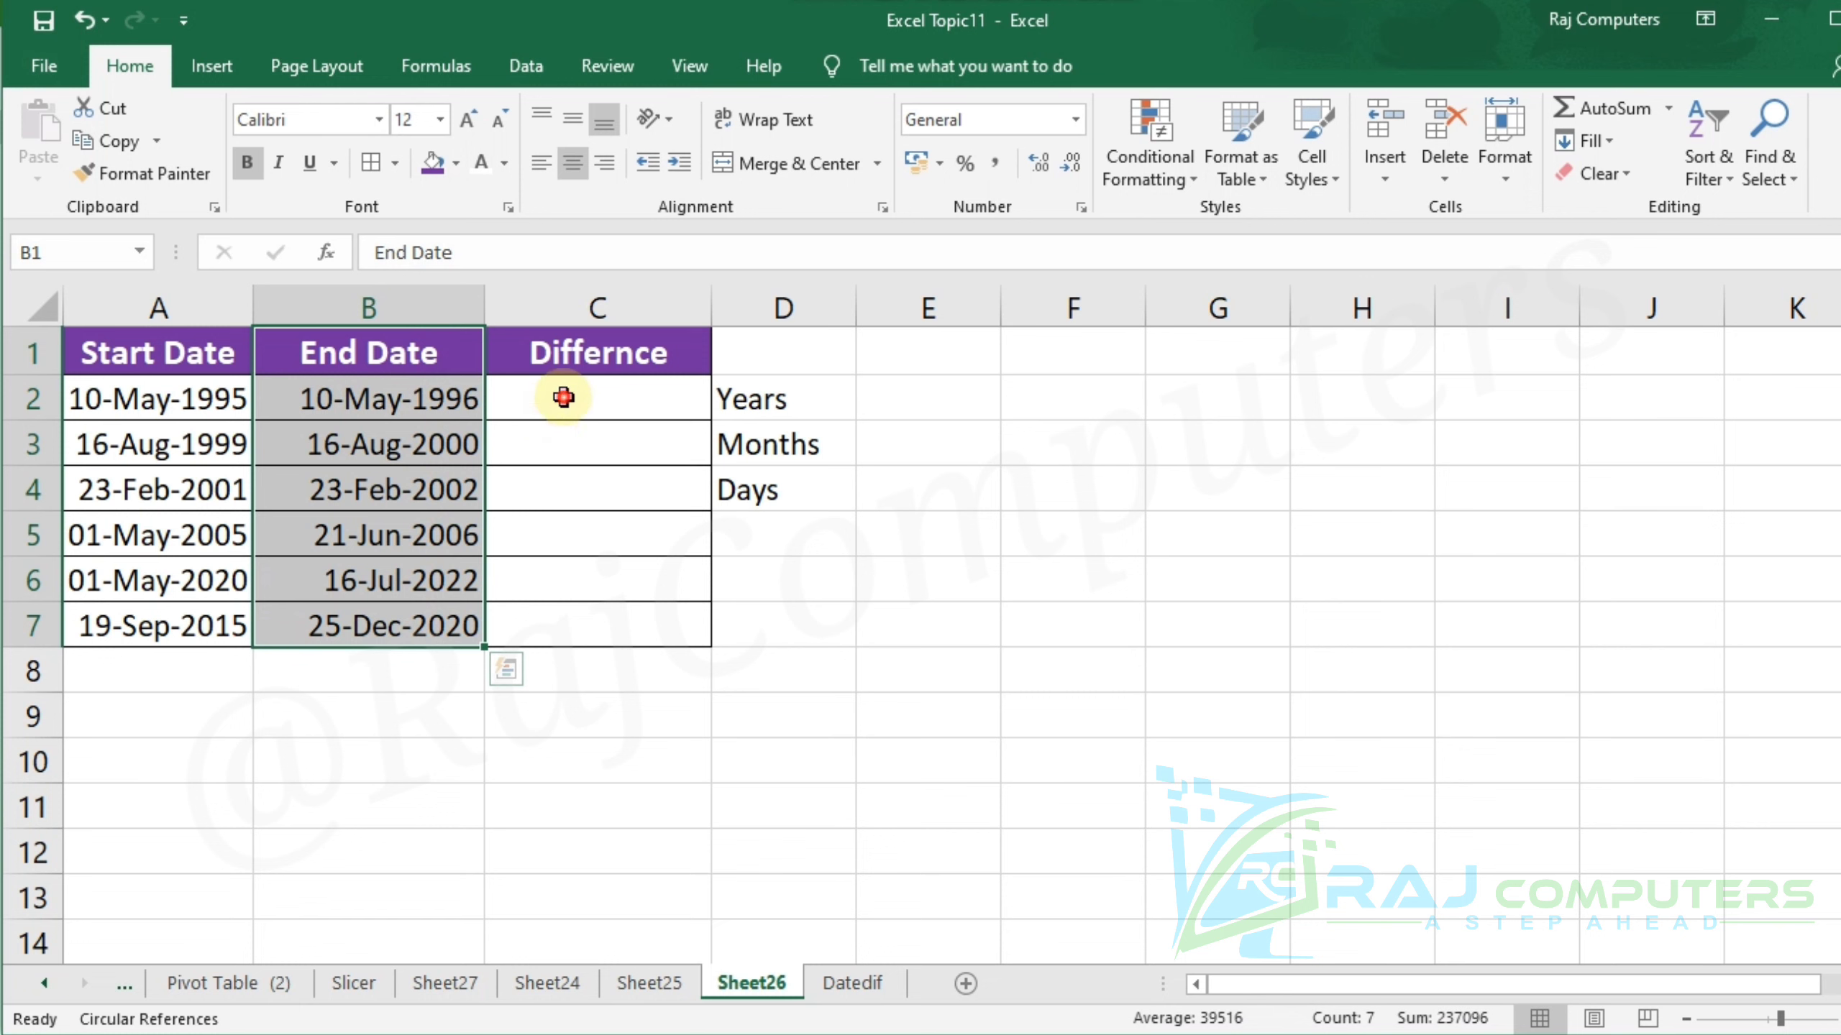
# Step: Review the empty Differnce column and the Years, Months and Days labels beside it on Sheet26
pyautogui.moveTo(543, 415); pyautogui.dragTo(587, 616)
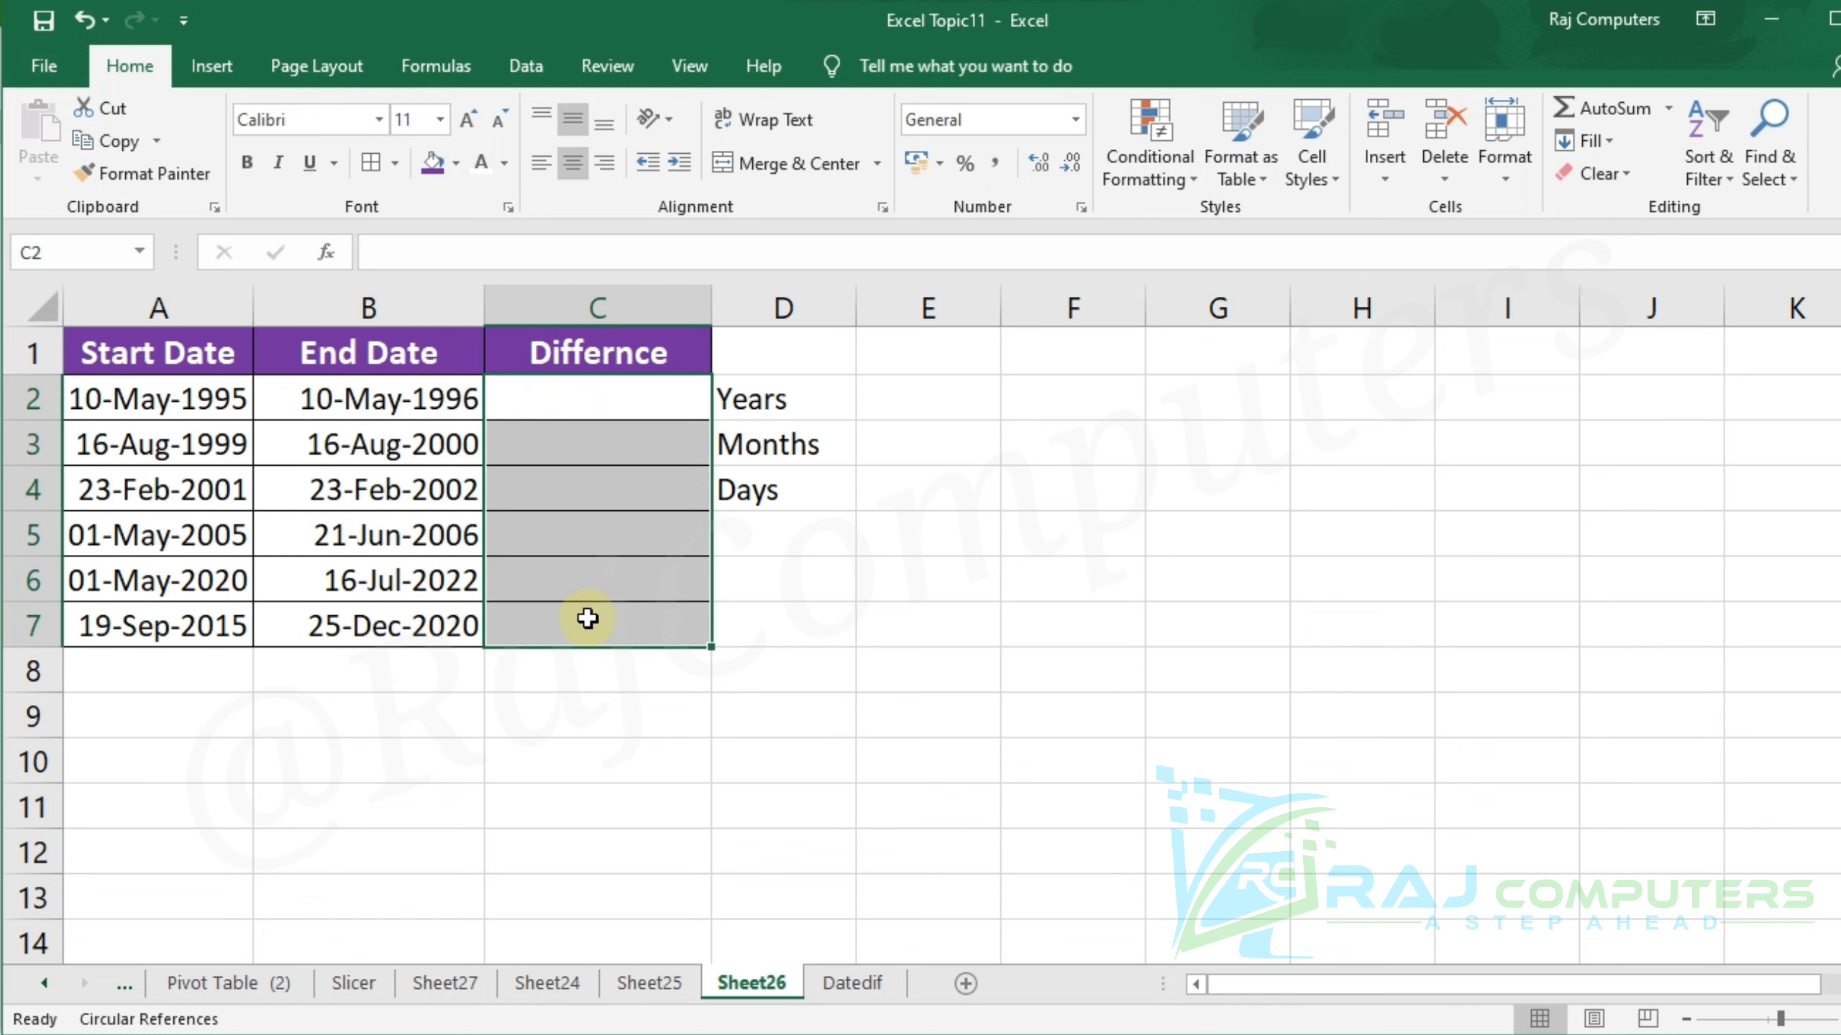
pyautogui.click(818, 399)
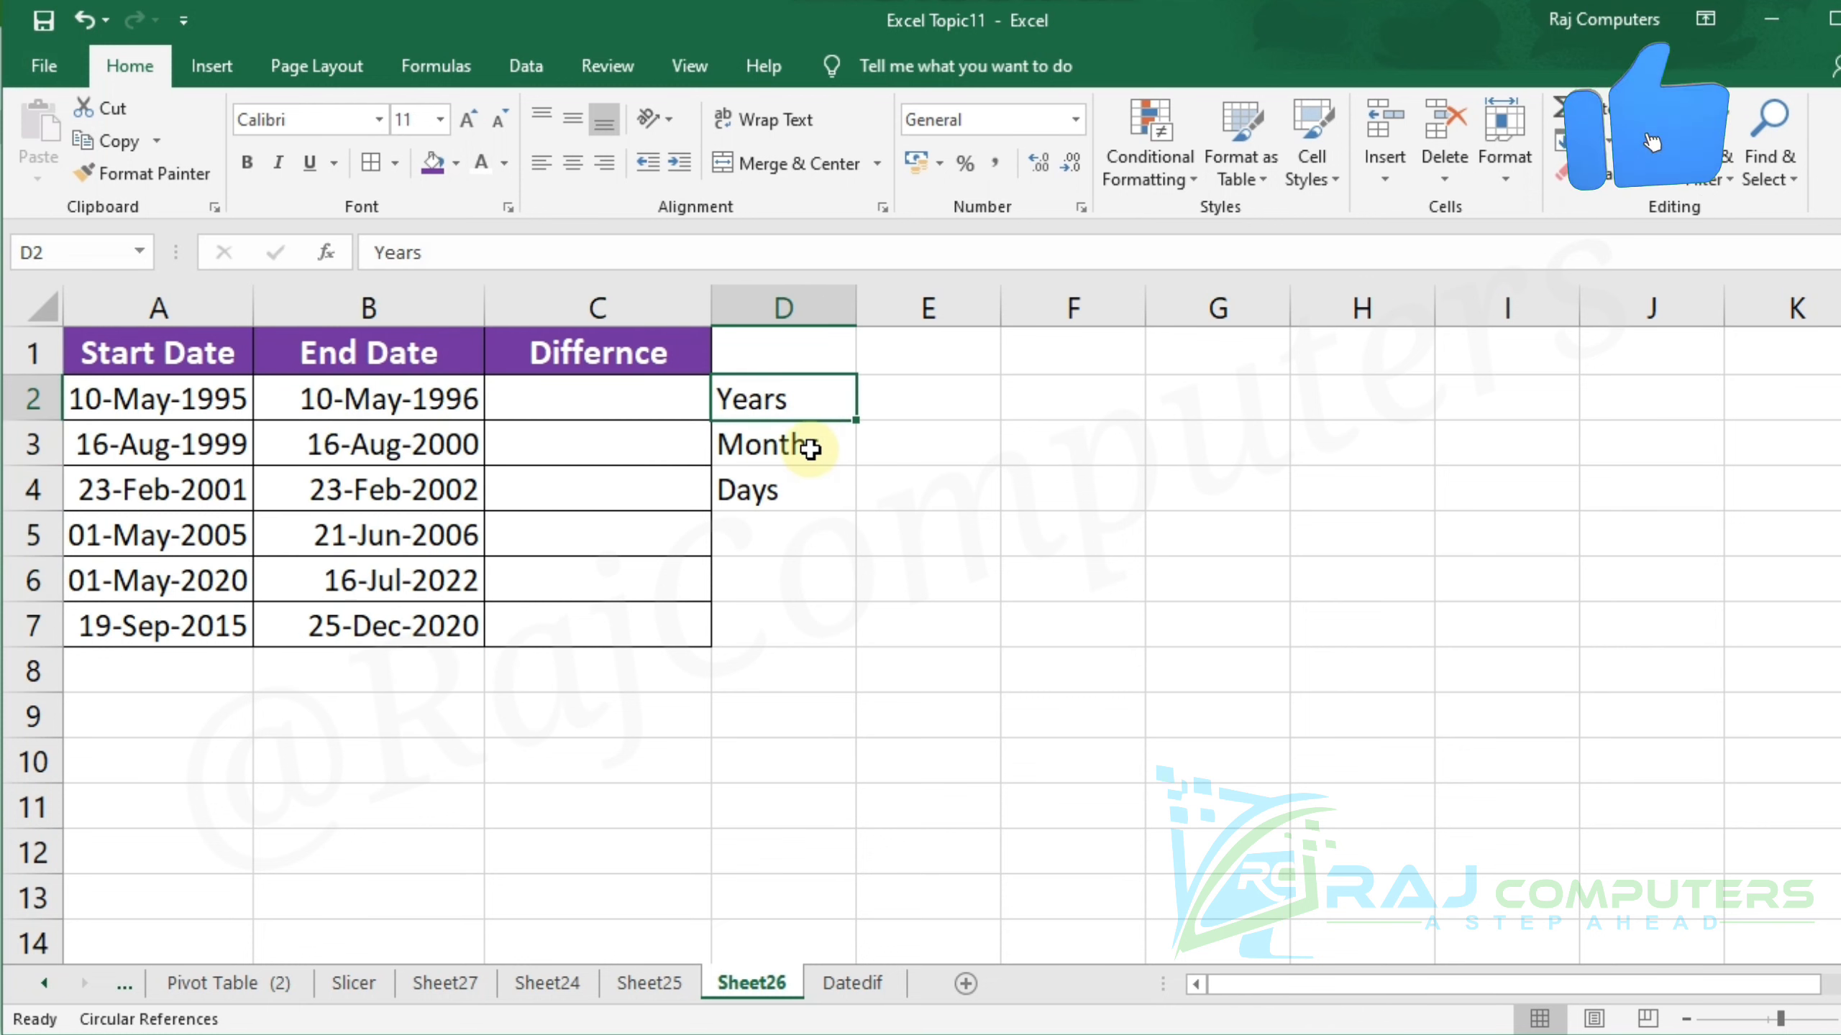
pyautogui.click(810, 442)
pyautogui.click(775, 494)
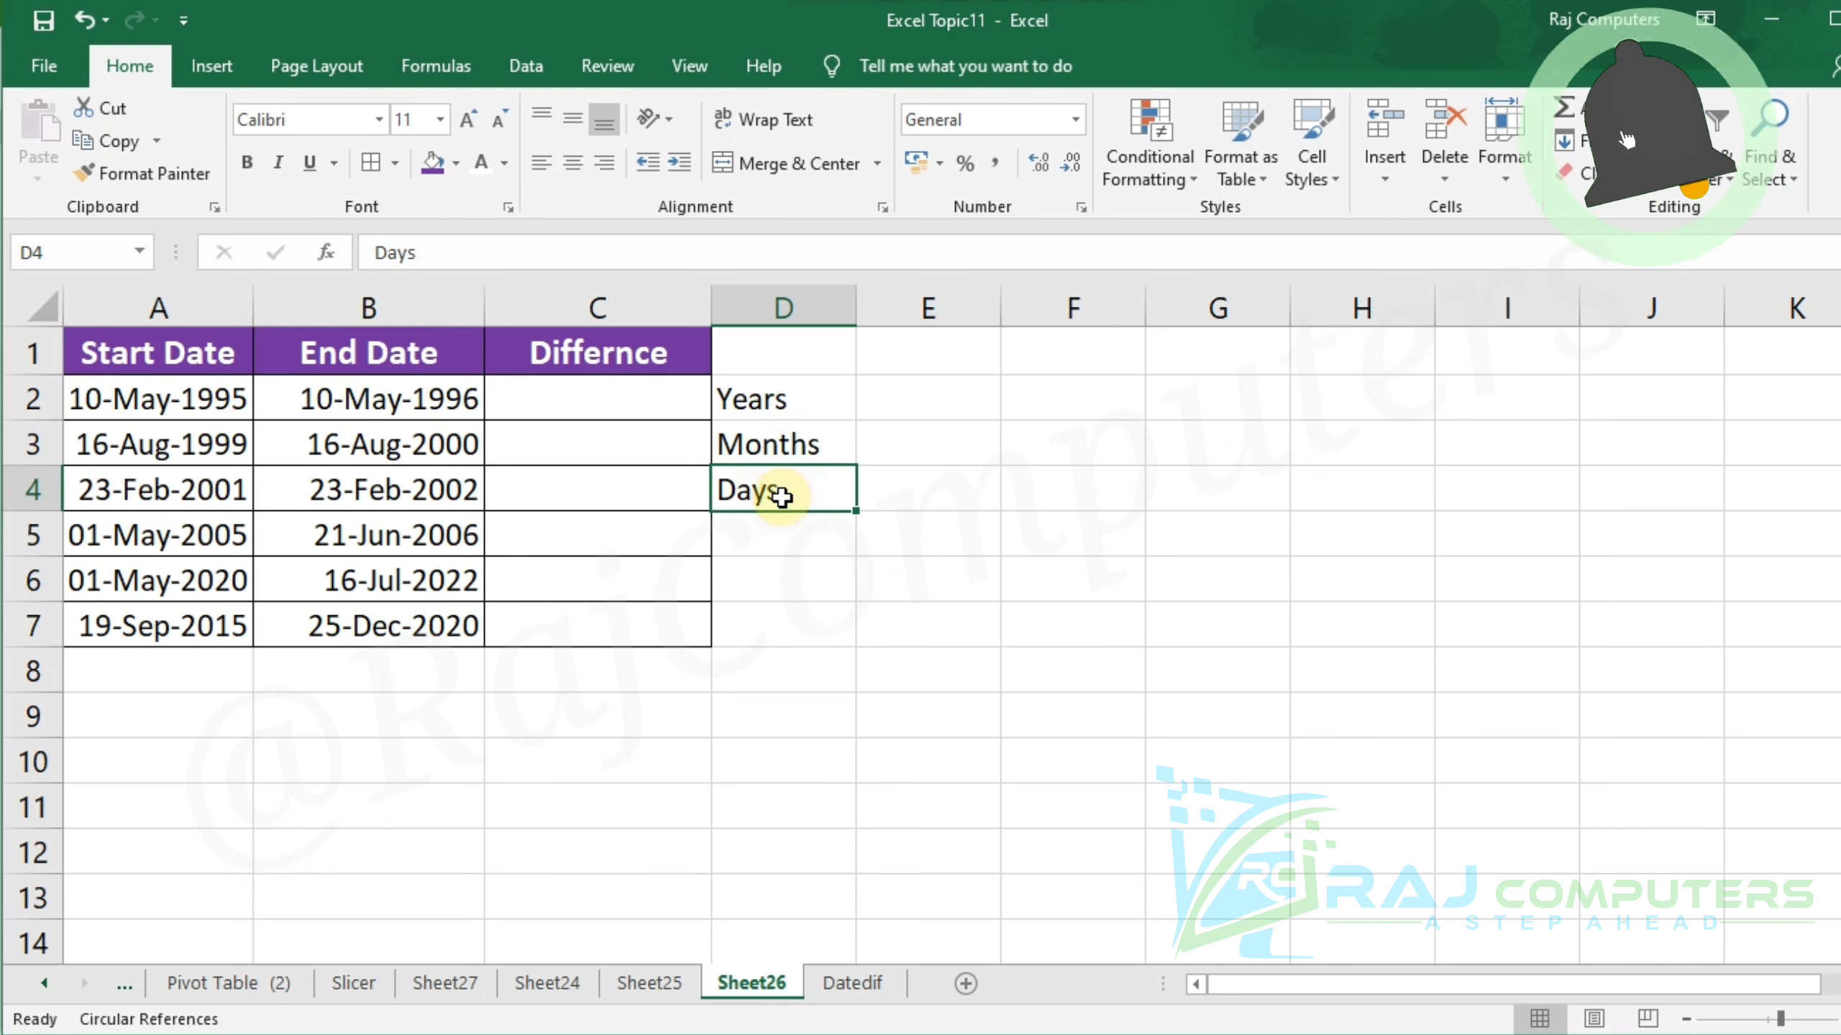
pyautogui.moveTo(783, 399); pyautogui.dragTo(787, 487)
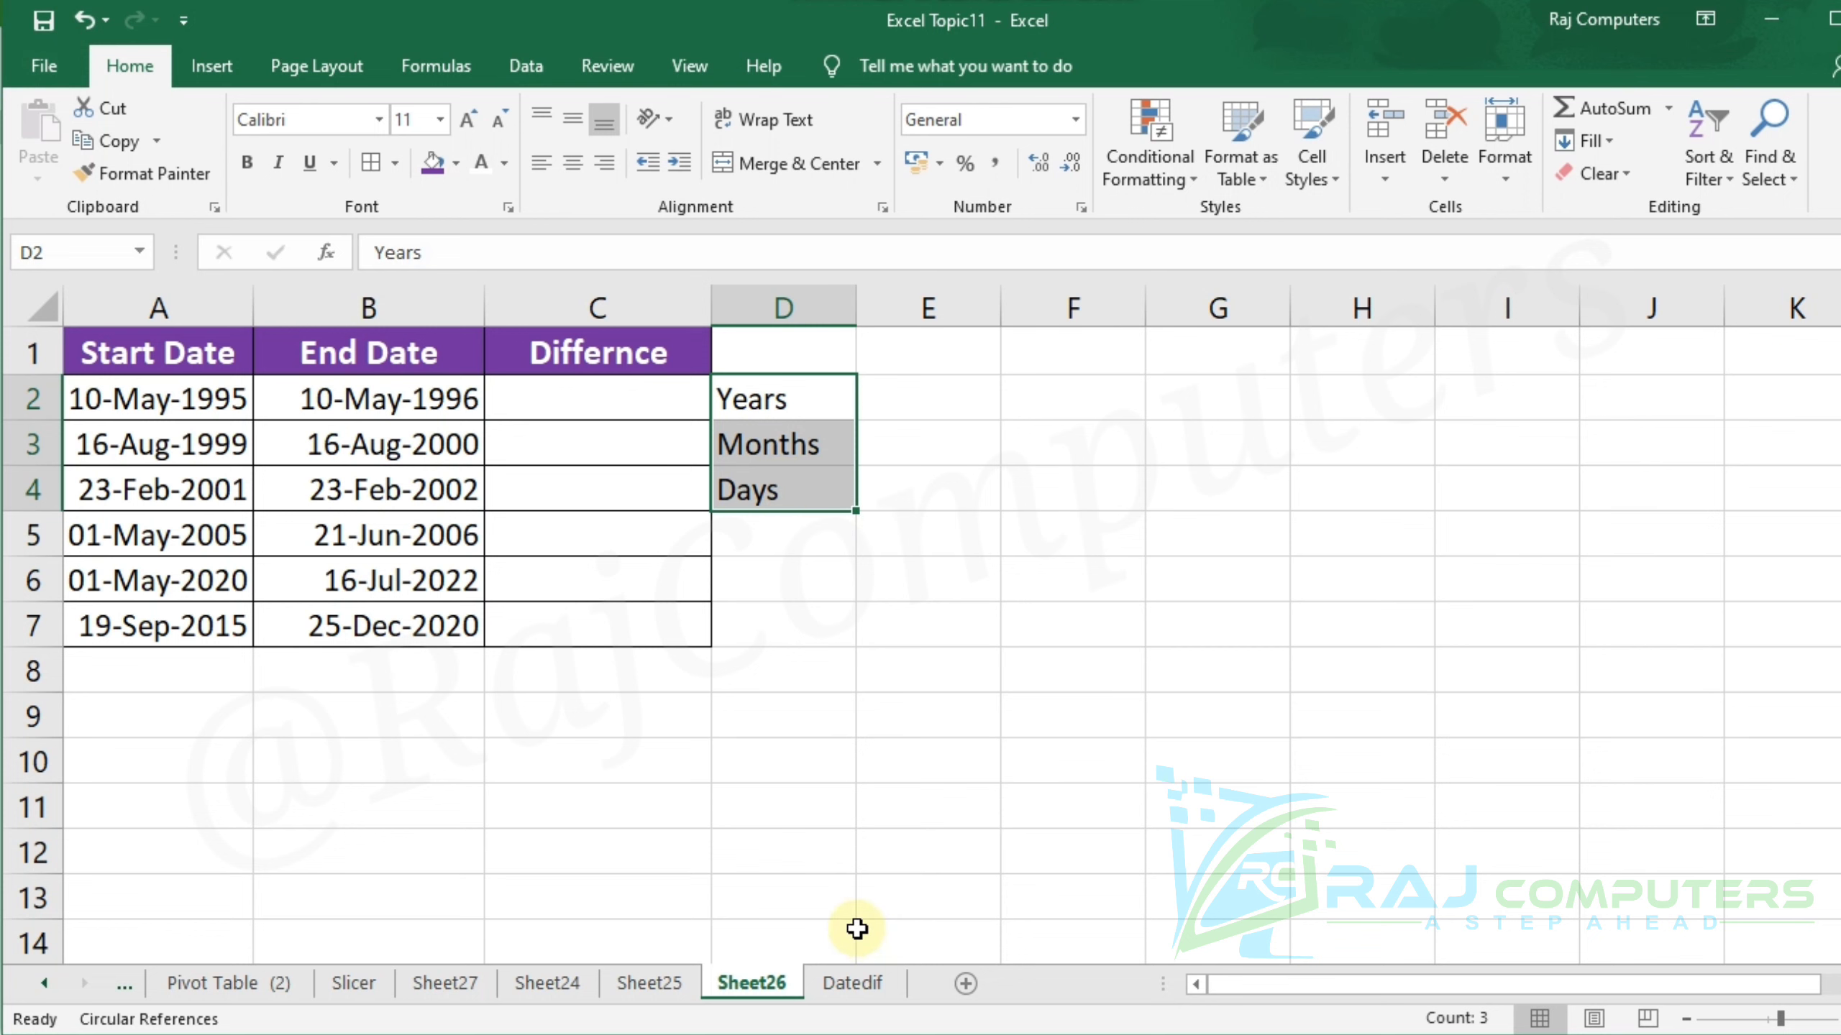
# Step: Open the Datedif sheet and examine the unit codes Y, M, D and MD in the Unit column
pyautogui.click(852, 983)
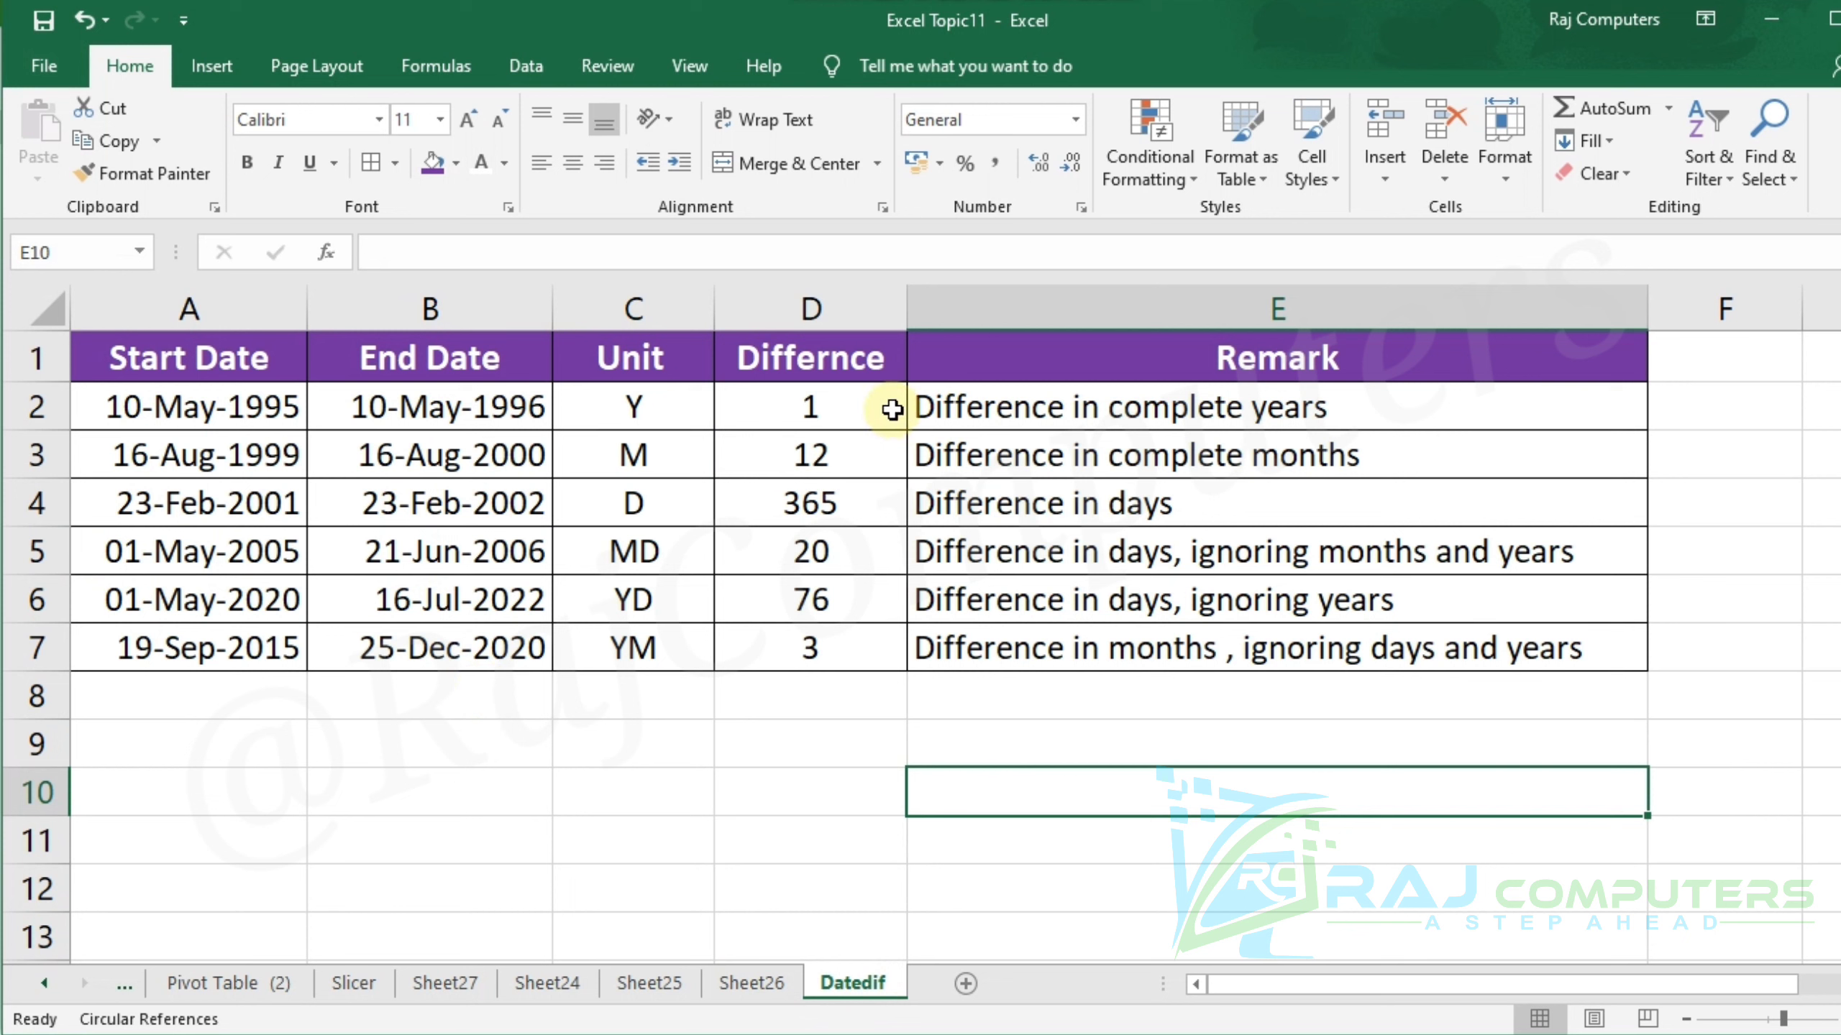
pyautogui.moveTo(656, 407); pyautogui.dragTo(648, 643)
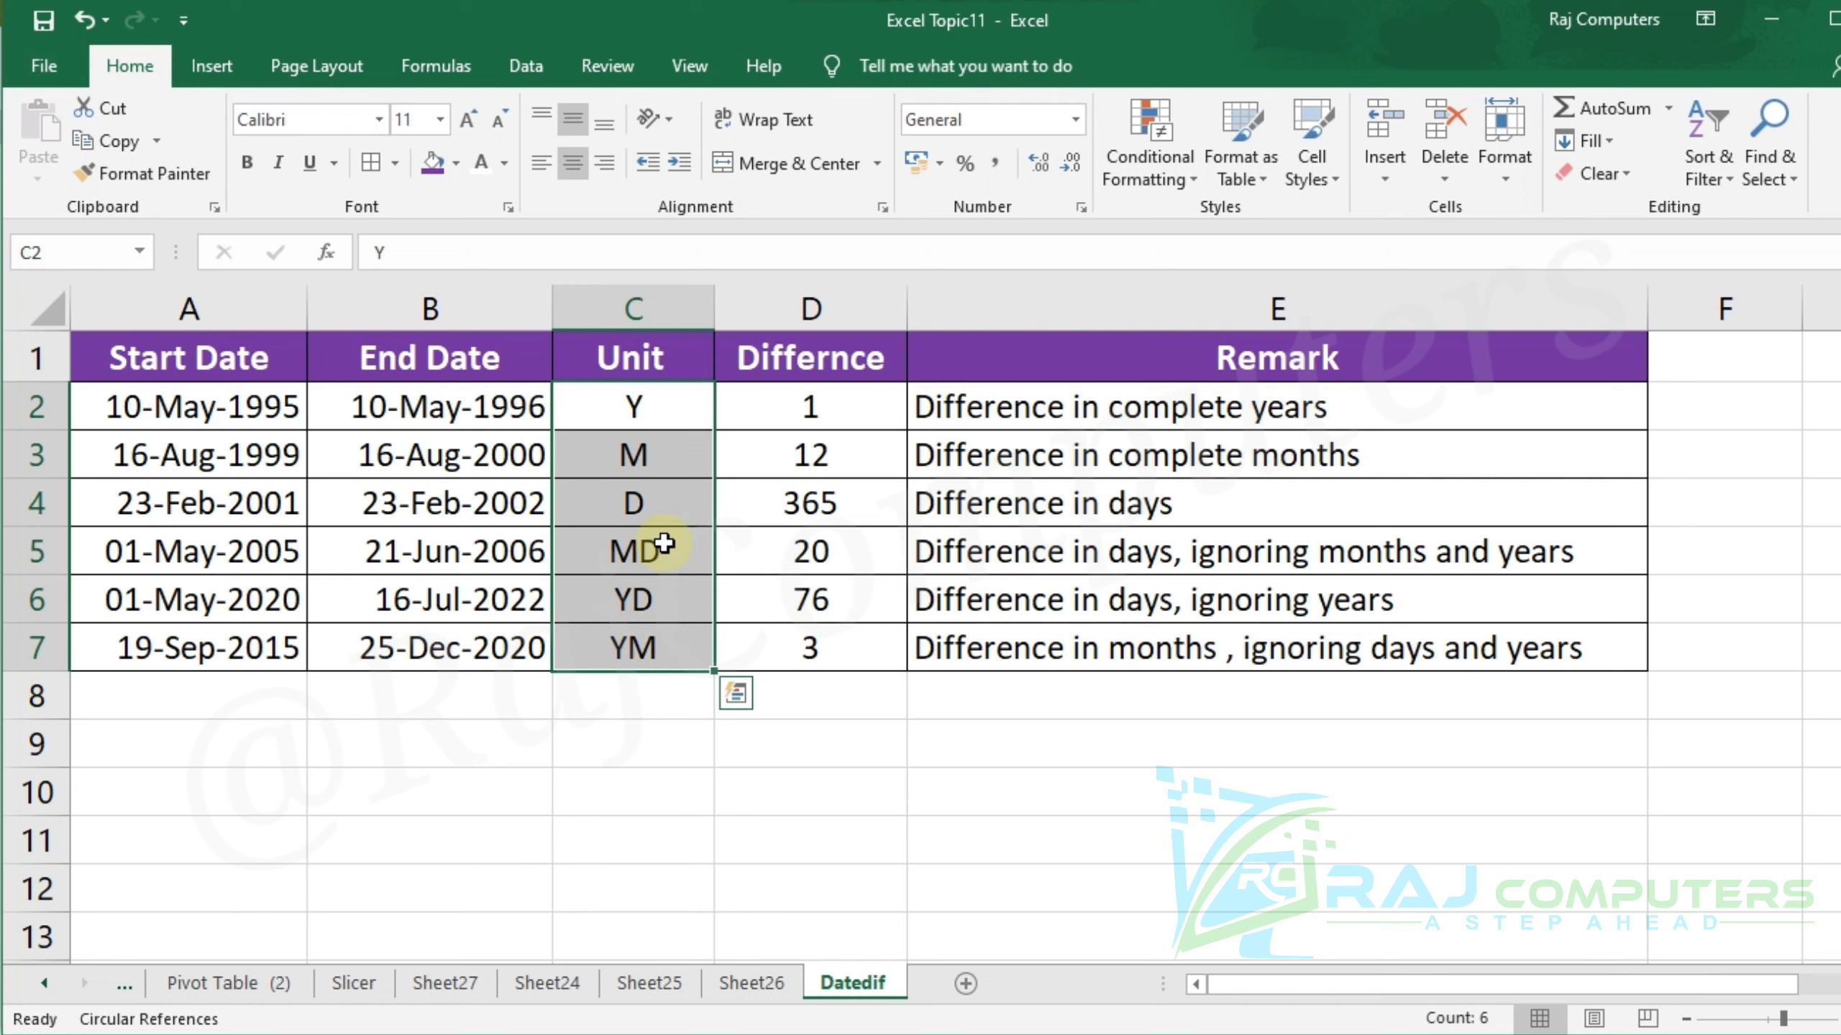
pyautogui.click(644, 414)
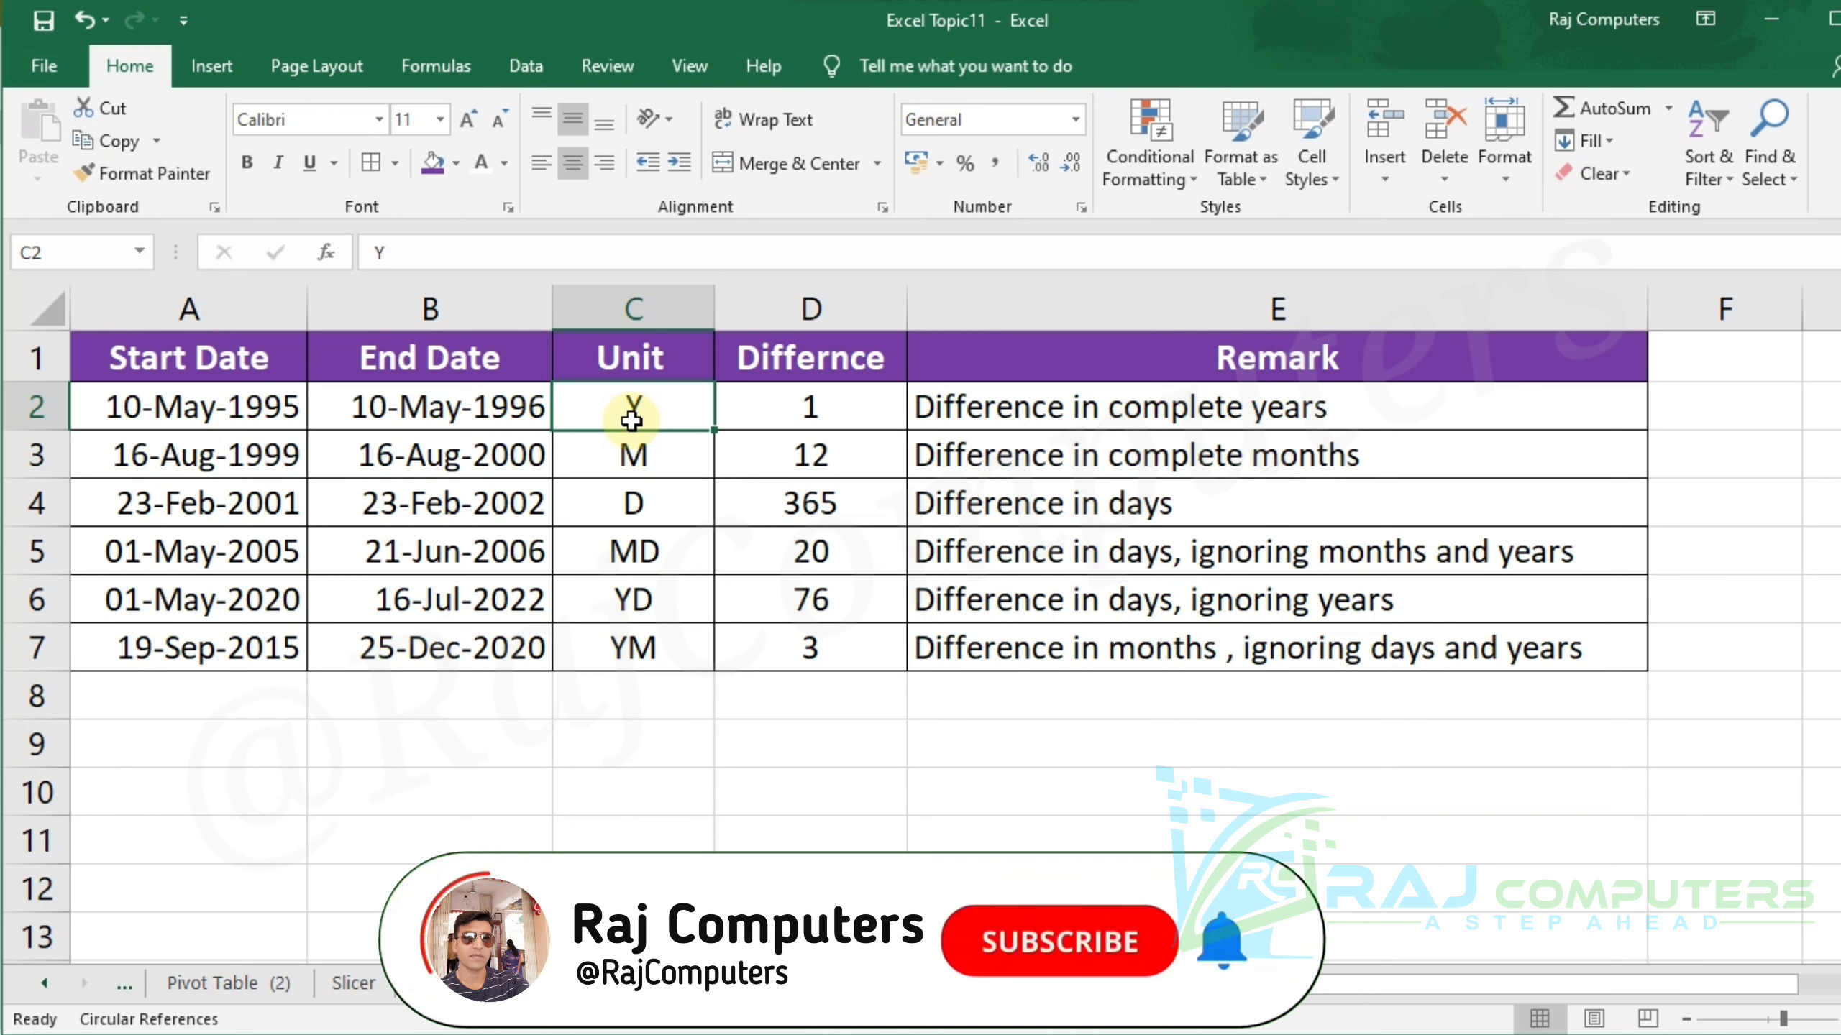
pyautogui.click(647, 455)
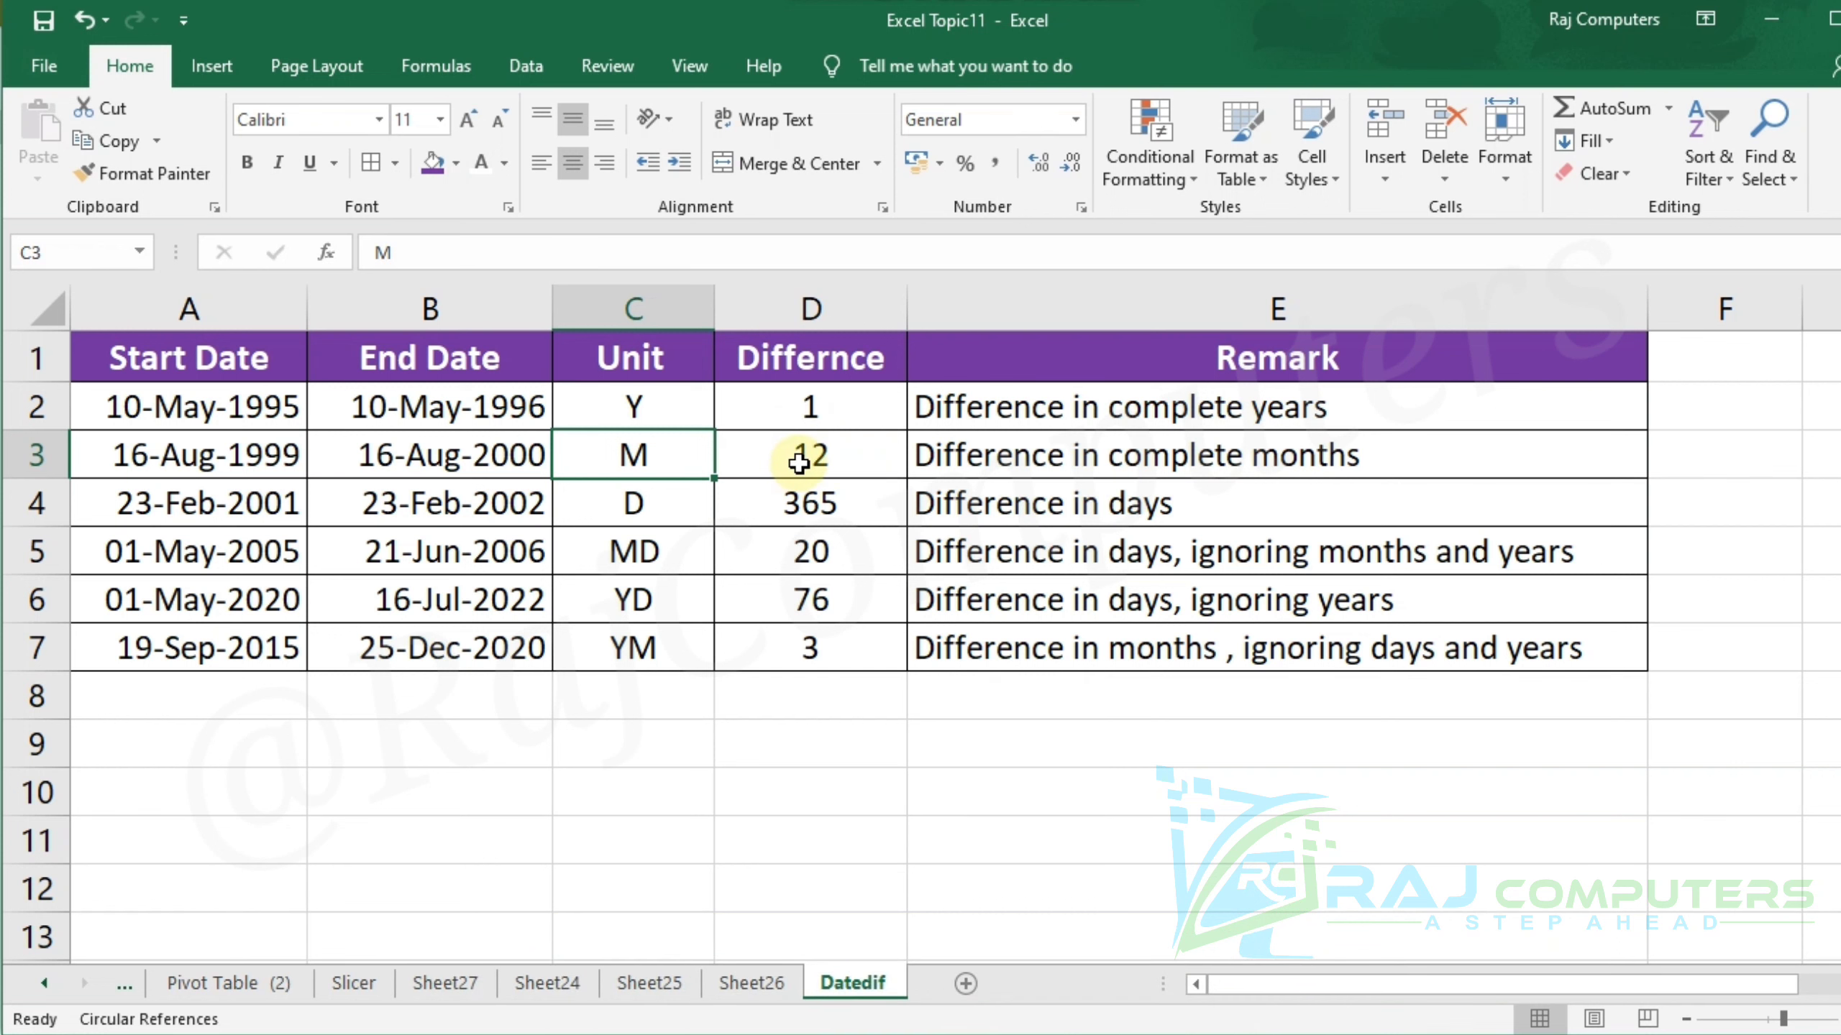
pyautogui.click(656, 500)
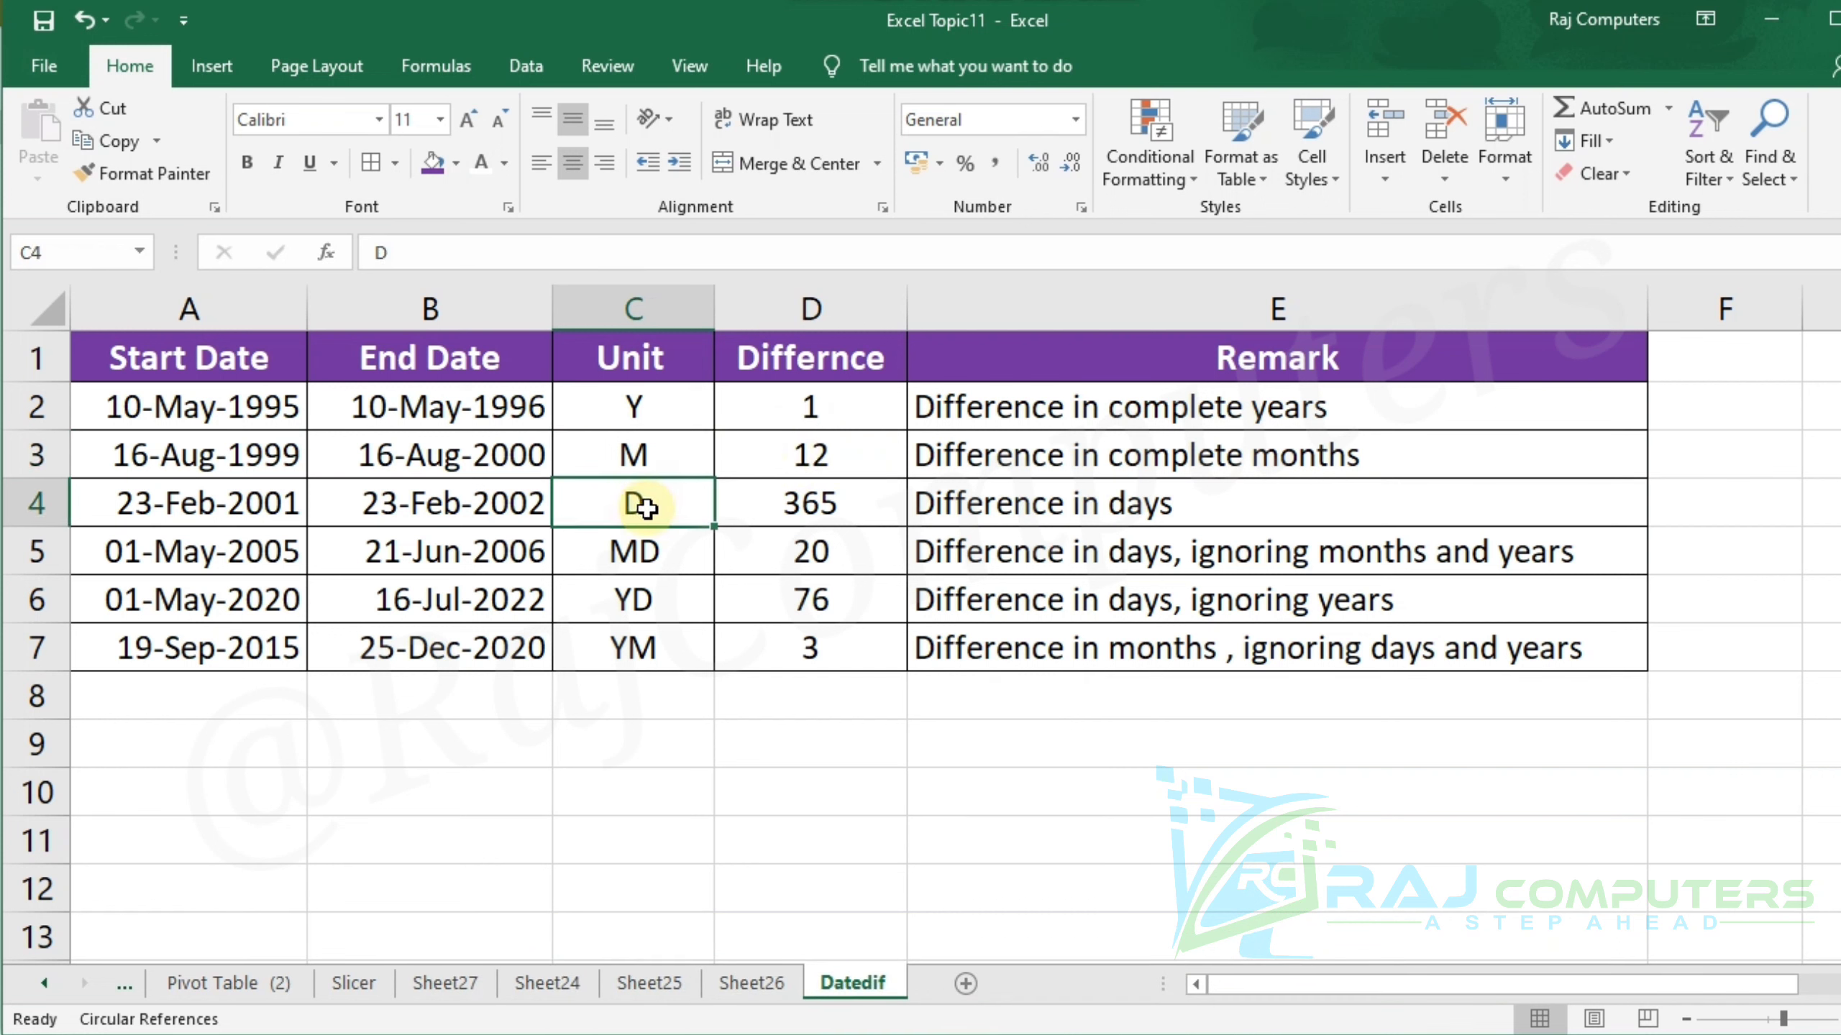
pyautogui.moveTo(637, 410); pyautogui.dragTo(656, 502)
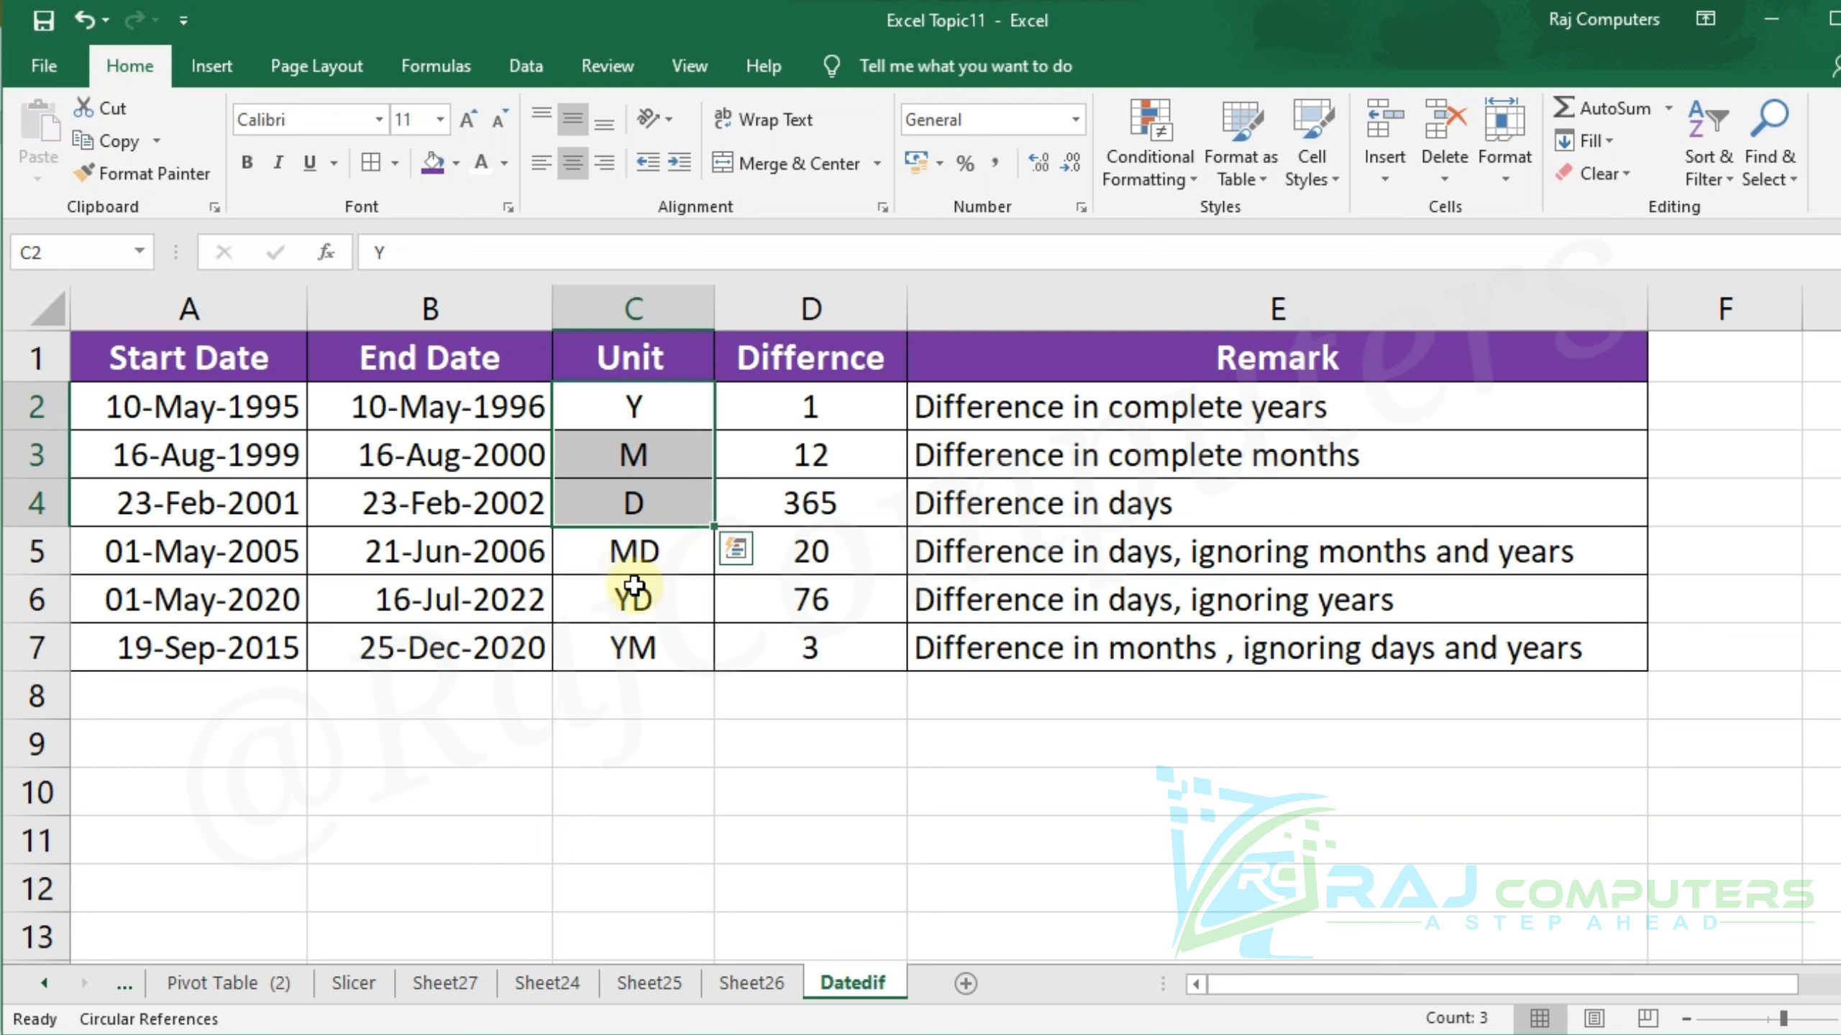
pyautogui.click(650, 558)
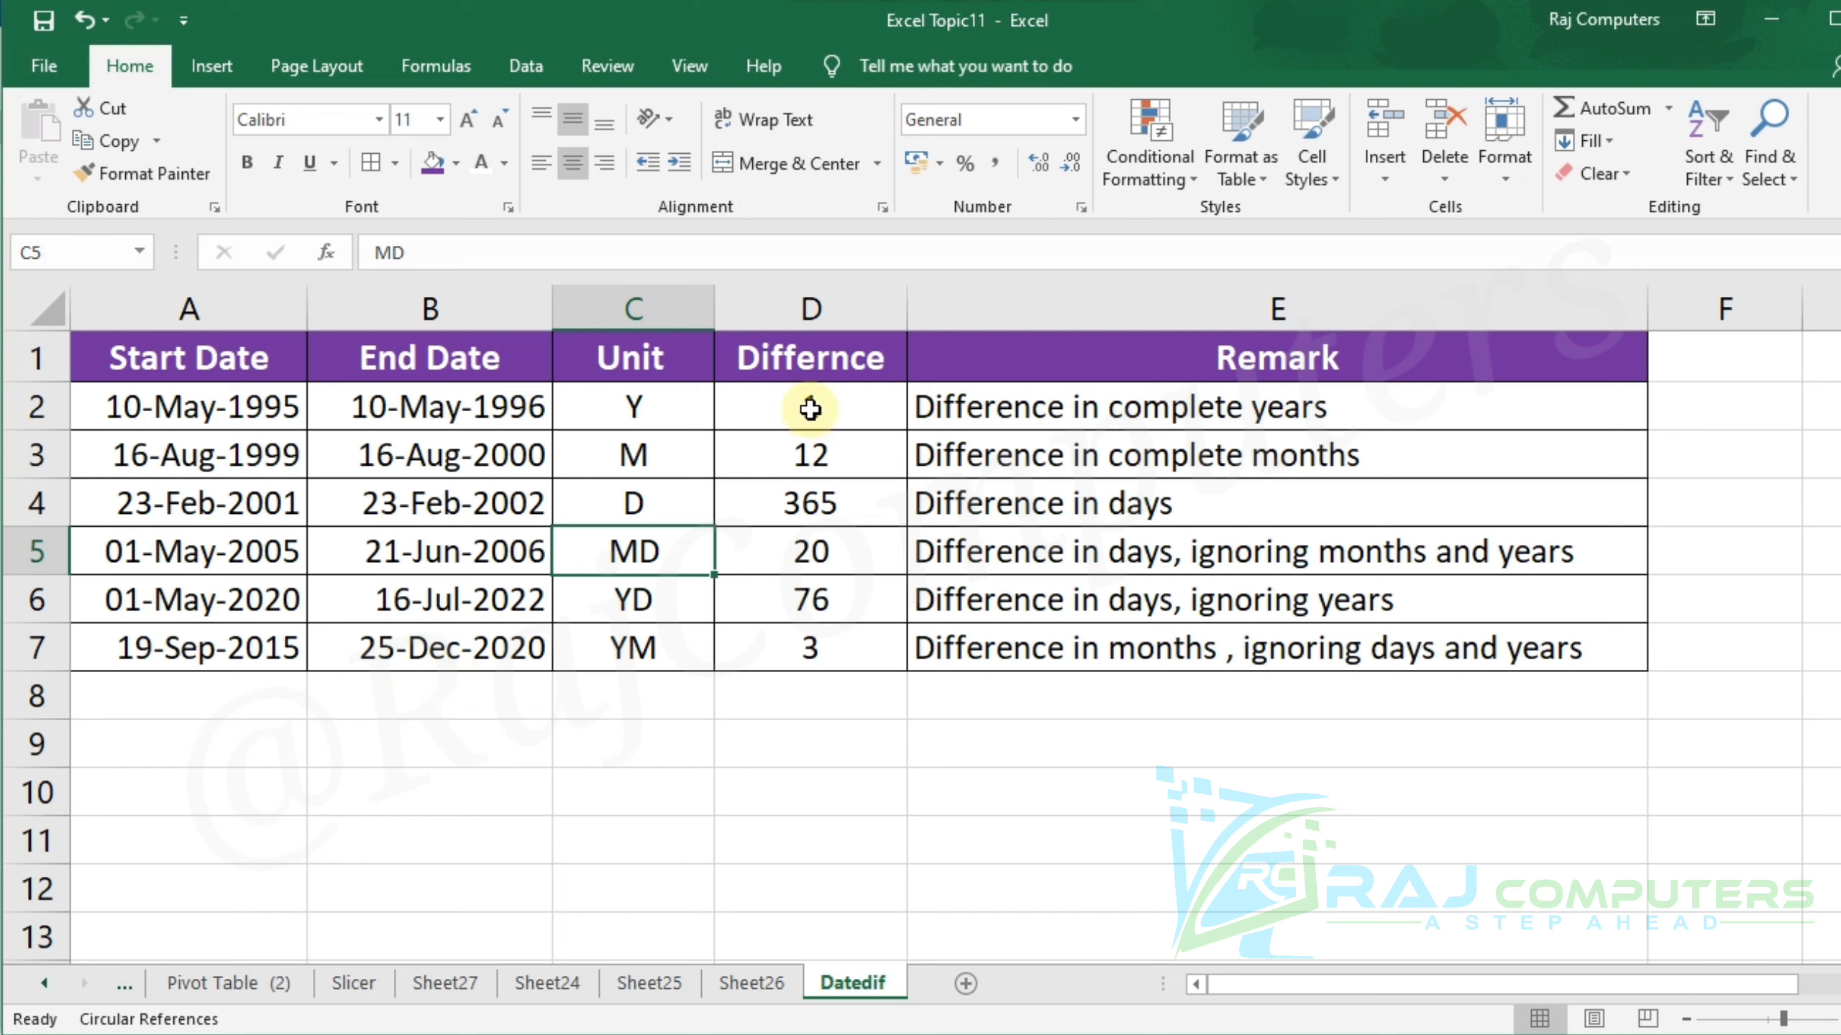
# Step: Insert a blank column before the Remark column and copy the "Differnce" header into its first cell
pyautogui.rightClick(1029, 304)
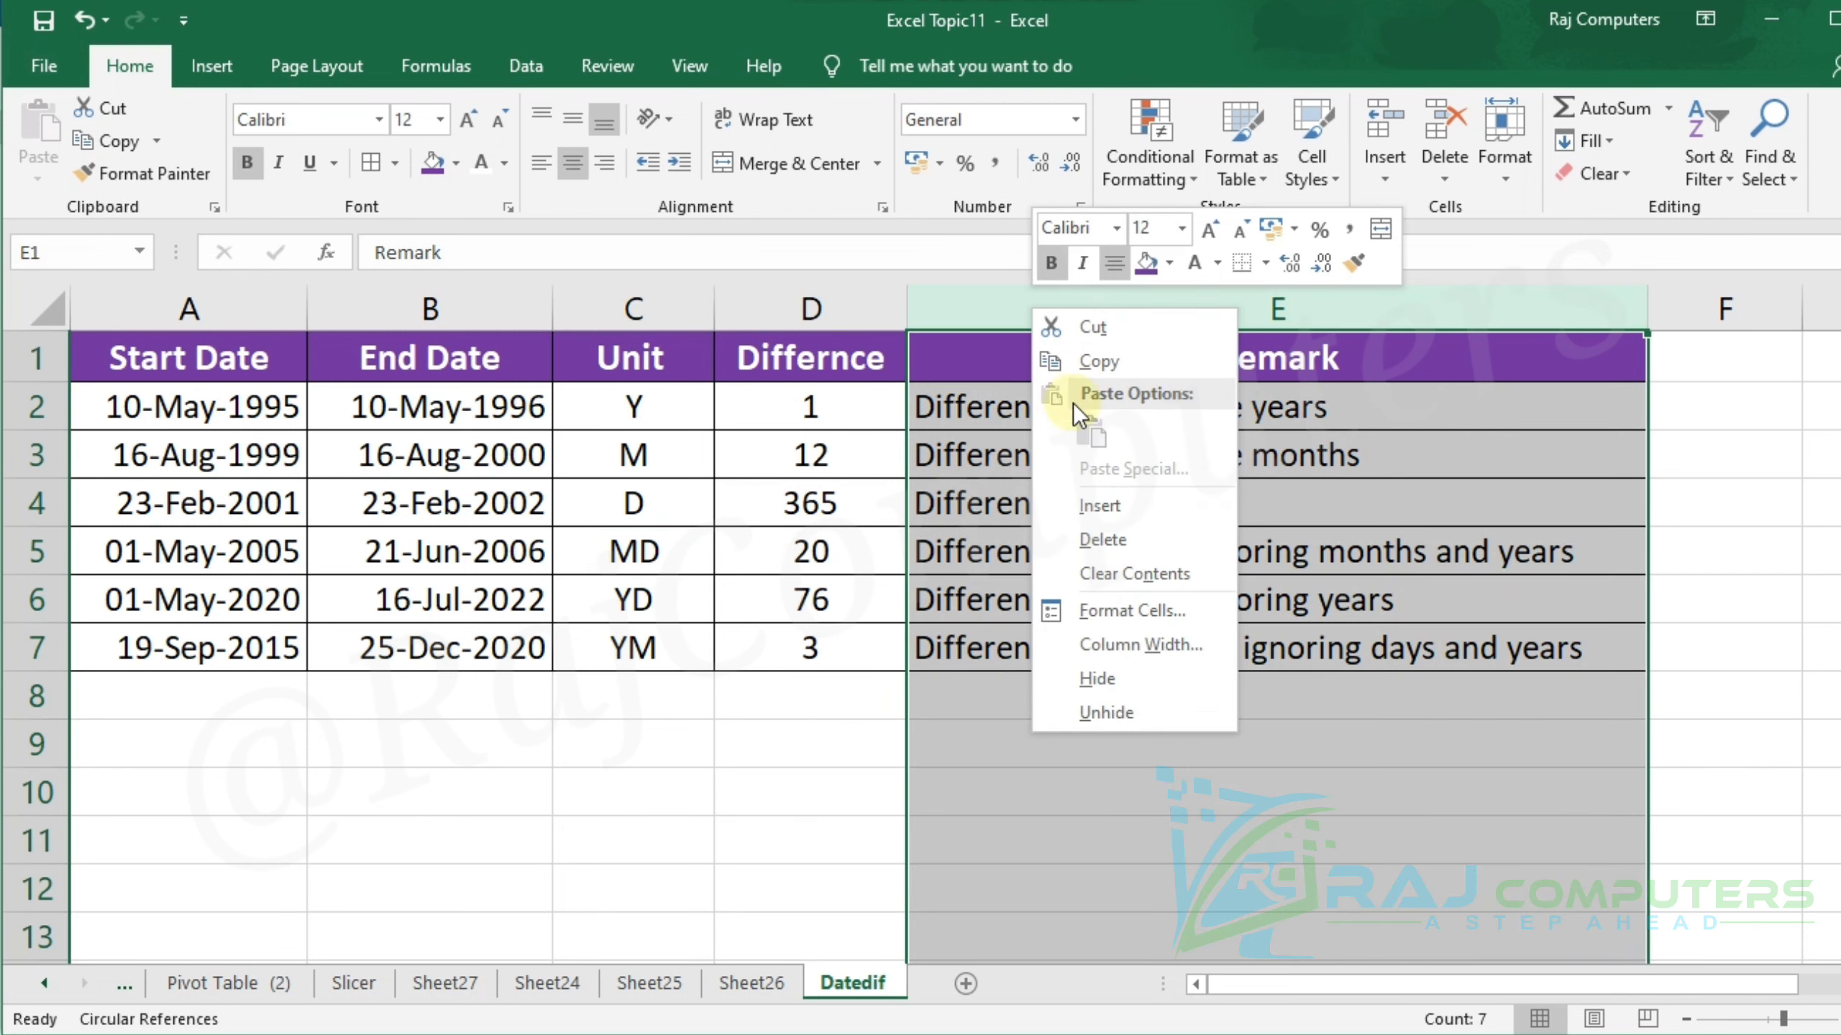
pyautogui.click(1119, 505)
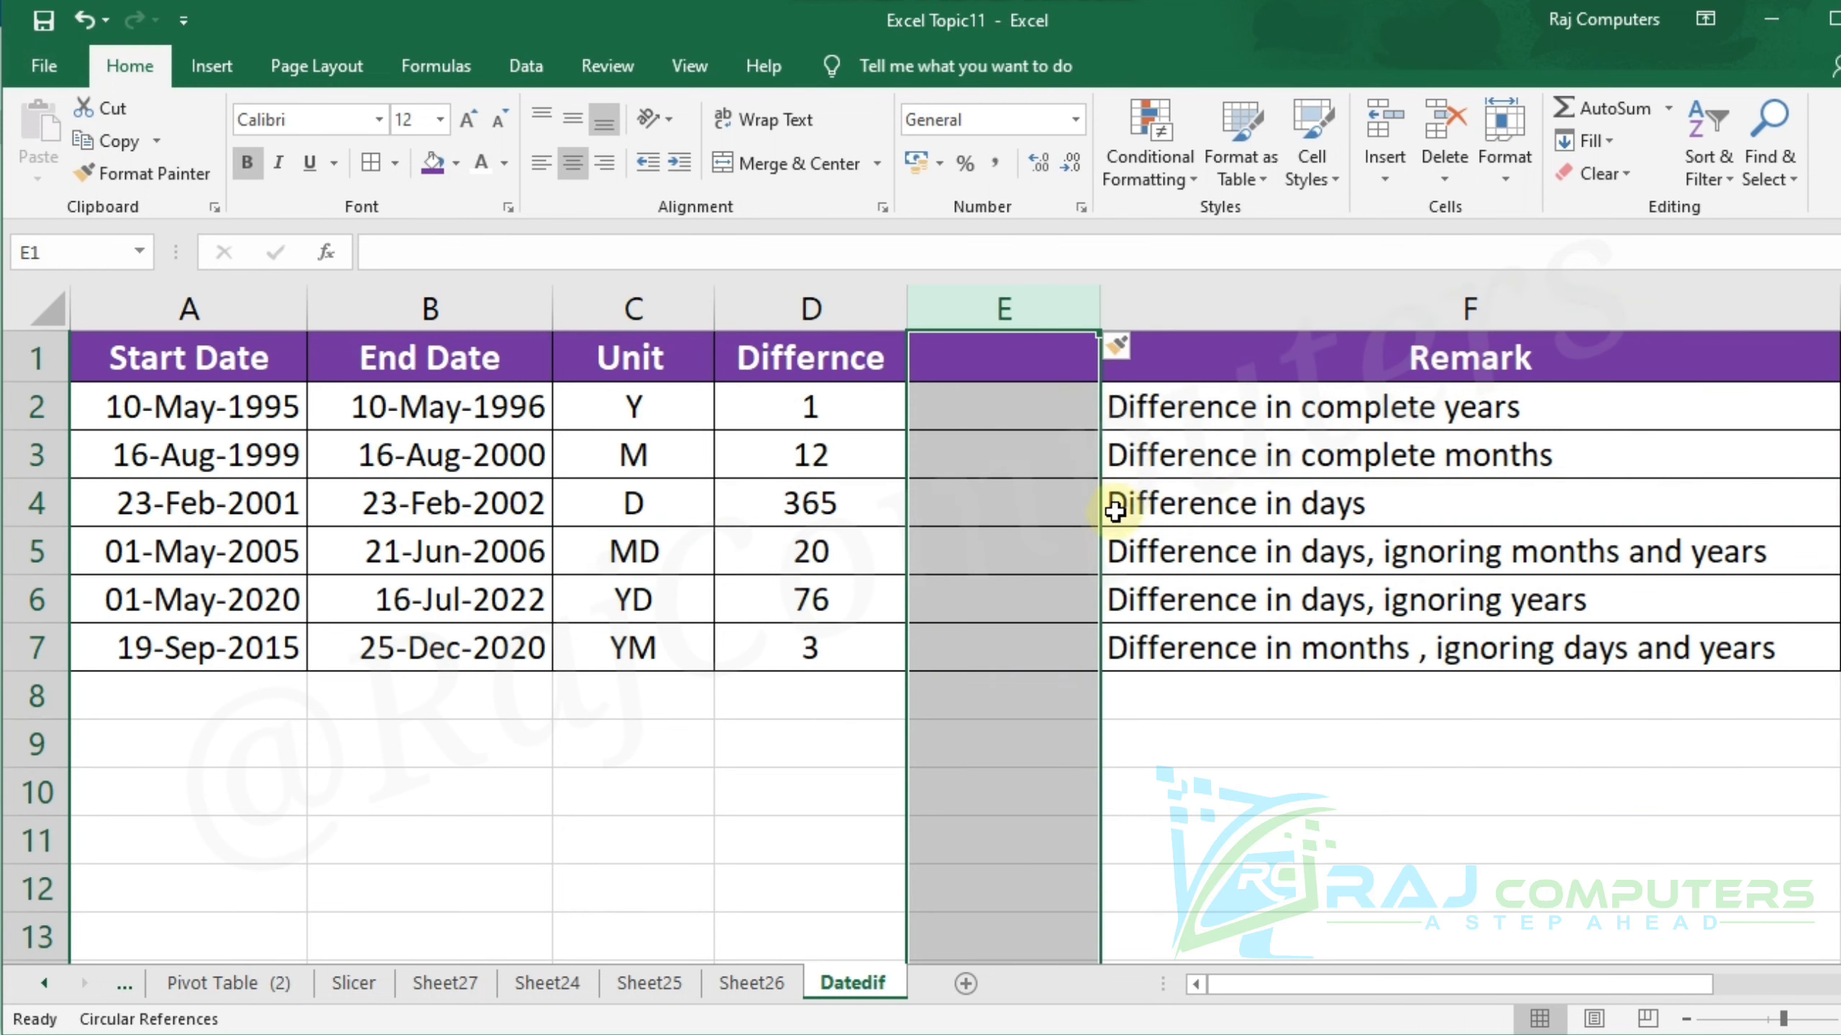
pyautogui.click(1202, 747)
pyautogui.click(802, 372)
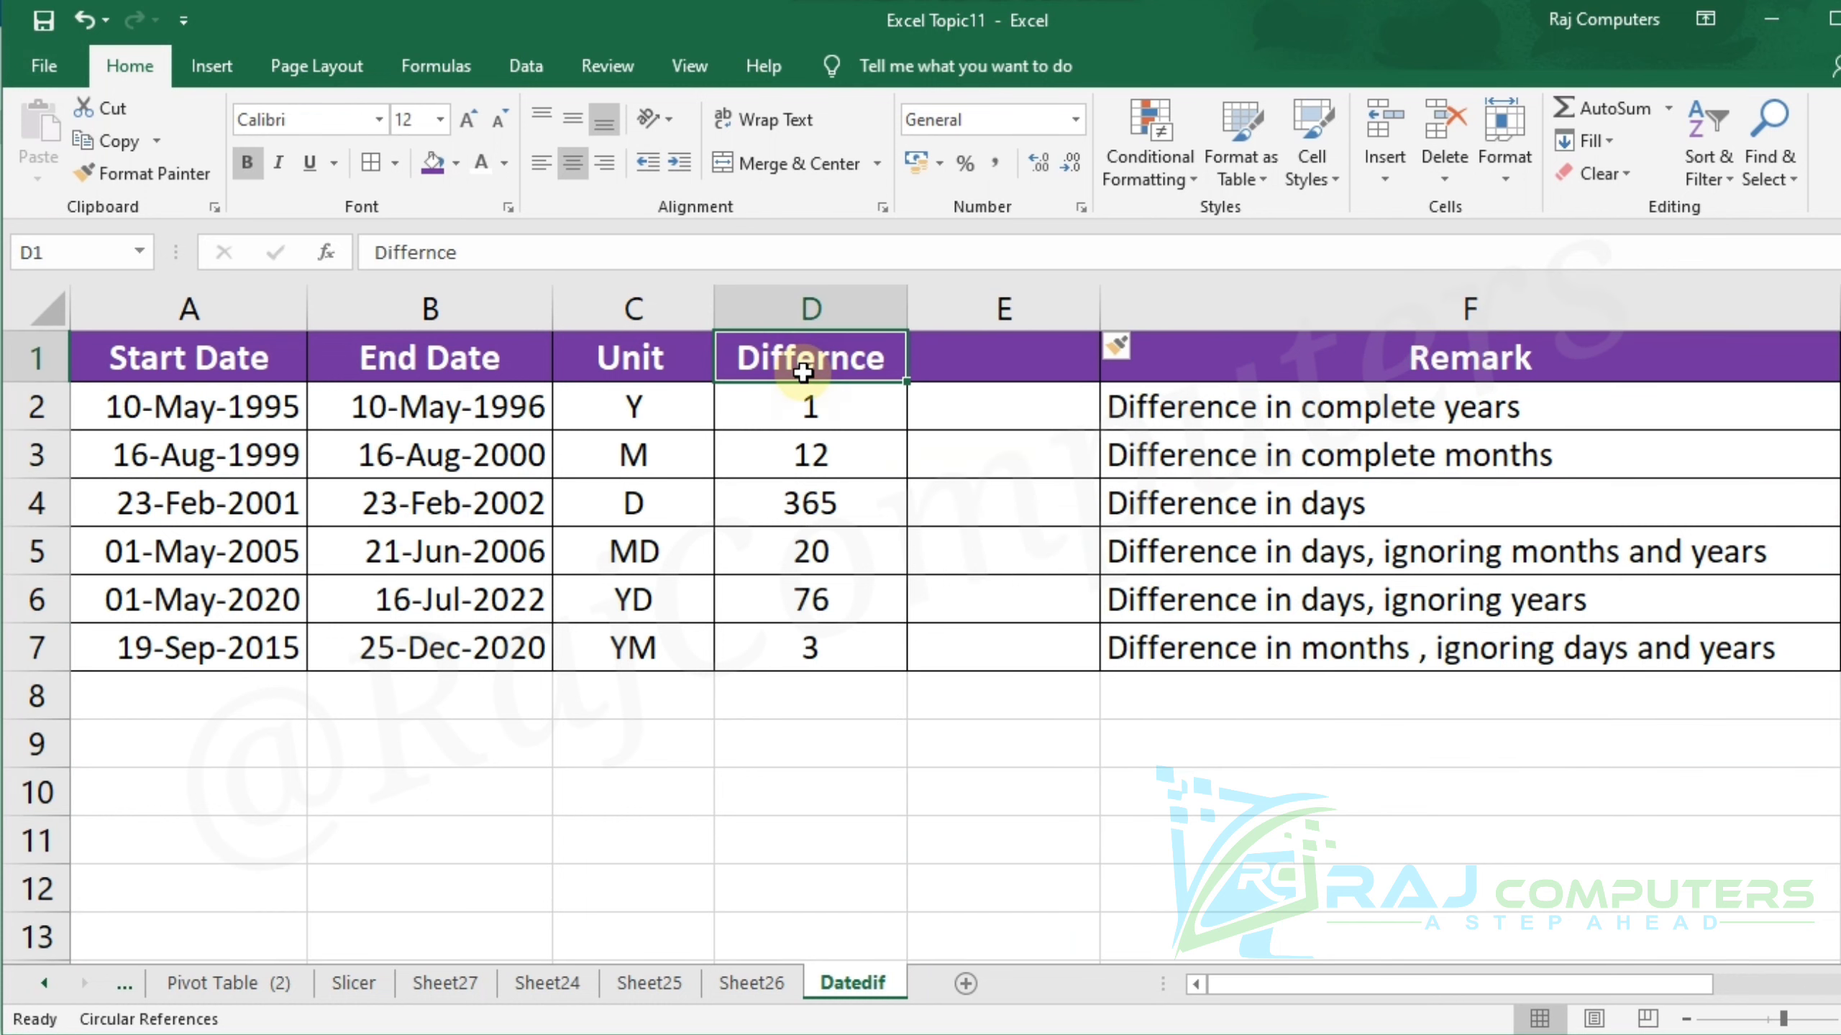
pyautogui.hotkey('ctrl', 'c')
pyautogui.click(1063, 346)
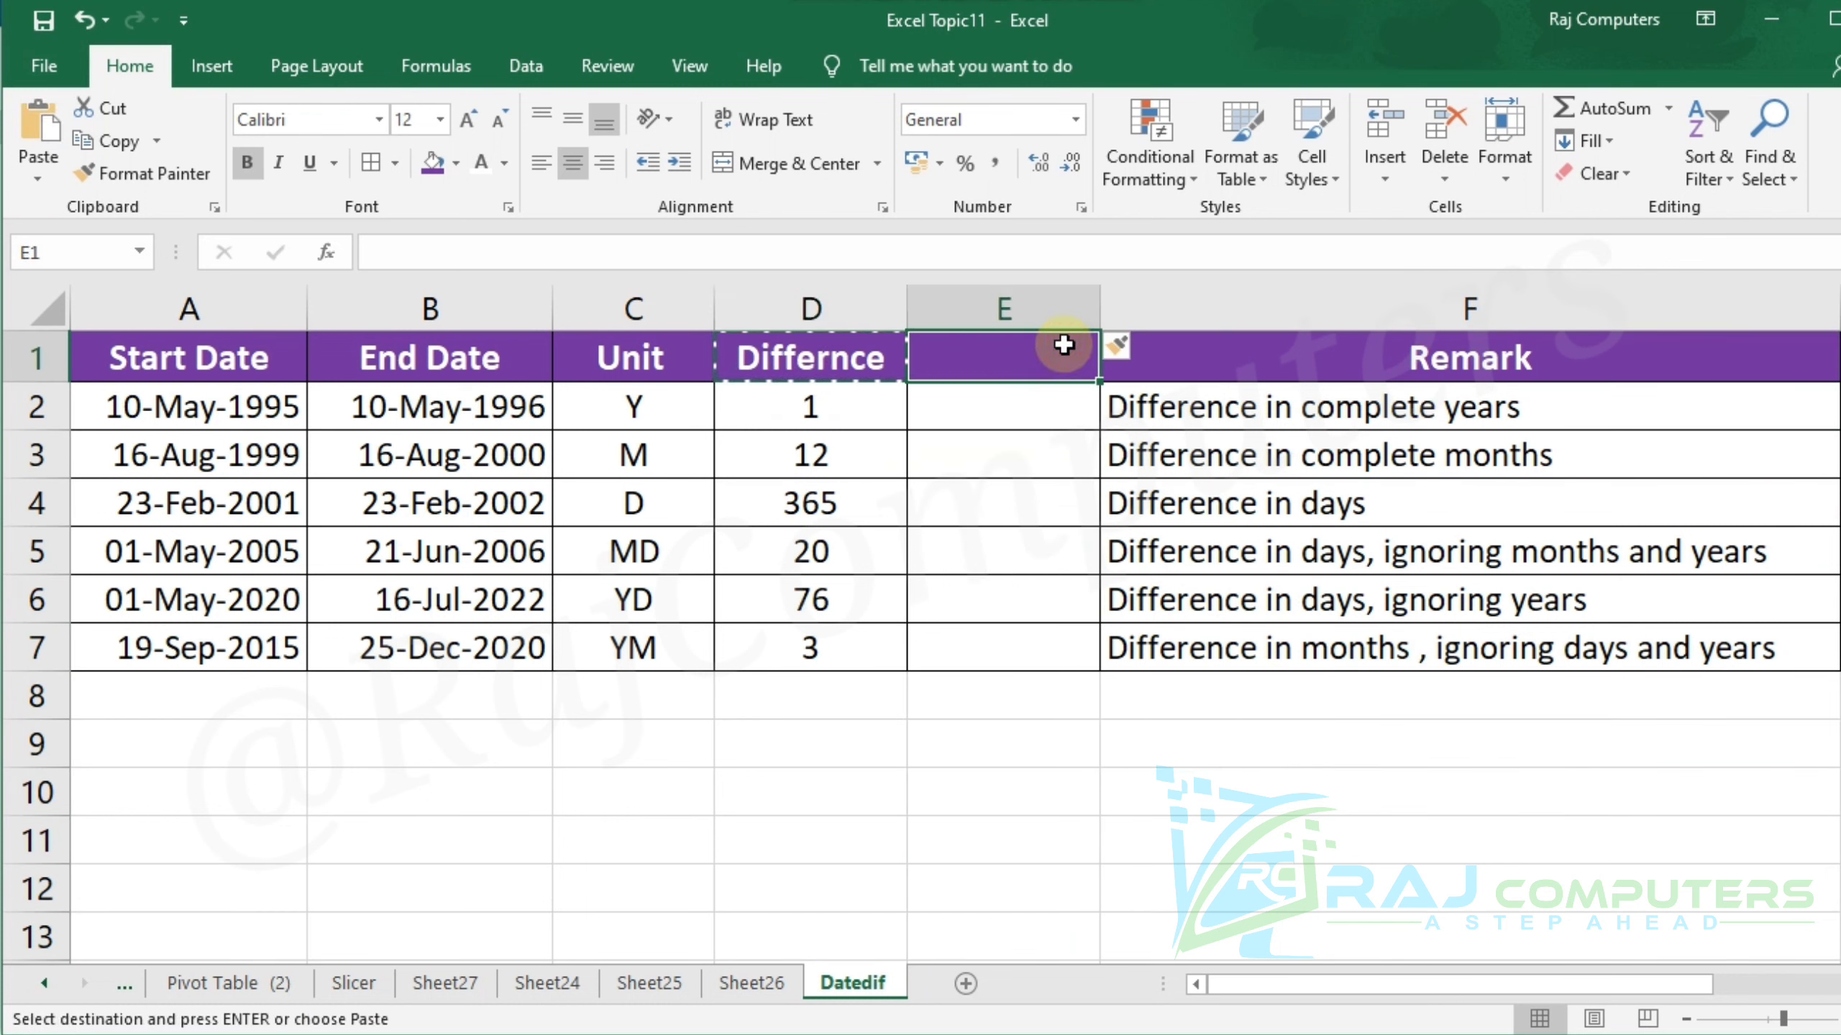
pyautogui.hotkey('ctrl', 'v')
pyautogui.click(971, 656)
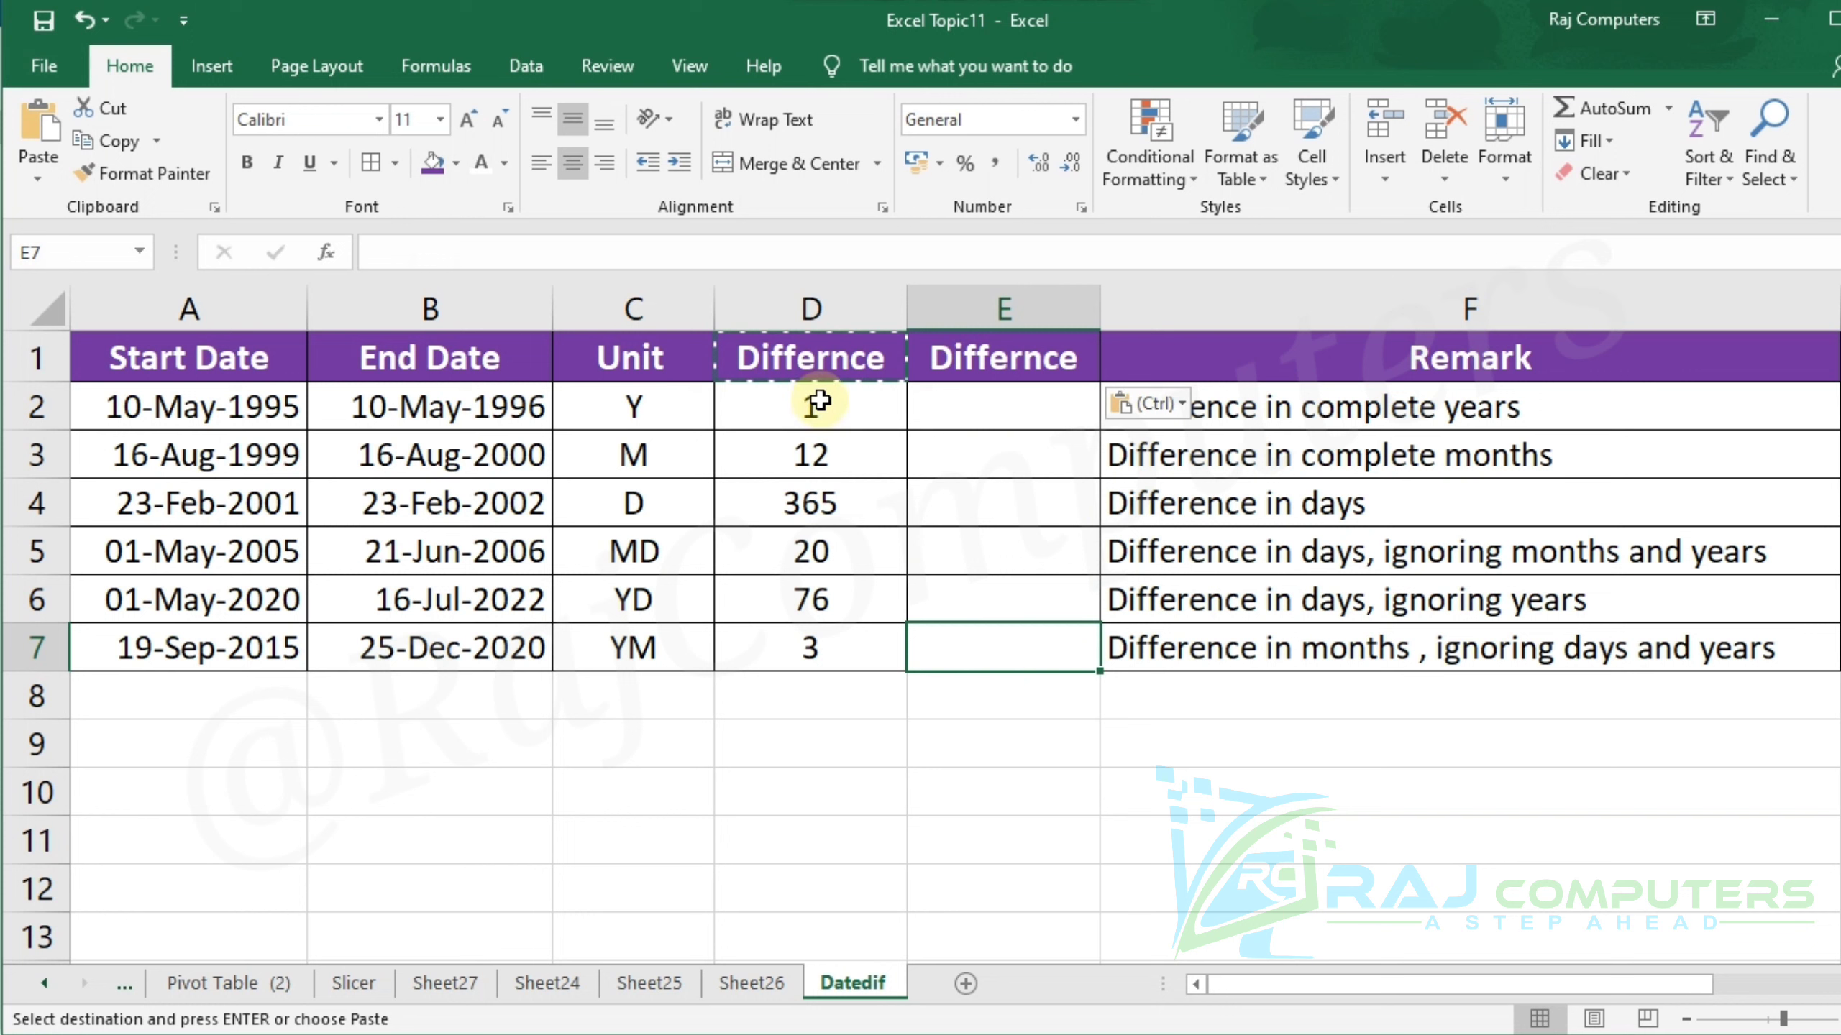
# Step: Enter the formula =datedif(A2,B2,C2) in cell E2 to calculate the difference between the first row's dates
pyautogui.click(979, 409)
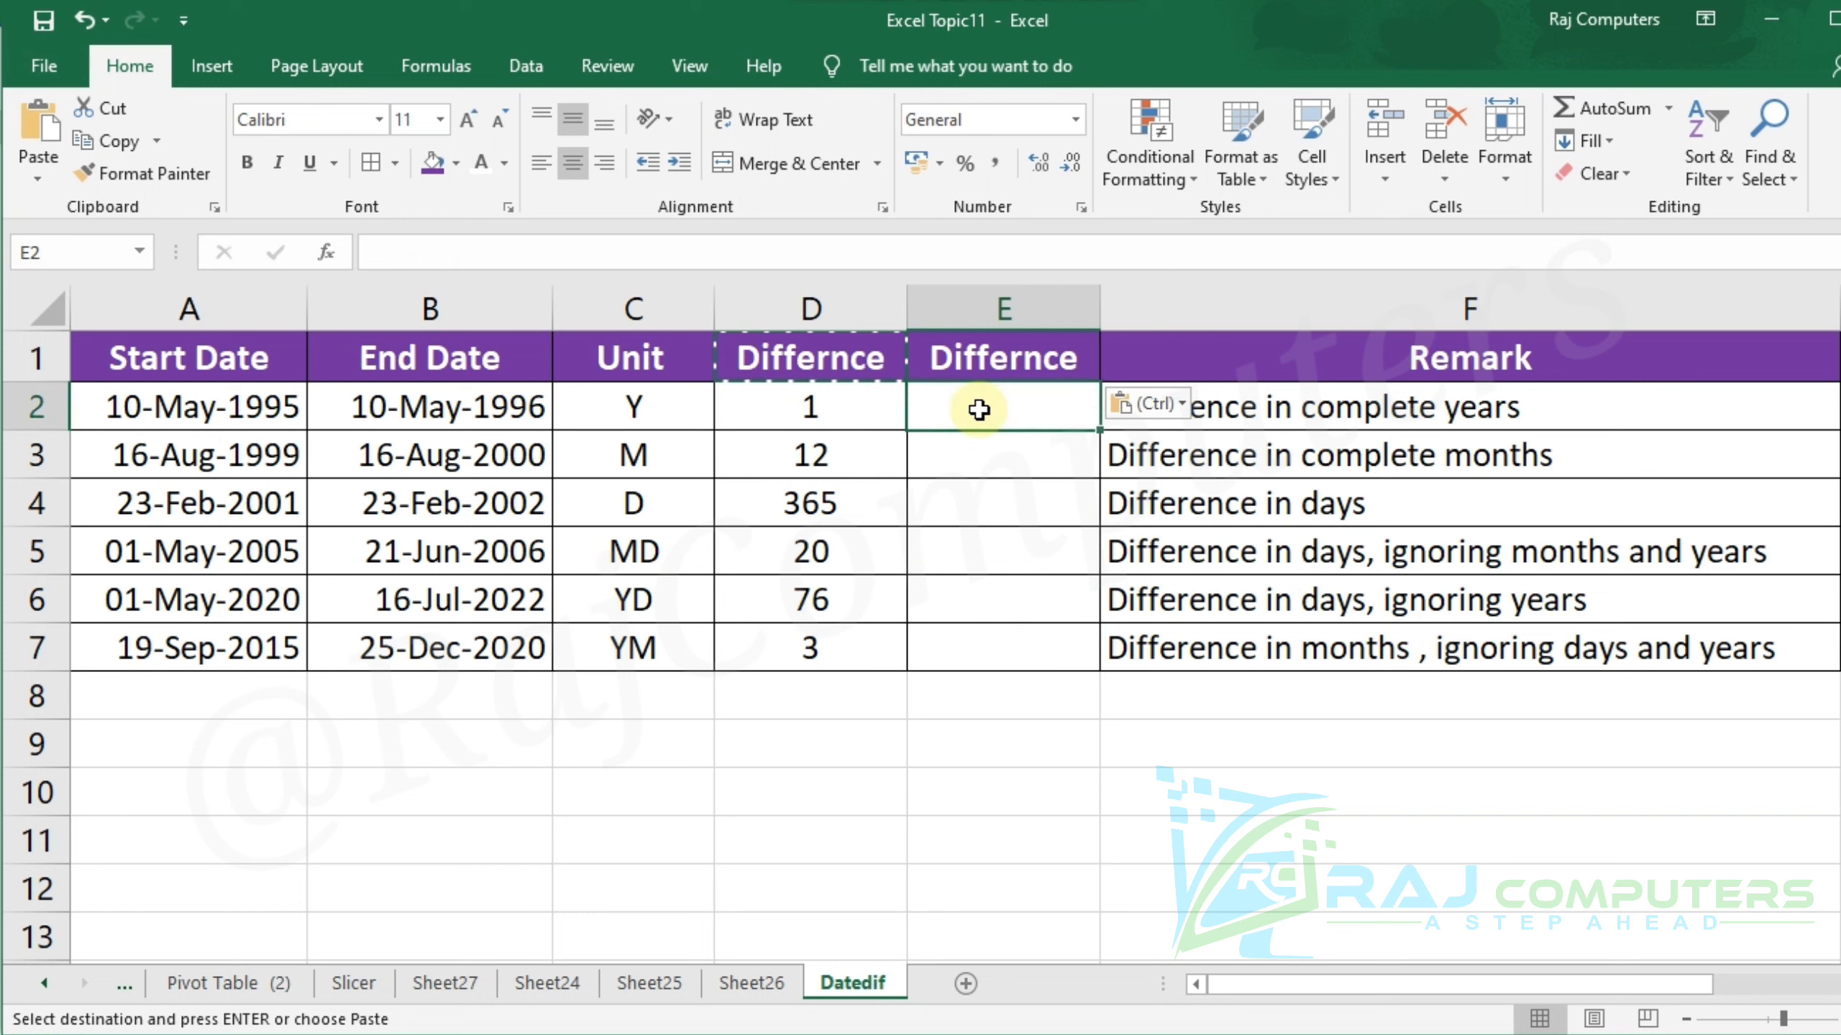
pyautogui.write('=')
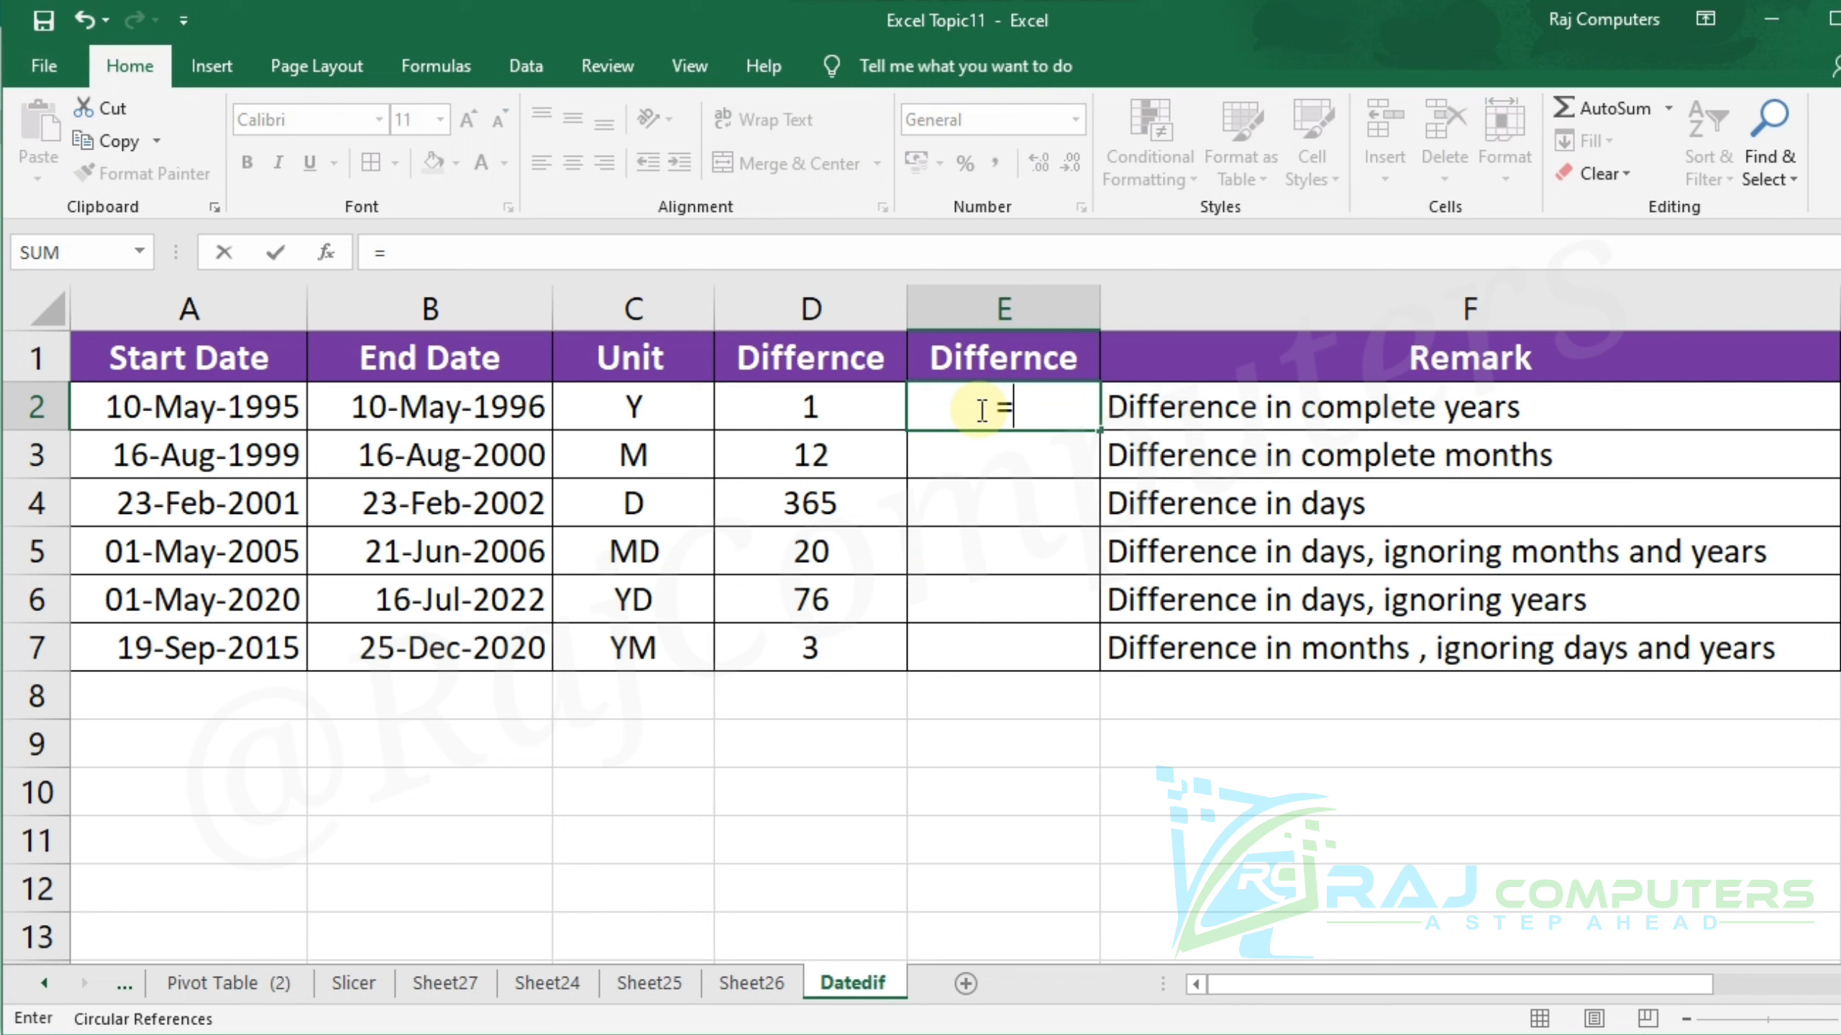
pyautogui.write('datedi')
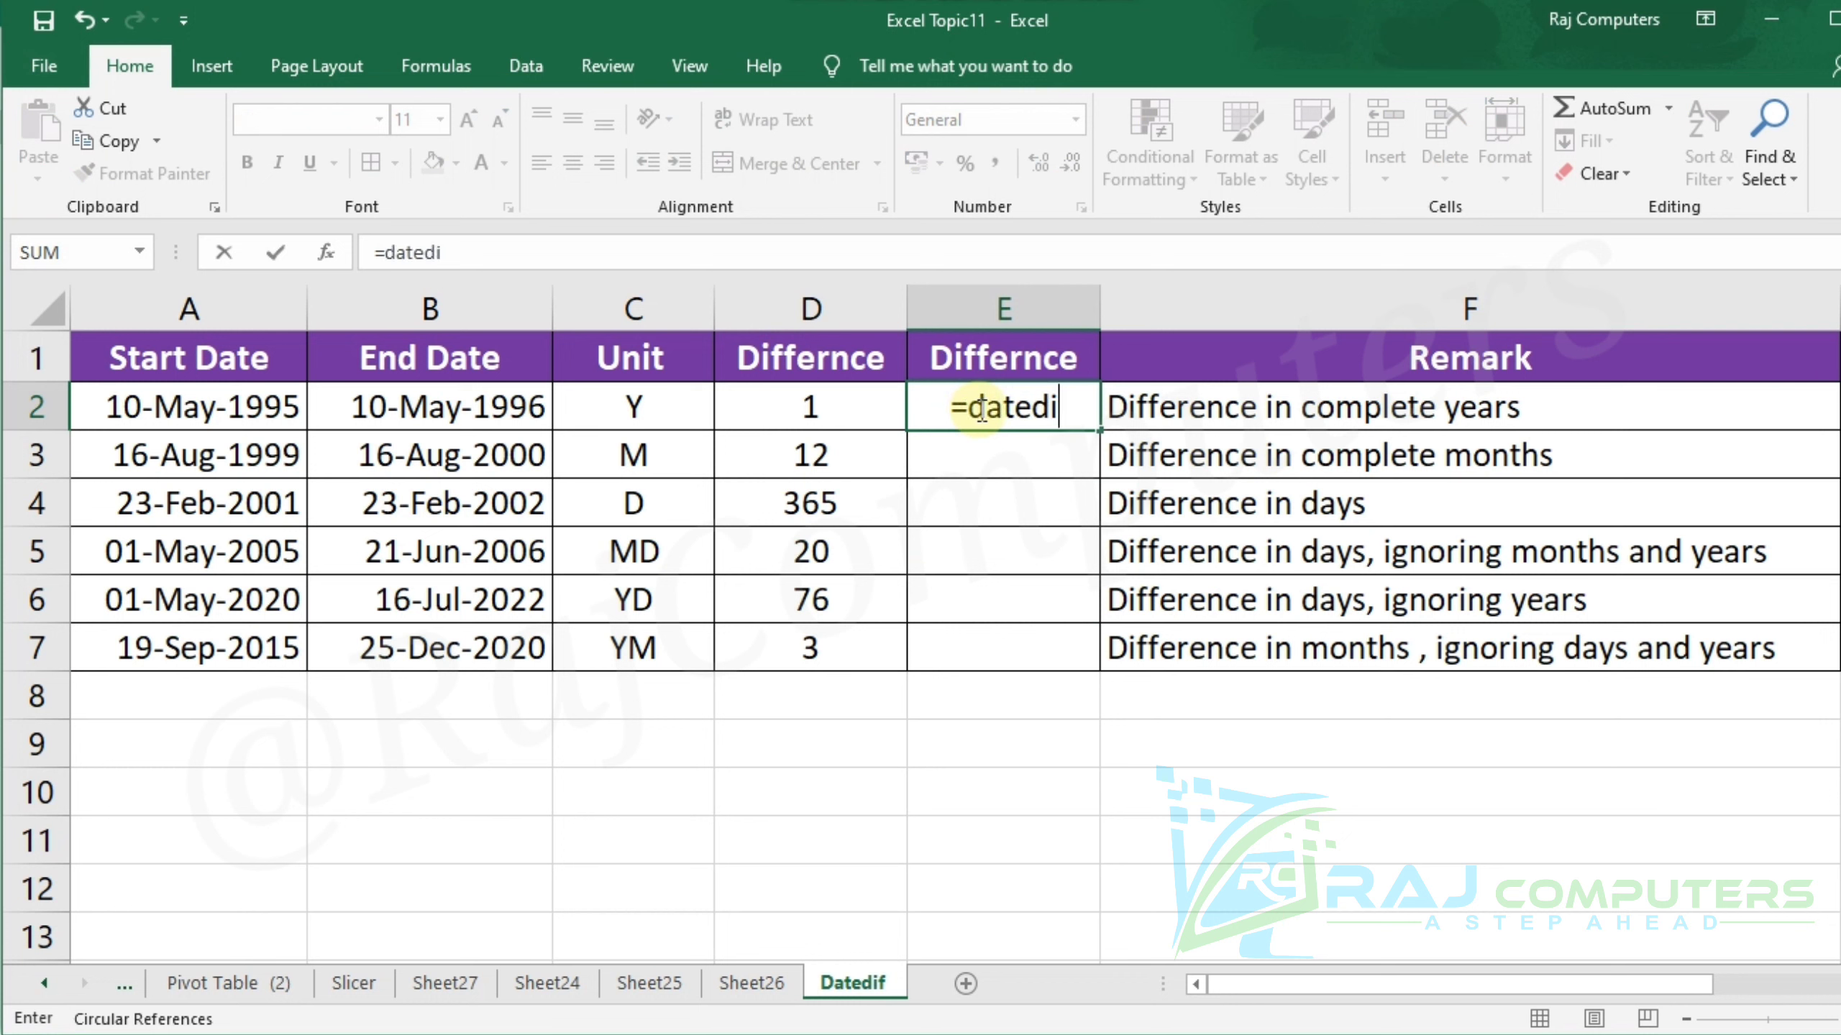
pyautogui.write('f(')
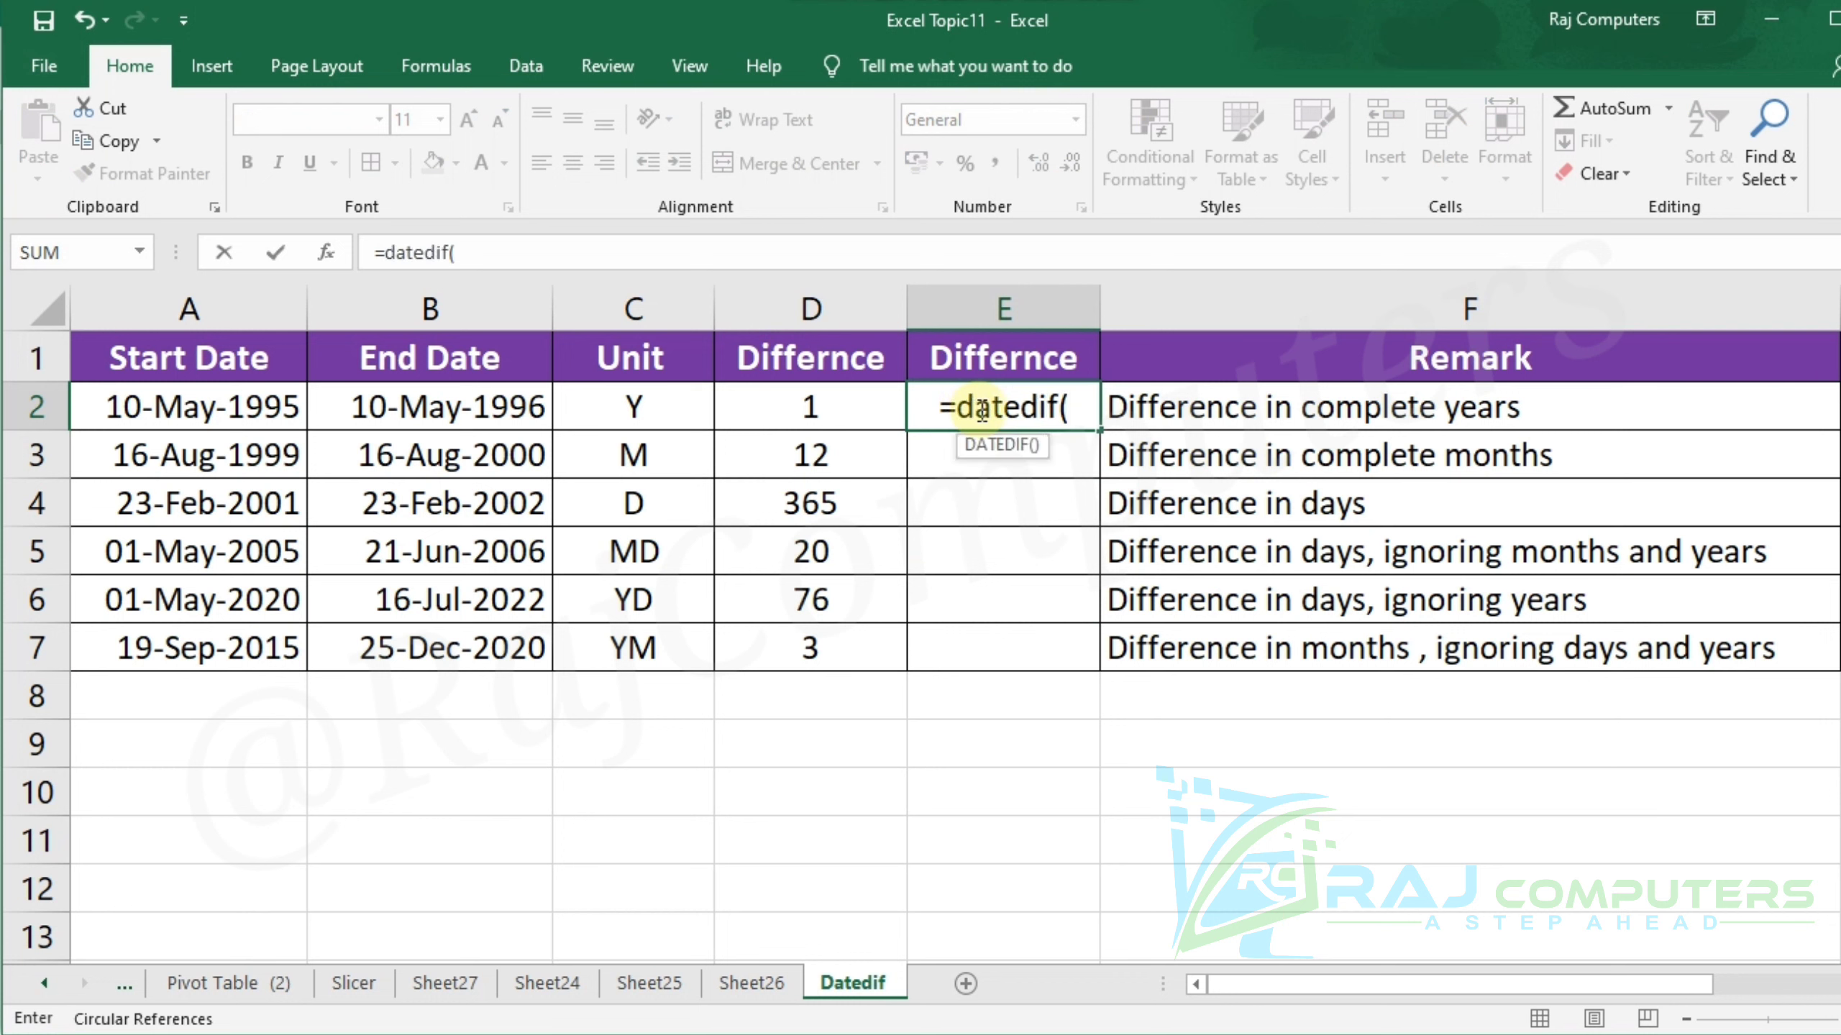
pyautogui.click(227, 410)
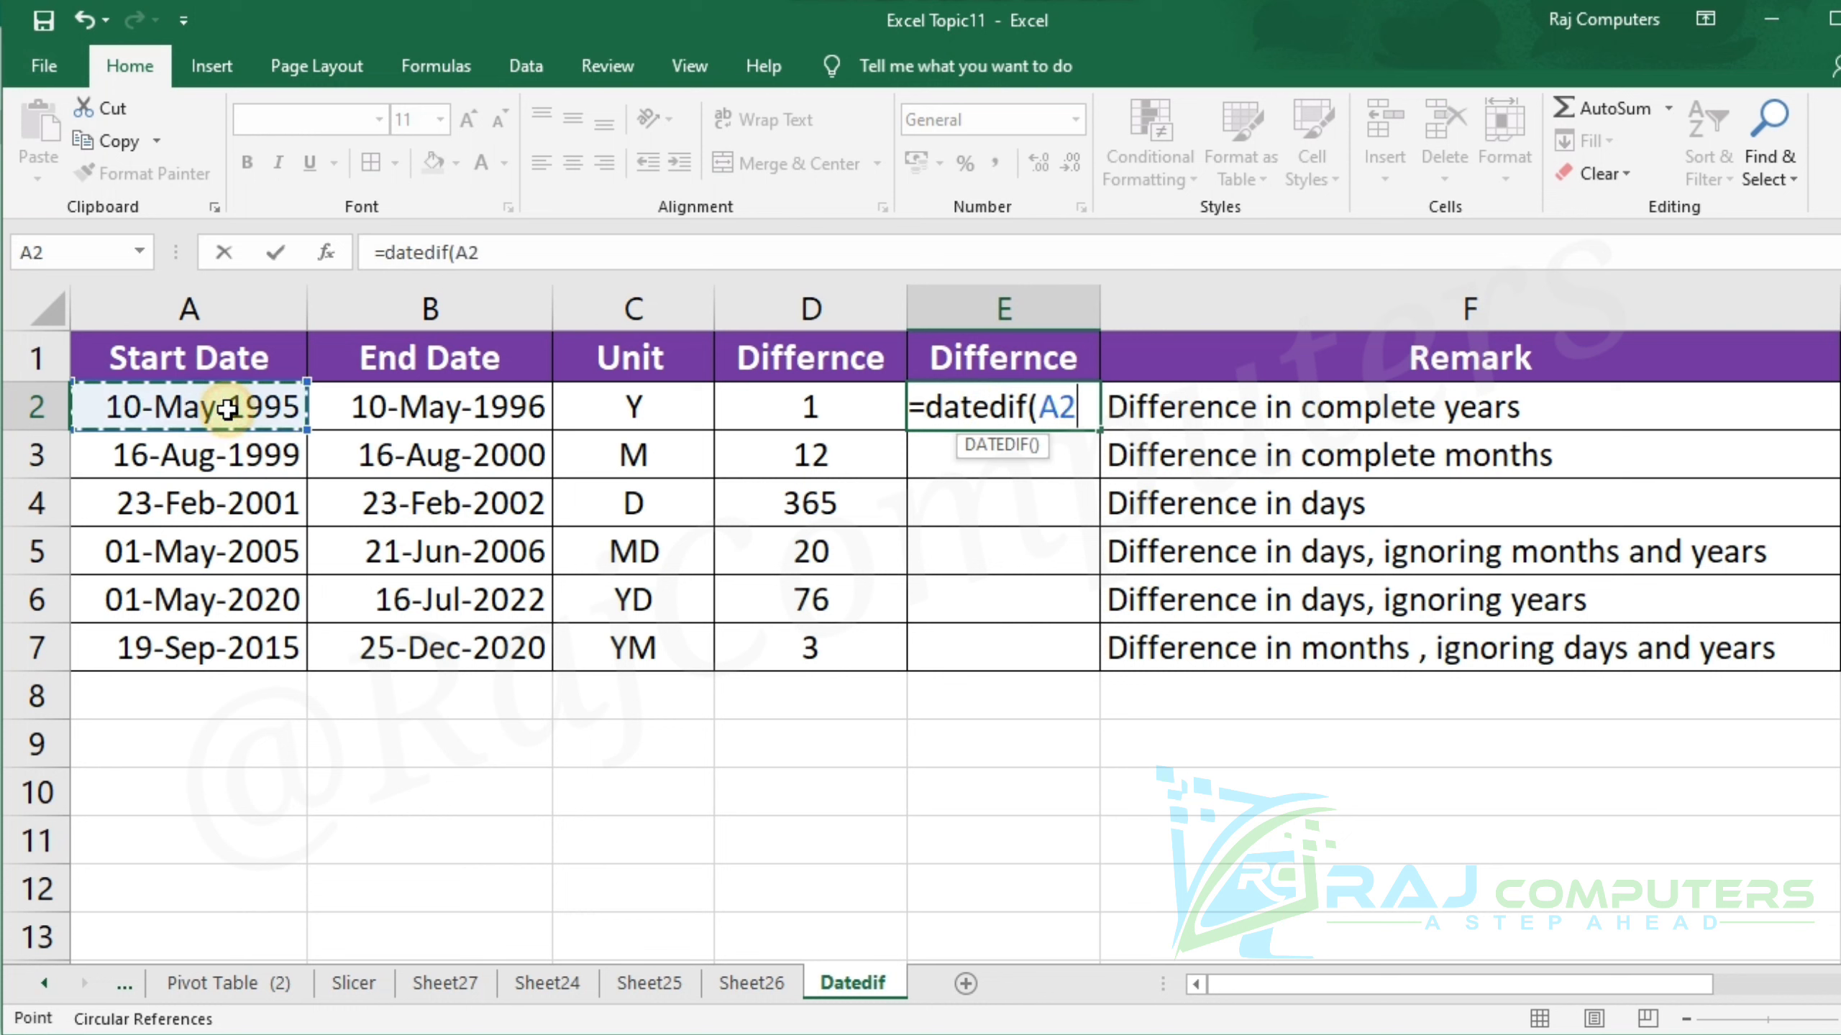
pyautogui.write(',')
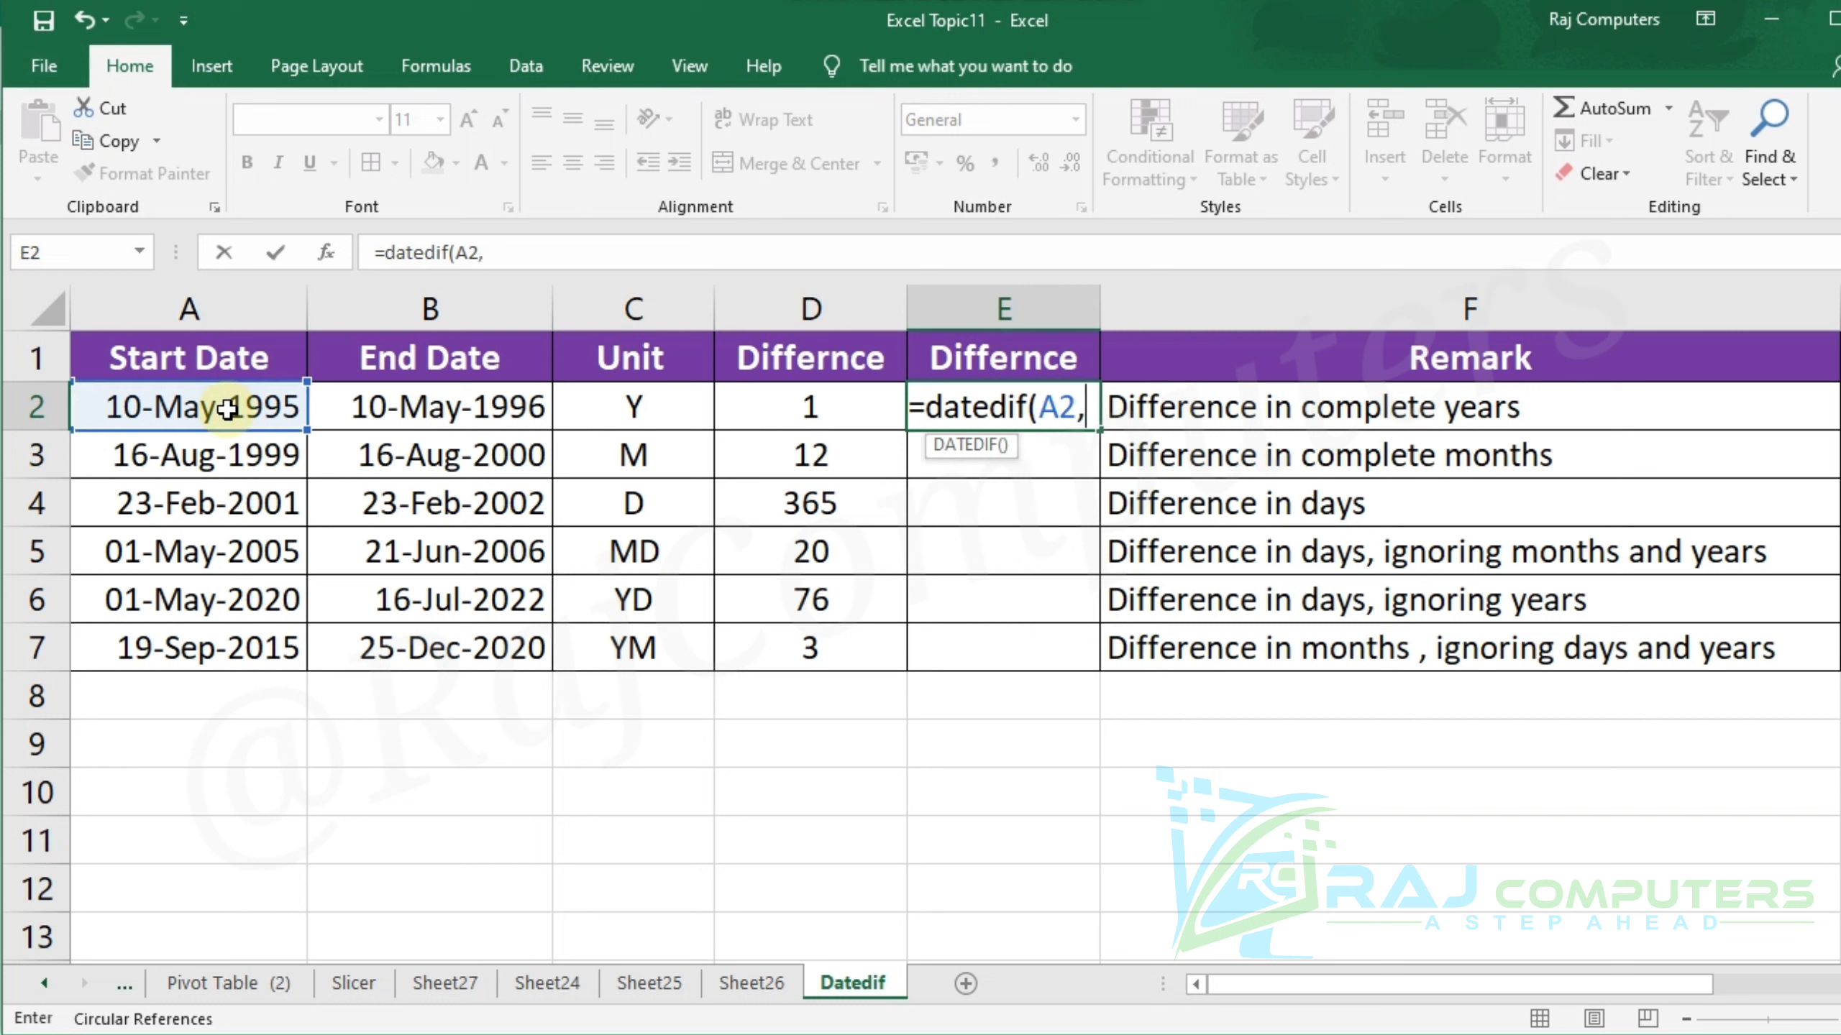
pyautogui.click(395, 408)
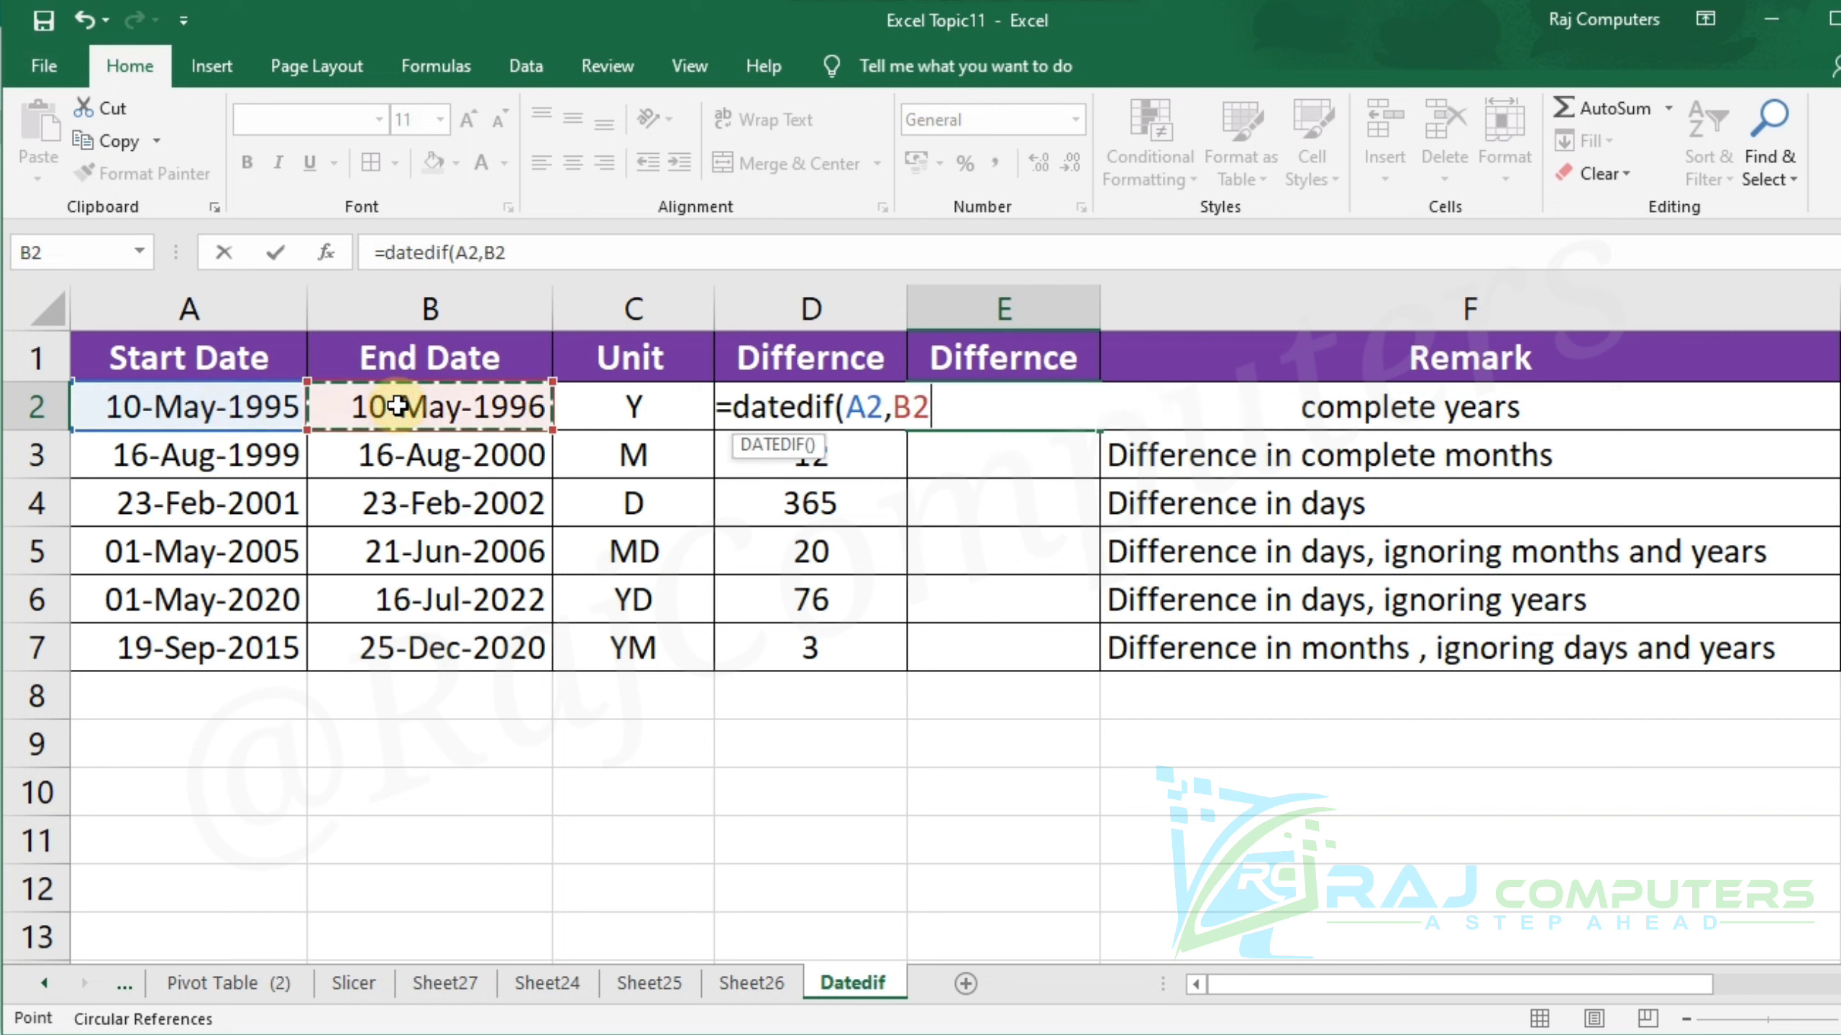
pyautogui.write(',')
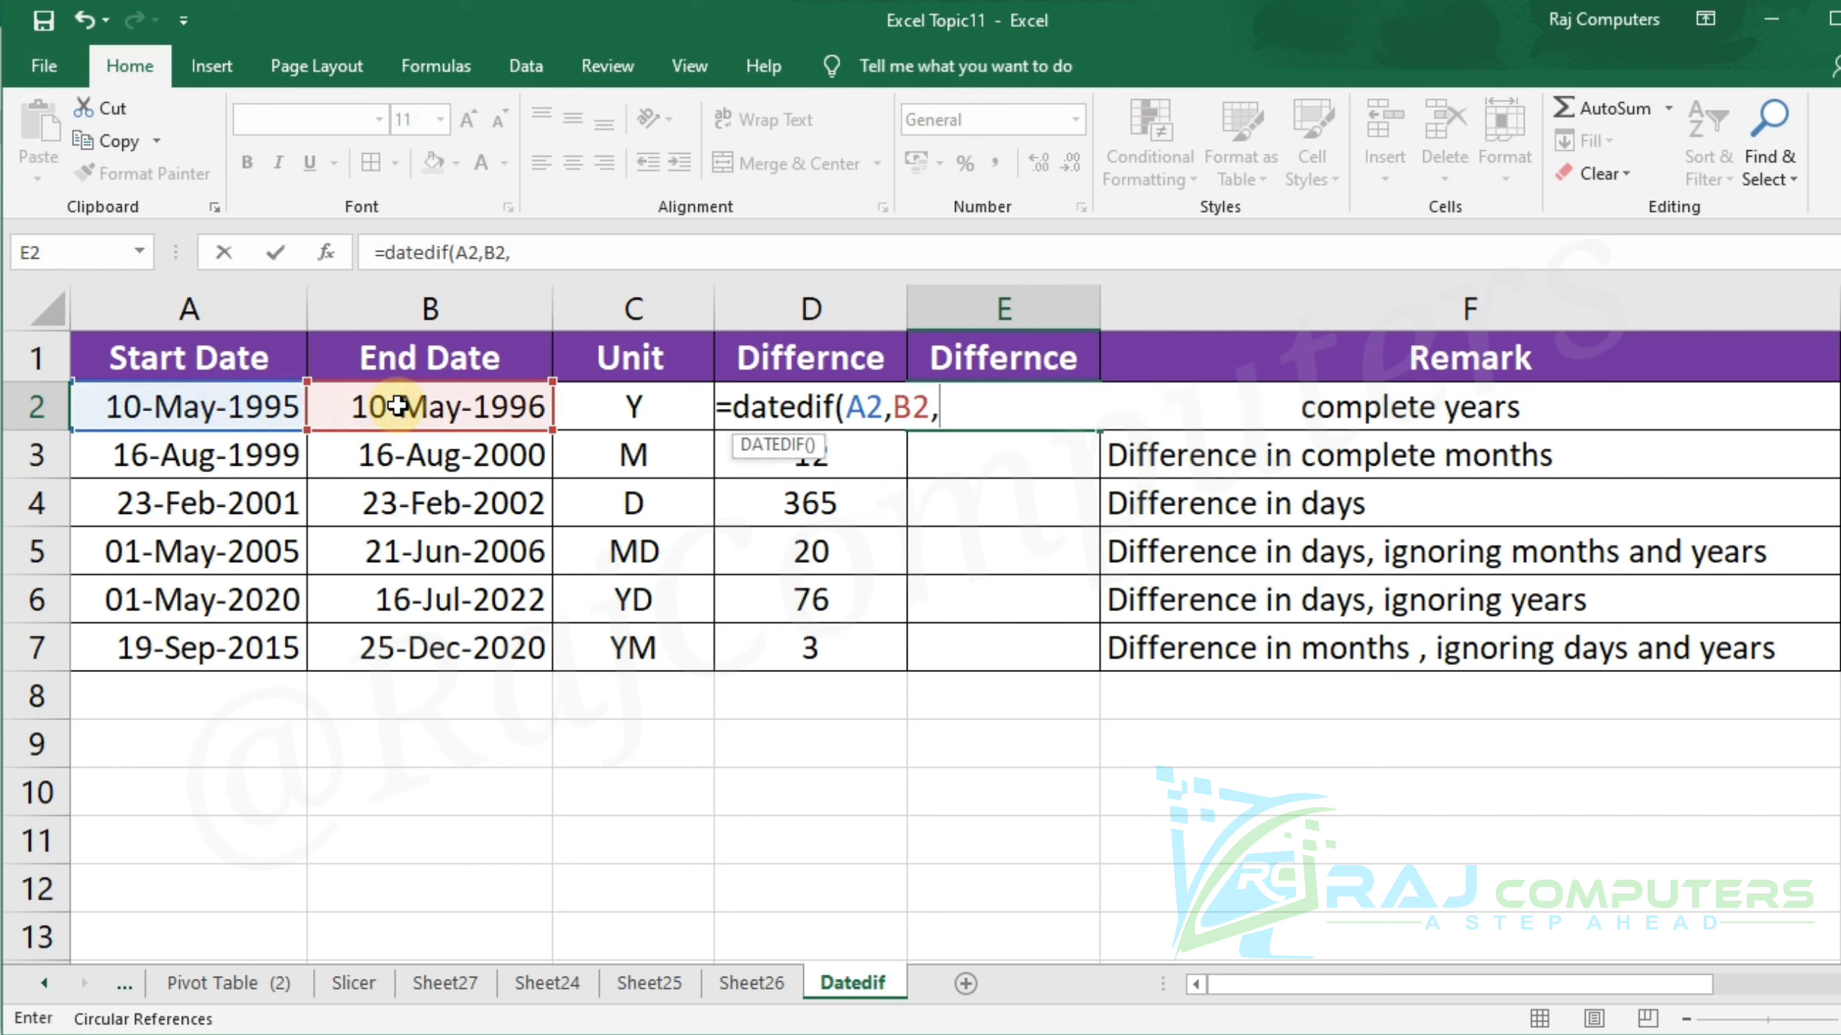
pyautogui.click(633, 404)
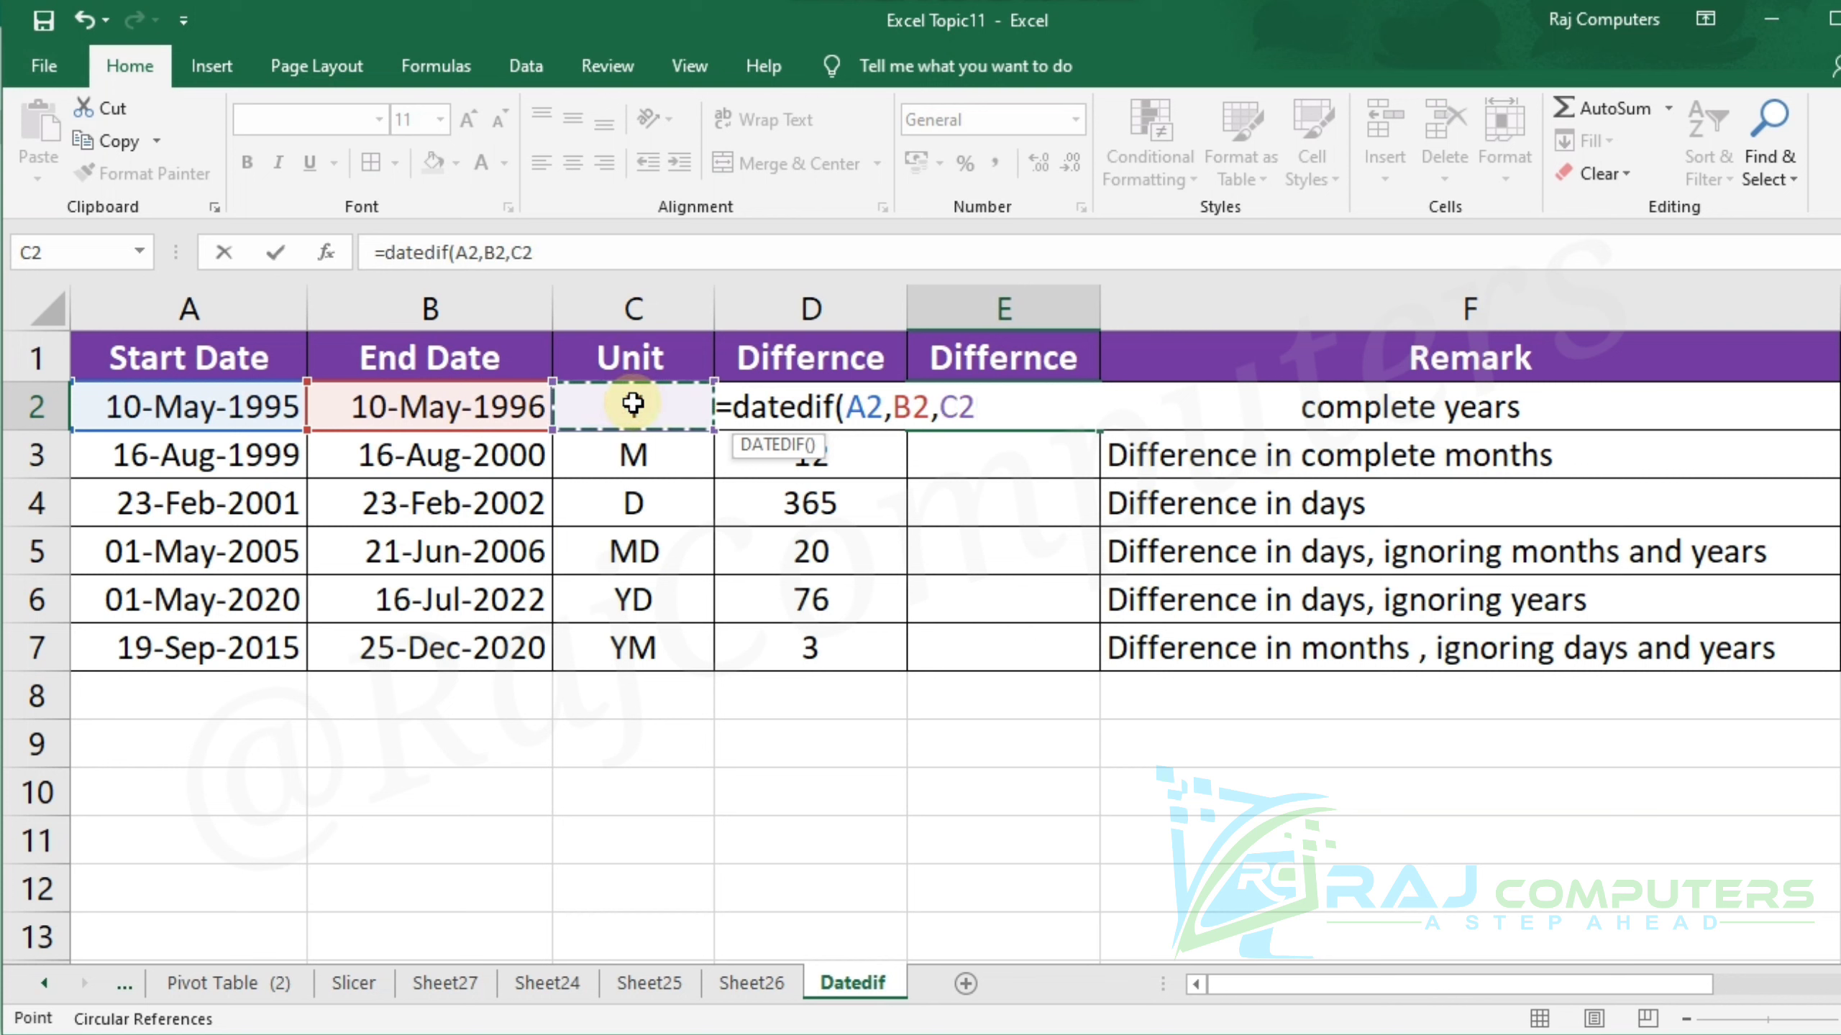
pyautogui.write(')')
pyautogui.press('Return')
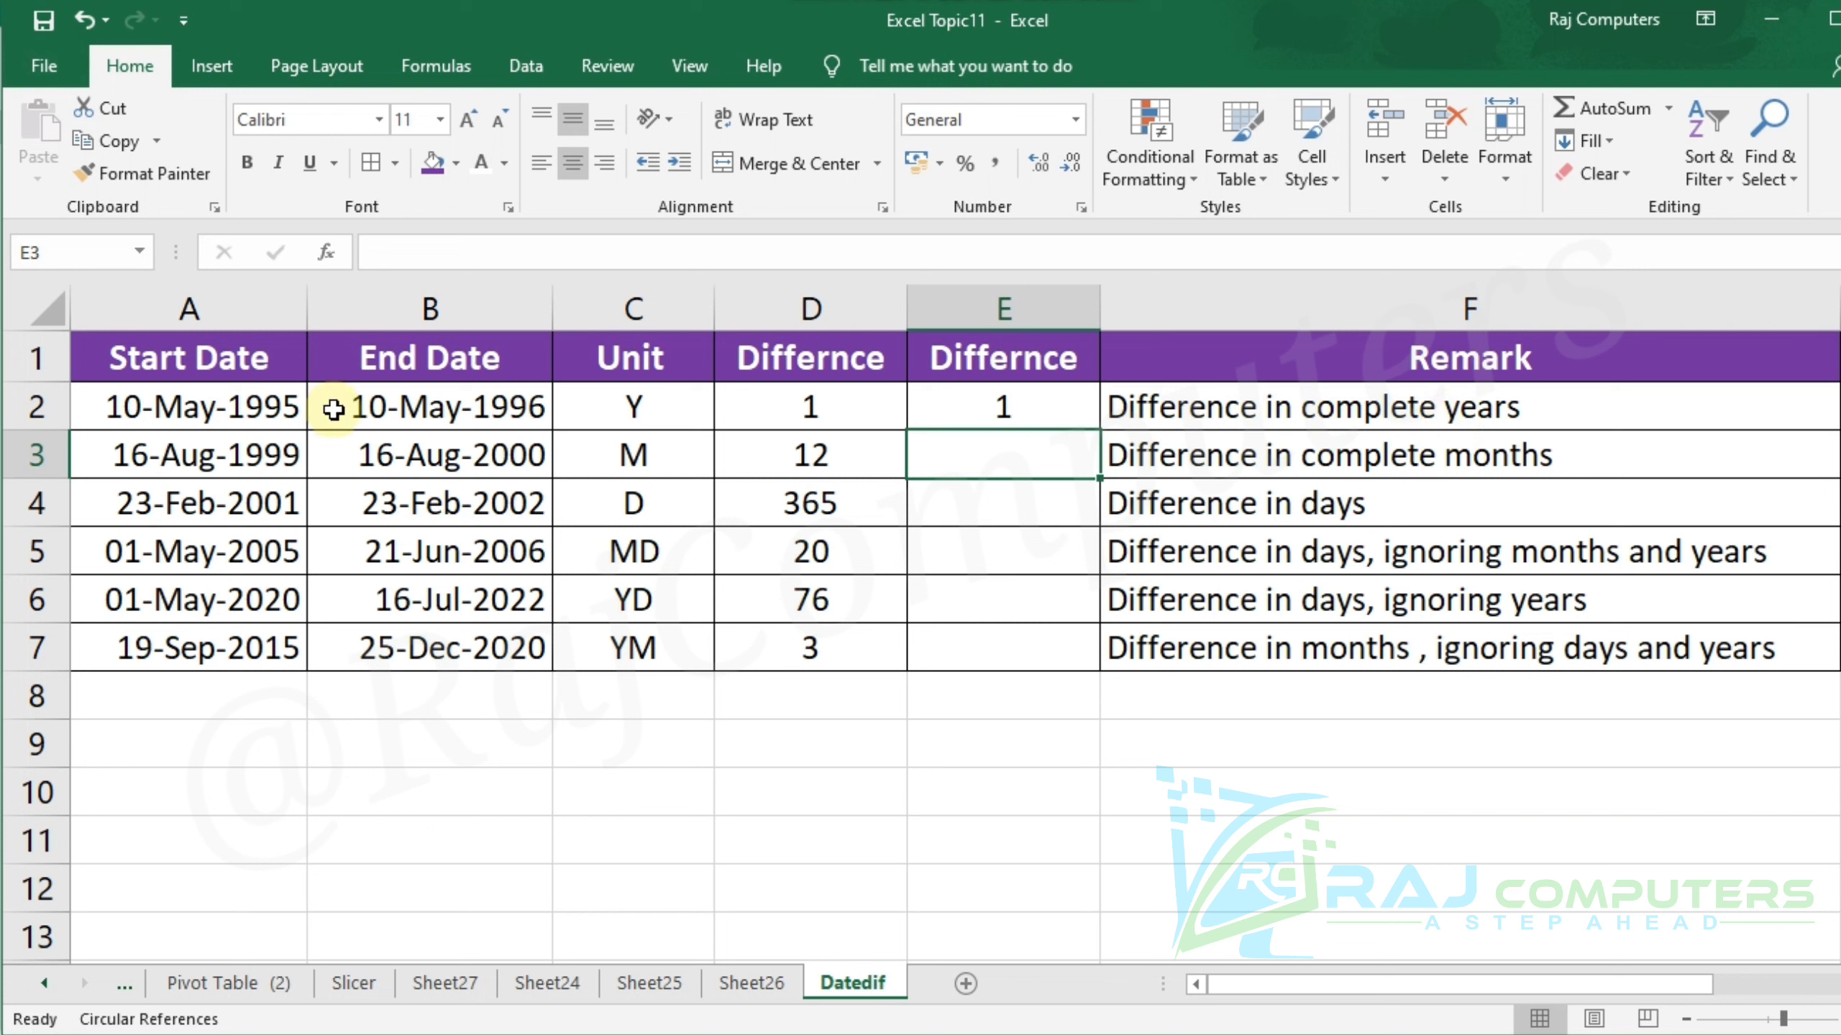
# Step: Change the end date in cell B2 to 10-05-1998
pyautogui.doubleClick(547, 414)
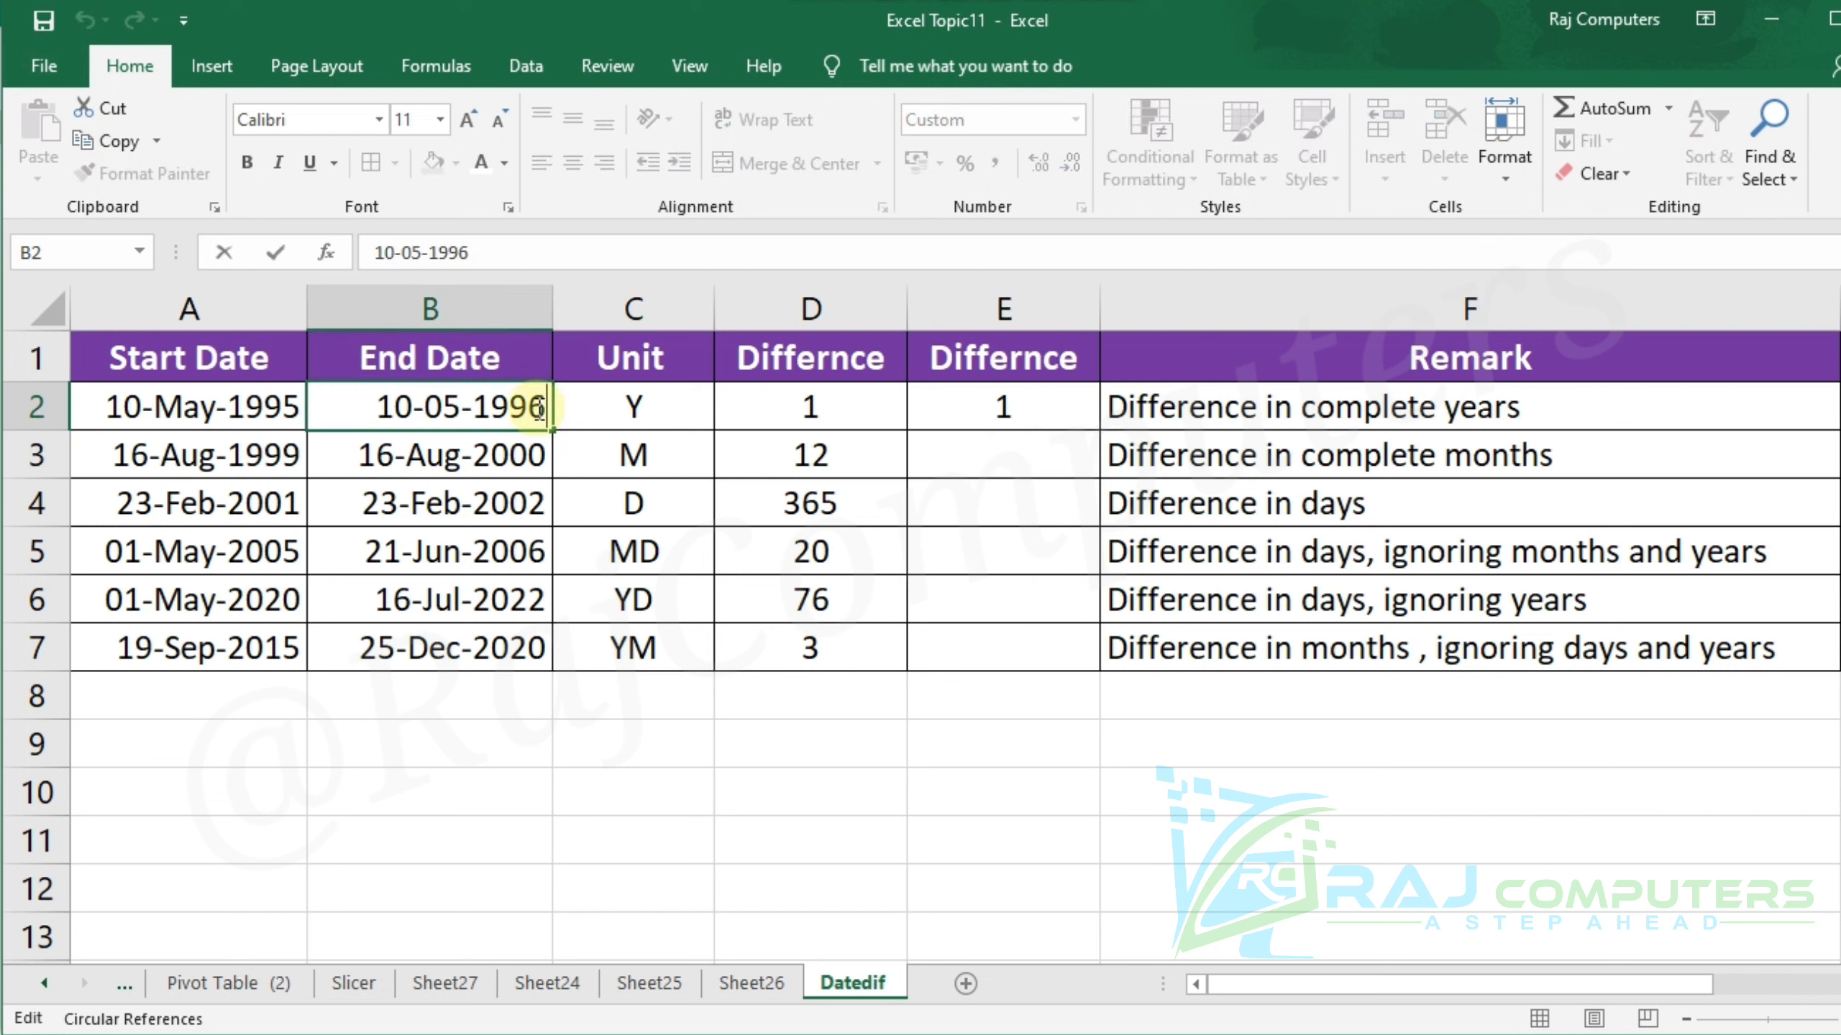
pyautogui.press('BackSpace')
pyautogui.write('8')
pyautogui.press('Return')
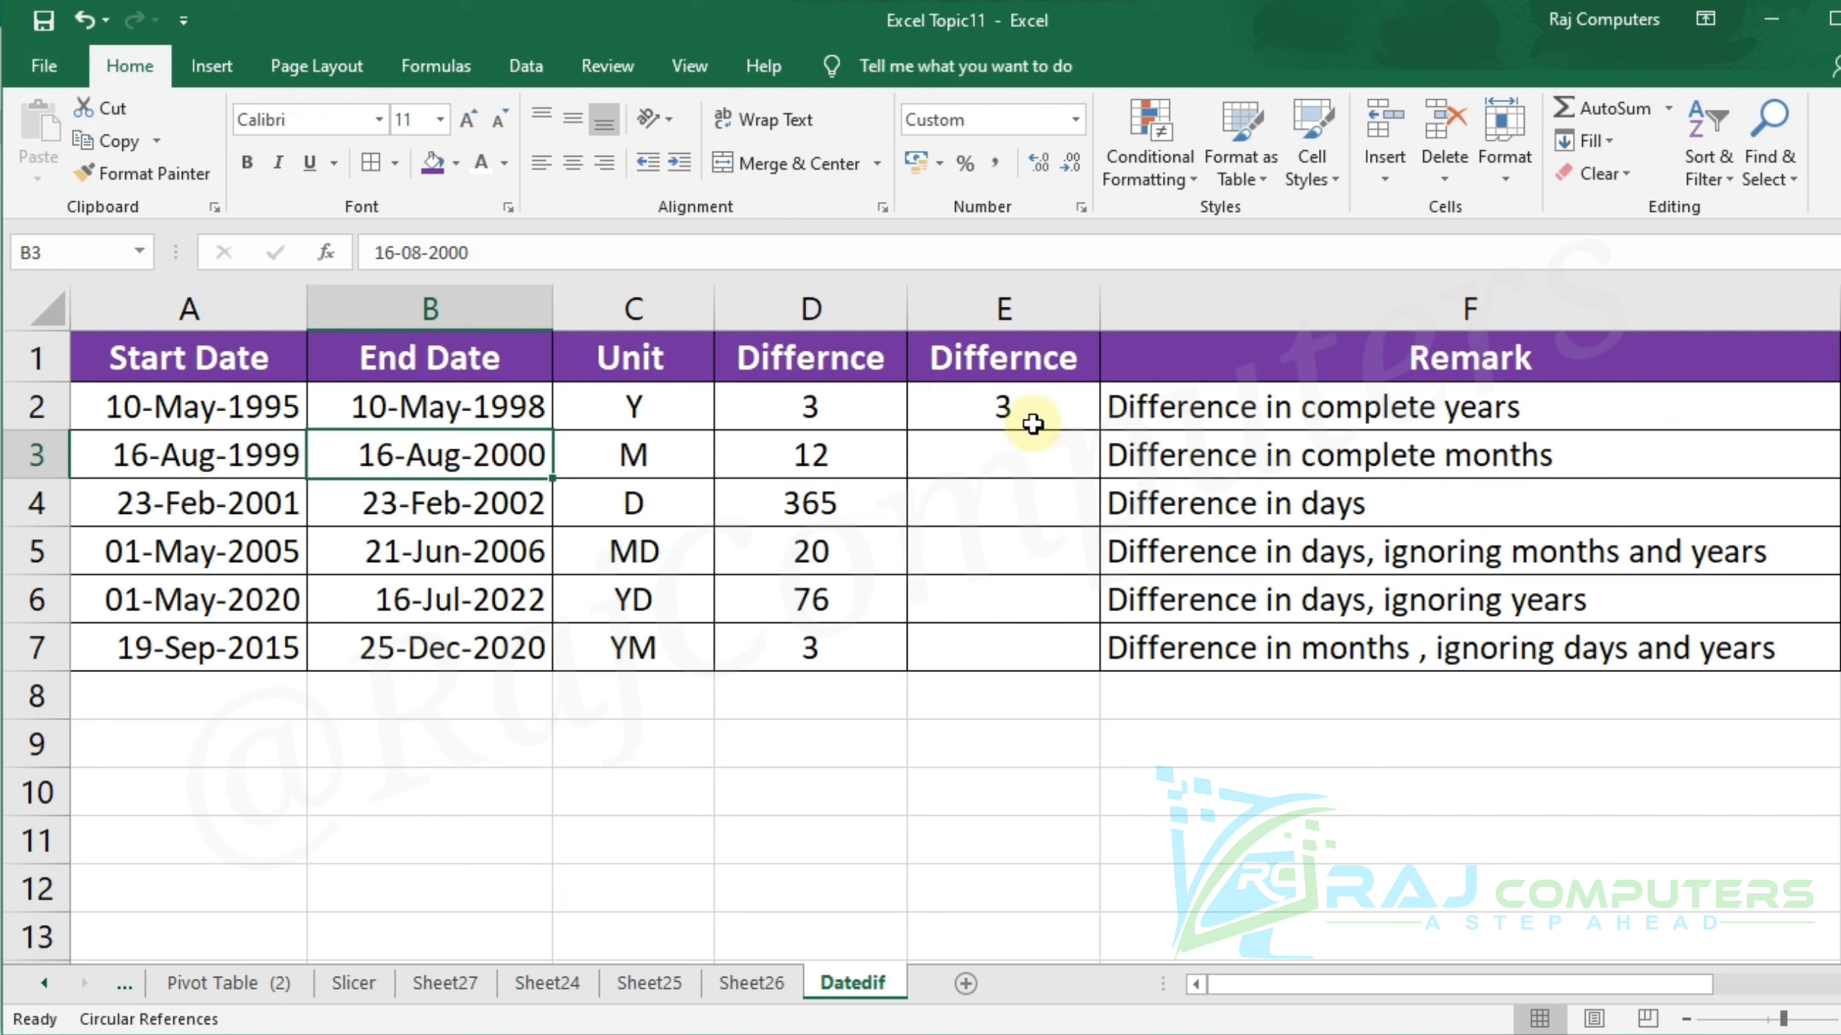
# Step: Set the year of the end date in cell B2 to 2000, making it 10-05-2000
pyautogui.doubleClick(542, 401)
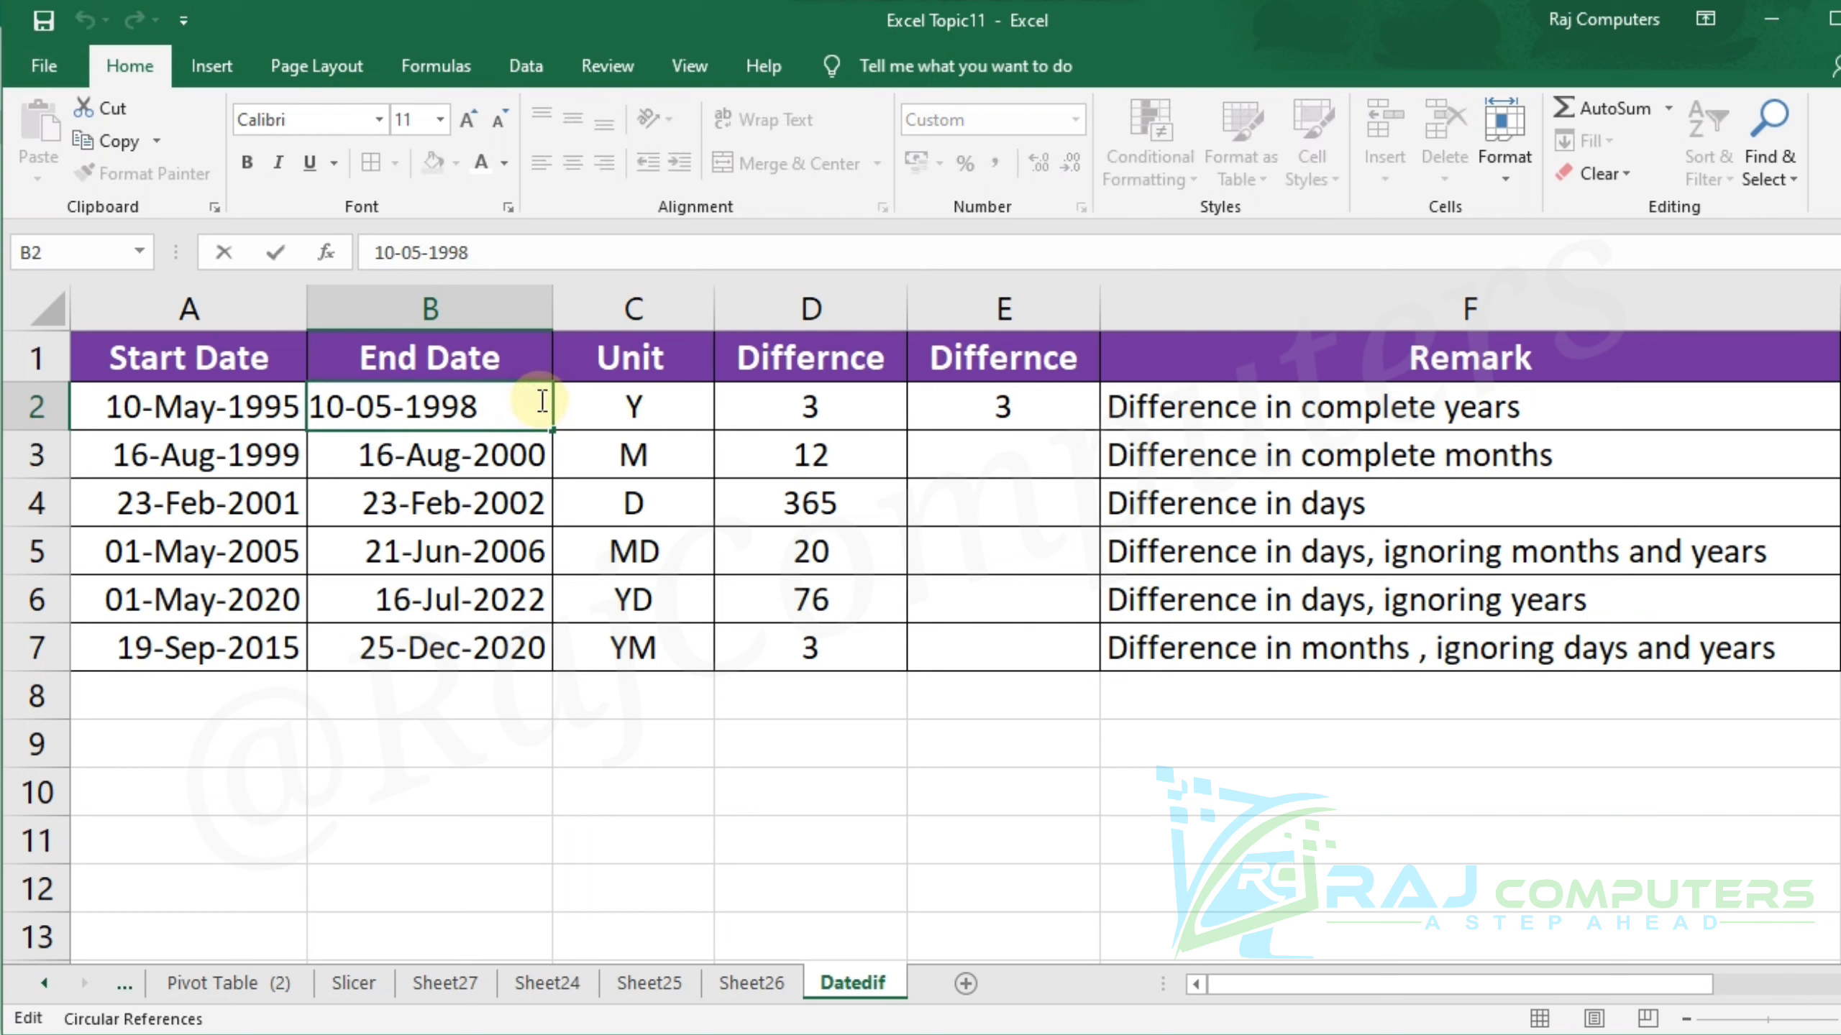
pyautogui.press('BackSpace')
pyautogui.press('BackSpace')
pyautogui.press('BackSpace')
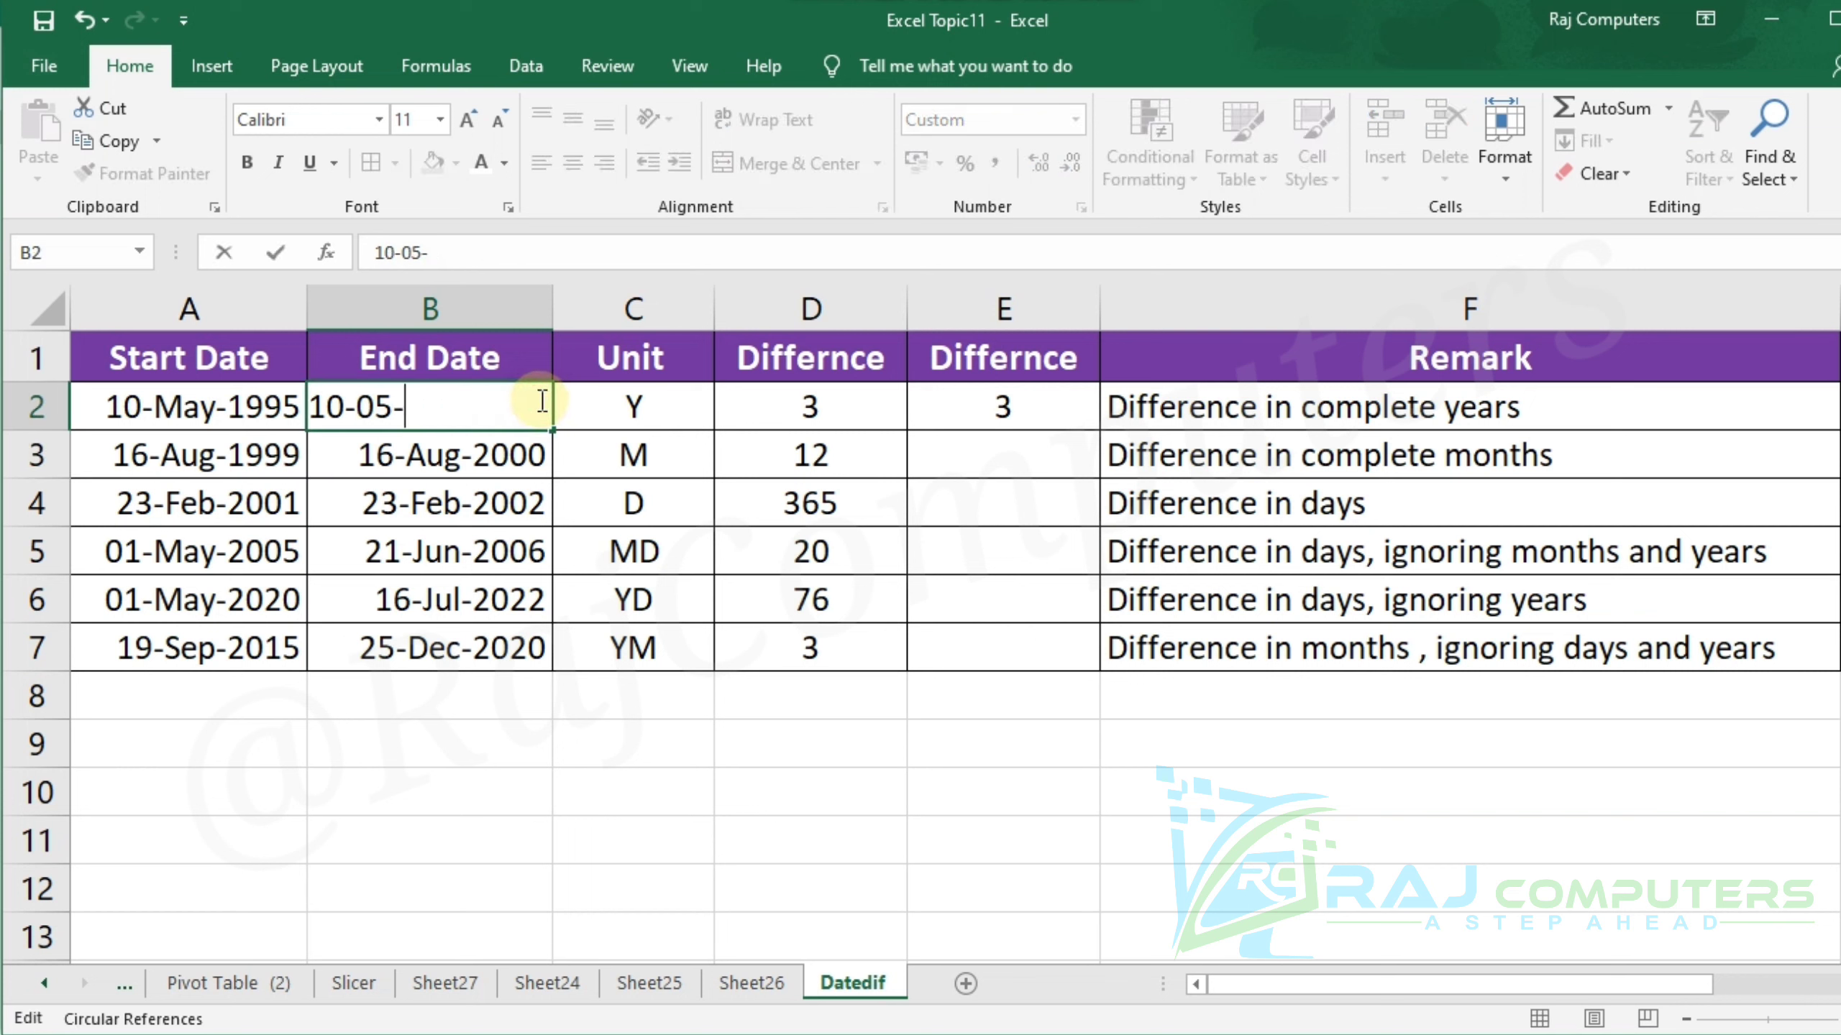
pyautogui.write('2000')
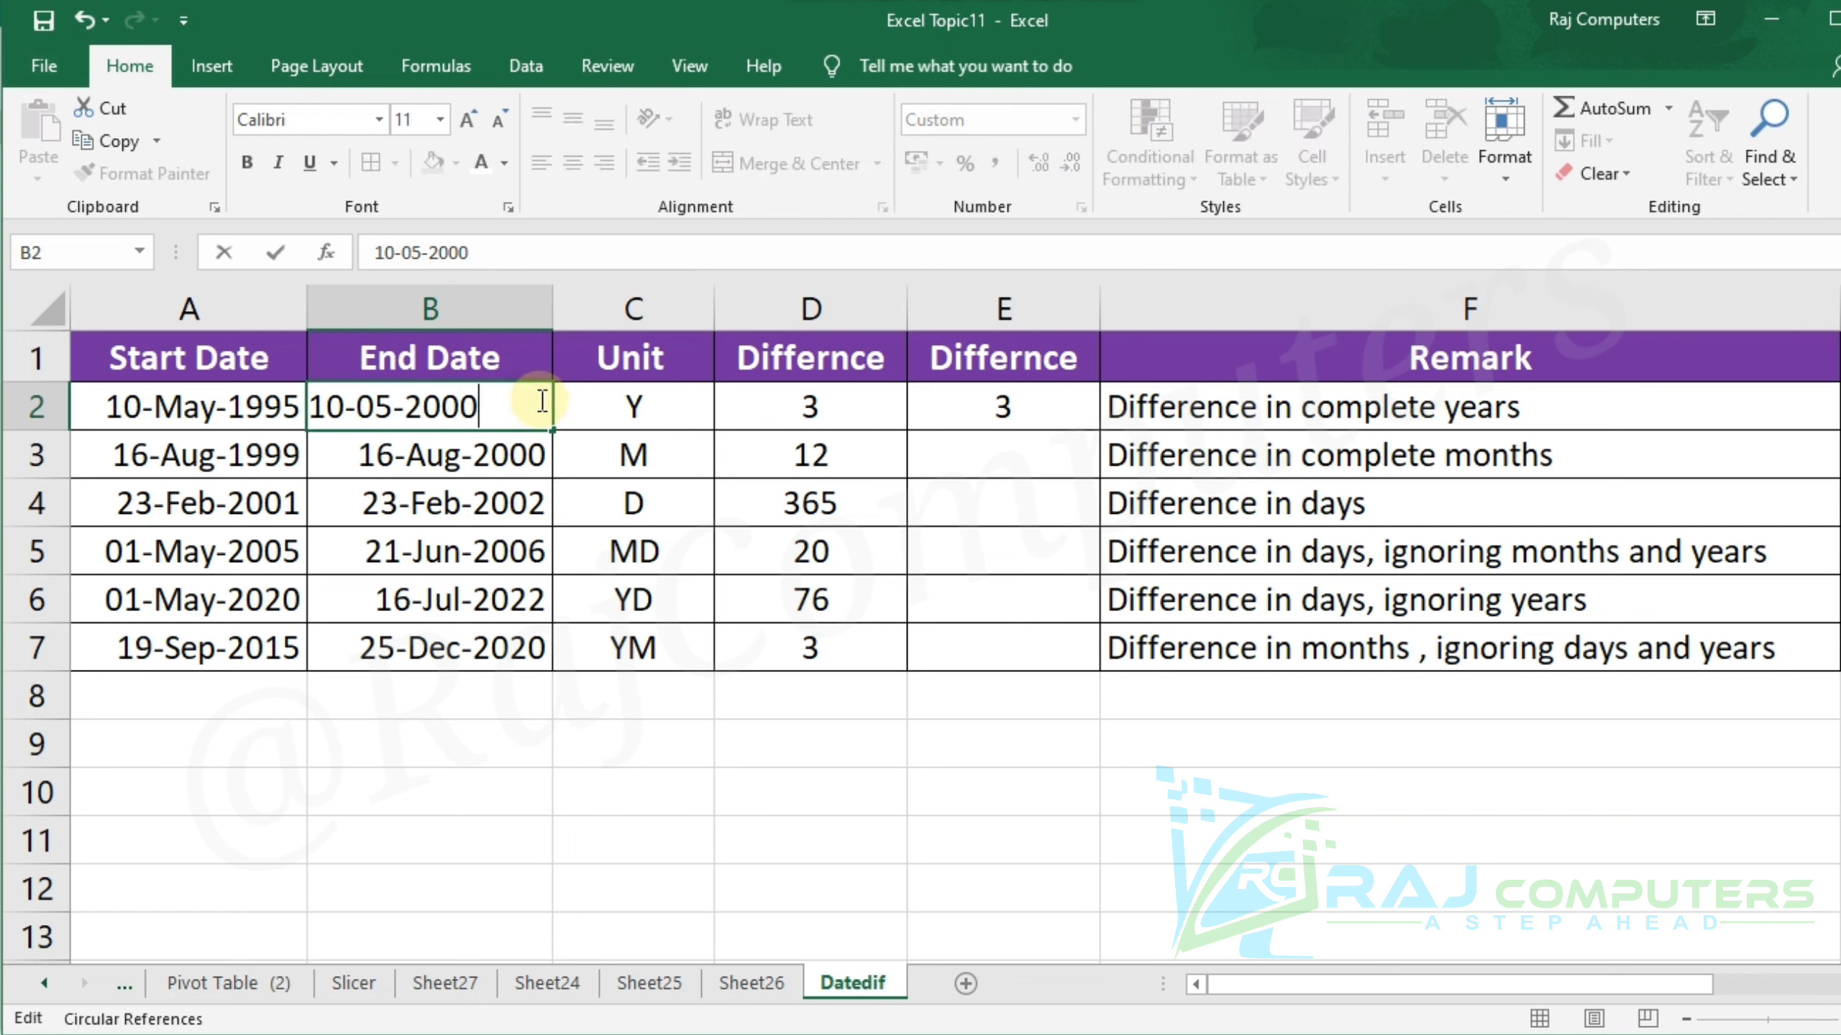
pyautogui.press('Return')
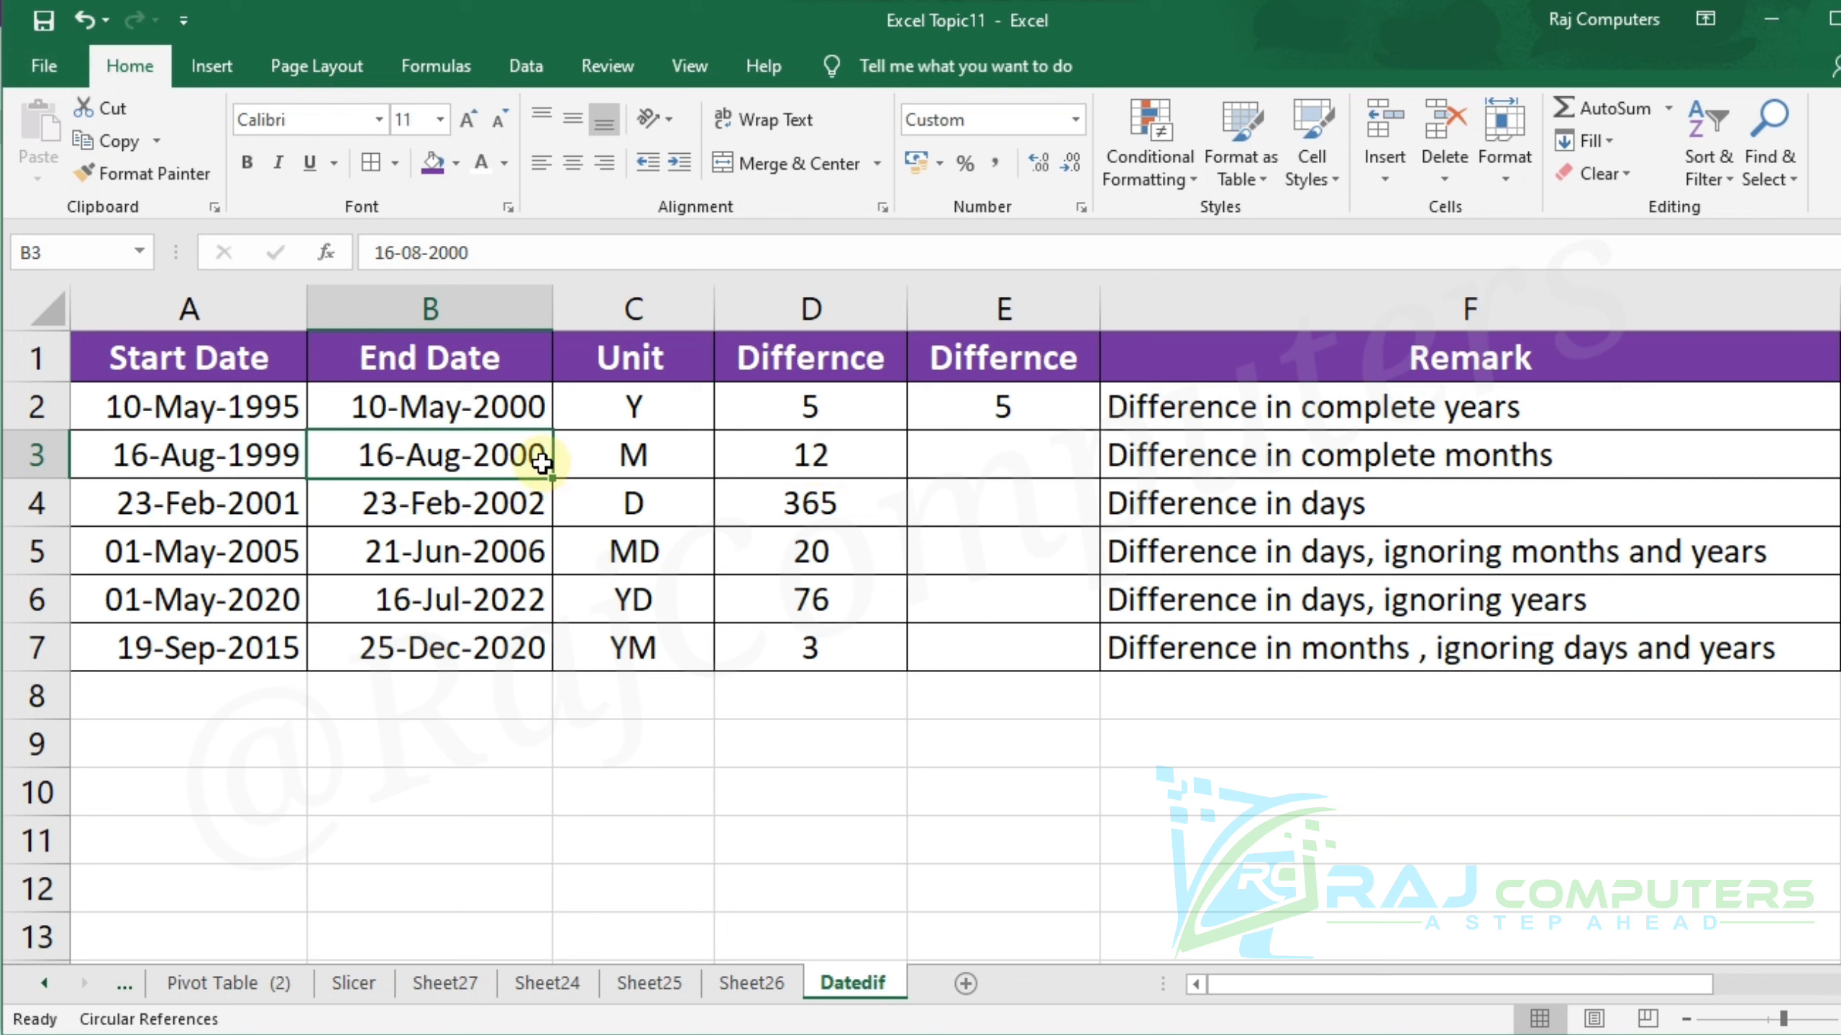
# Step: Change the start date in cell A3 to 16-08-2001
pyautogui.doubleClick(297, 452)
pyautogui.press('BackSpace')
pyautogui.press('BackSpace')
pyautogui.press('BackSpace')
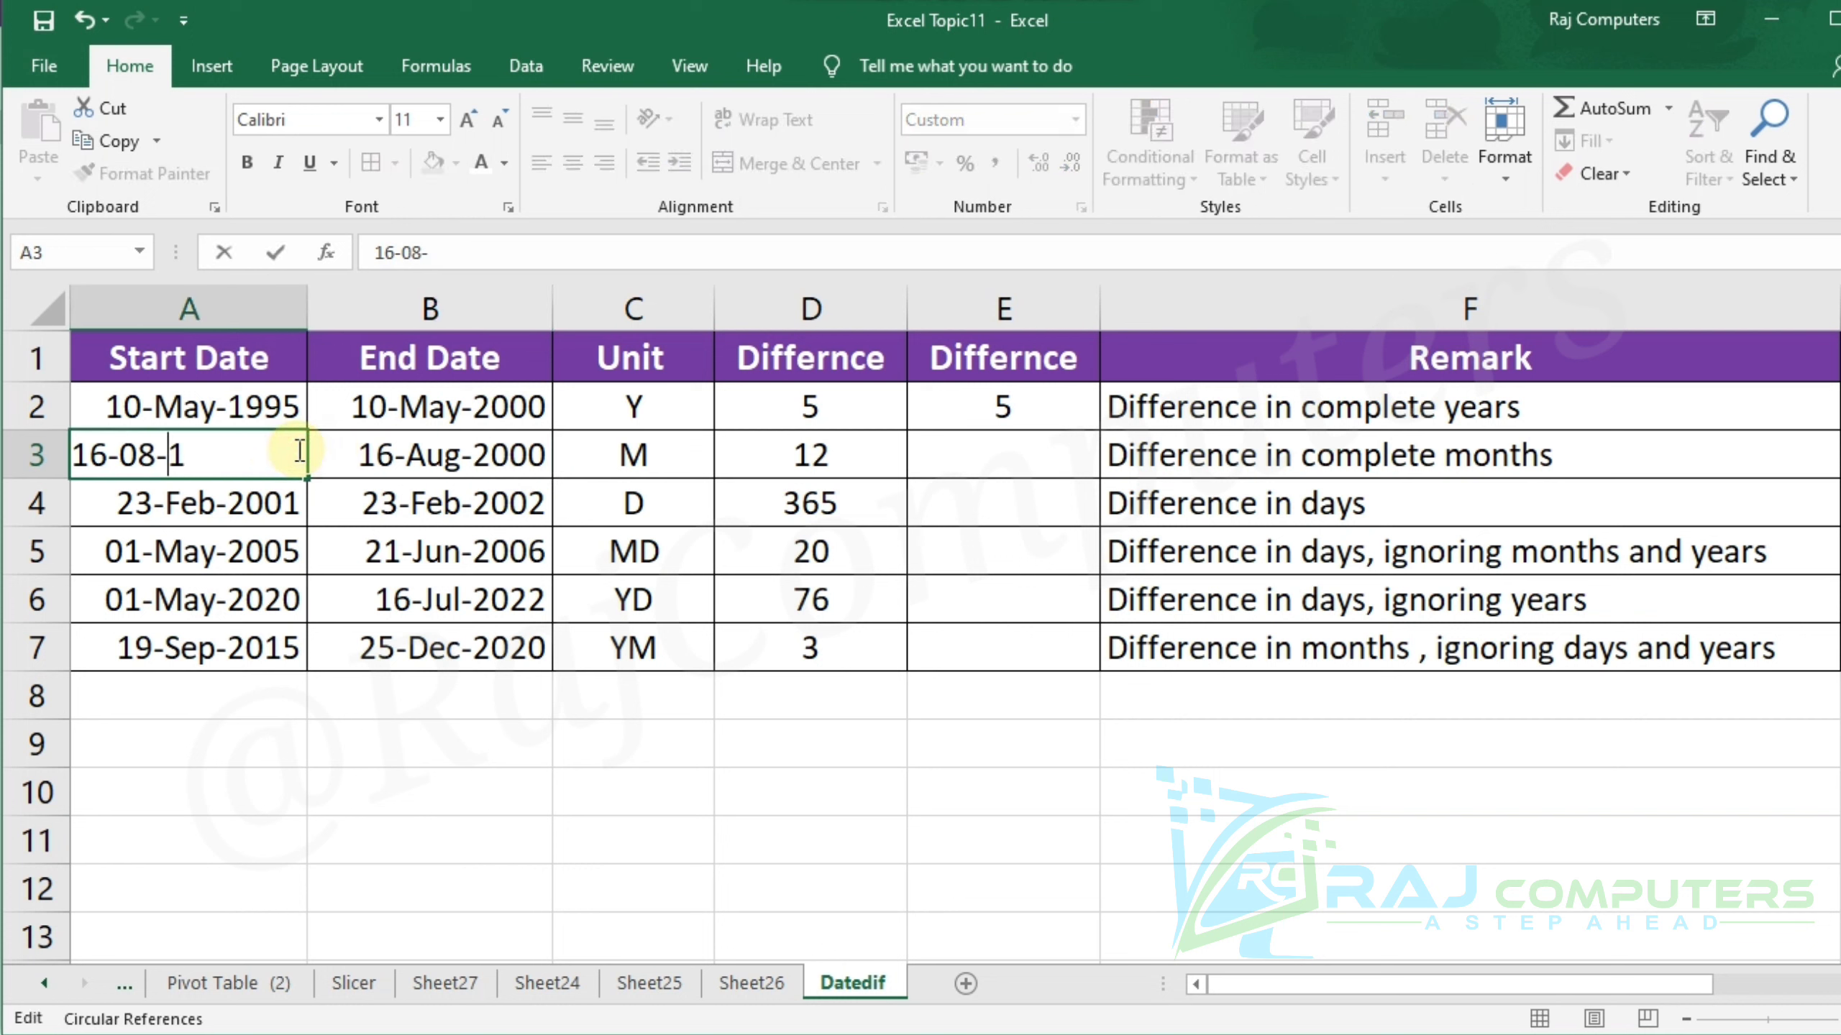
pyautogui.write('2001')
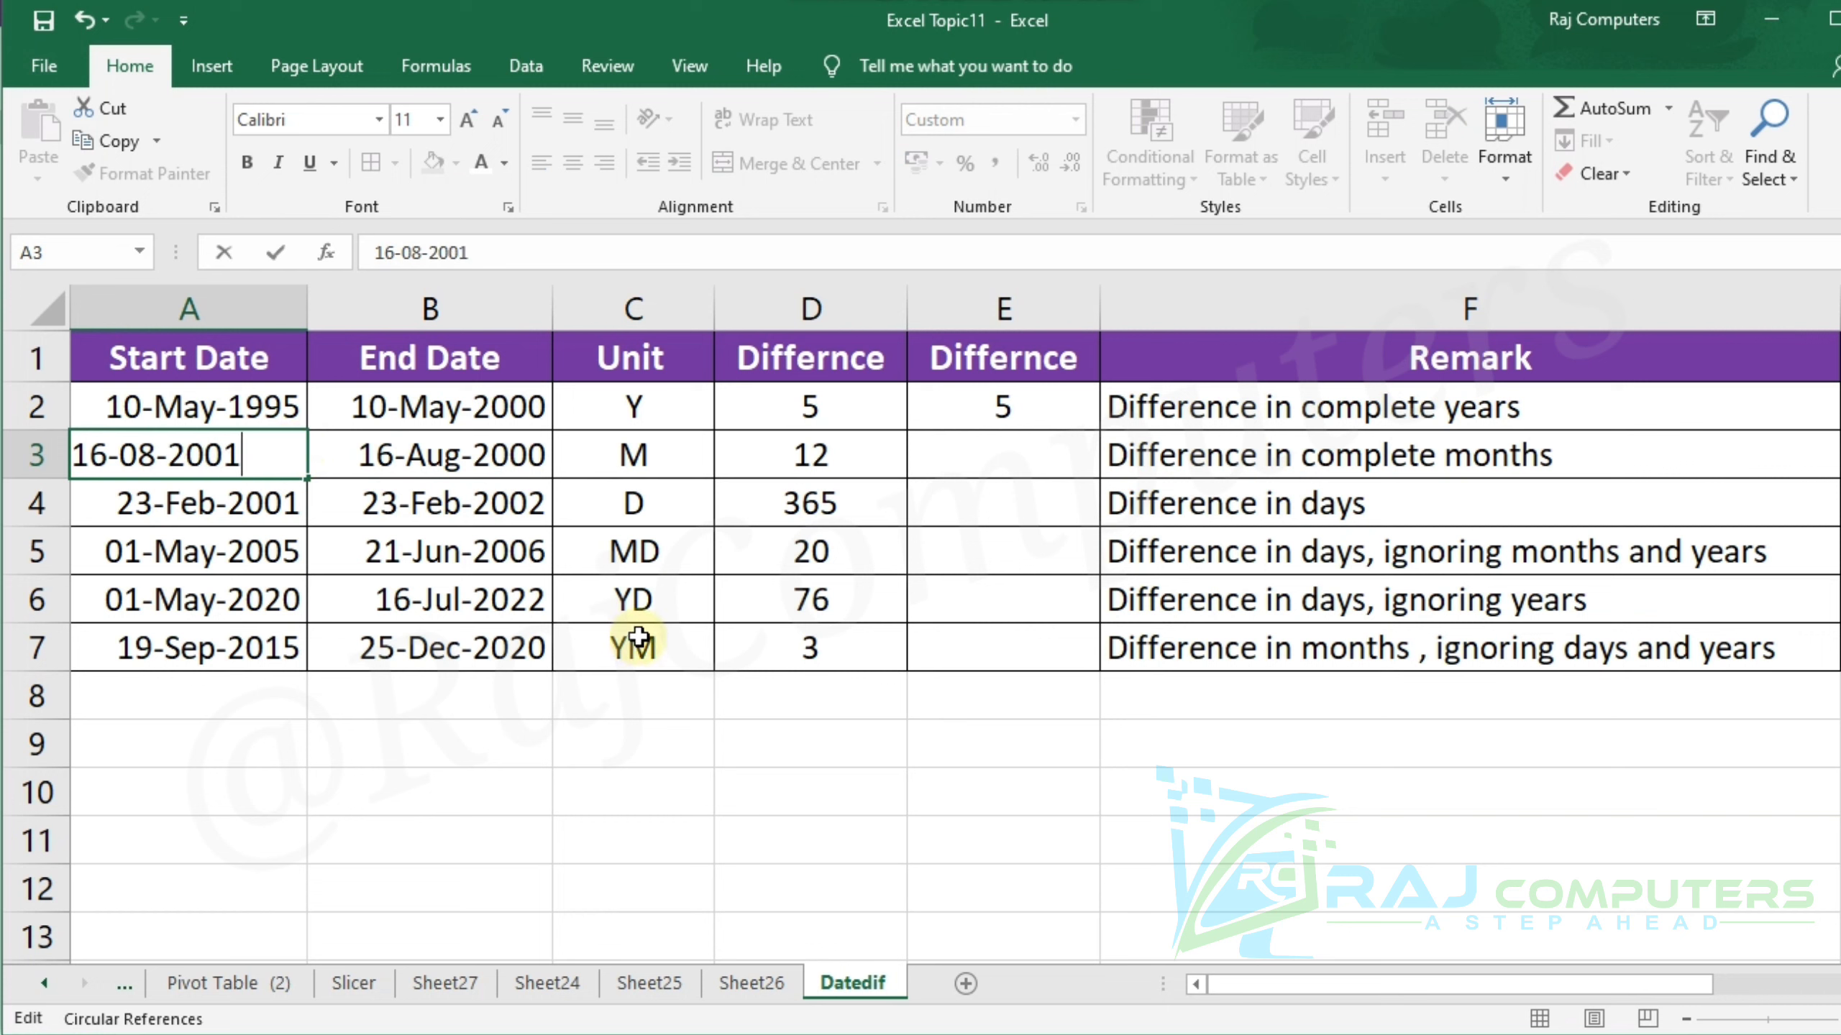
pyautogui.press('Tab')
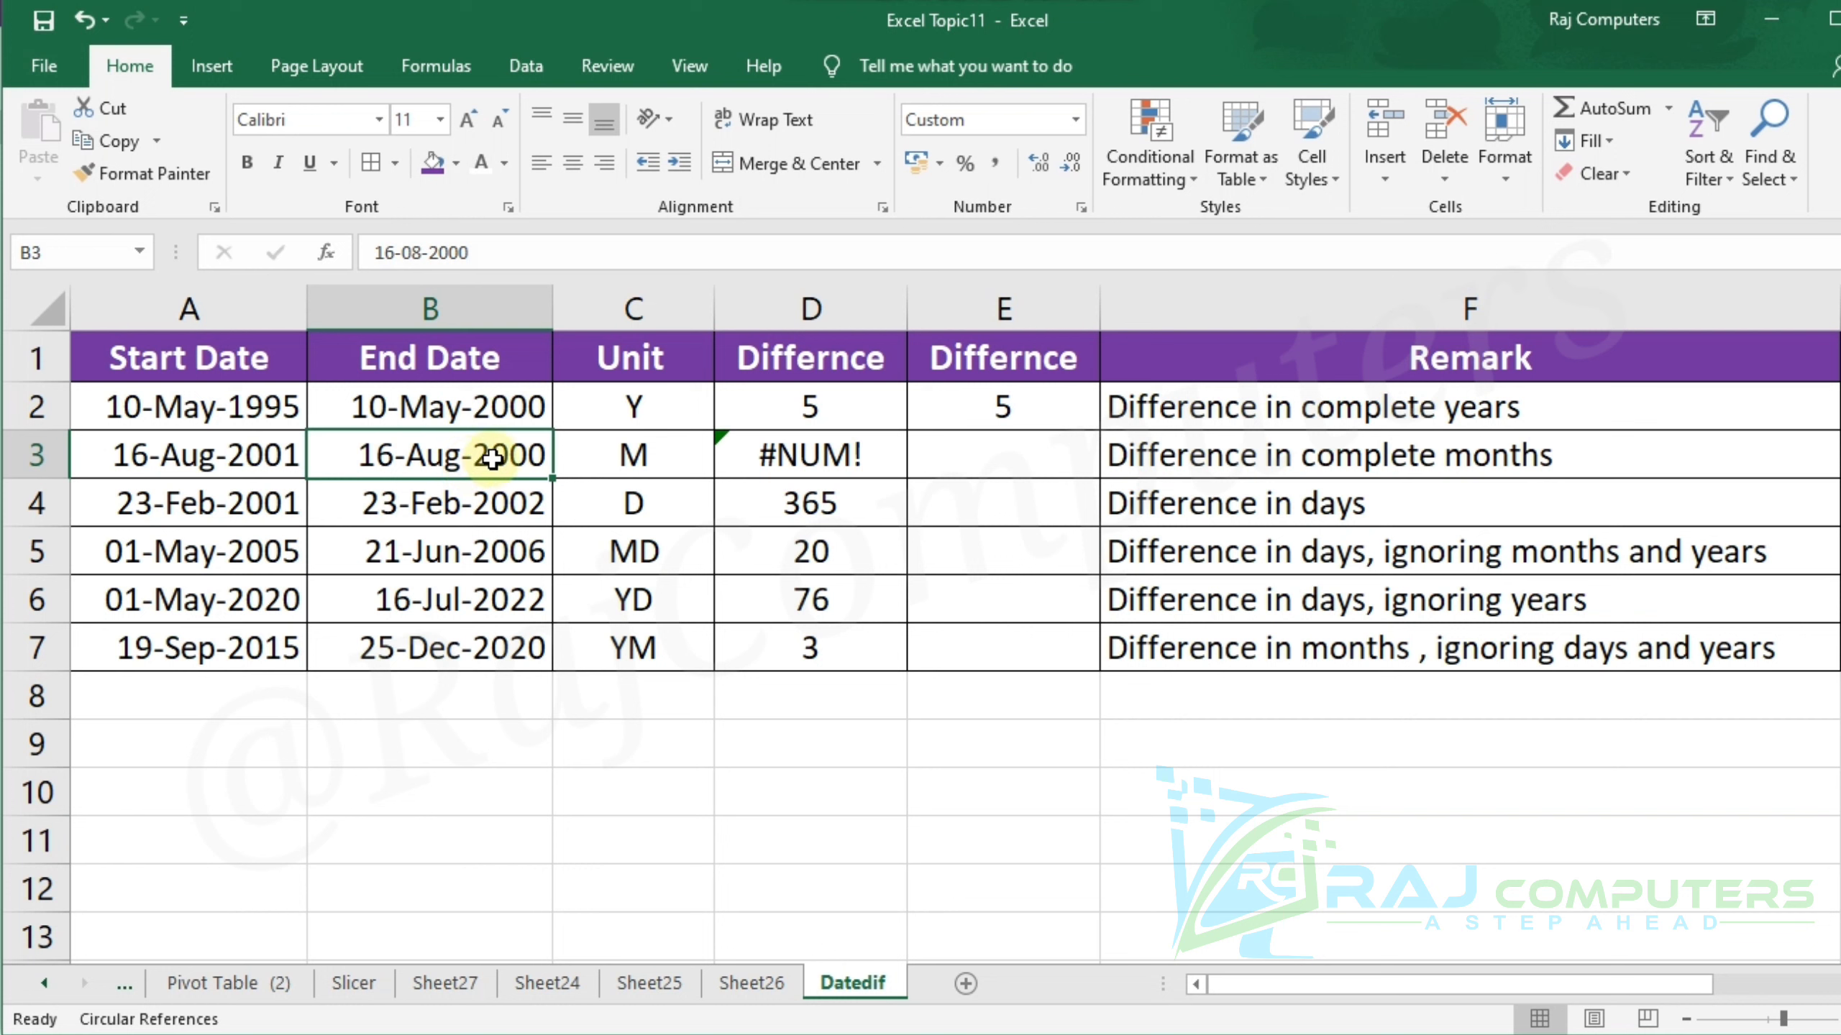
# Step: Change the end date in cell B3 to 16-08-2005
pyautogui.doubleClick(535, 457)
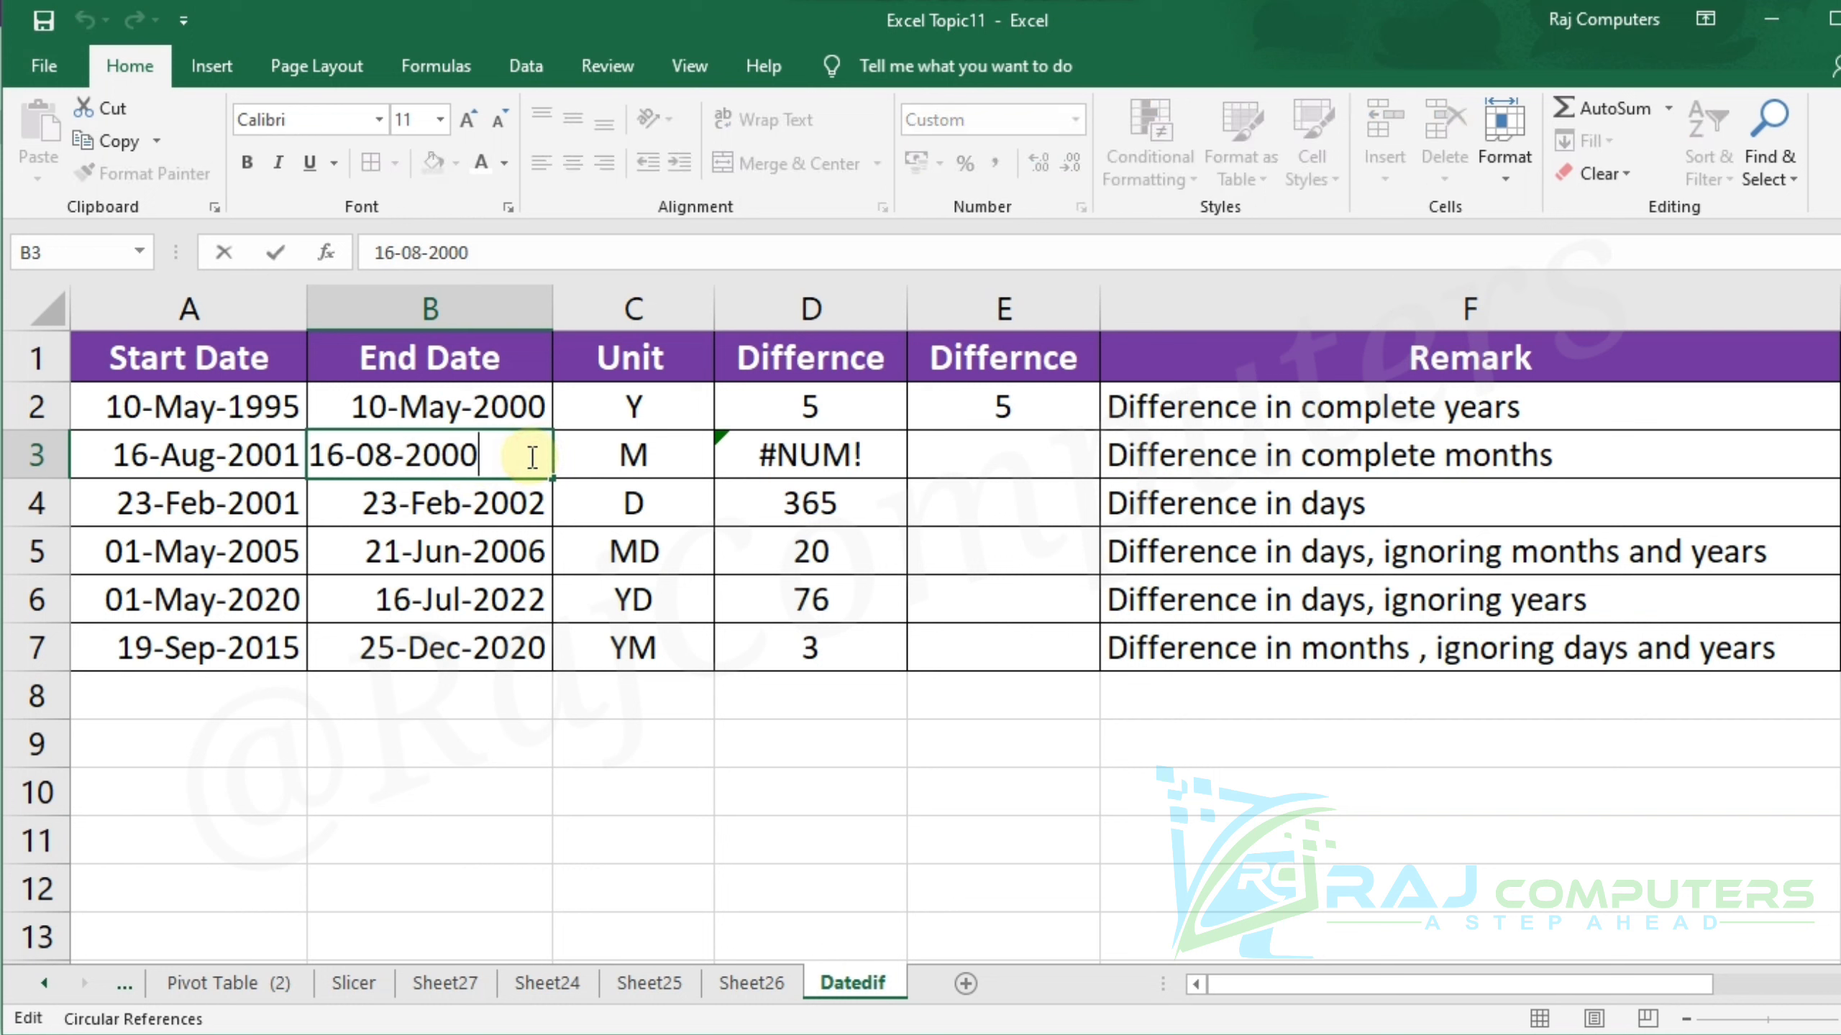
pyautogui.press('BackSpace')
pyautogui.write('5')
pyautogui.press('Return')
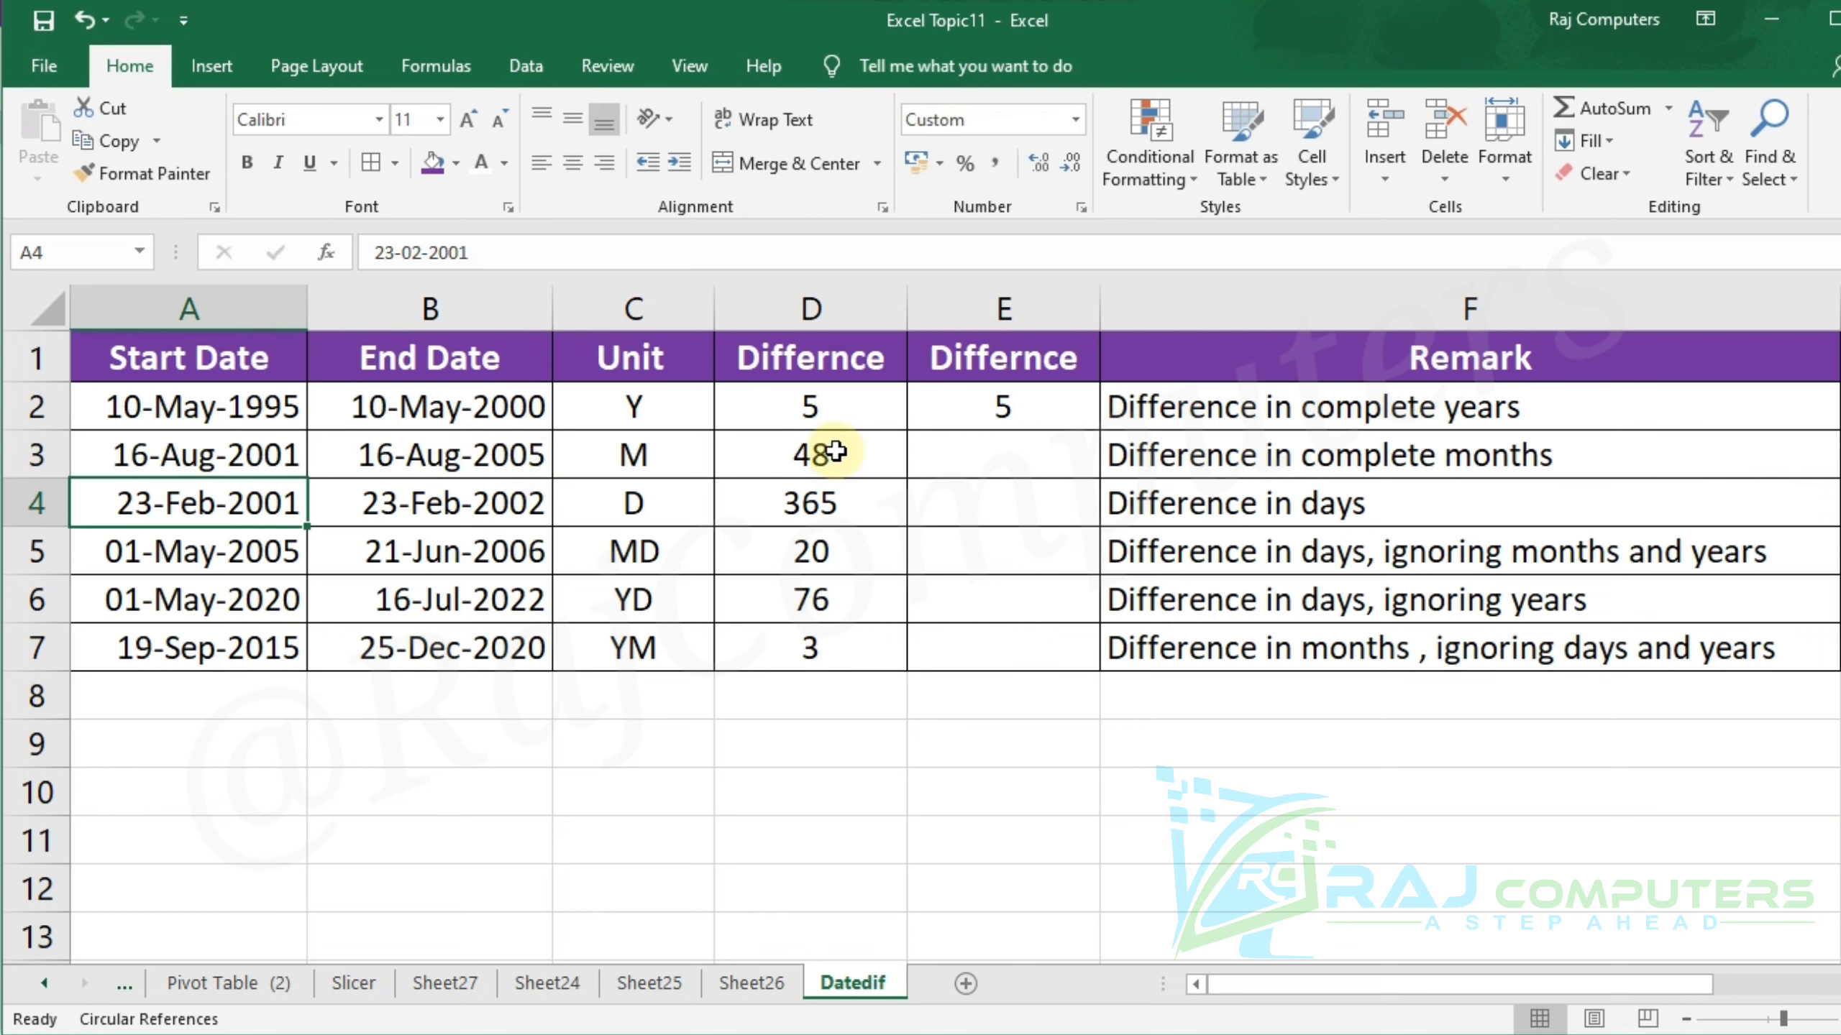
# Step: Set the year of the end date in cell B3 to 2002, making it 16-08-2002
pyautogui.doubleClick(540, 451)
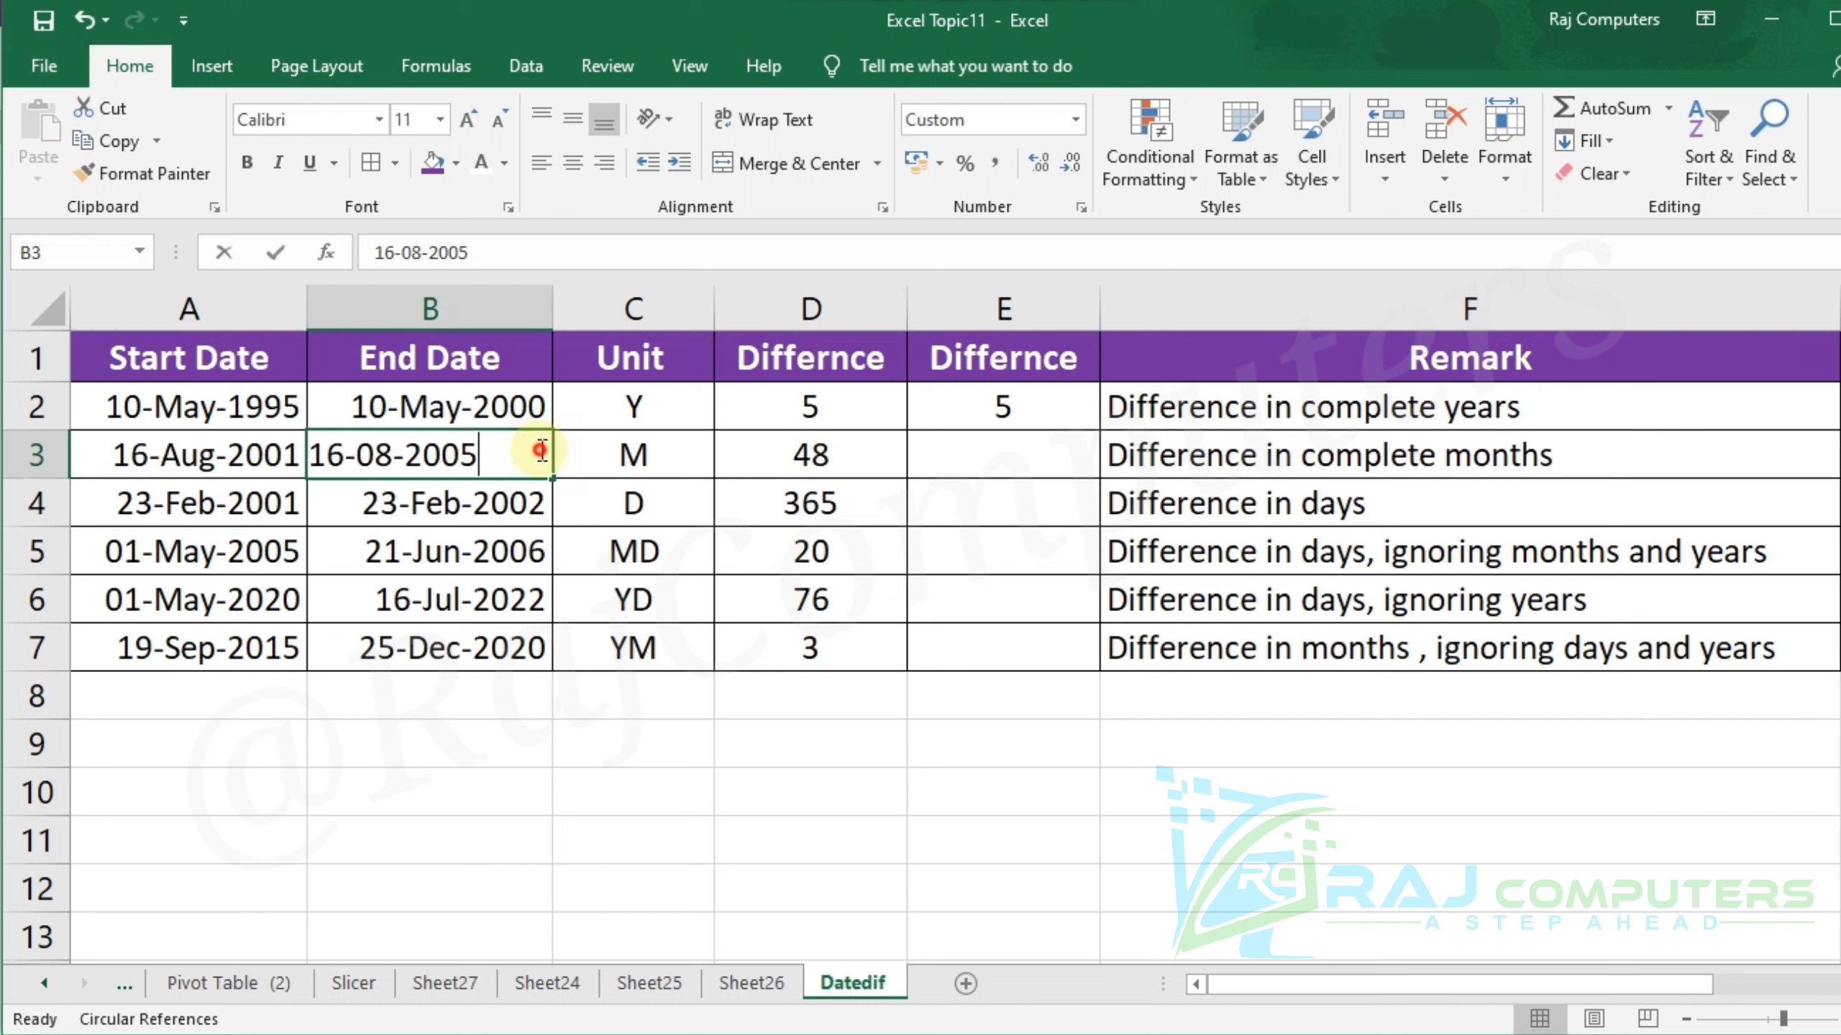
pyautogui.press('BackSpace')
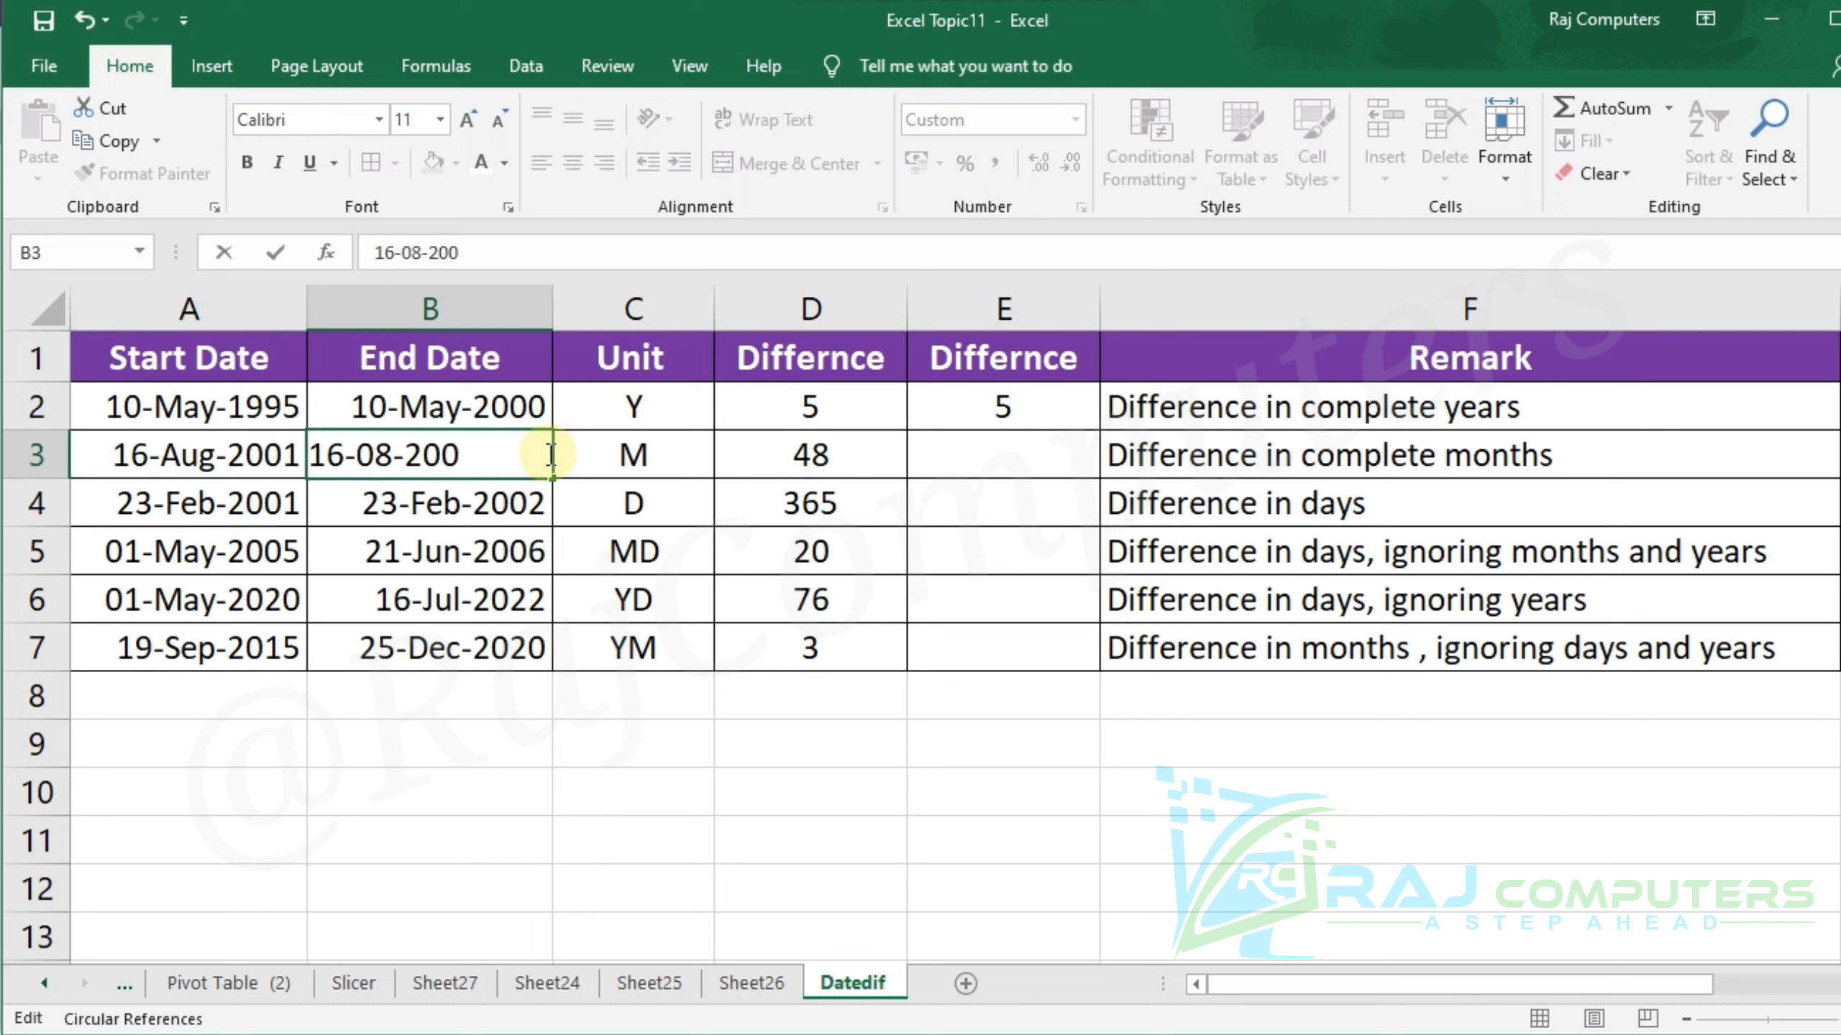
pyautogui.write('2')
pyautogui.press('Return')
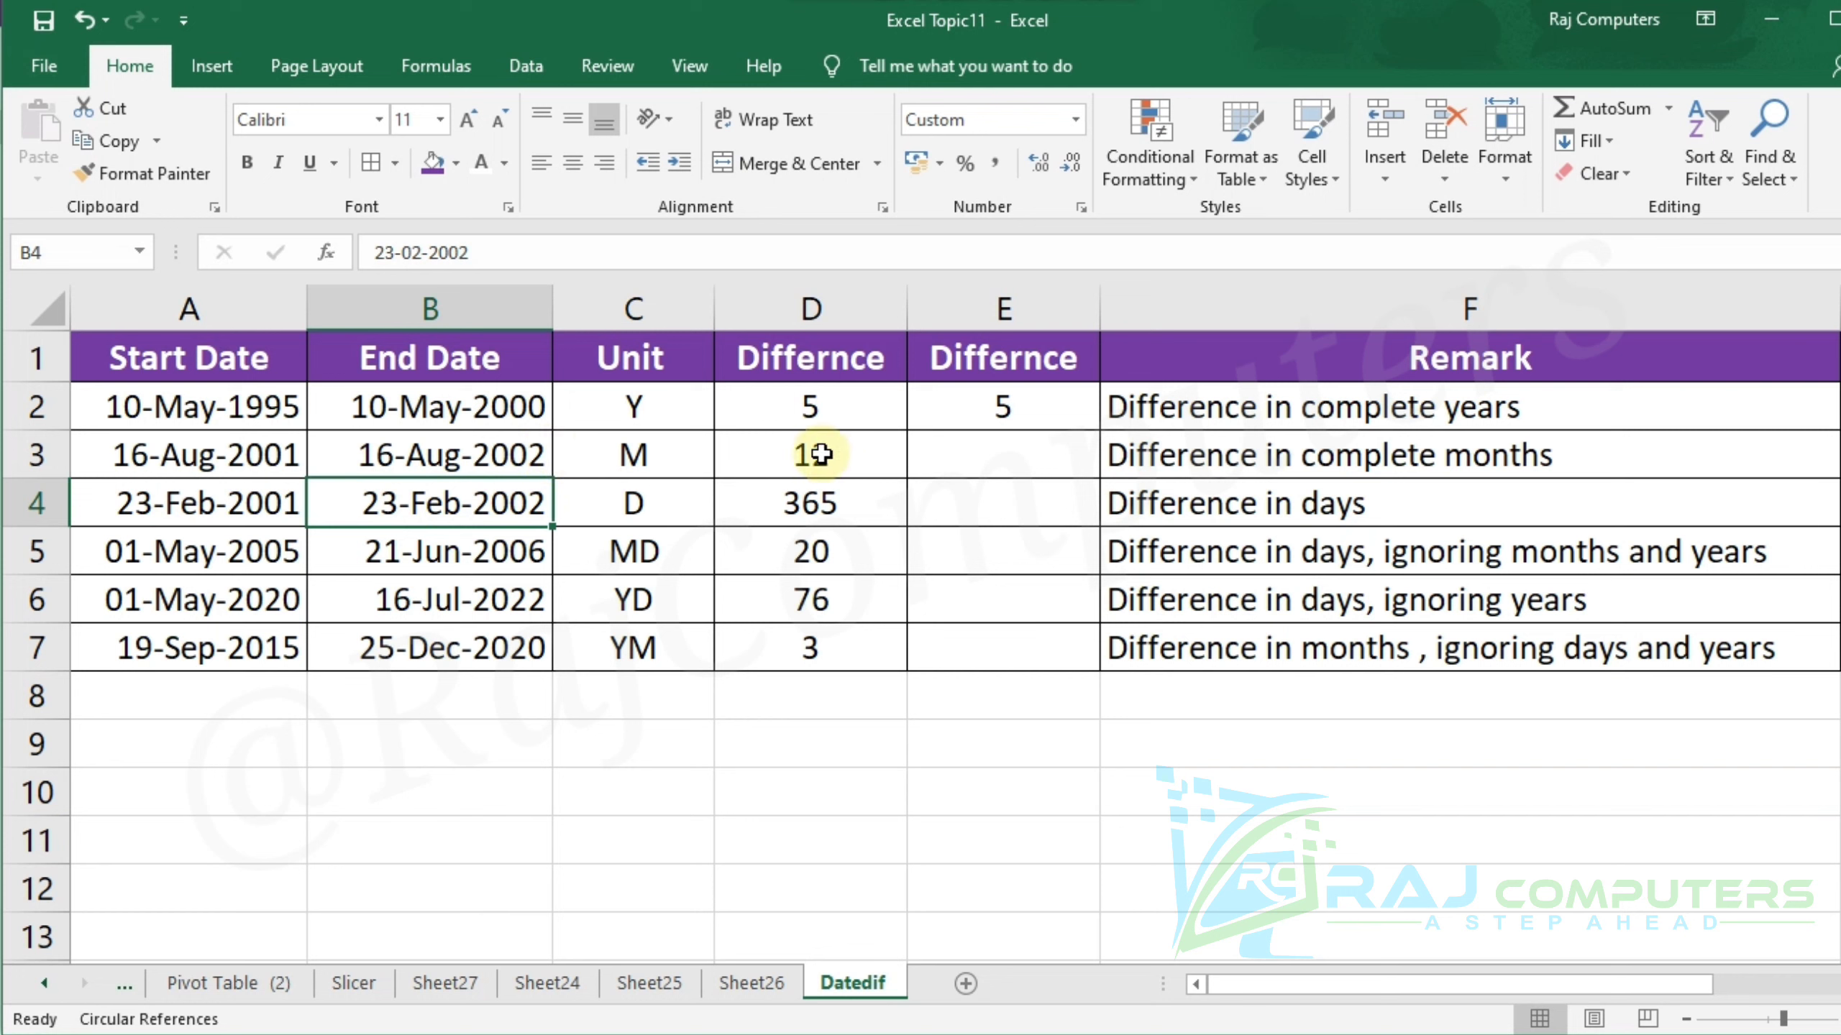
# Step: Enter the formula =datedif(A3,B3,C3) in cell E3 to calculate the difference in complete months
pyautogui.click(1027, 463)
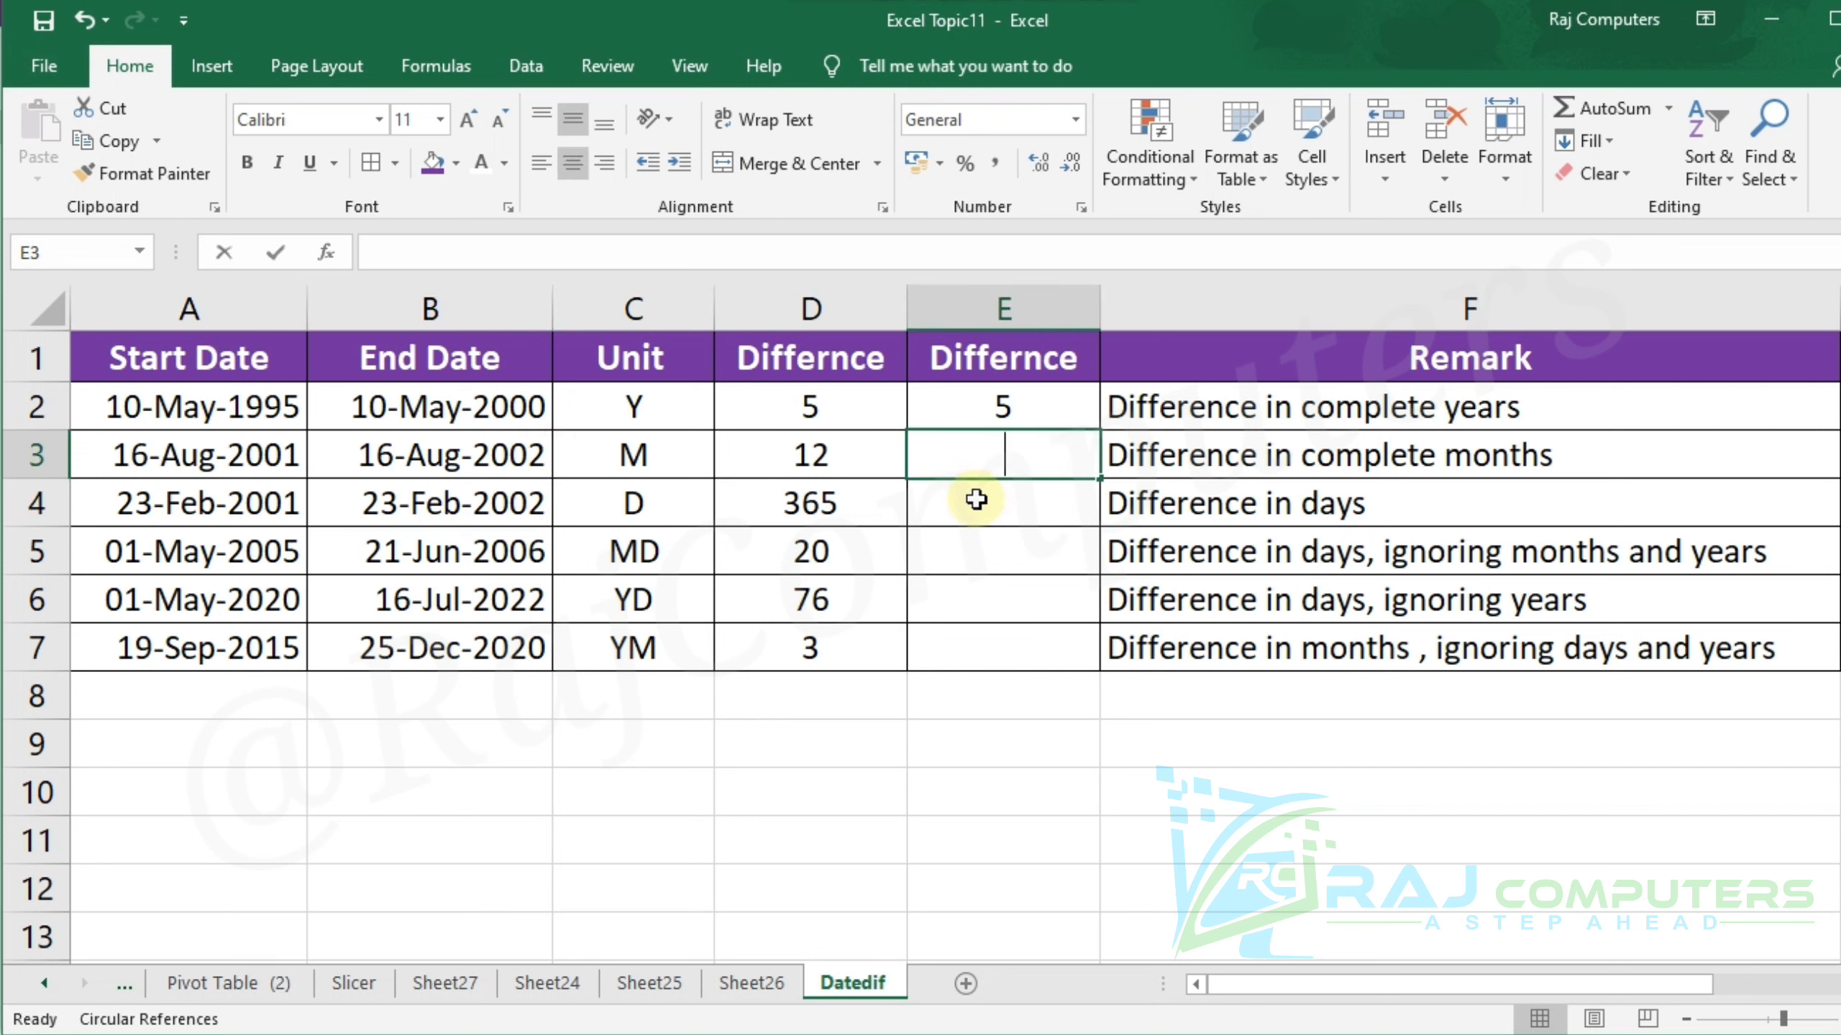
pyautogui.write('=dated')
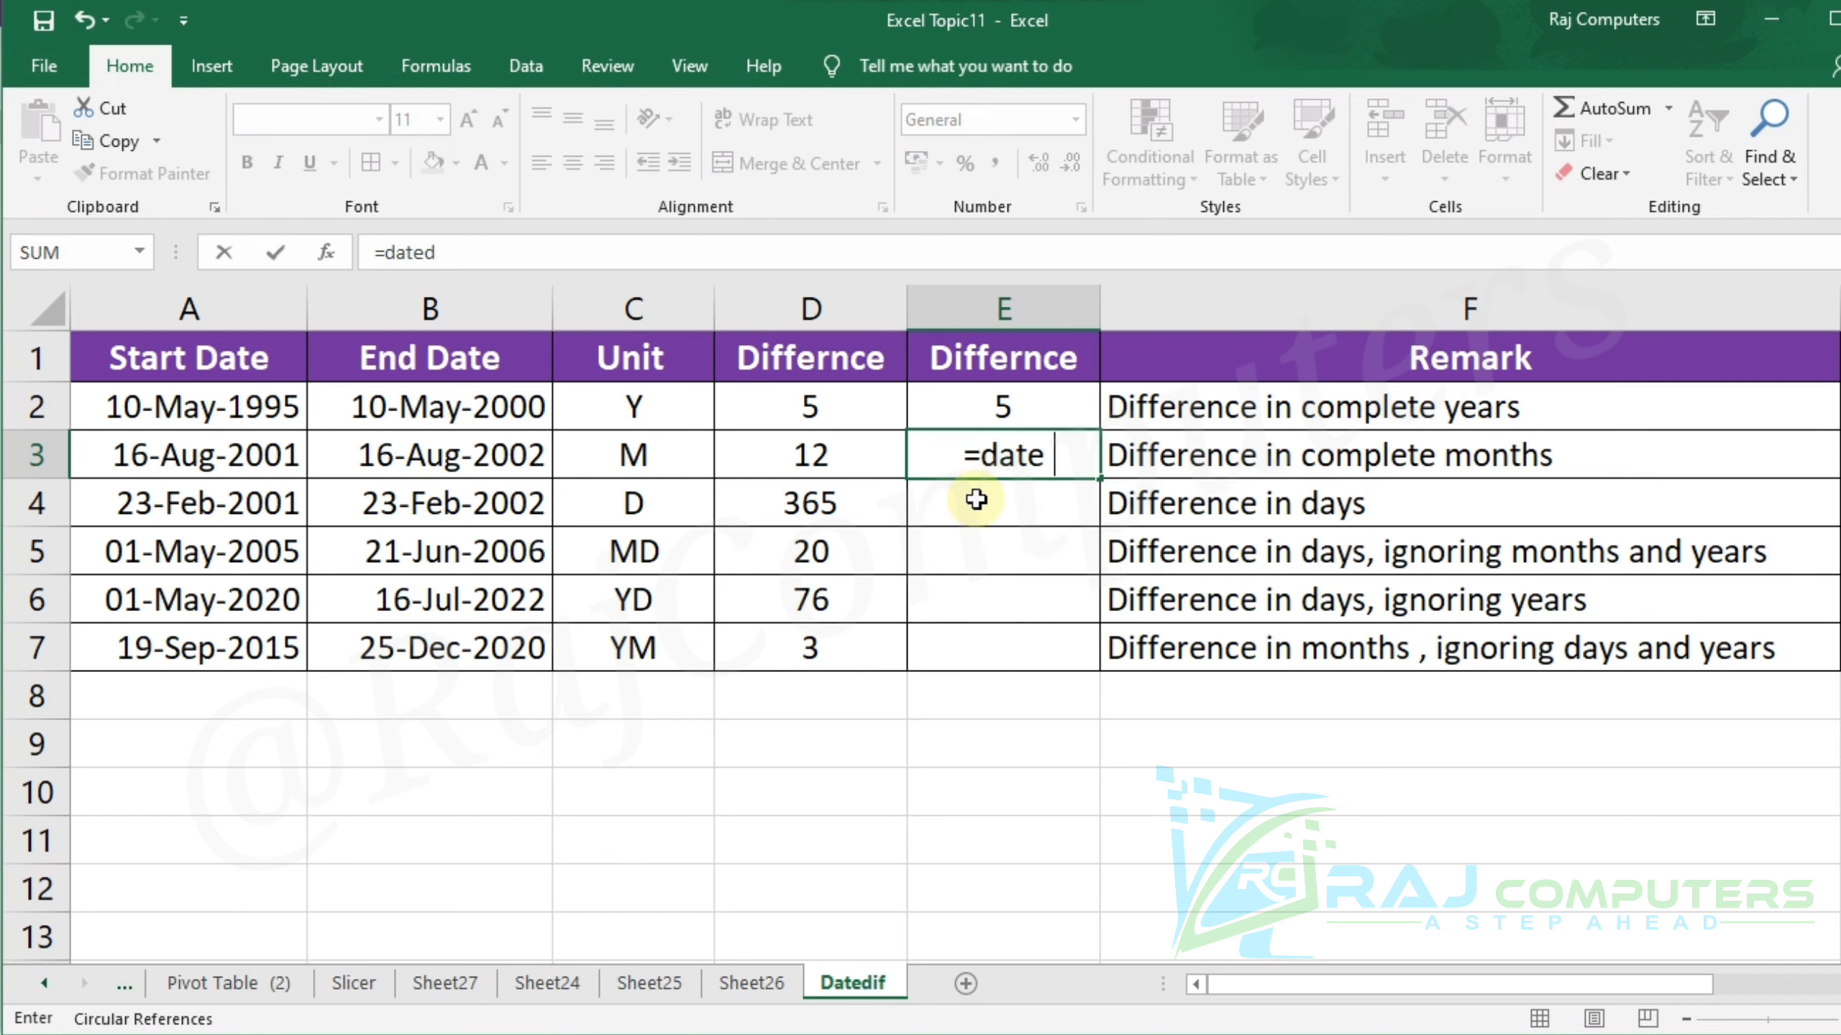
pyautogui.write('if(')
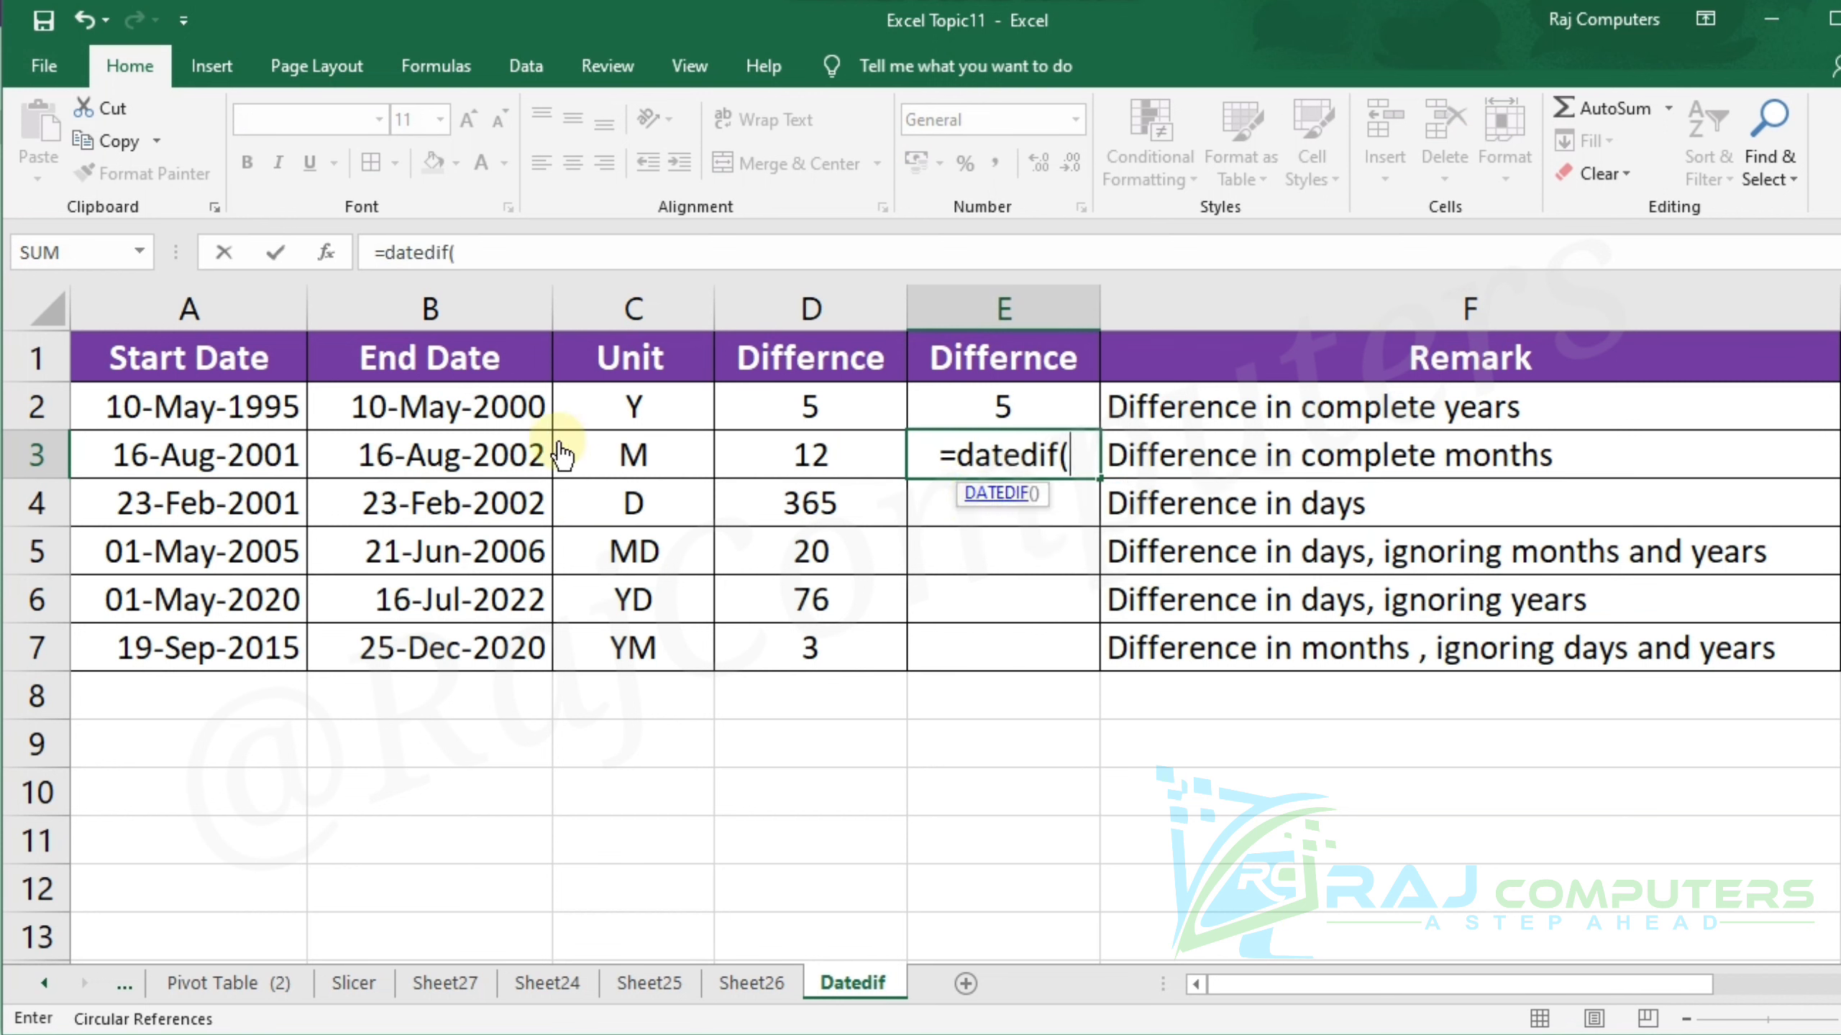
pyautogui.click(221, 457)
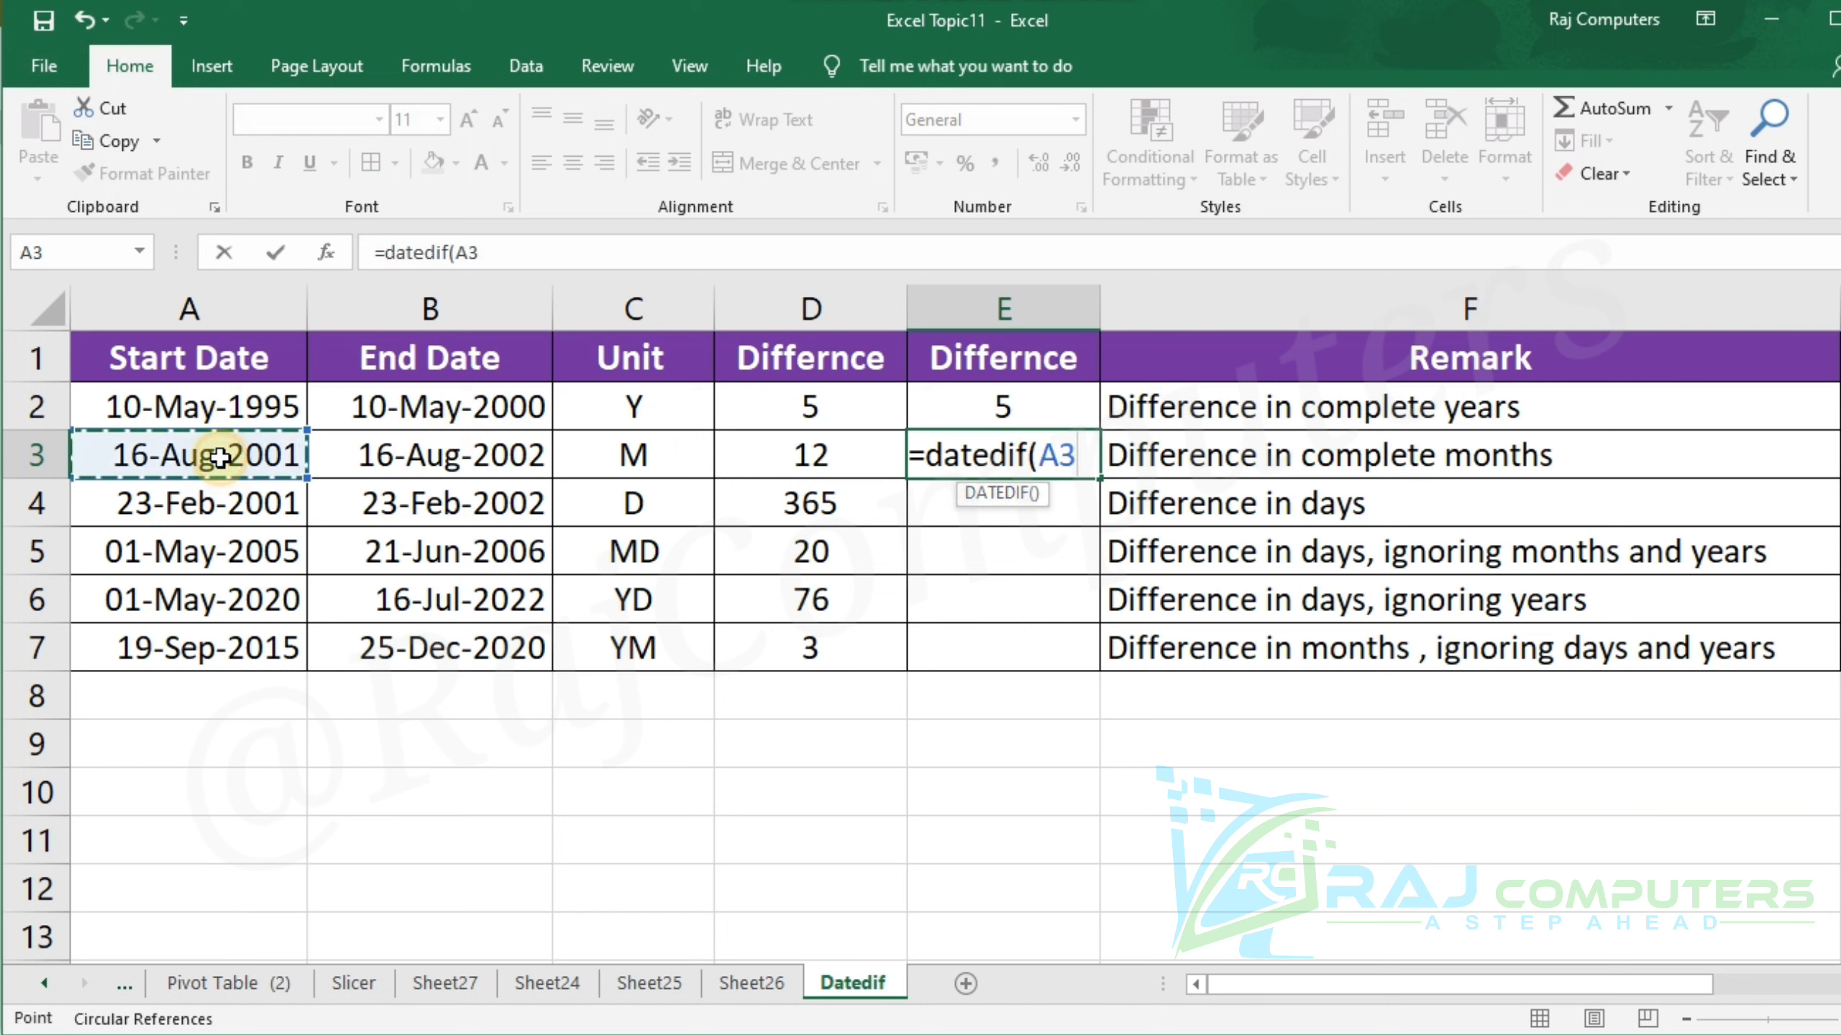
pyautogui.write(',')
pyautogui.click(425, 452)
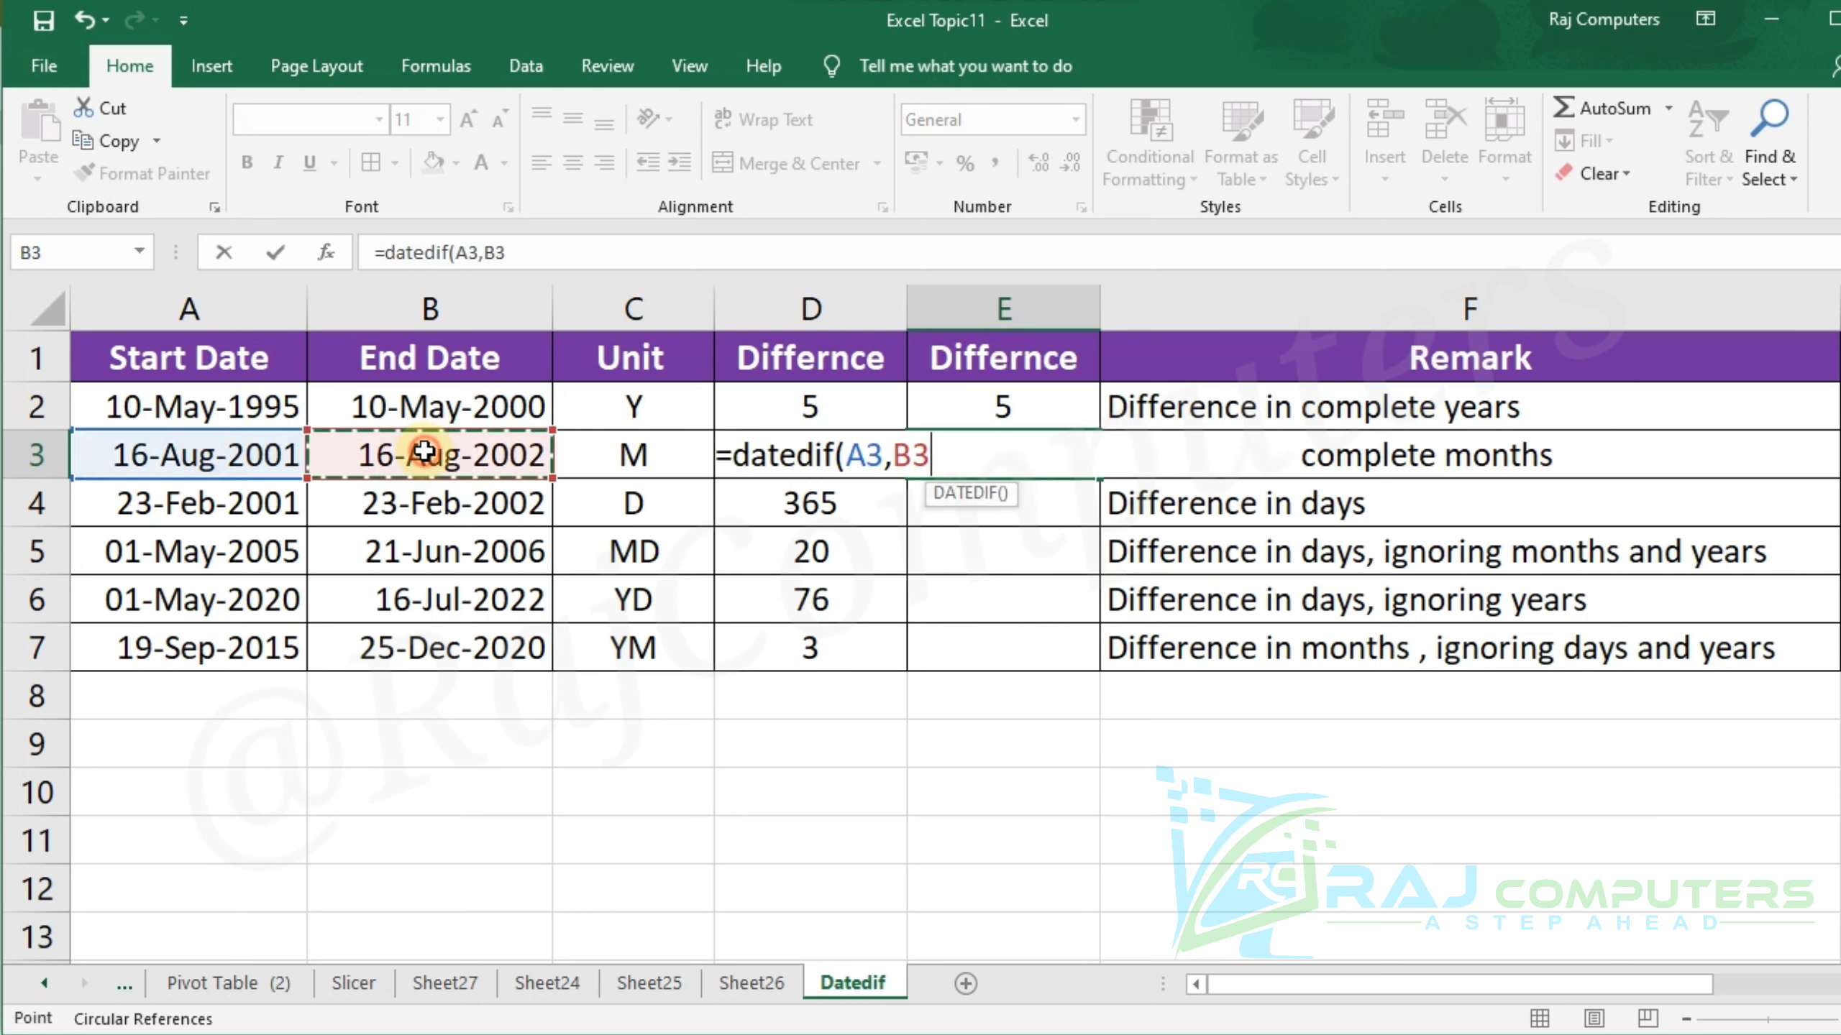
pyautogui.write(',')
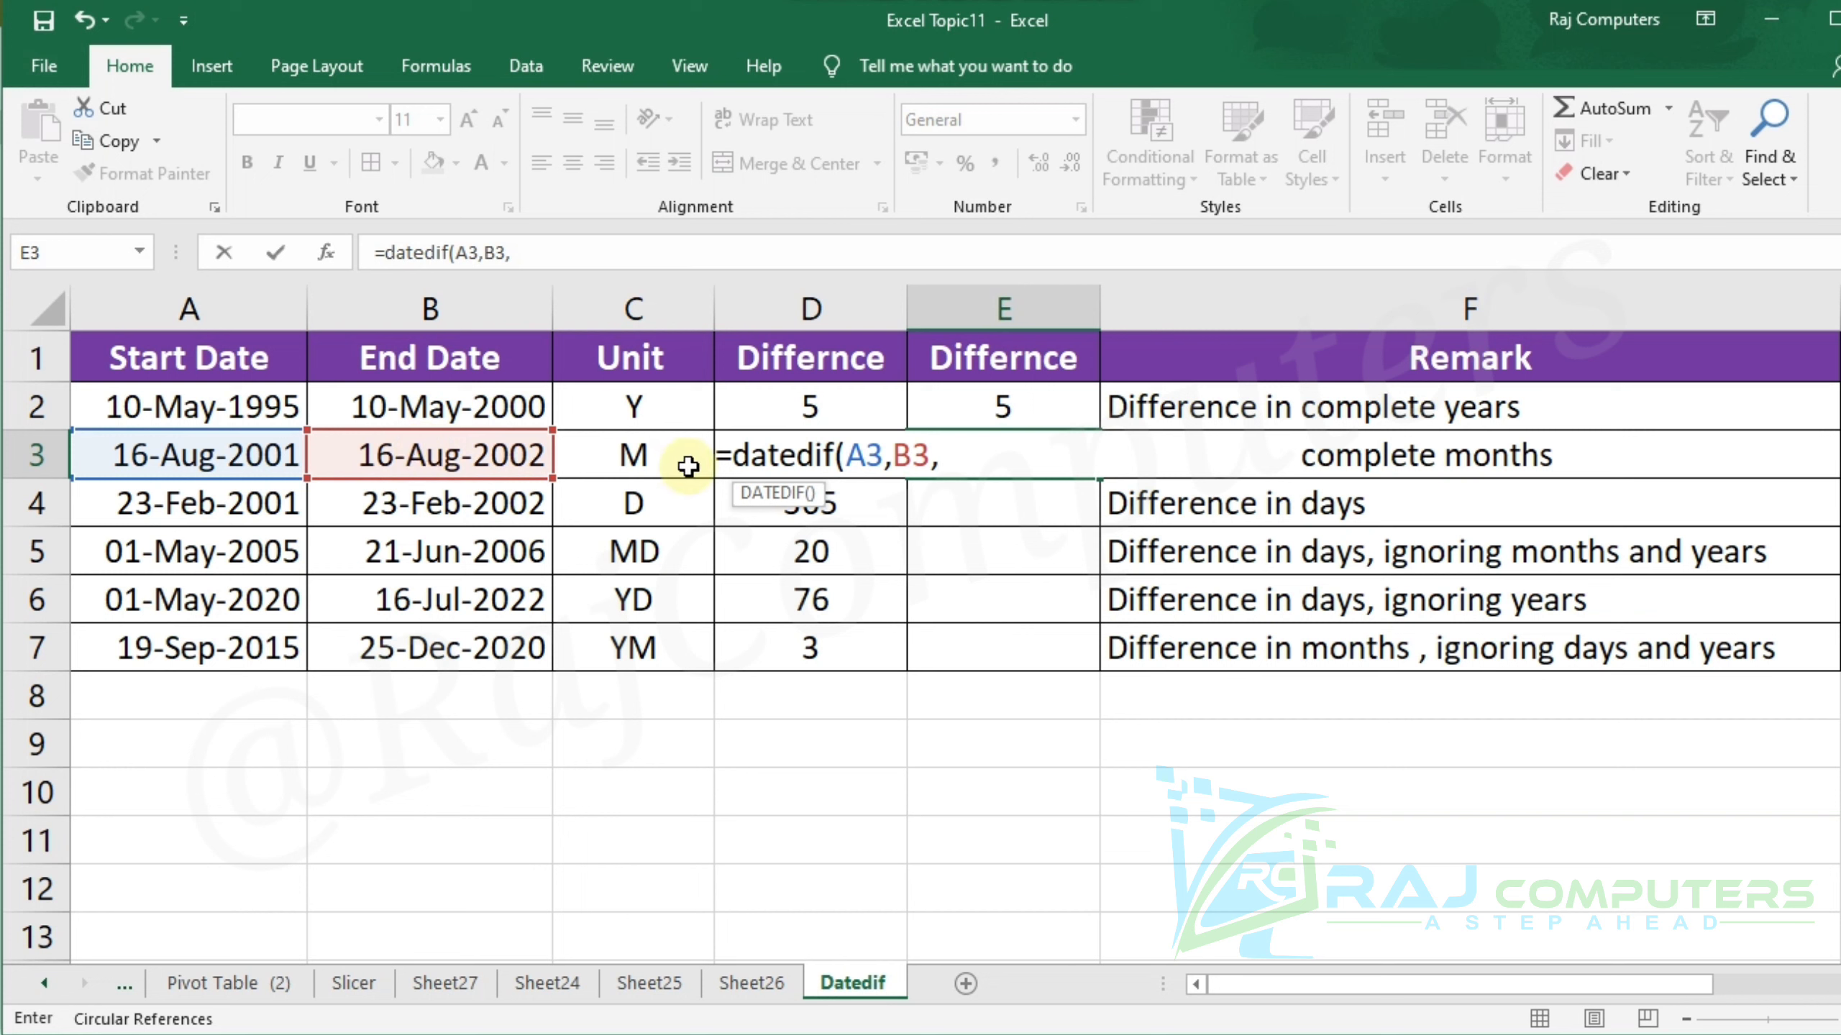
pyautogui.click(632, 458)
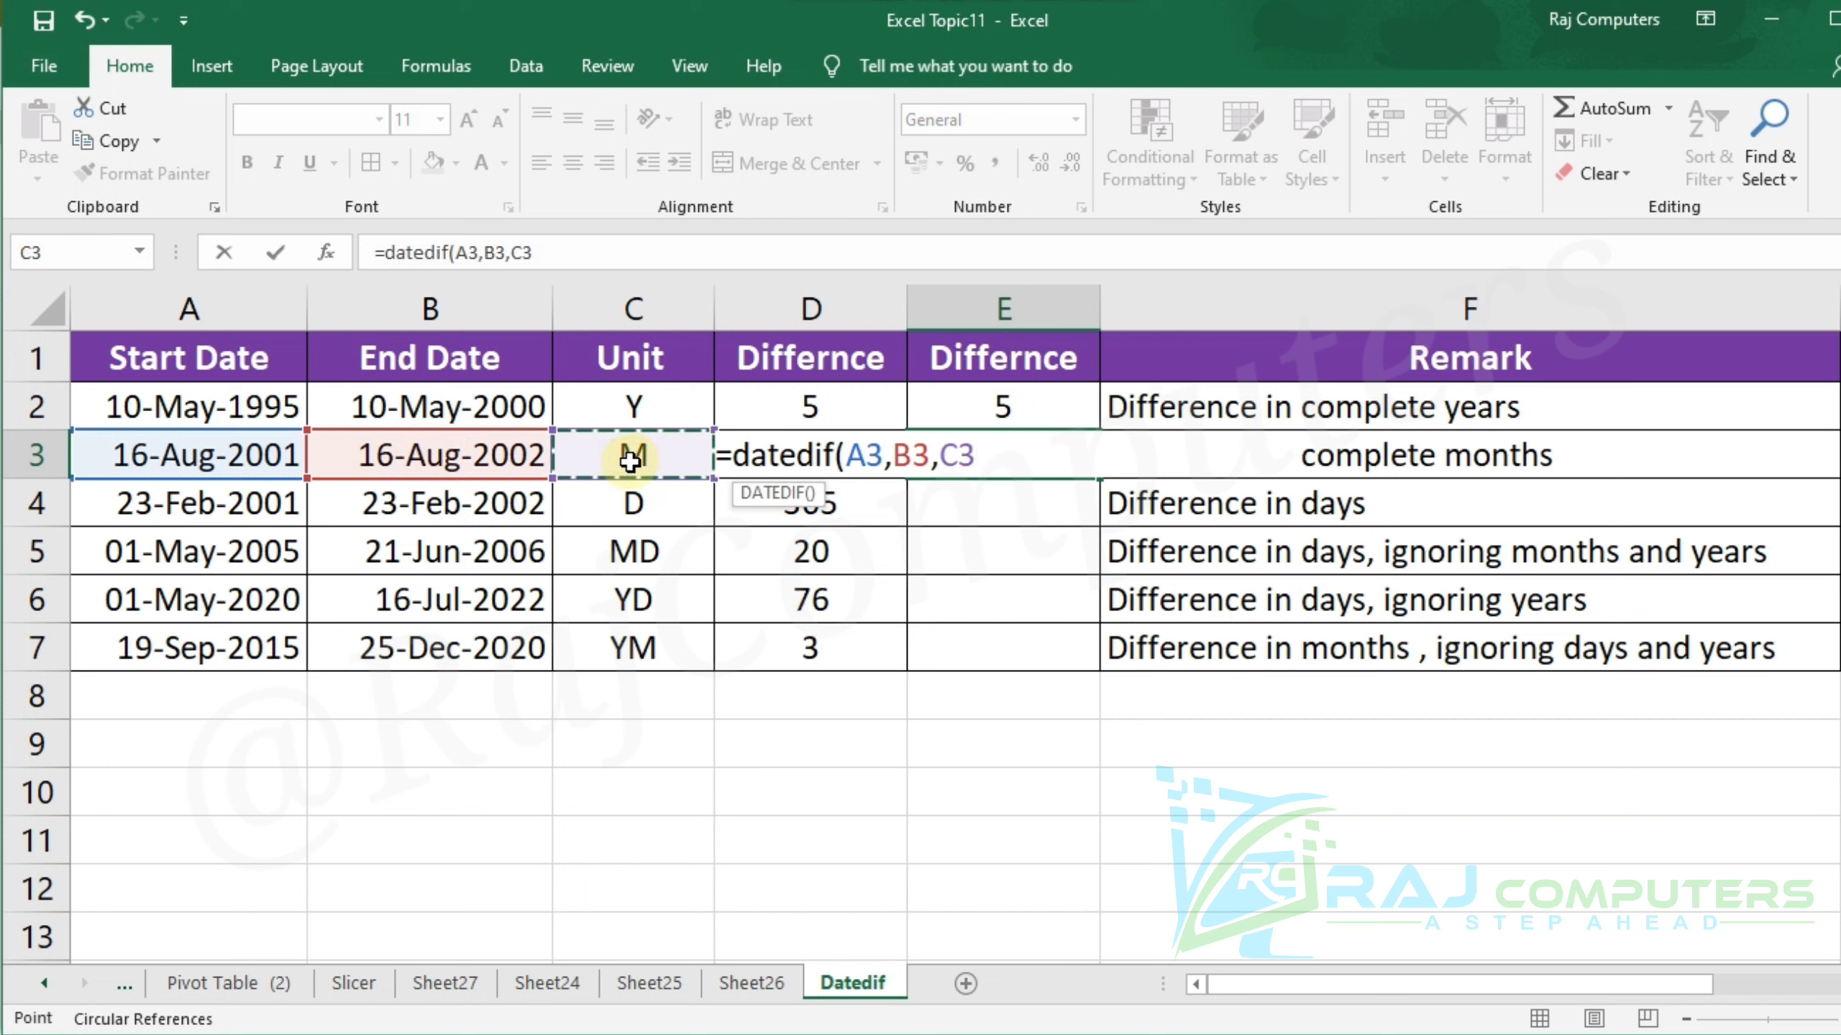
pyautogui.write(')')
pyautogui.press('Return')
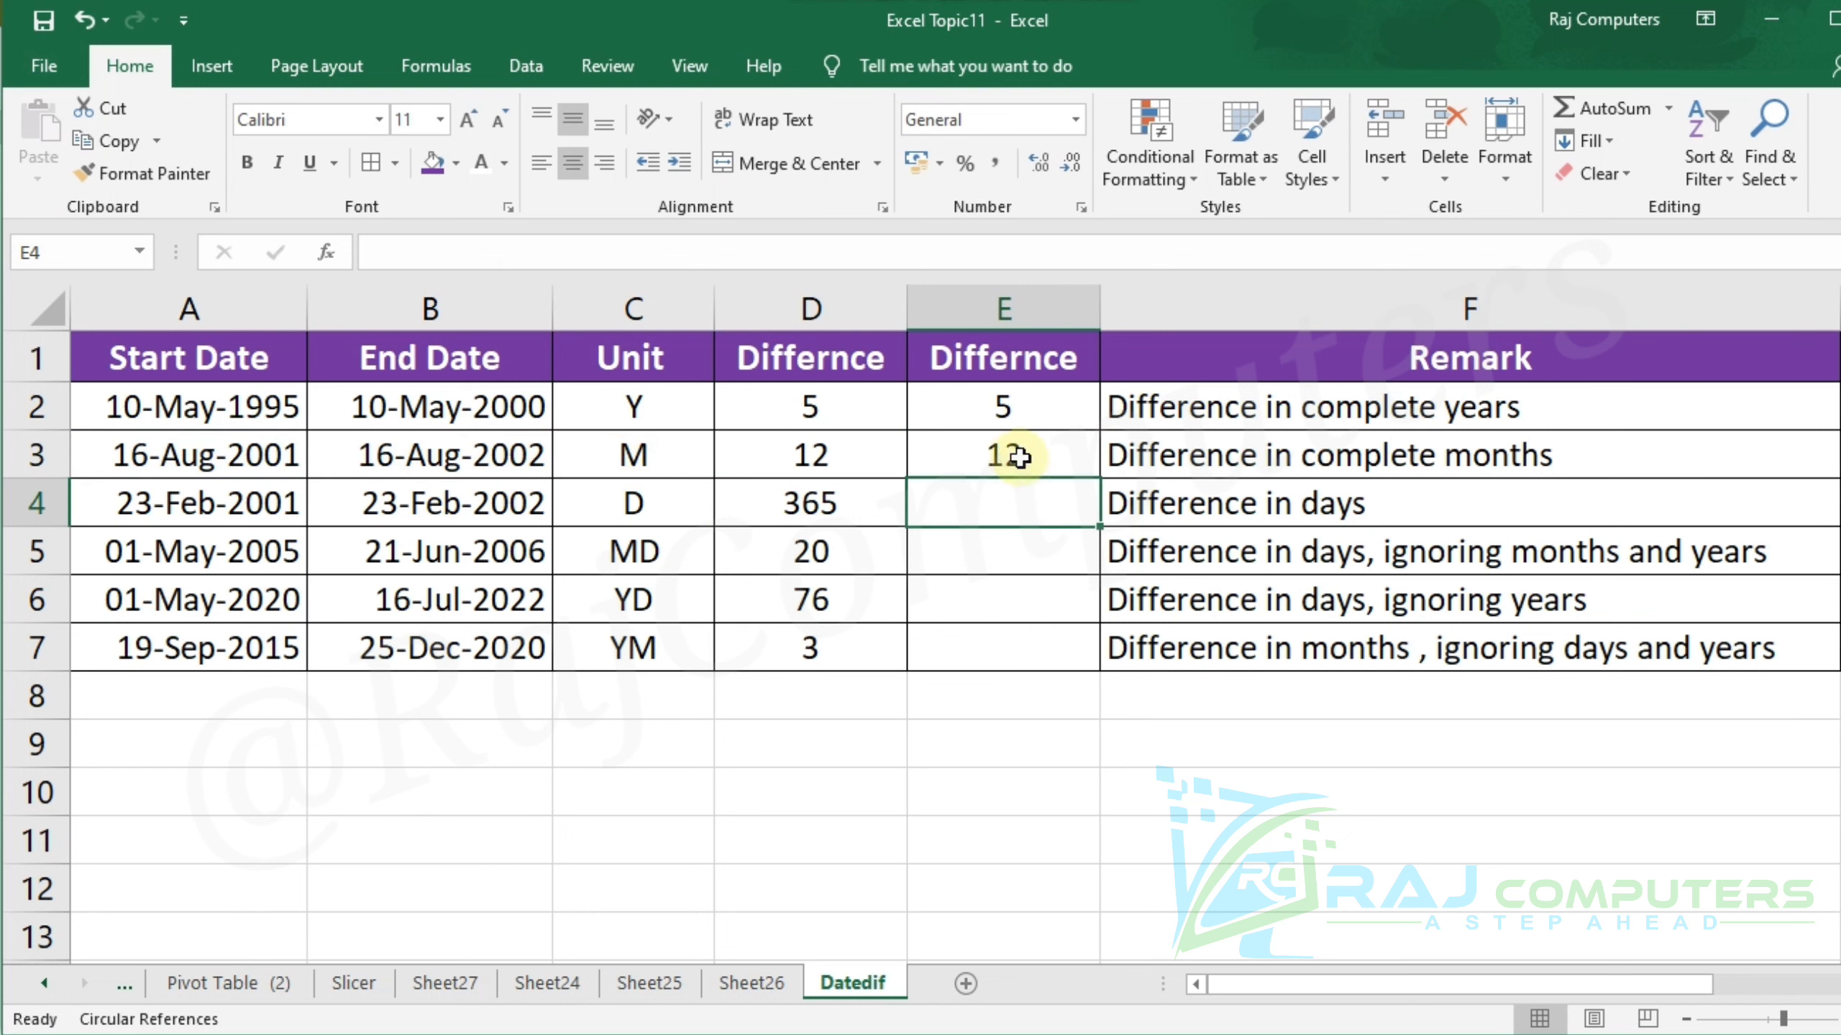
# Step: Change the end date in cell B3 to 16-08-2003 to test the months formula
pyautogui.click(533, 451)
pyautogui.doubleClick(532, 451)
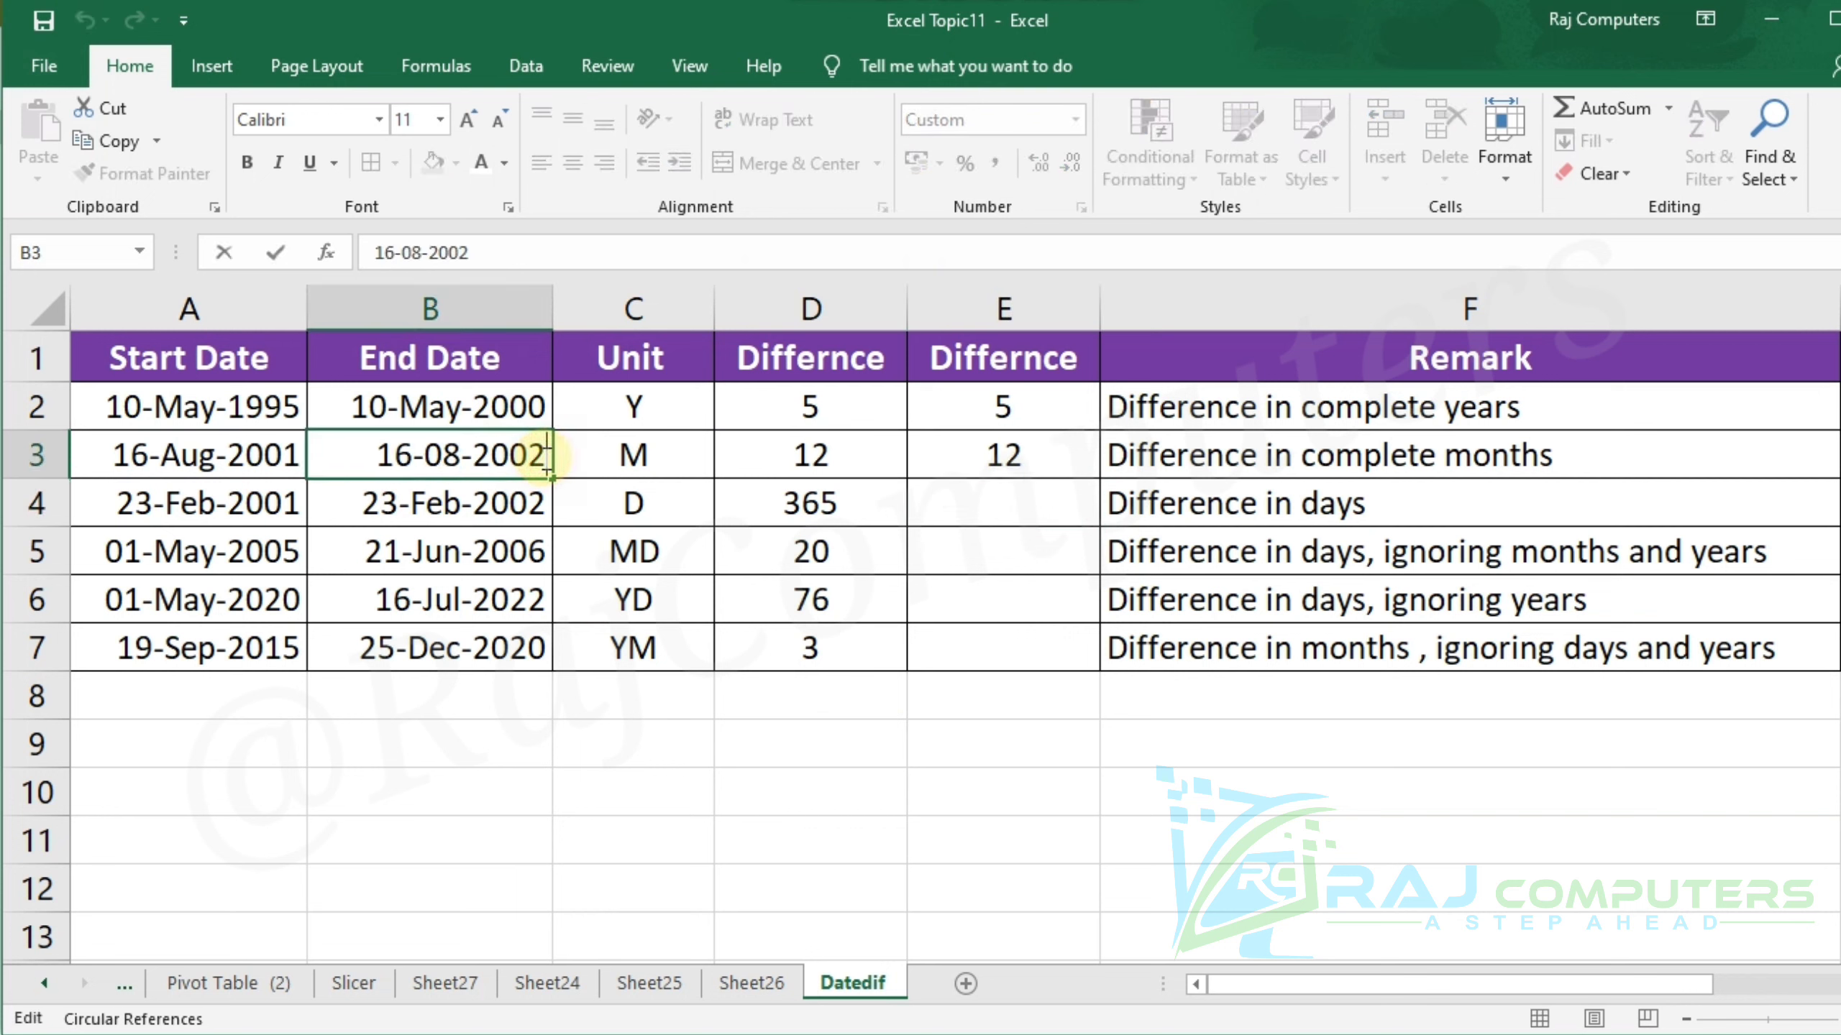
pyautogui.press('BackSpace')
pyautogui.write('3')
pyautogui.press('Return')
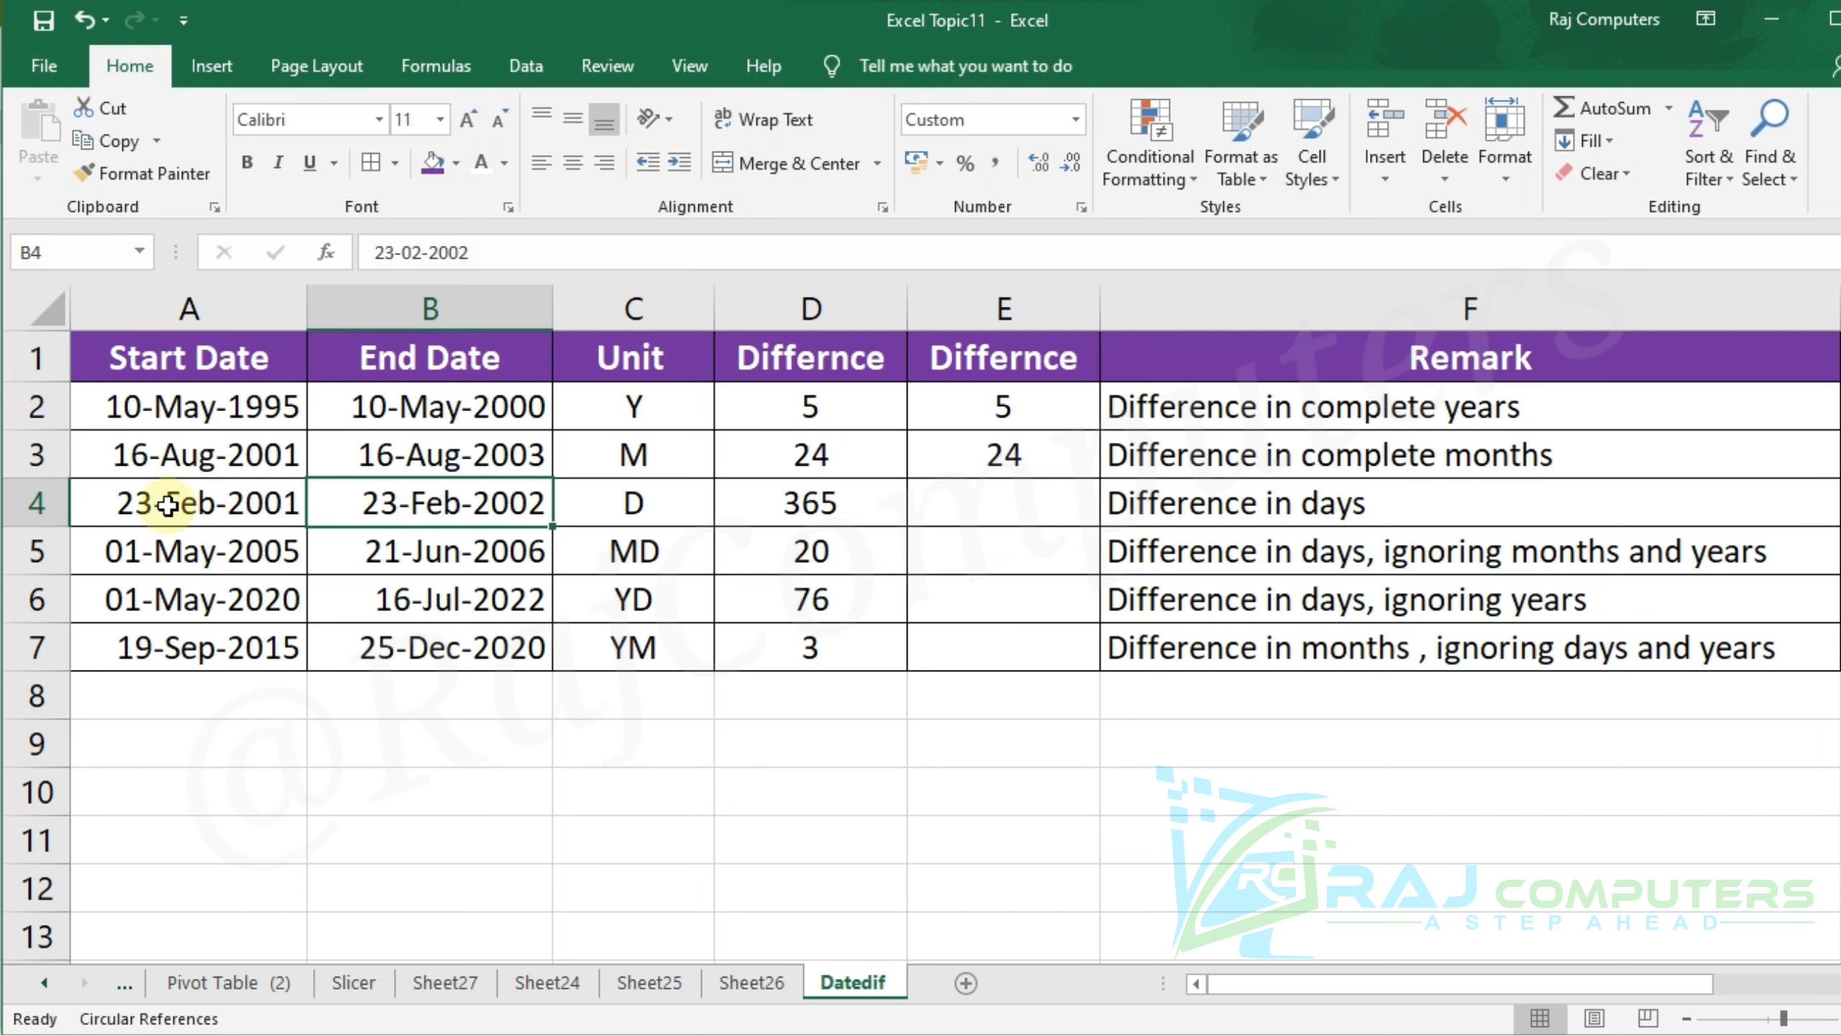
# Step: Enter the formula =datedif(A4,B4,C4) in cell E4 to calculate the difference in days
pyautogui.click(980, 510)
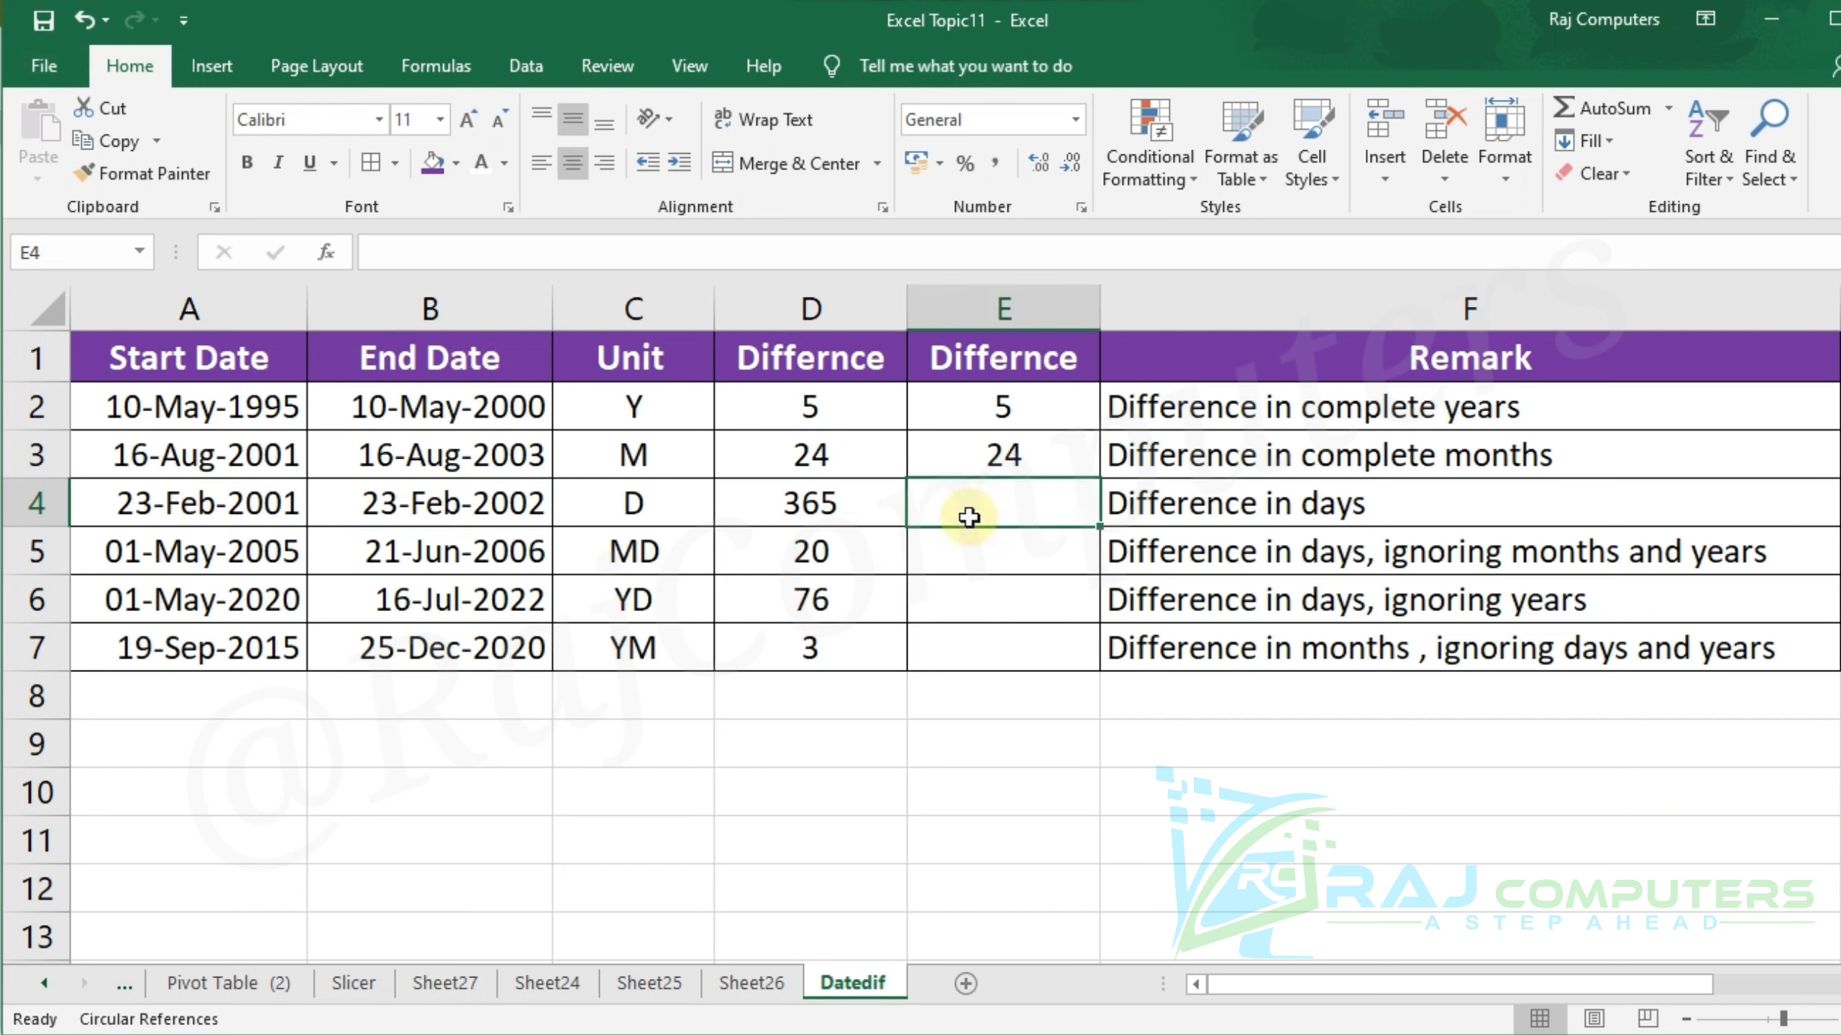
pyautogui.write('=date')
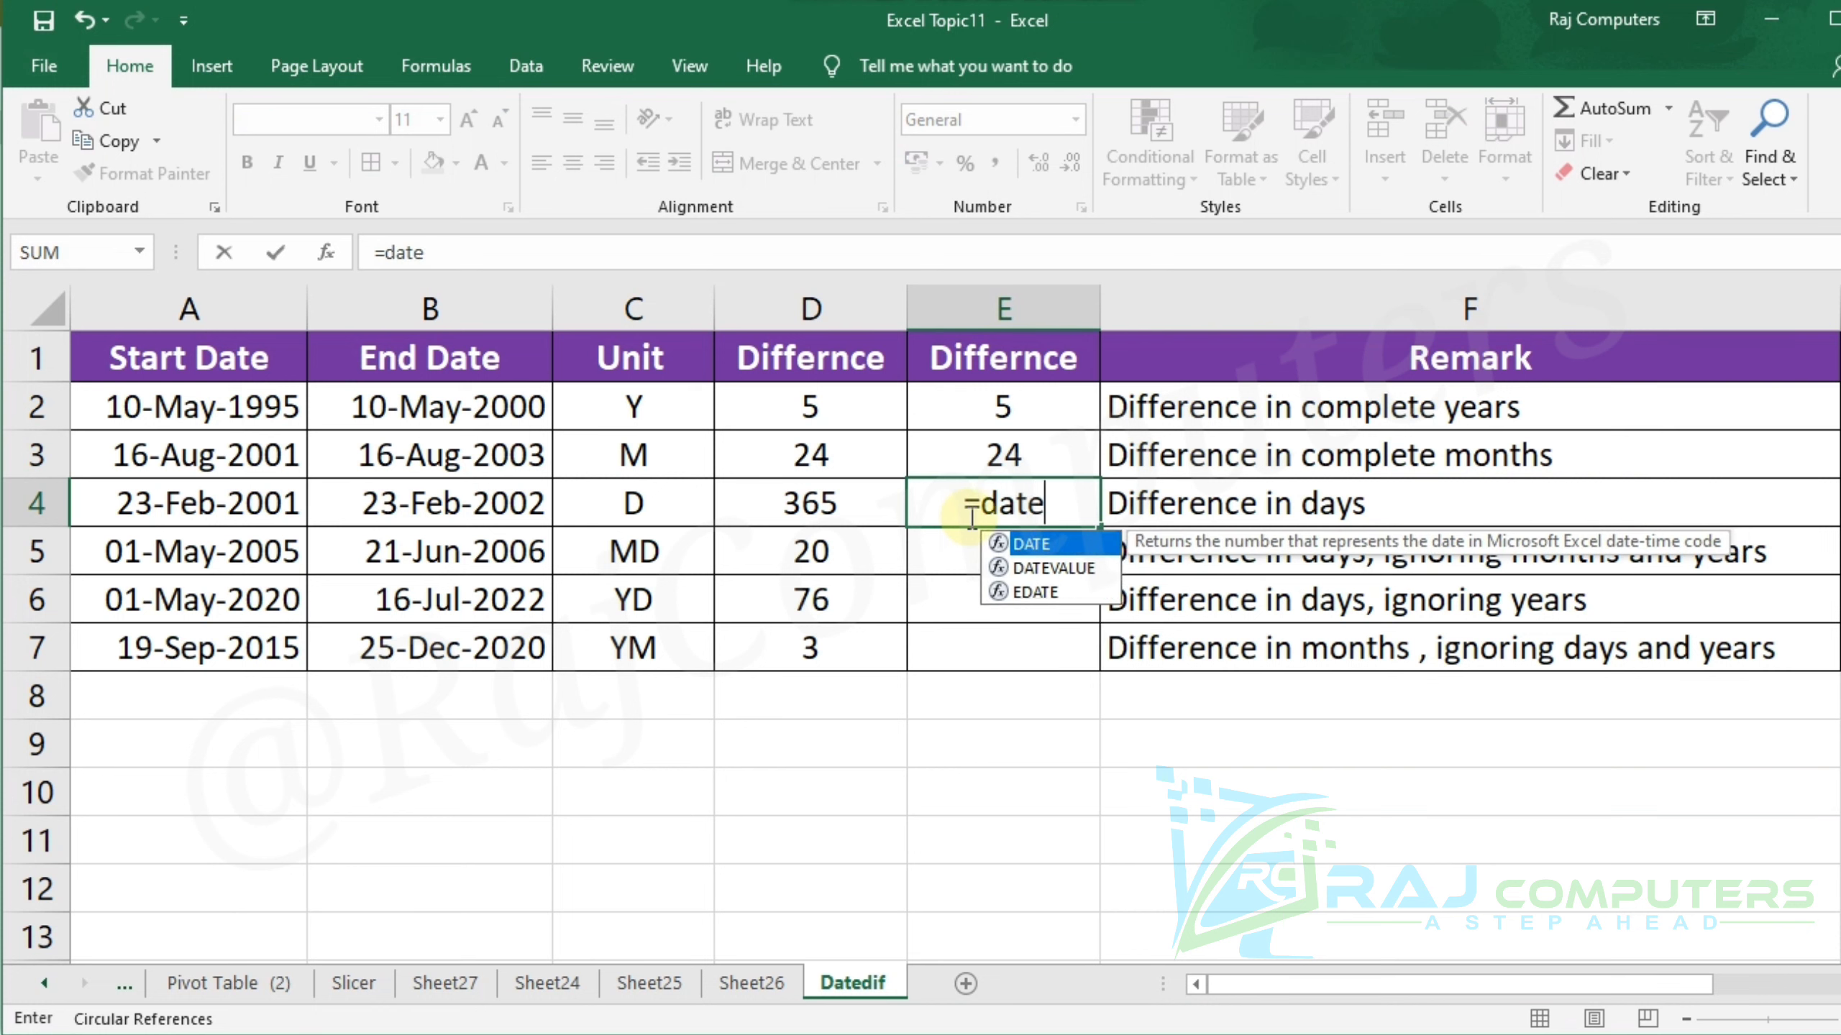
pyautogui.write('dif')
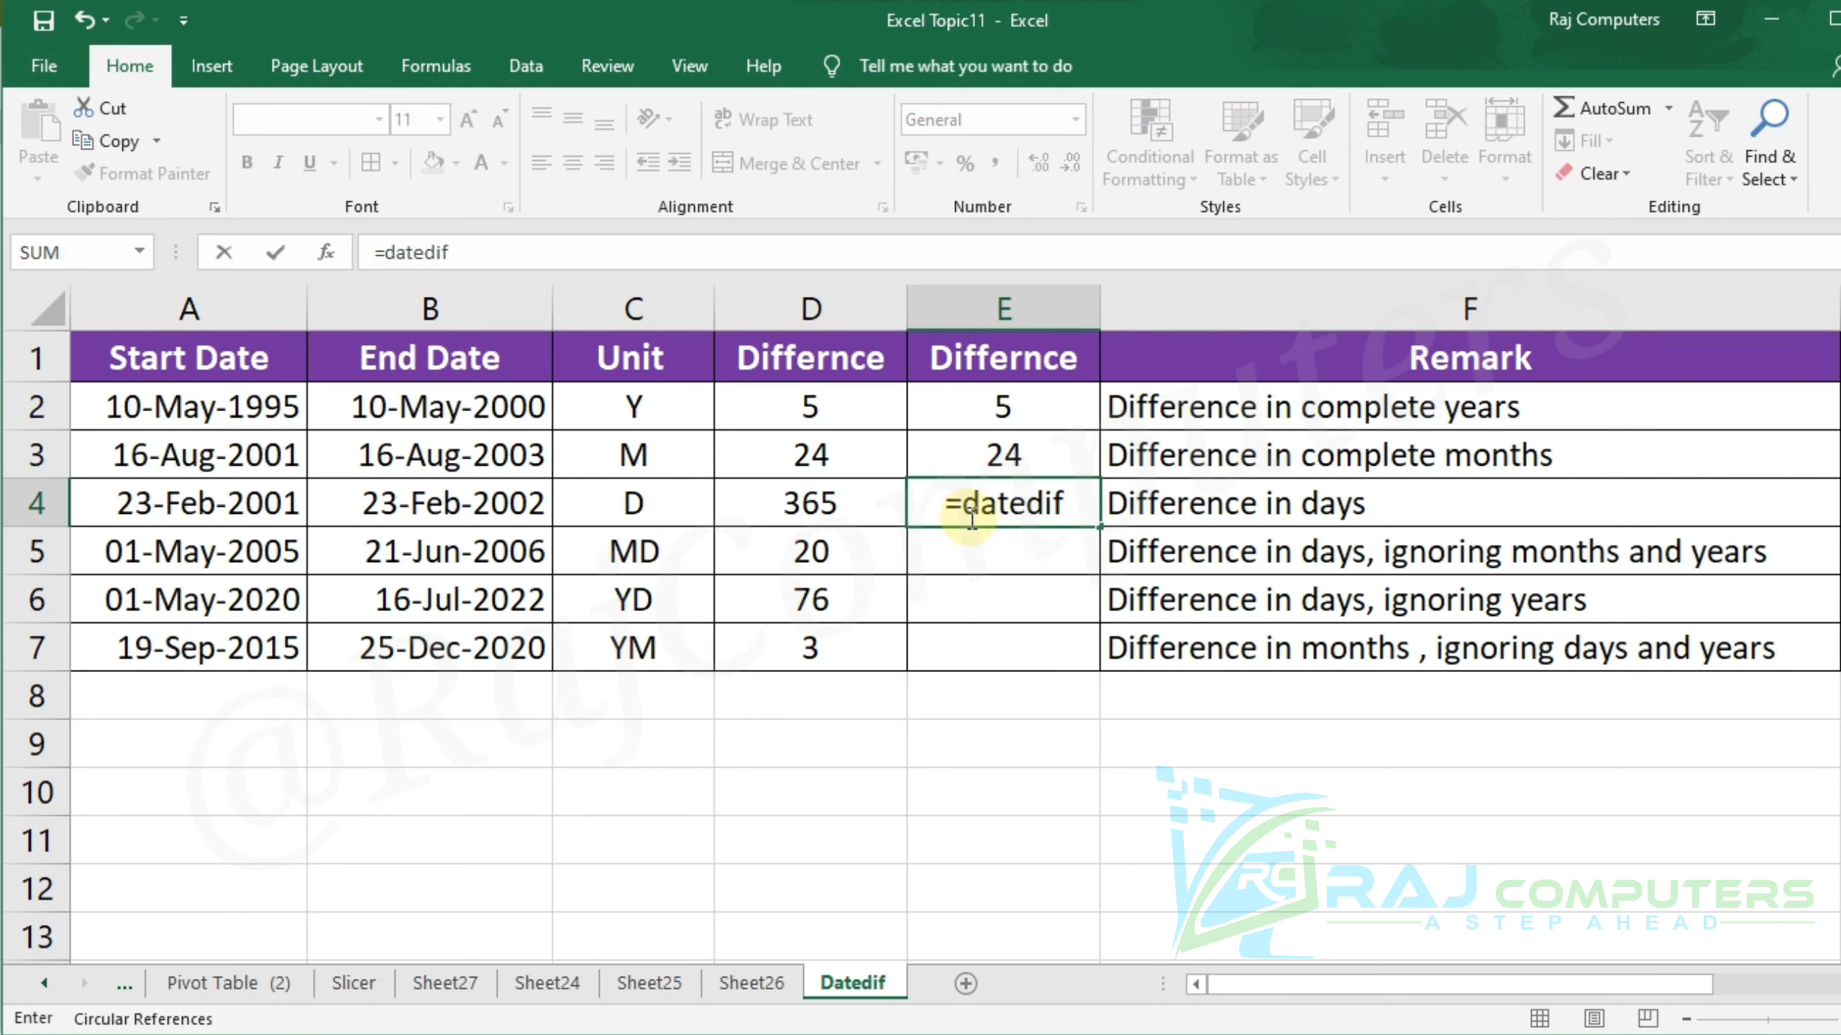
pyautogui.write('(')
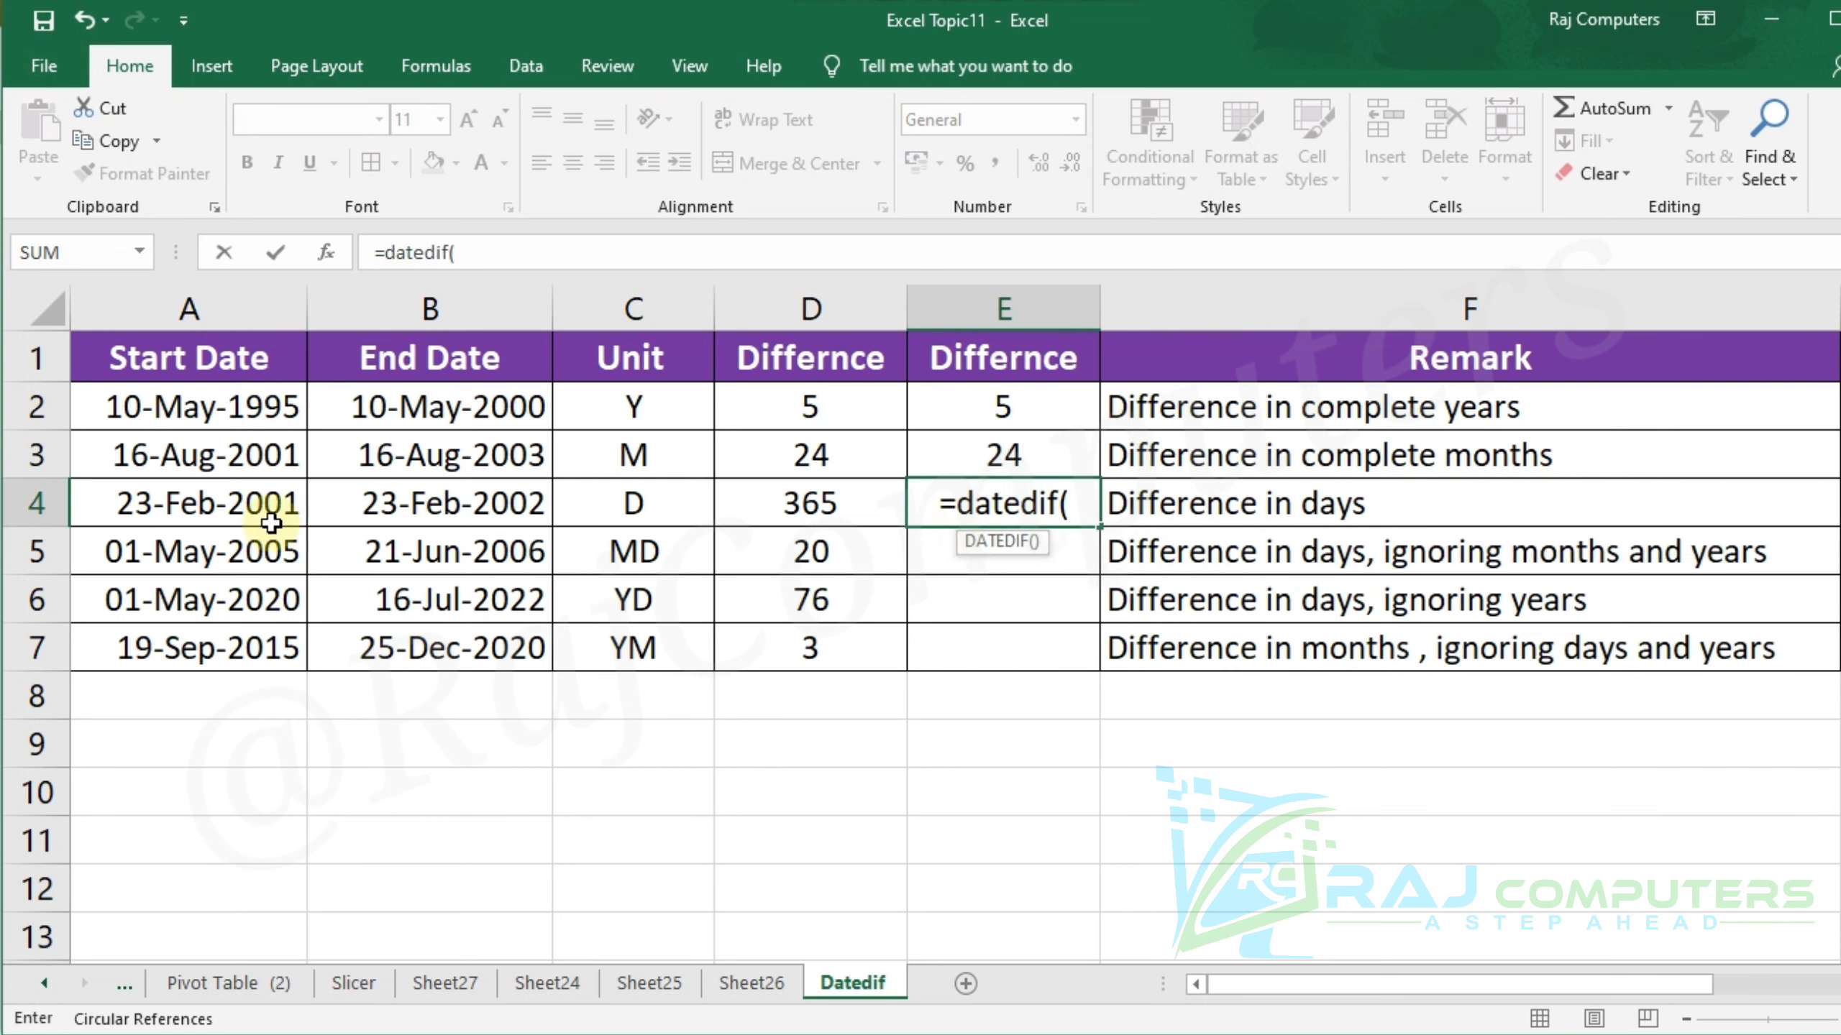
pyautogui.click(231, 505)
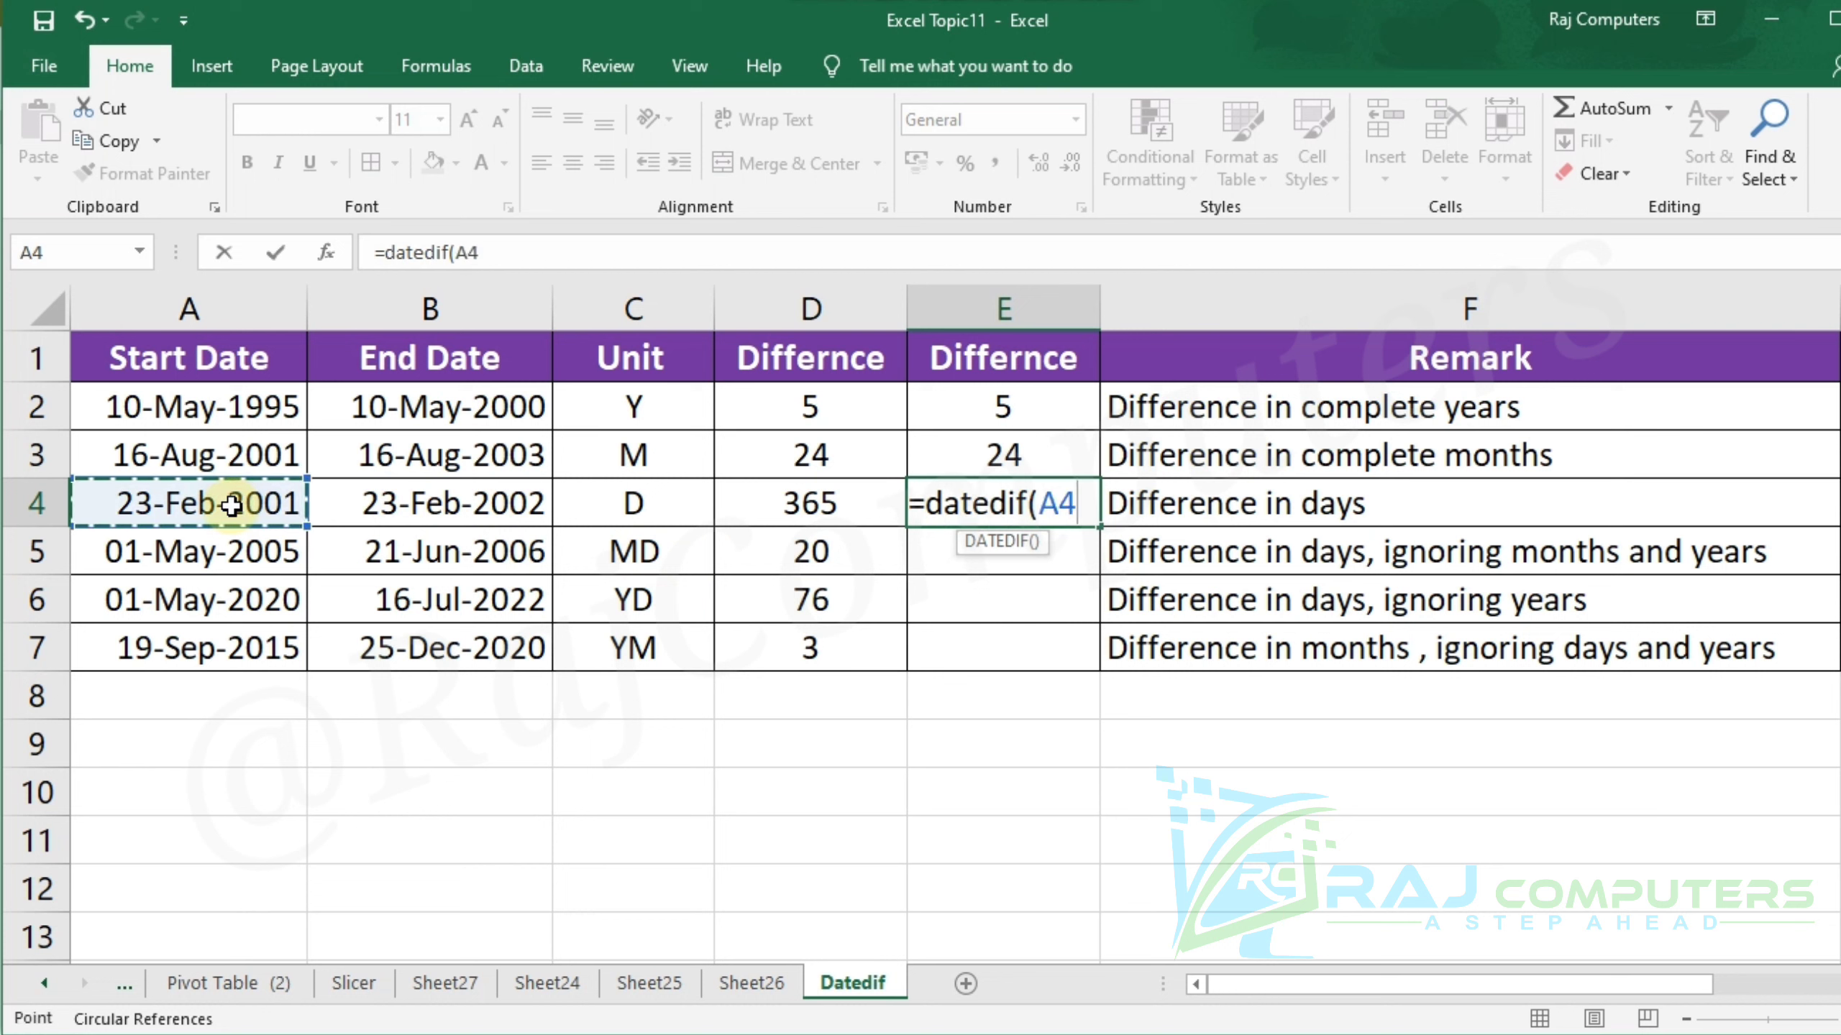
pyautogui.write(',')
pyautogui.click(464, 503)
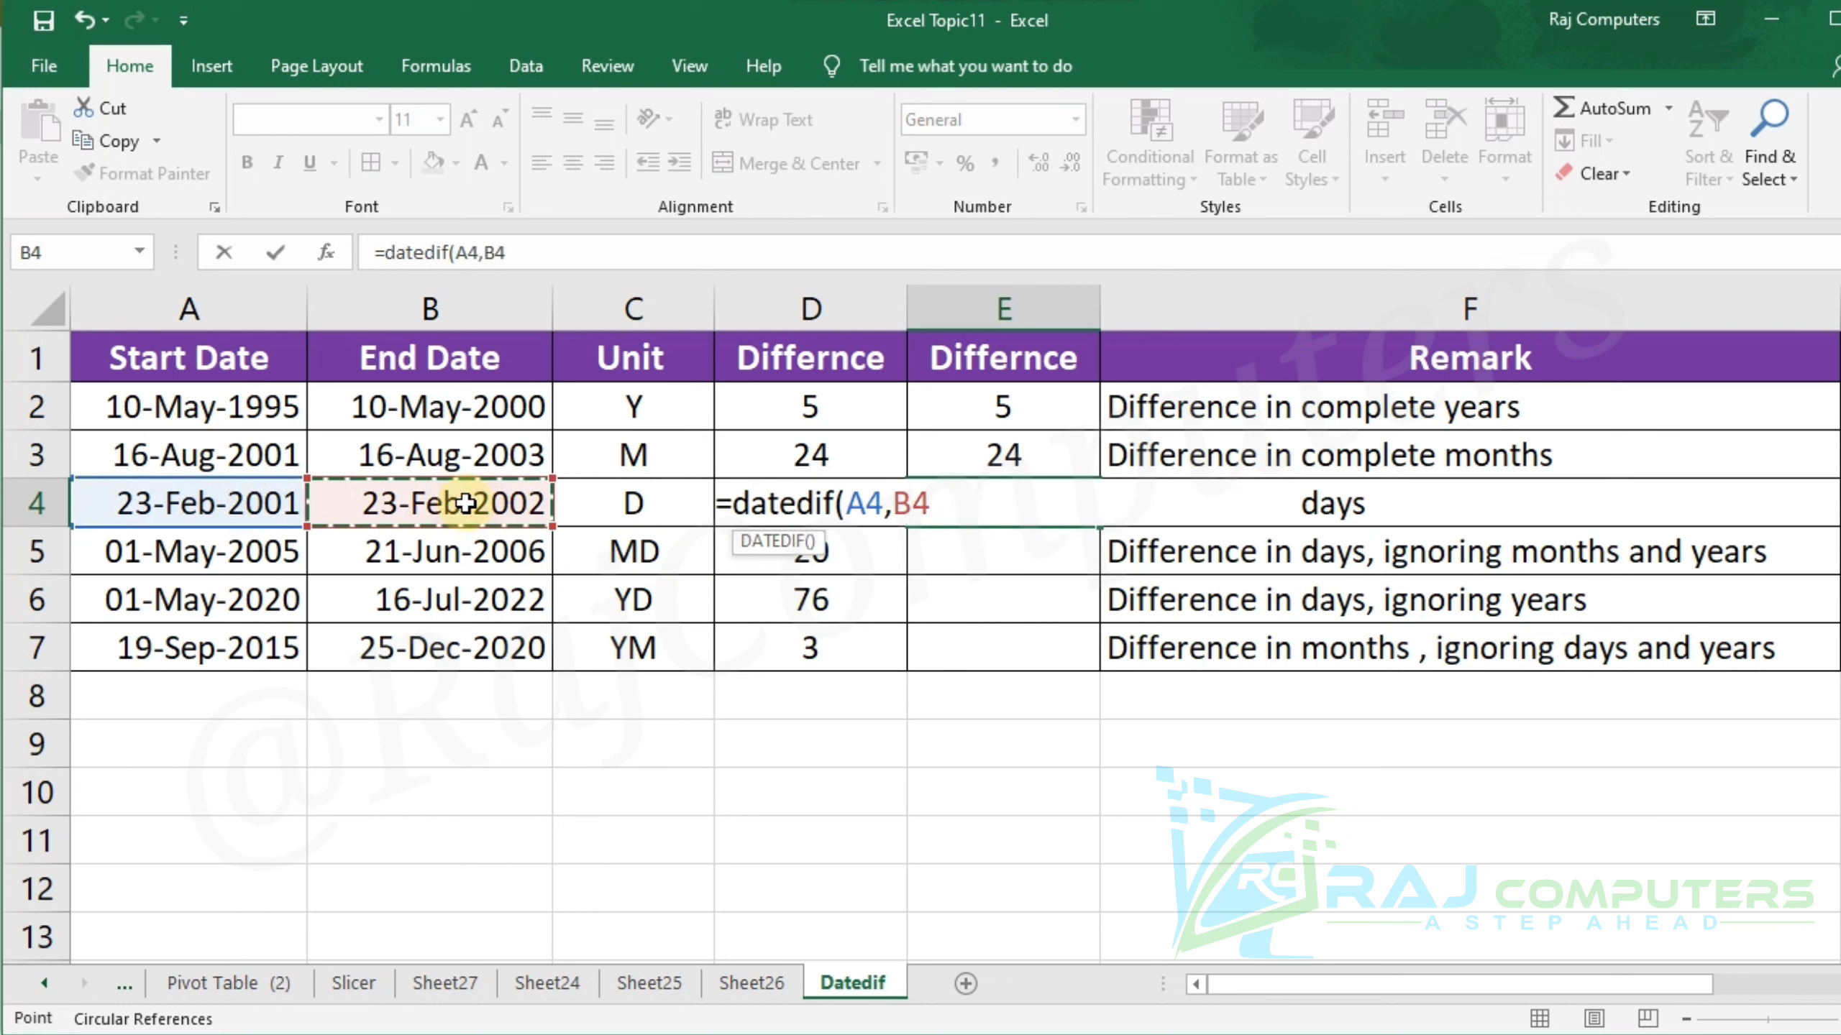
pyautogui.write(',')
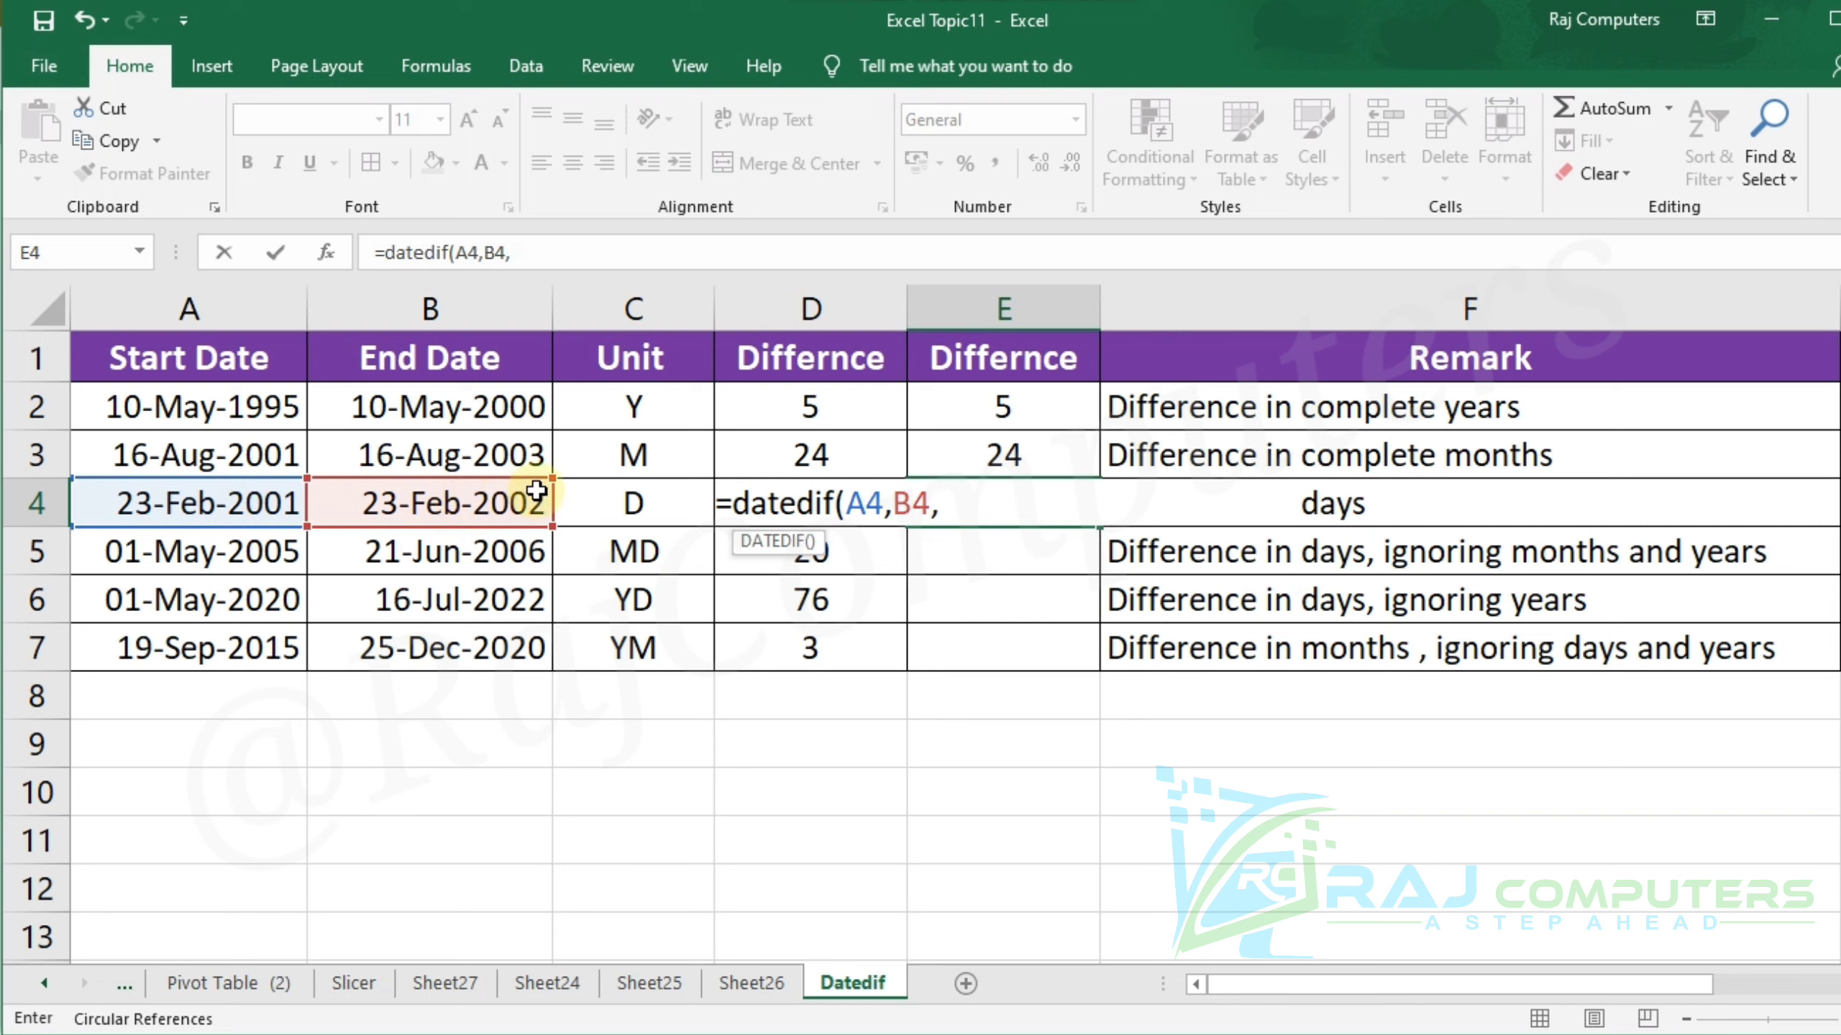
pyautogui.click(597, 501)
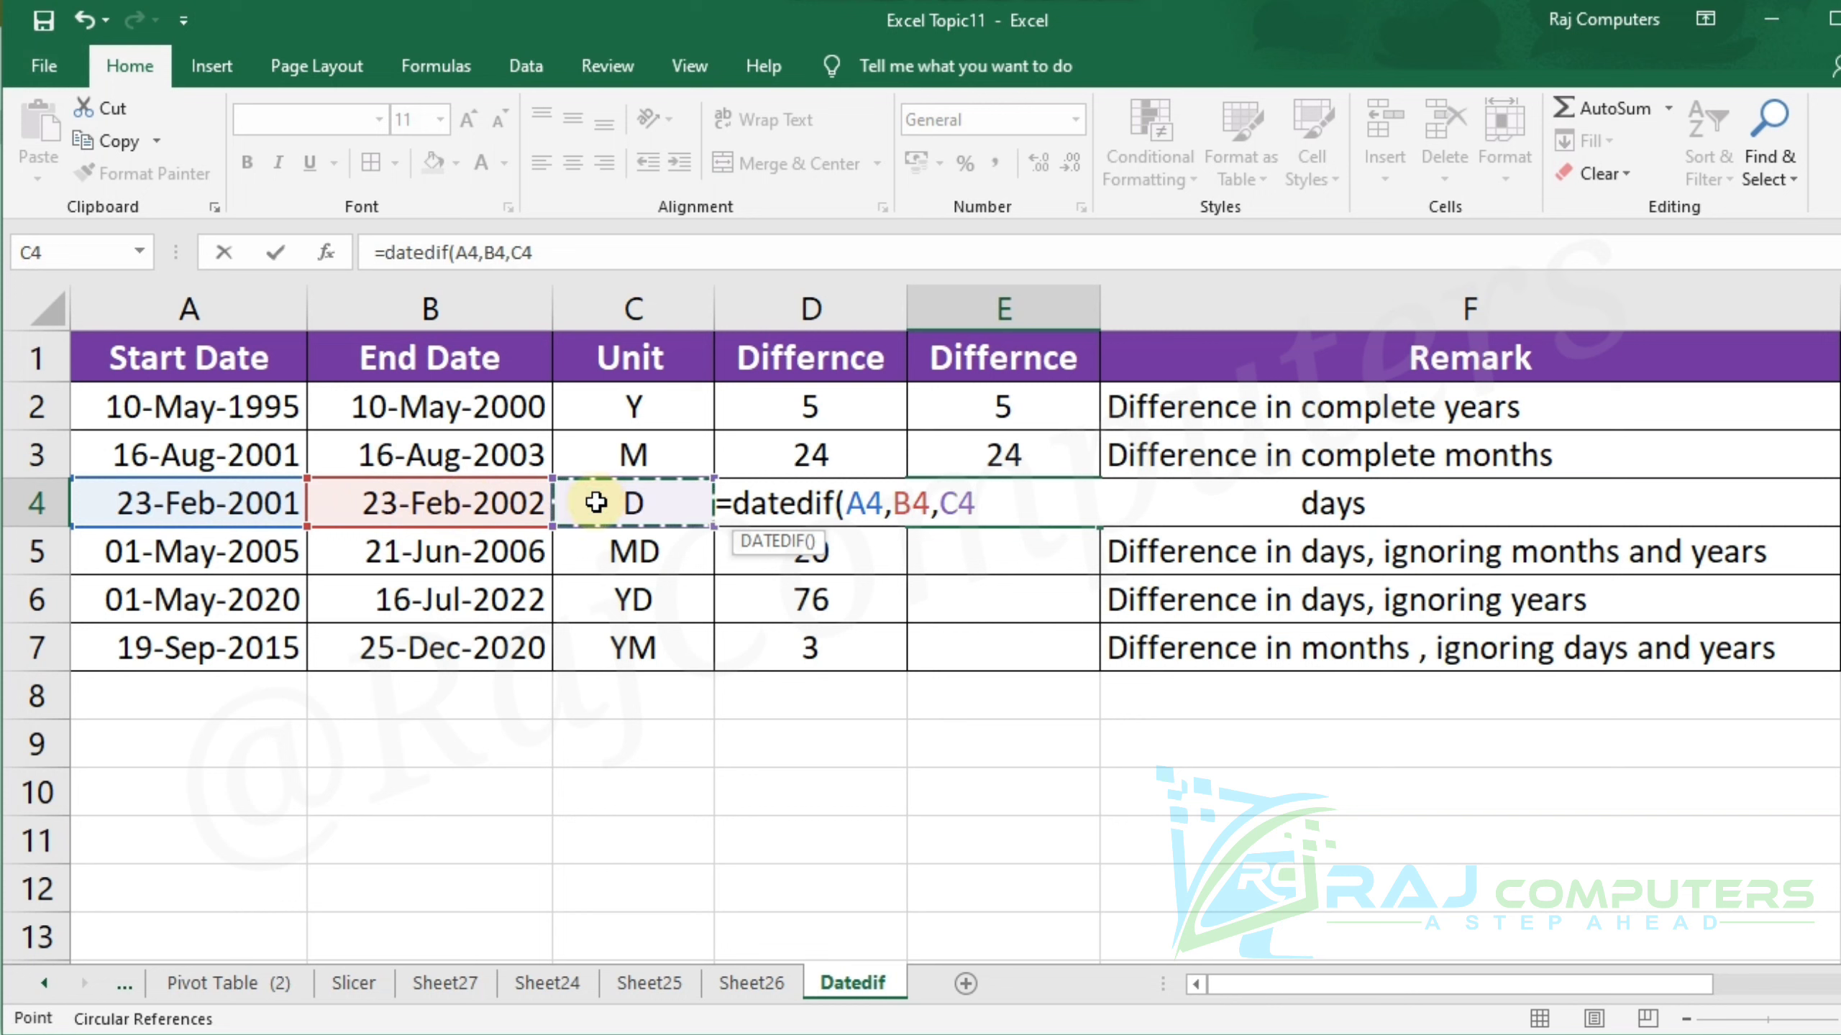
pyautogui.write(')')
pyautogui.press('Return')
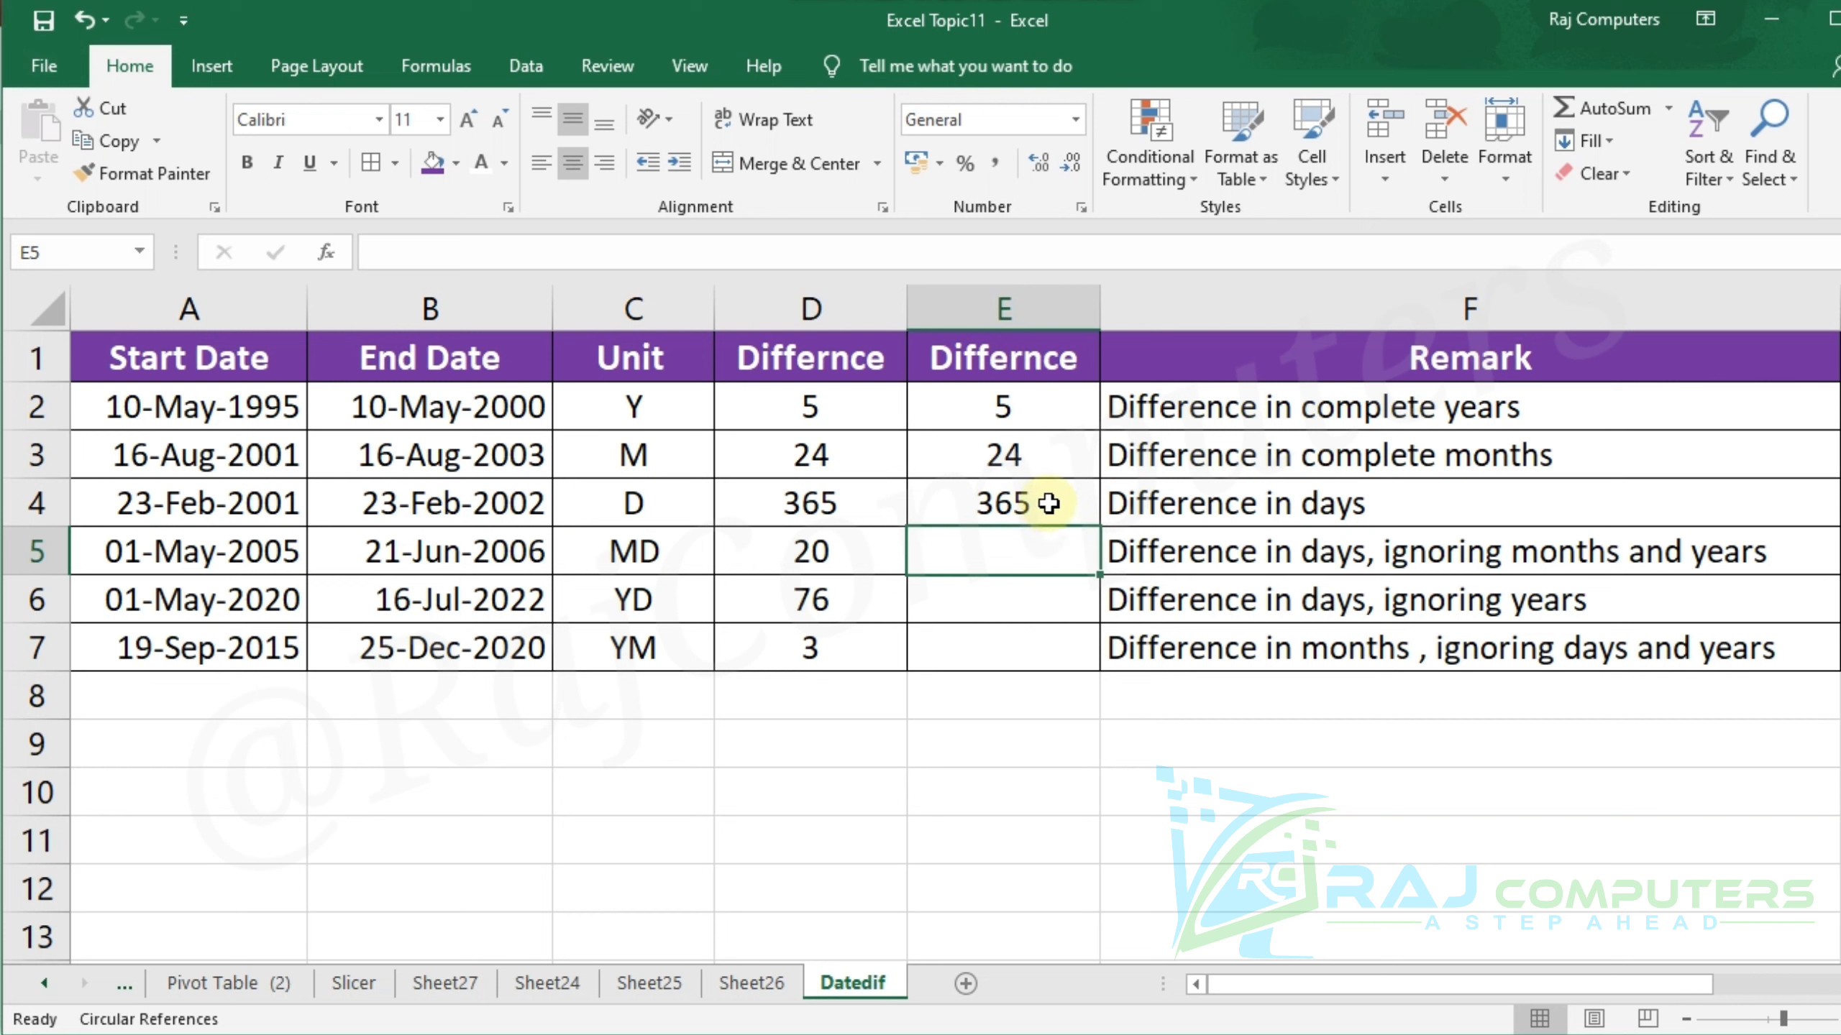
# Step: Change the end date in cell B4 to 23-02-2003 to test the days formula
pyautogui.doubleClick(545, 502)
pyautogui.press('BackSpace')
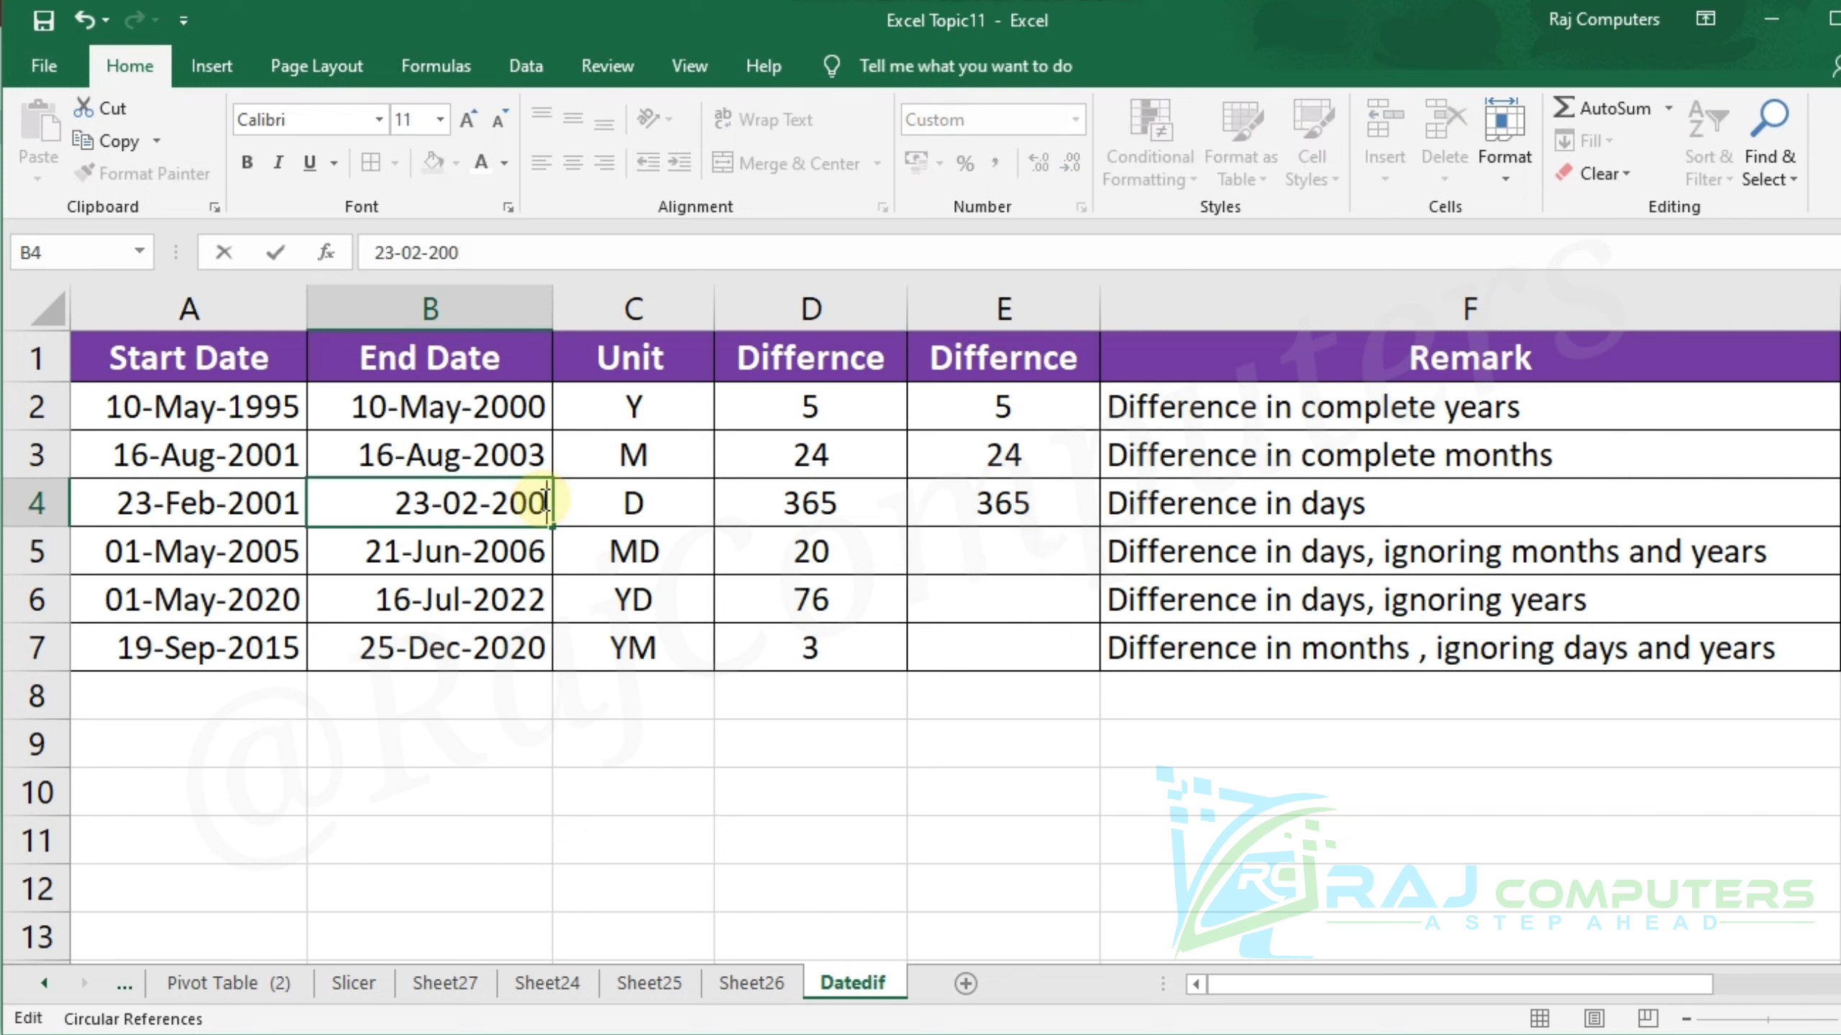
pyautogui.write('3')
pyautogui.press('Return')
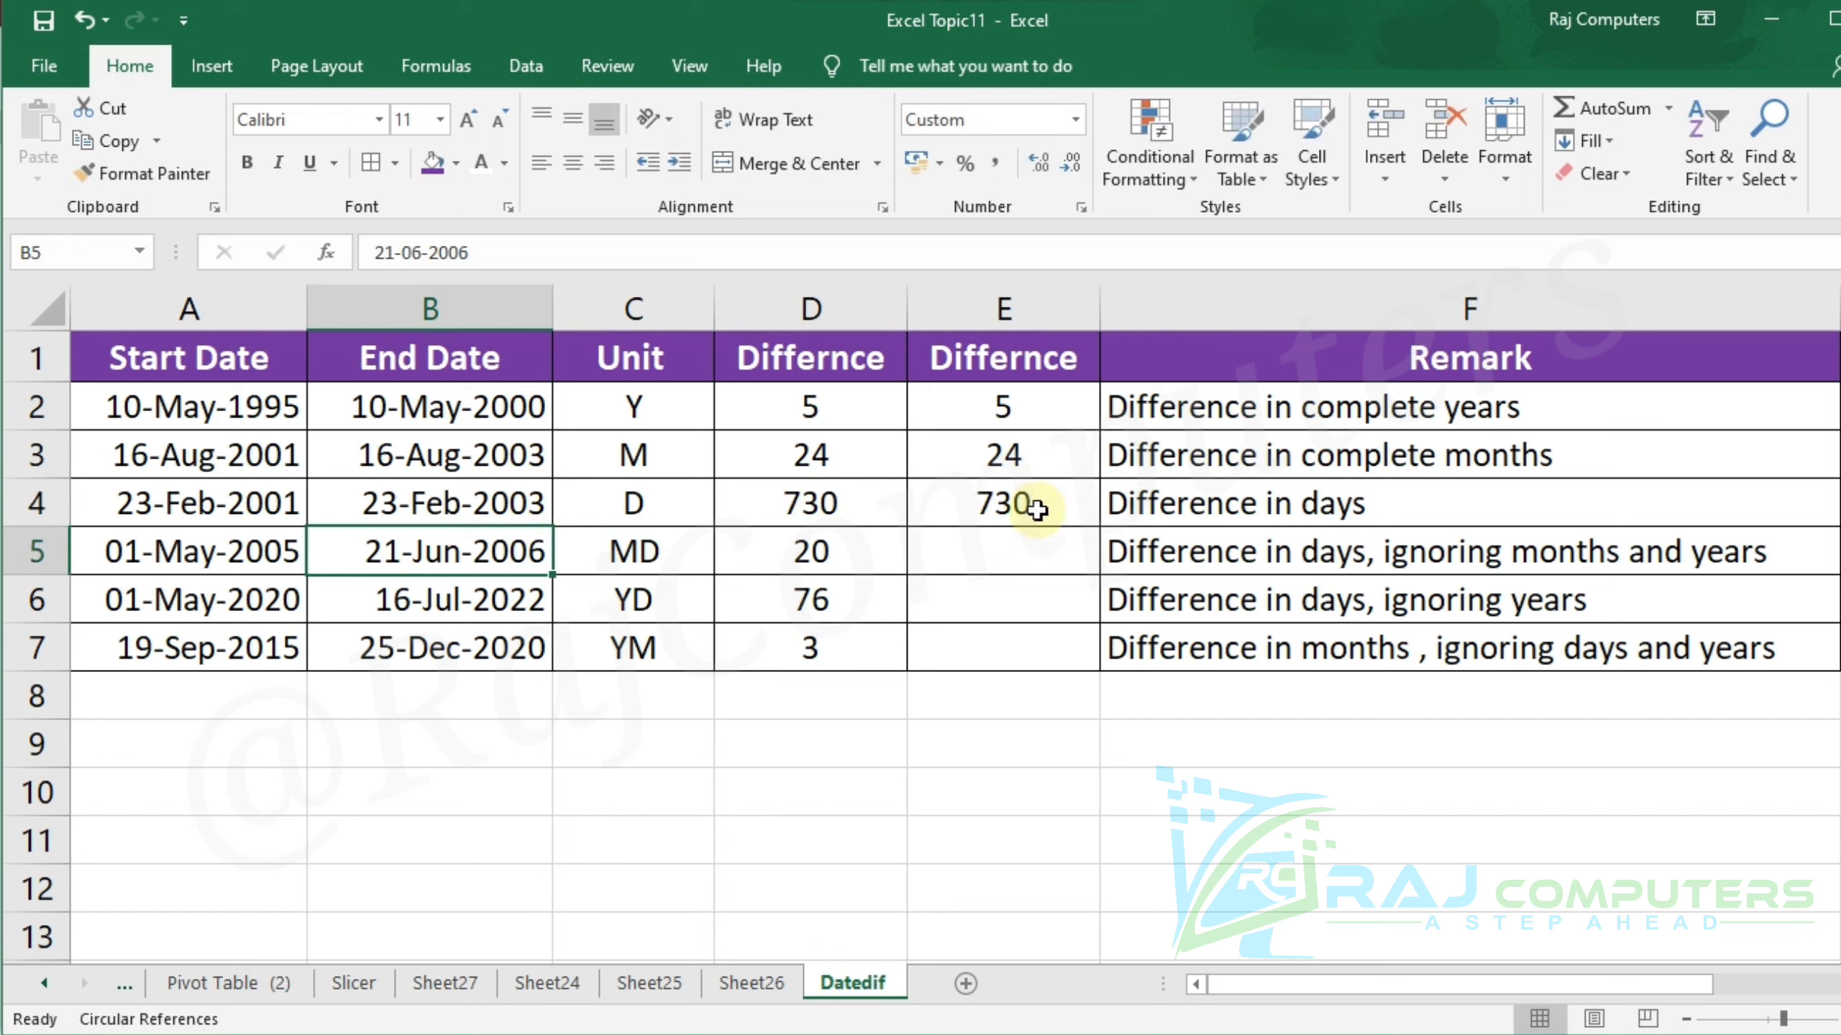
# Step: Change the start date in cell A4 to 23-02-2002
pyautogui.doubleClick(540, 500)
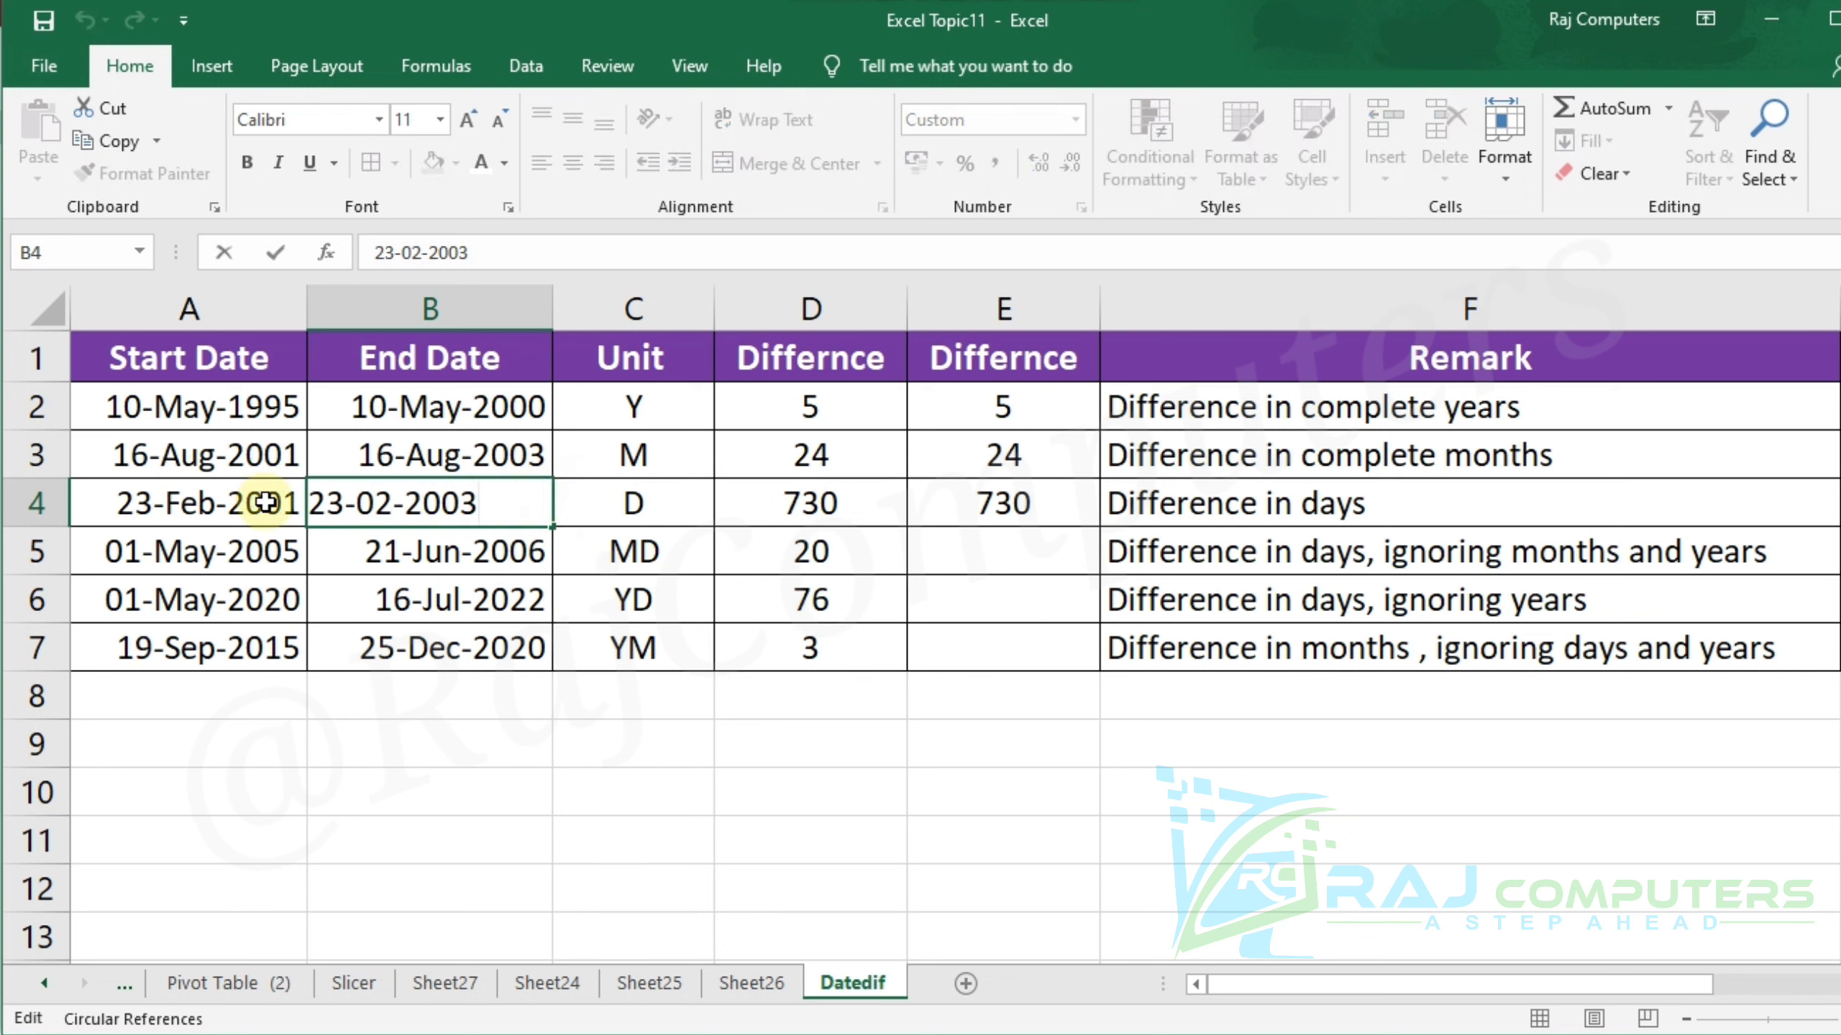
pyautogui.doubleClick(293, 502)
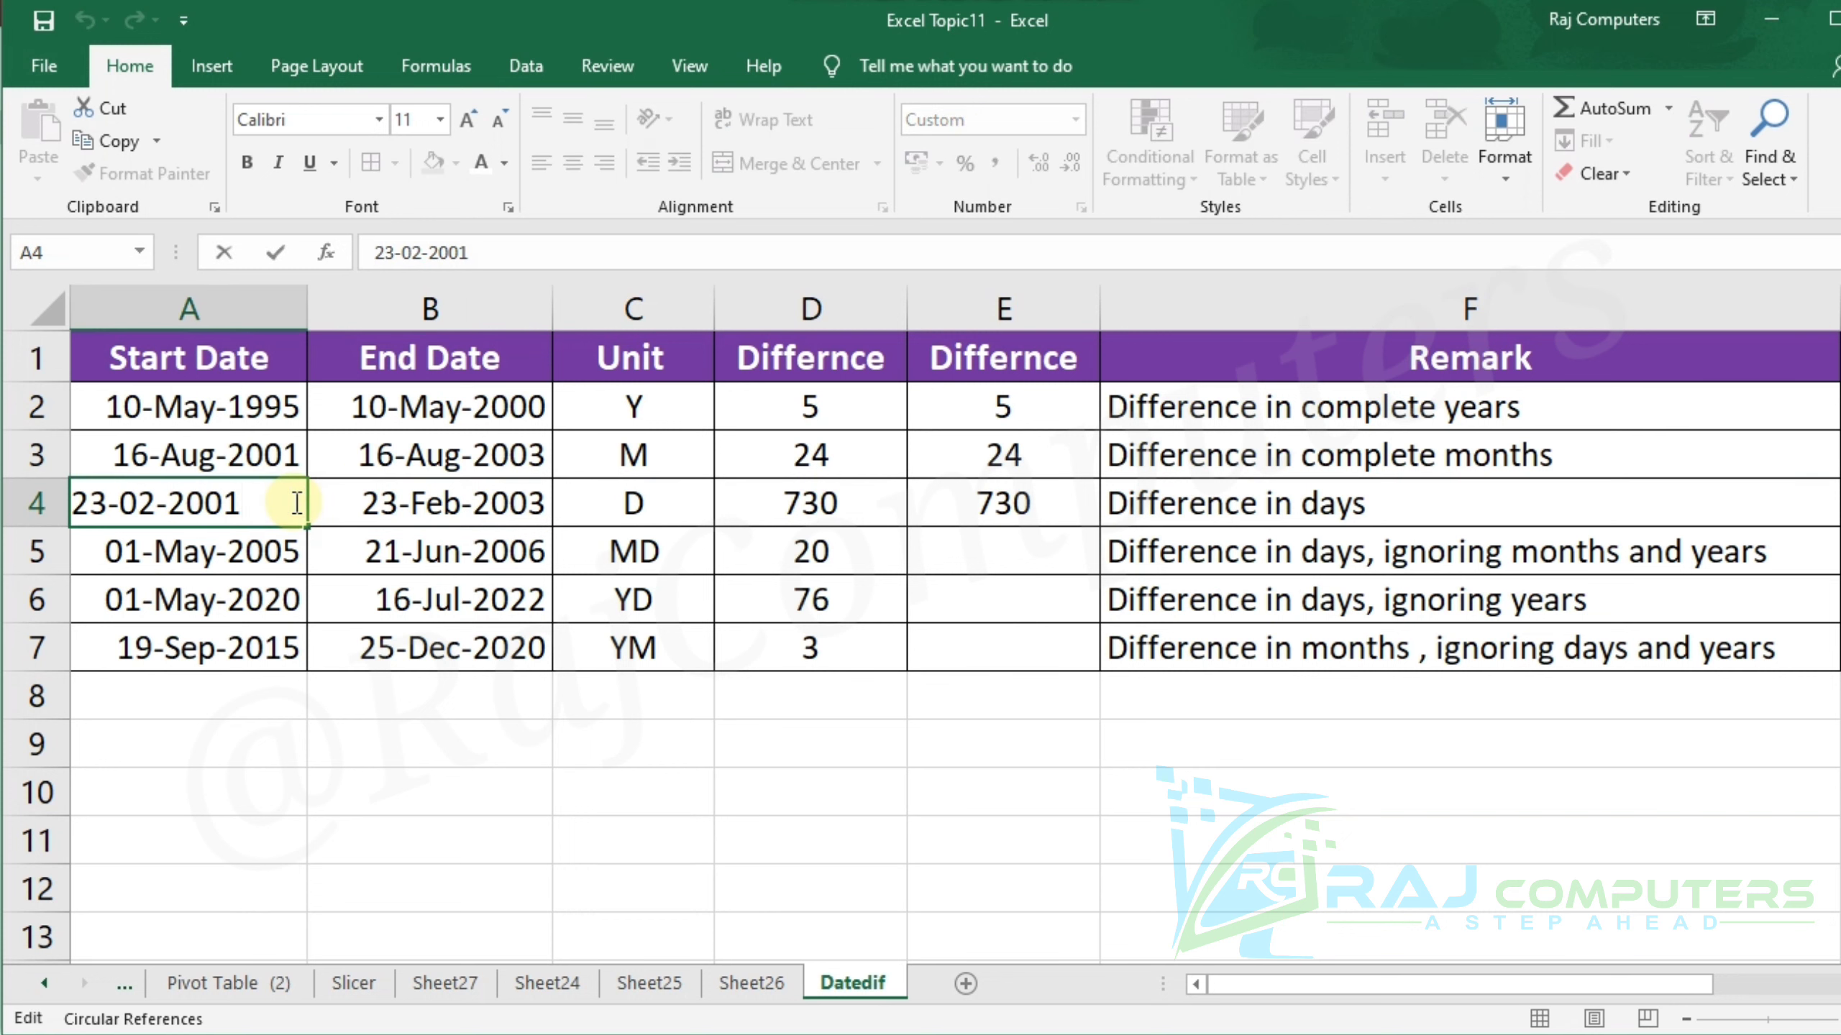
pyautogui.press('BackSpace')
pyautogui.press('Return')
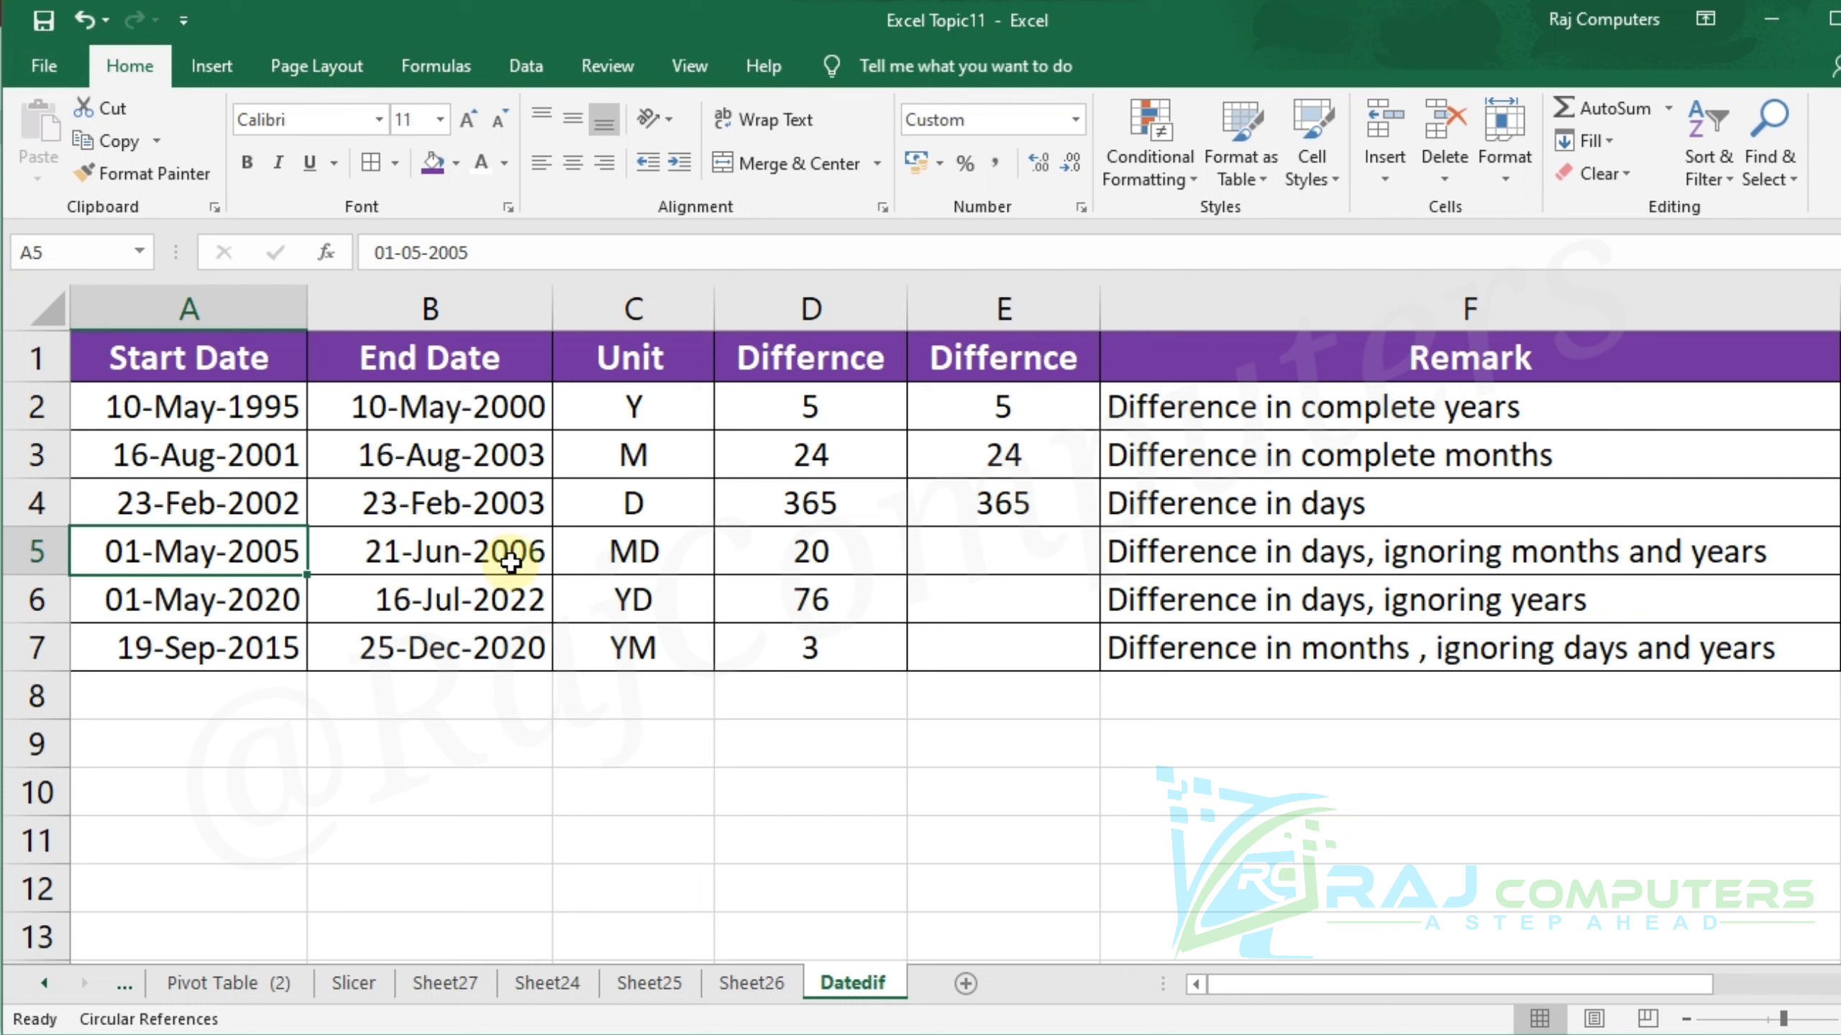
# Step: Enter the formula =datedif(A5,B5,C5) in cell E5 to calculate the difference in days, ignoring months and years
pyautogui.click(1021, 560)
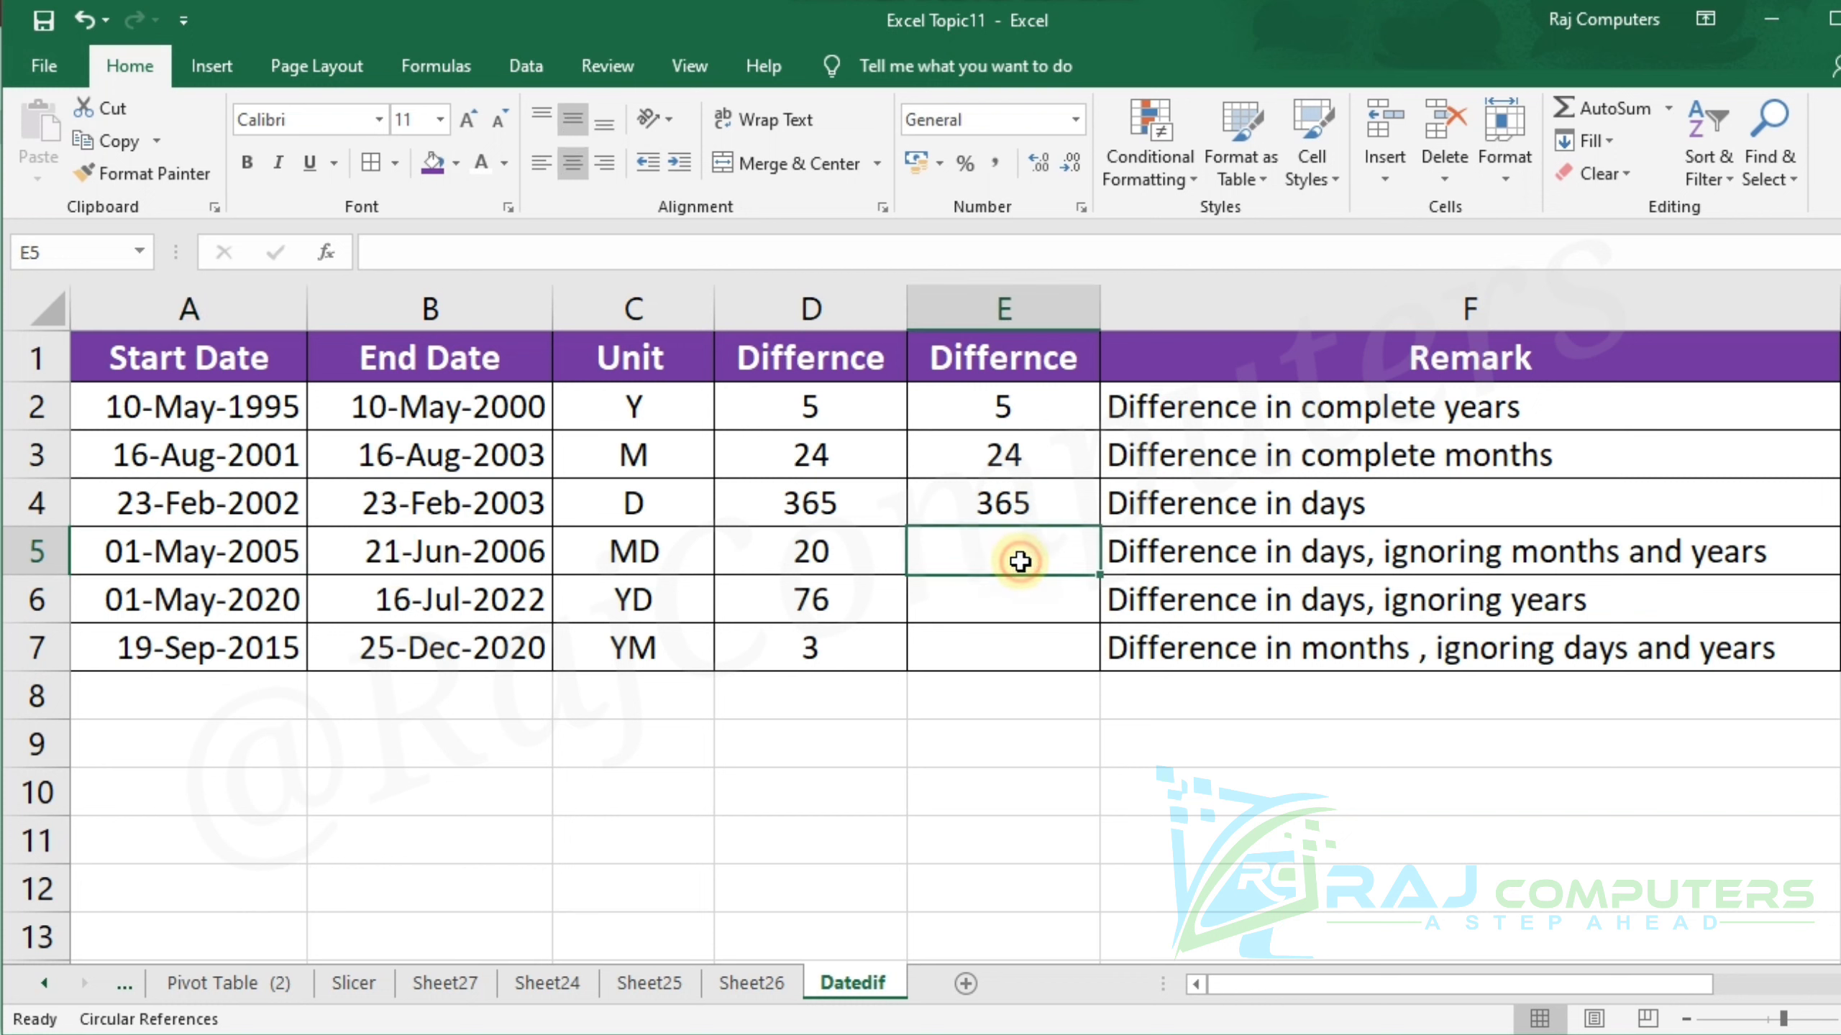
pyautogui.write('=datedif')
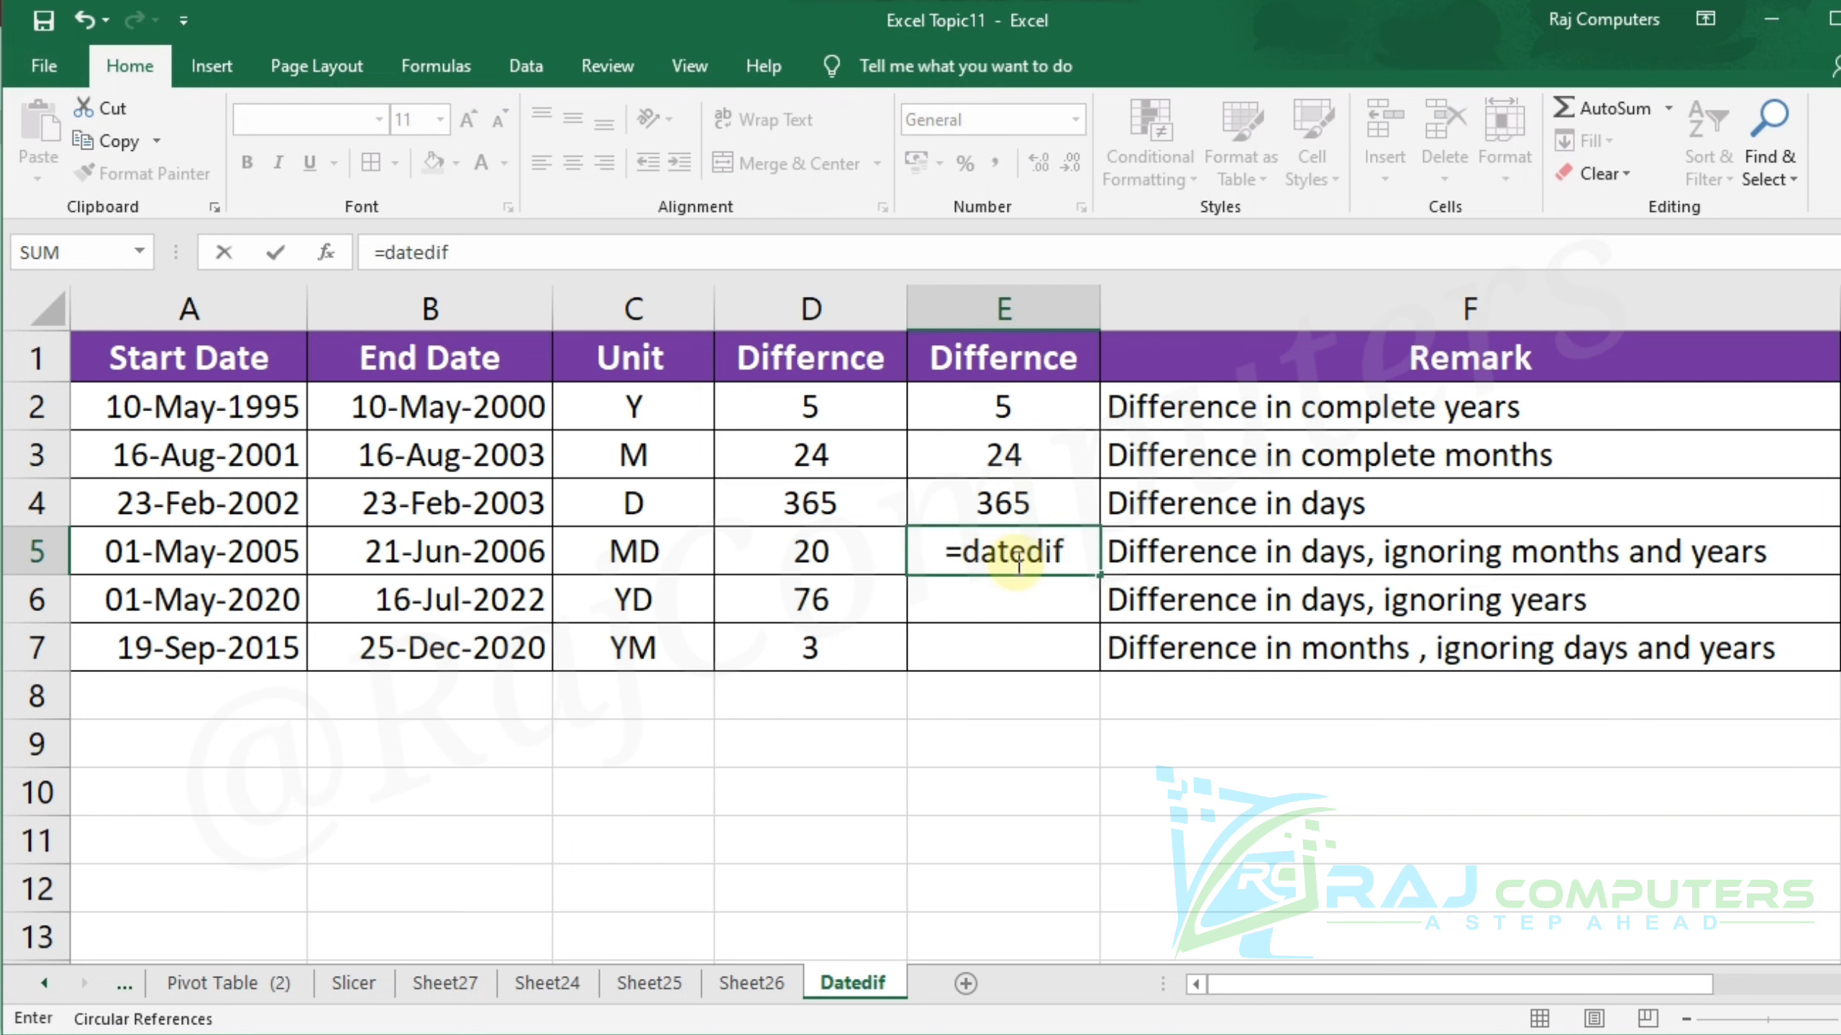
pyautogui.write('(')
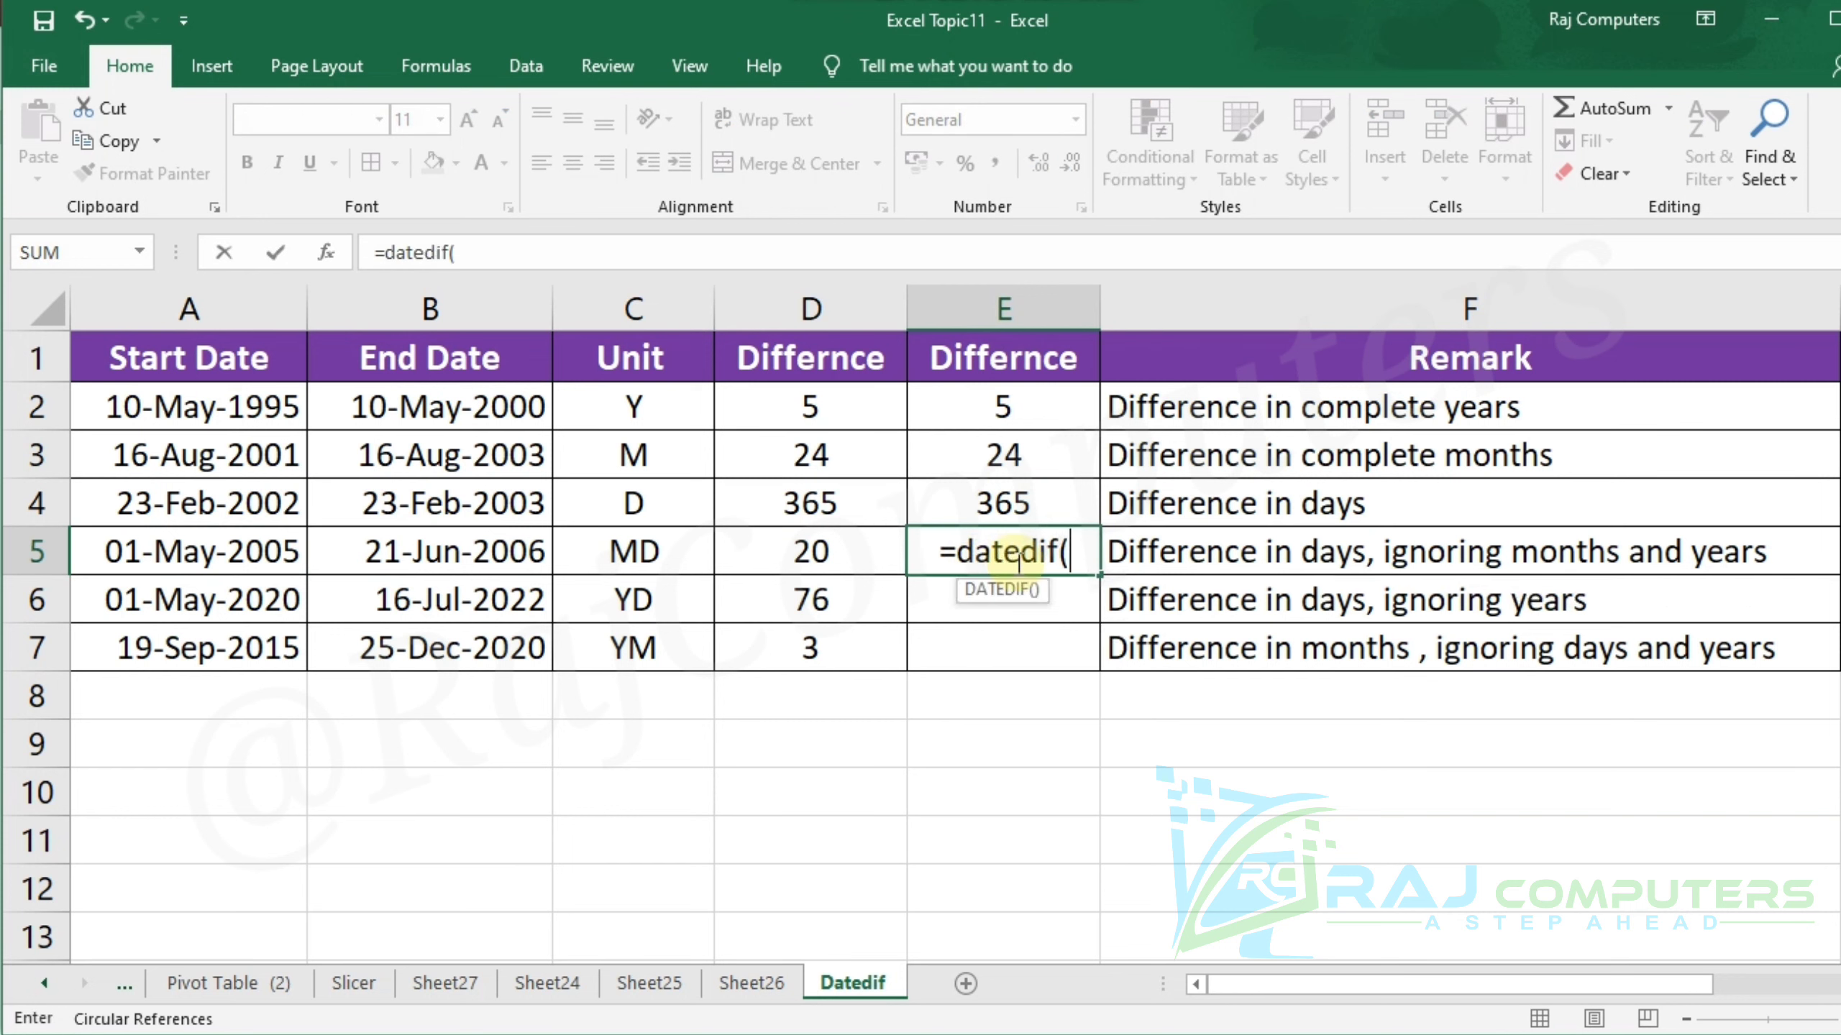
pyautogui.click(209, 569)
pyautogui.write(',')
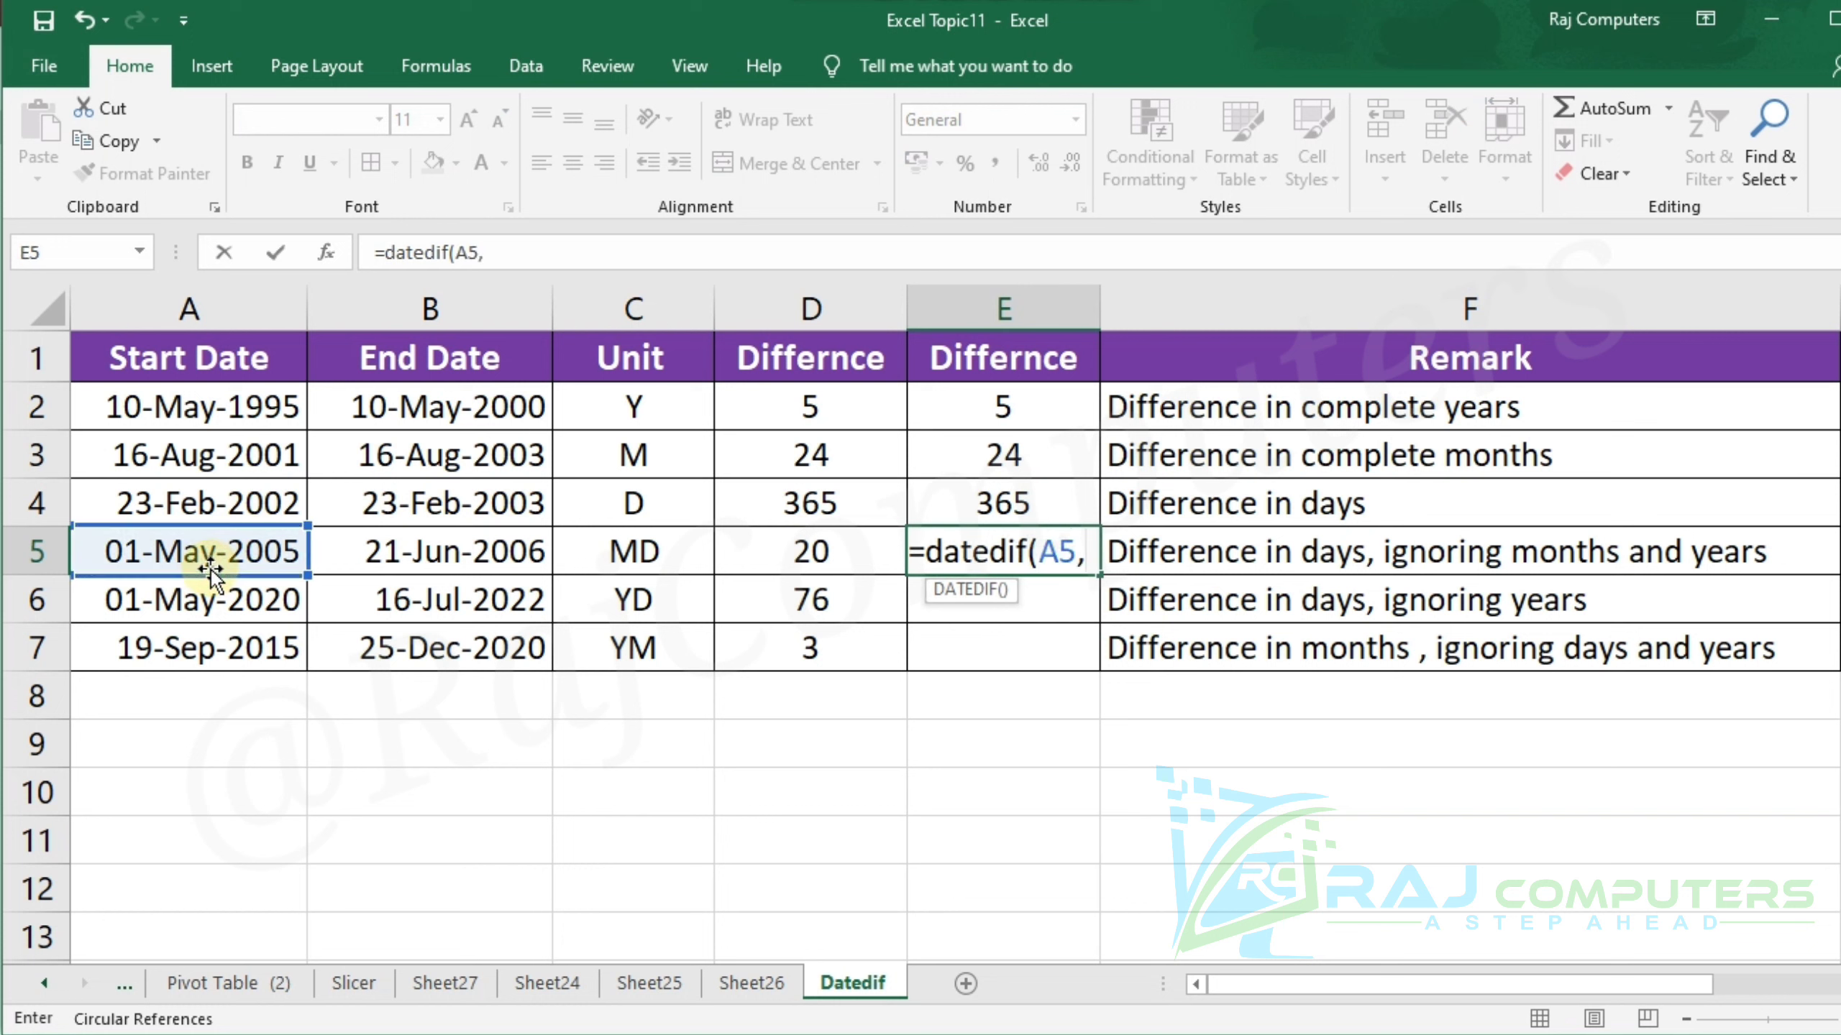
pyautogui.click(428, 564)
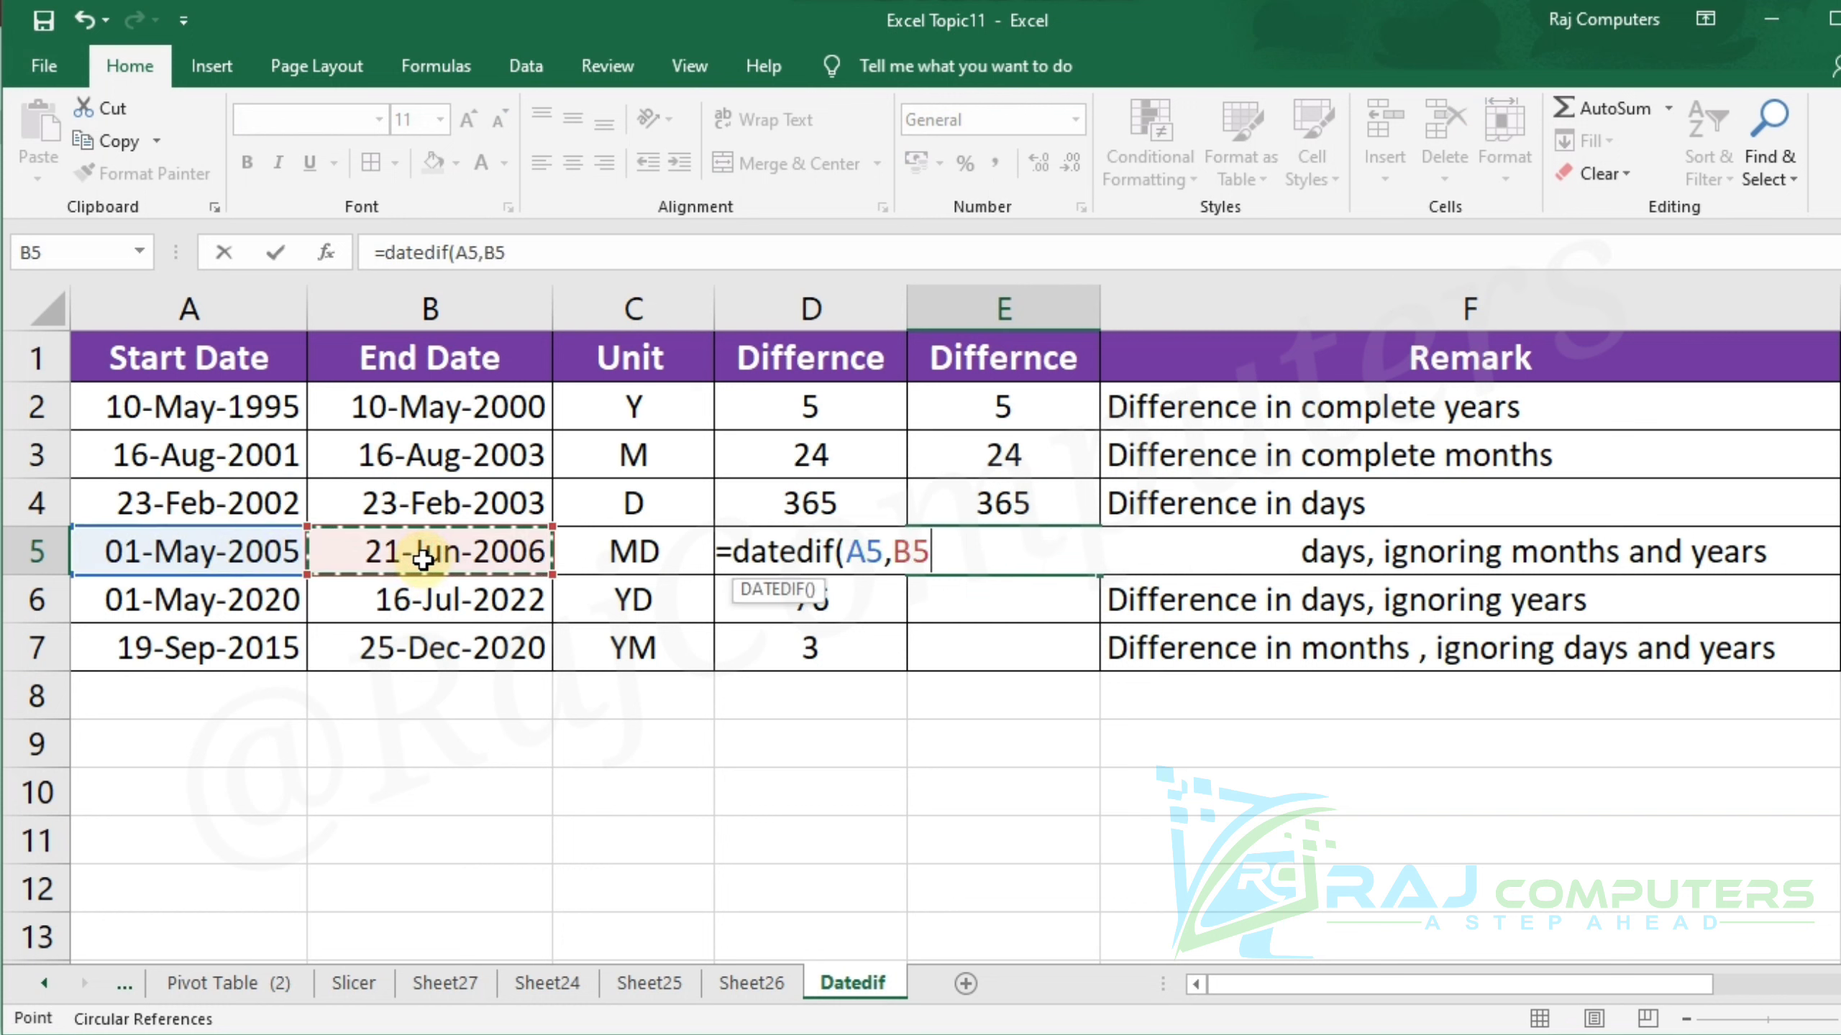
pyautogui.write(',')
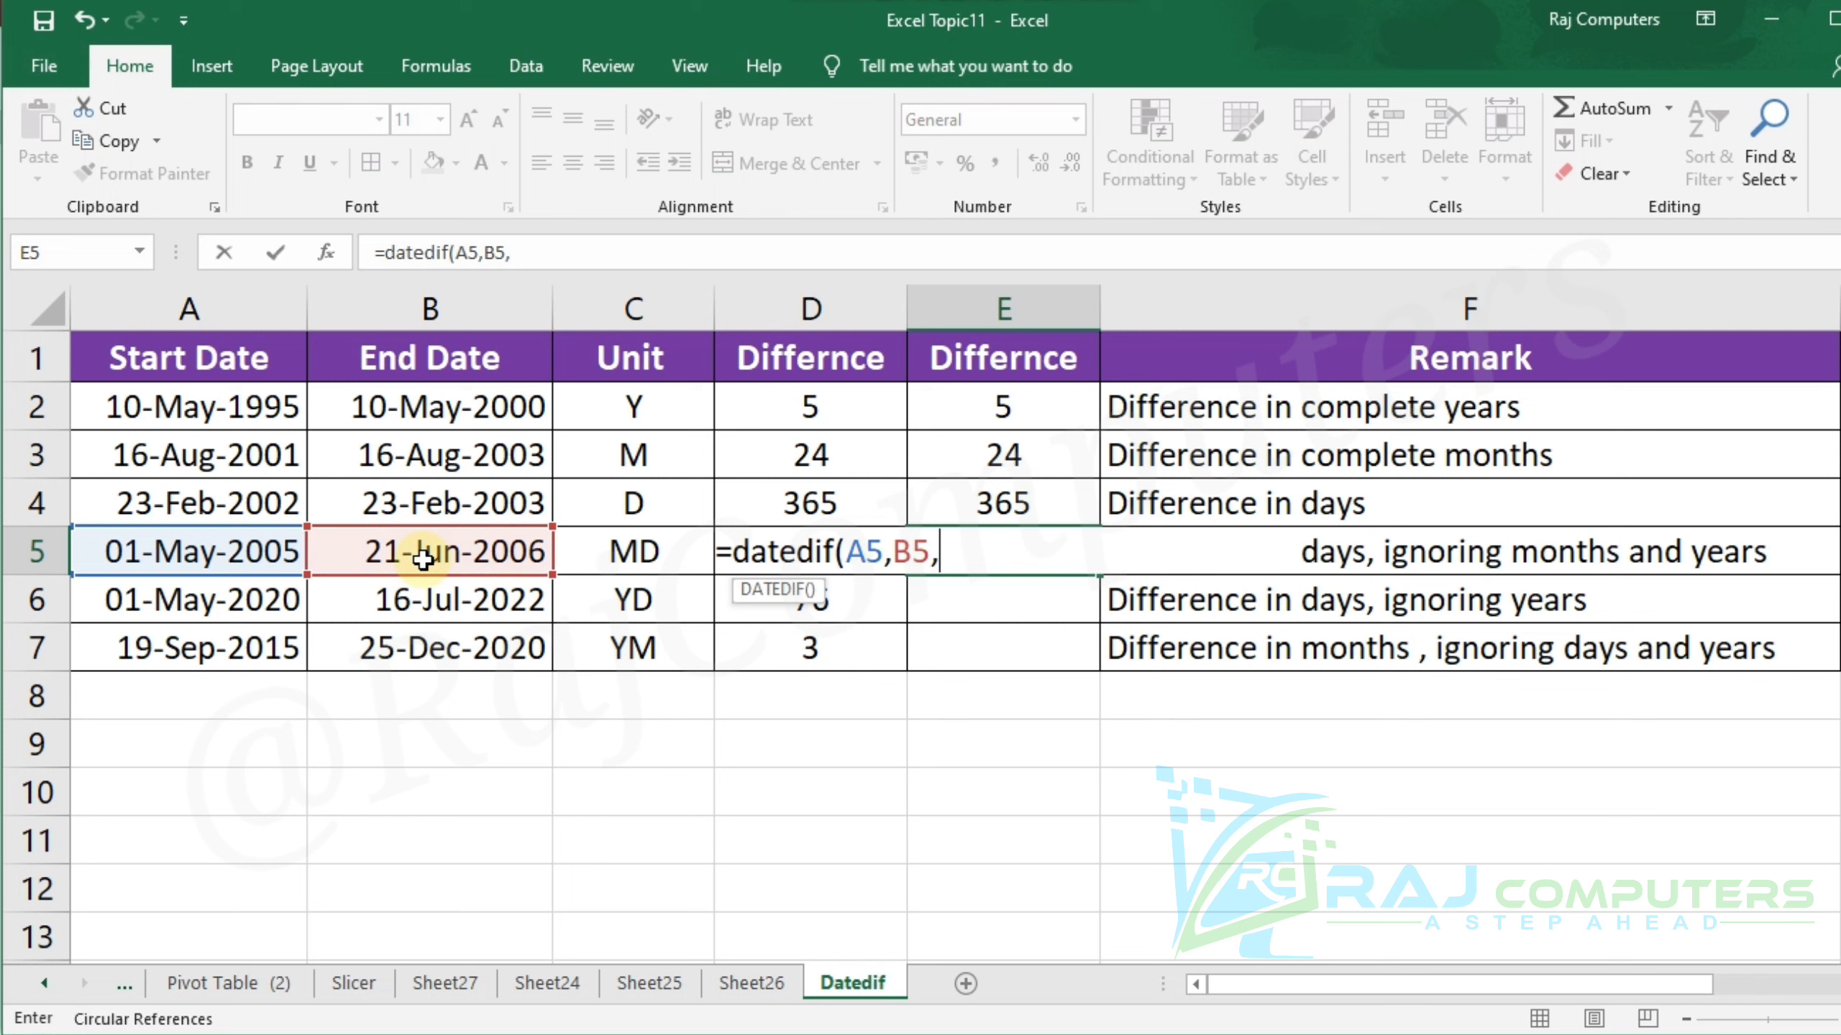
pyautogui.click(620, 553)
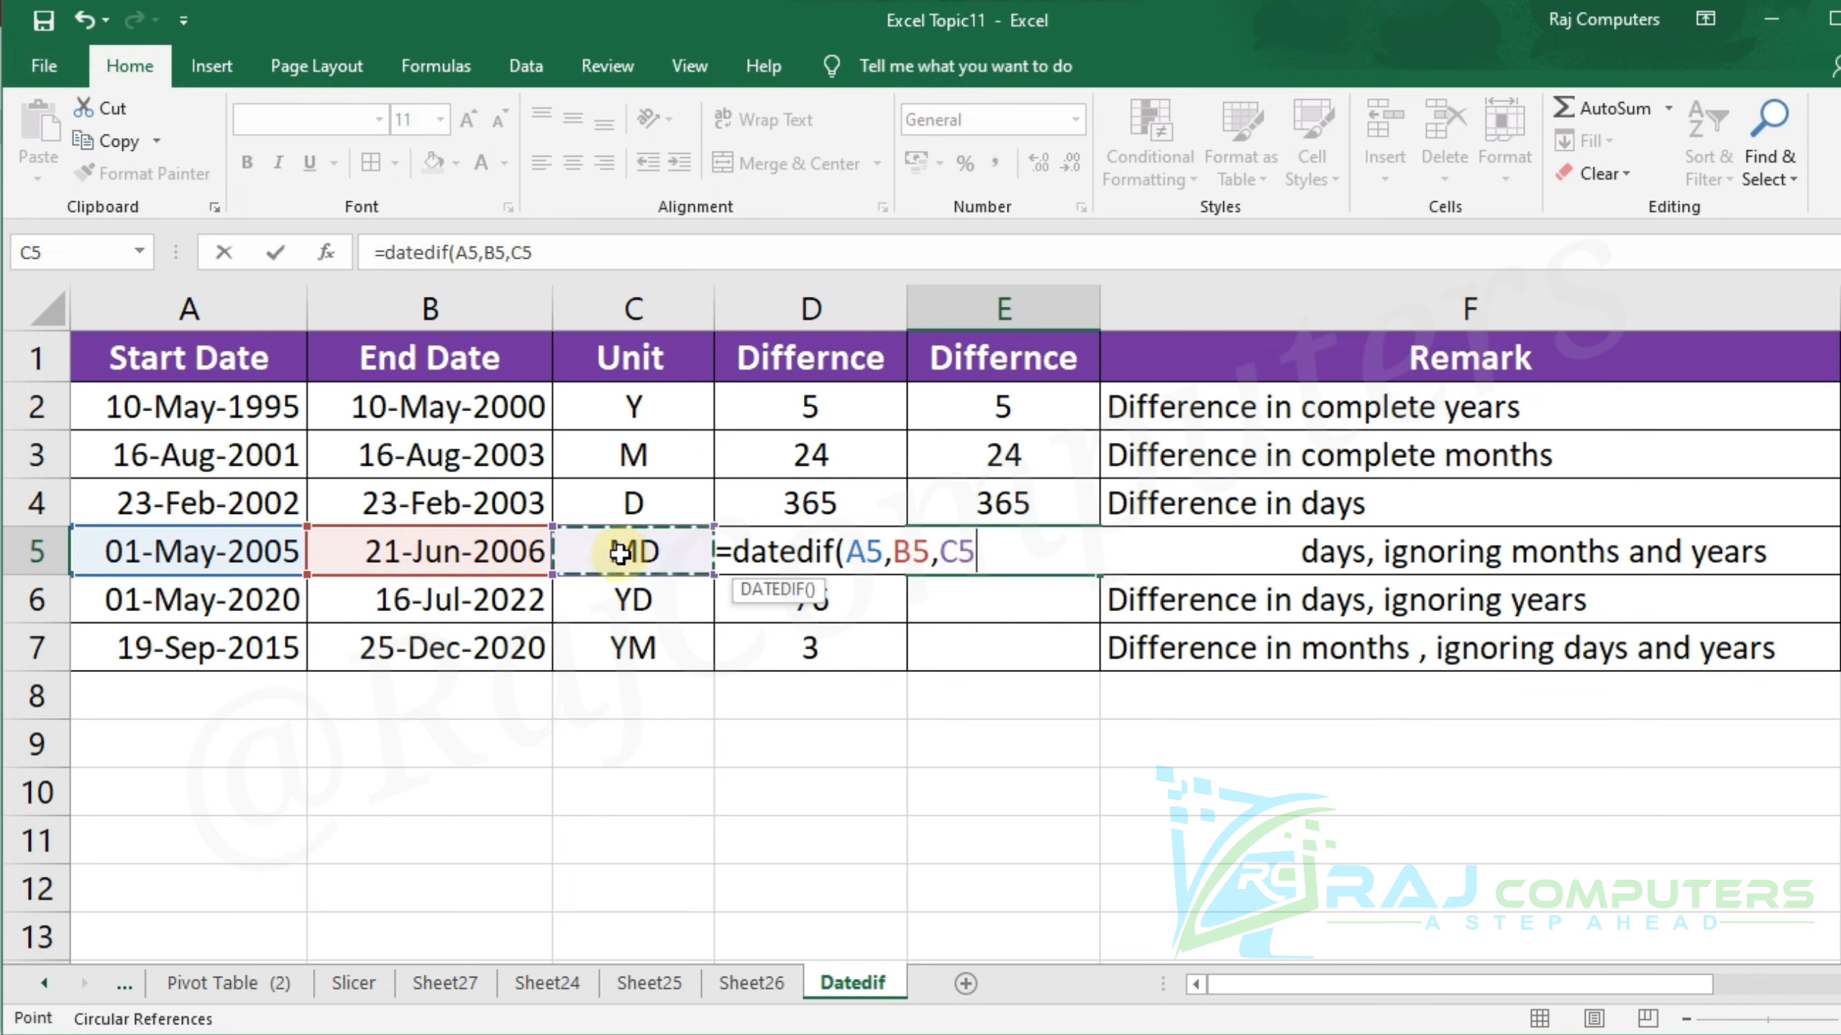
pyautogui.write(')')
pyautogui.press('Return')
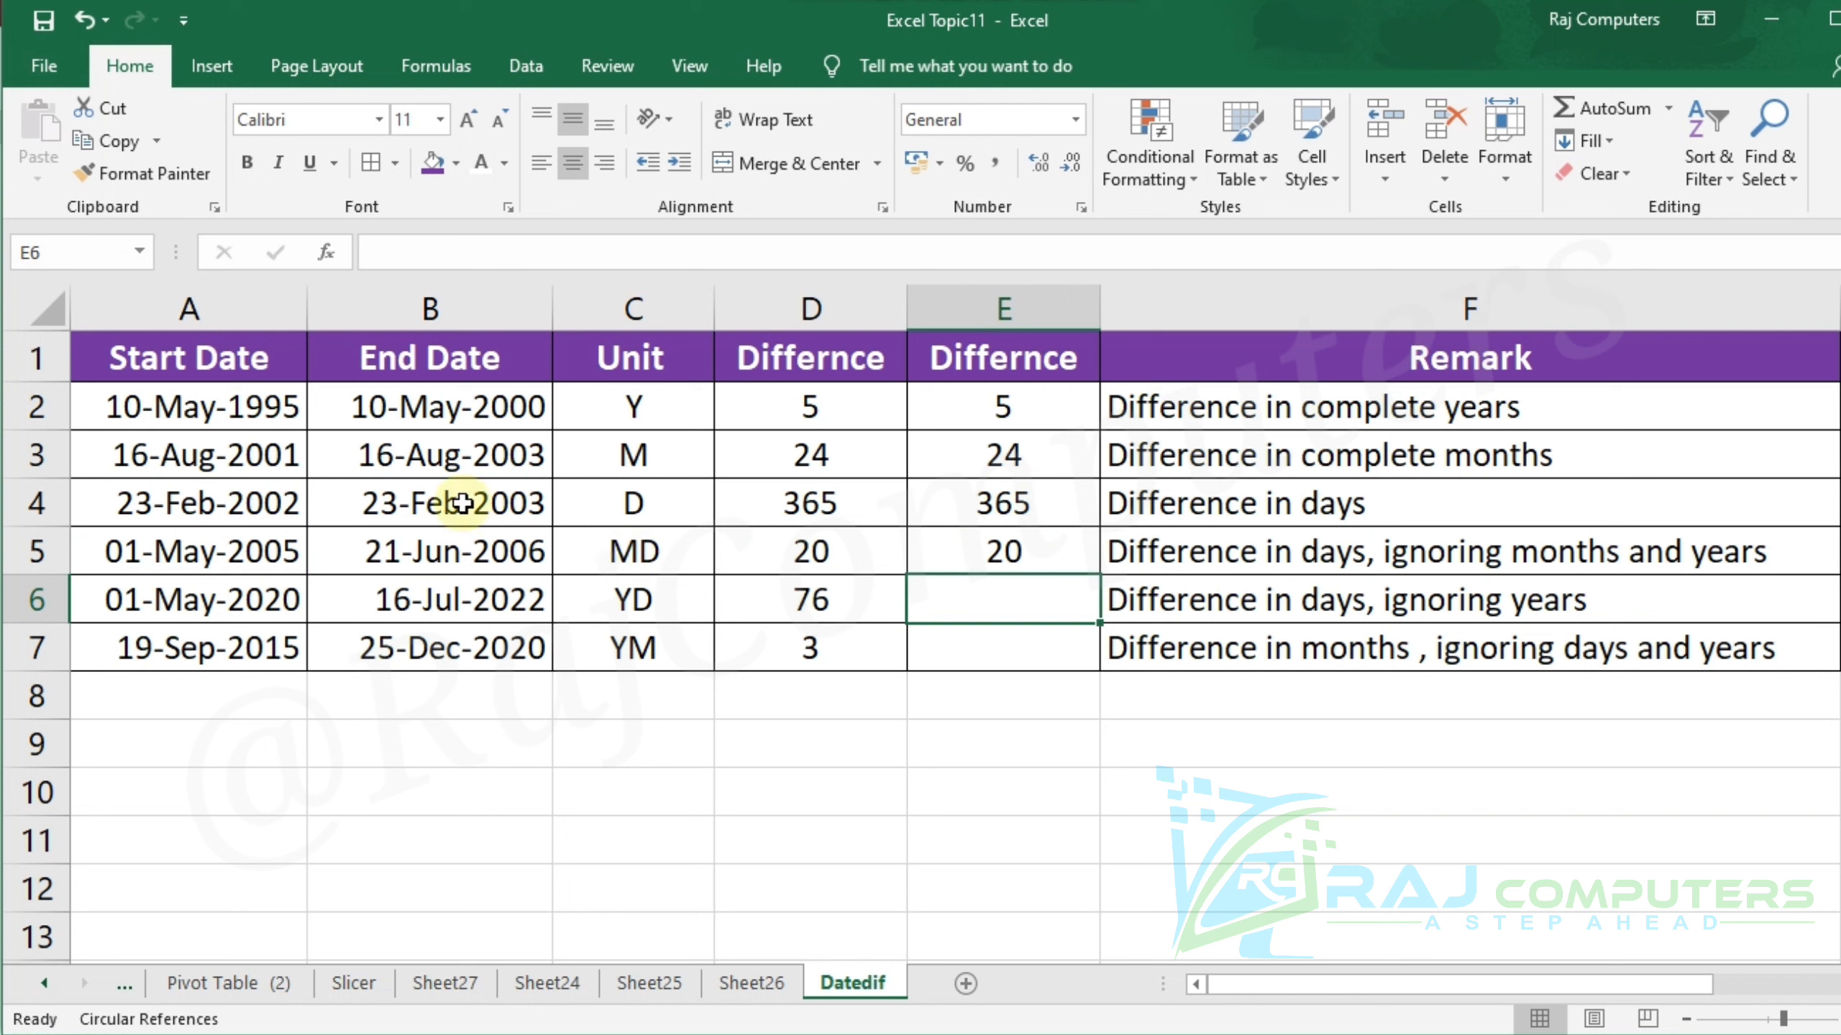
# Step: Change the end date in cell B5 to 30-06-2006 to test the MD unit formula
pyautogui.click(382, 553)
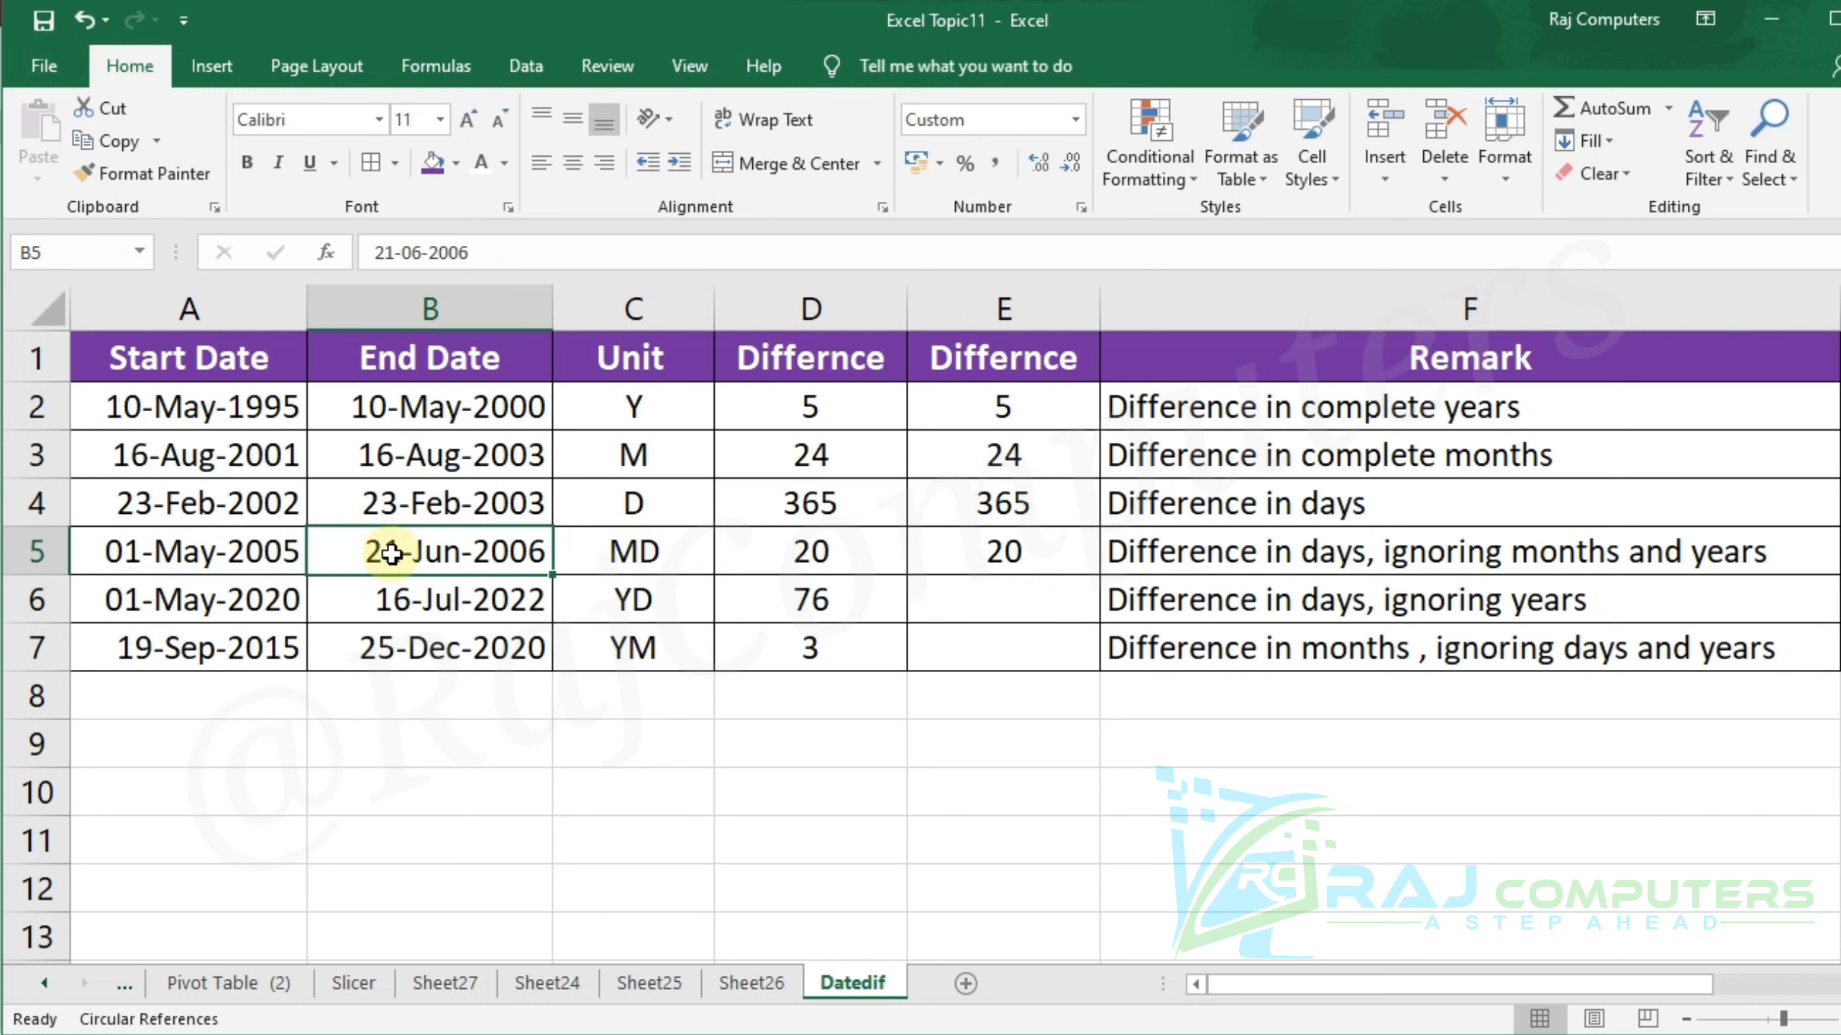
pyautogui.doubleClick(404, 555)
pyautogui.click(411, 554)
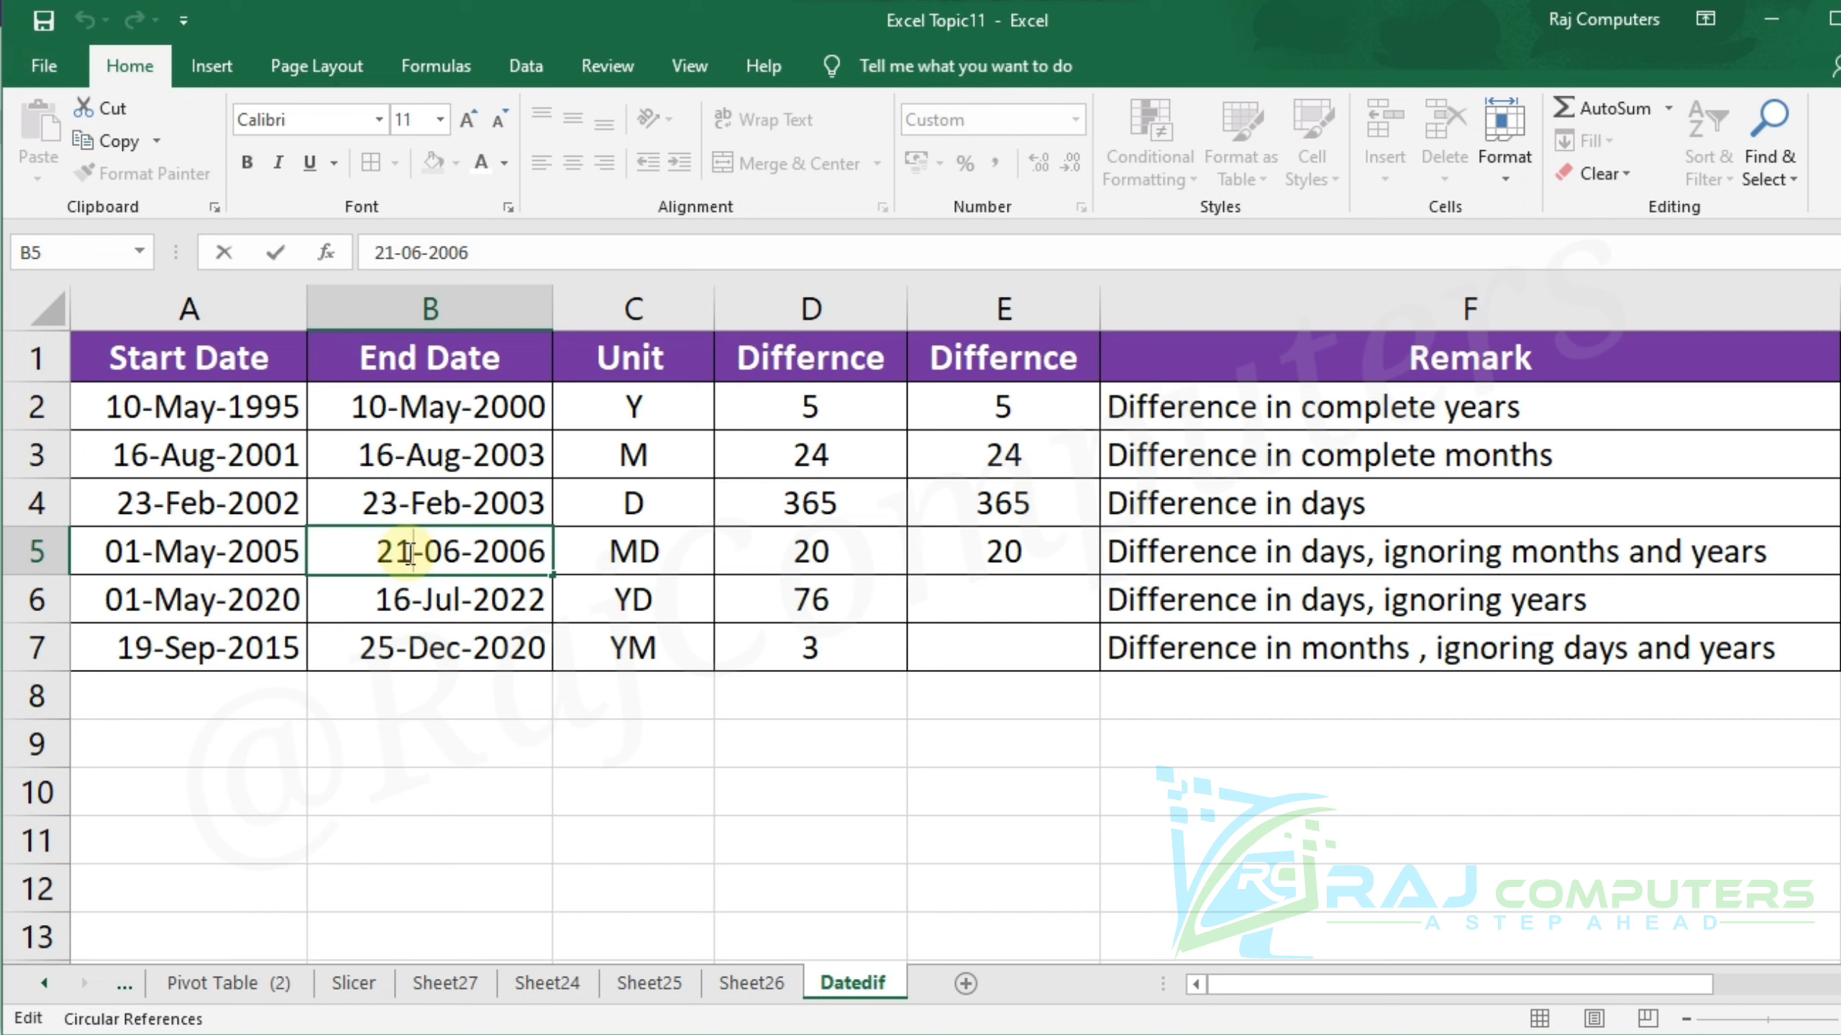
pyautogui.press('BackSpace')
pyautogui.press('BackSpace')
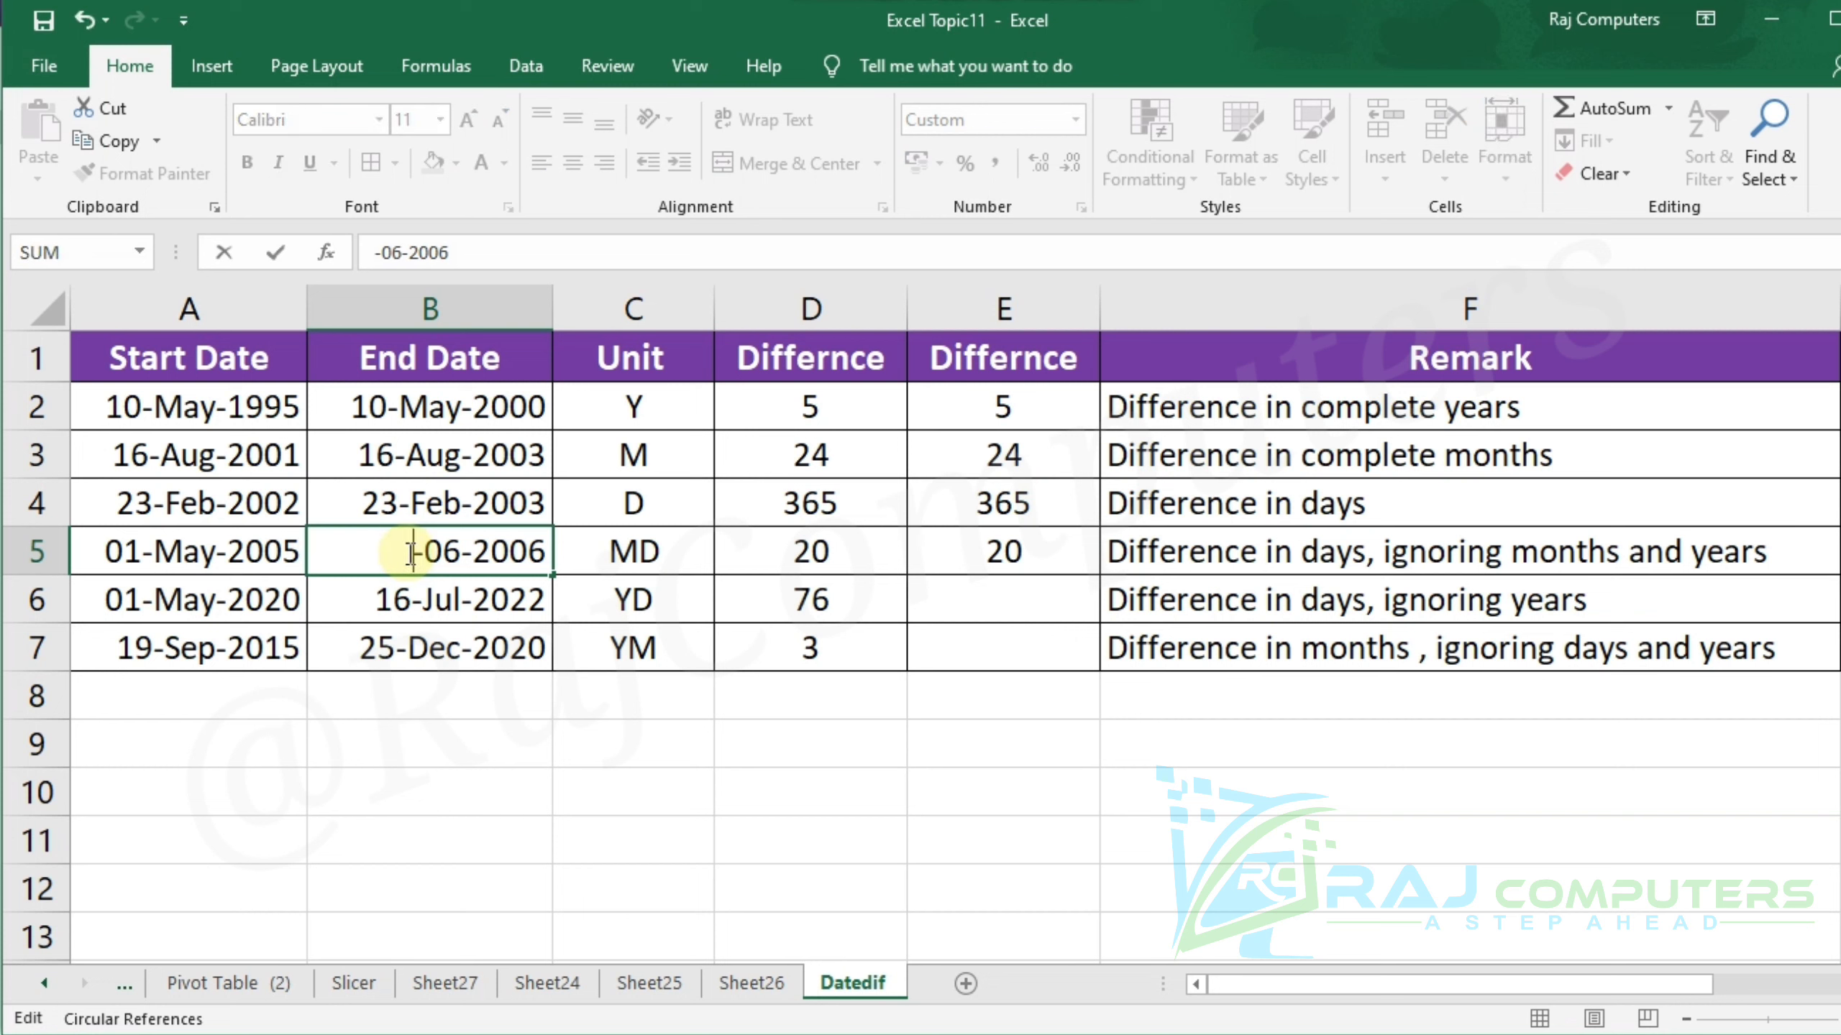
pyautogui.write('30')
pyautogui.press('Return')
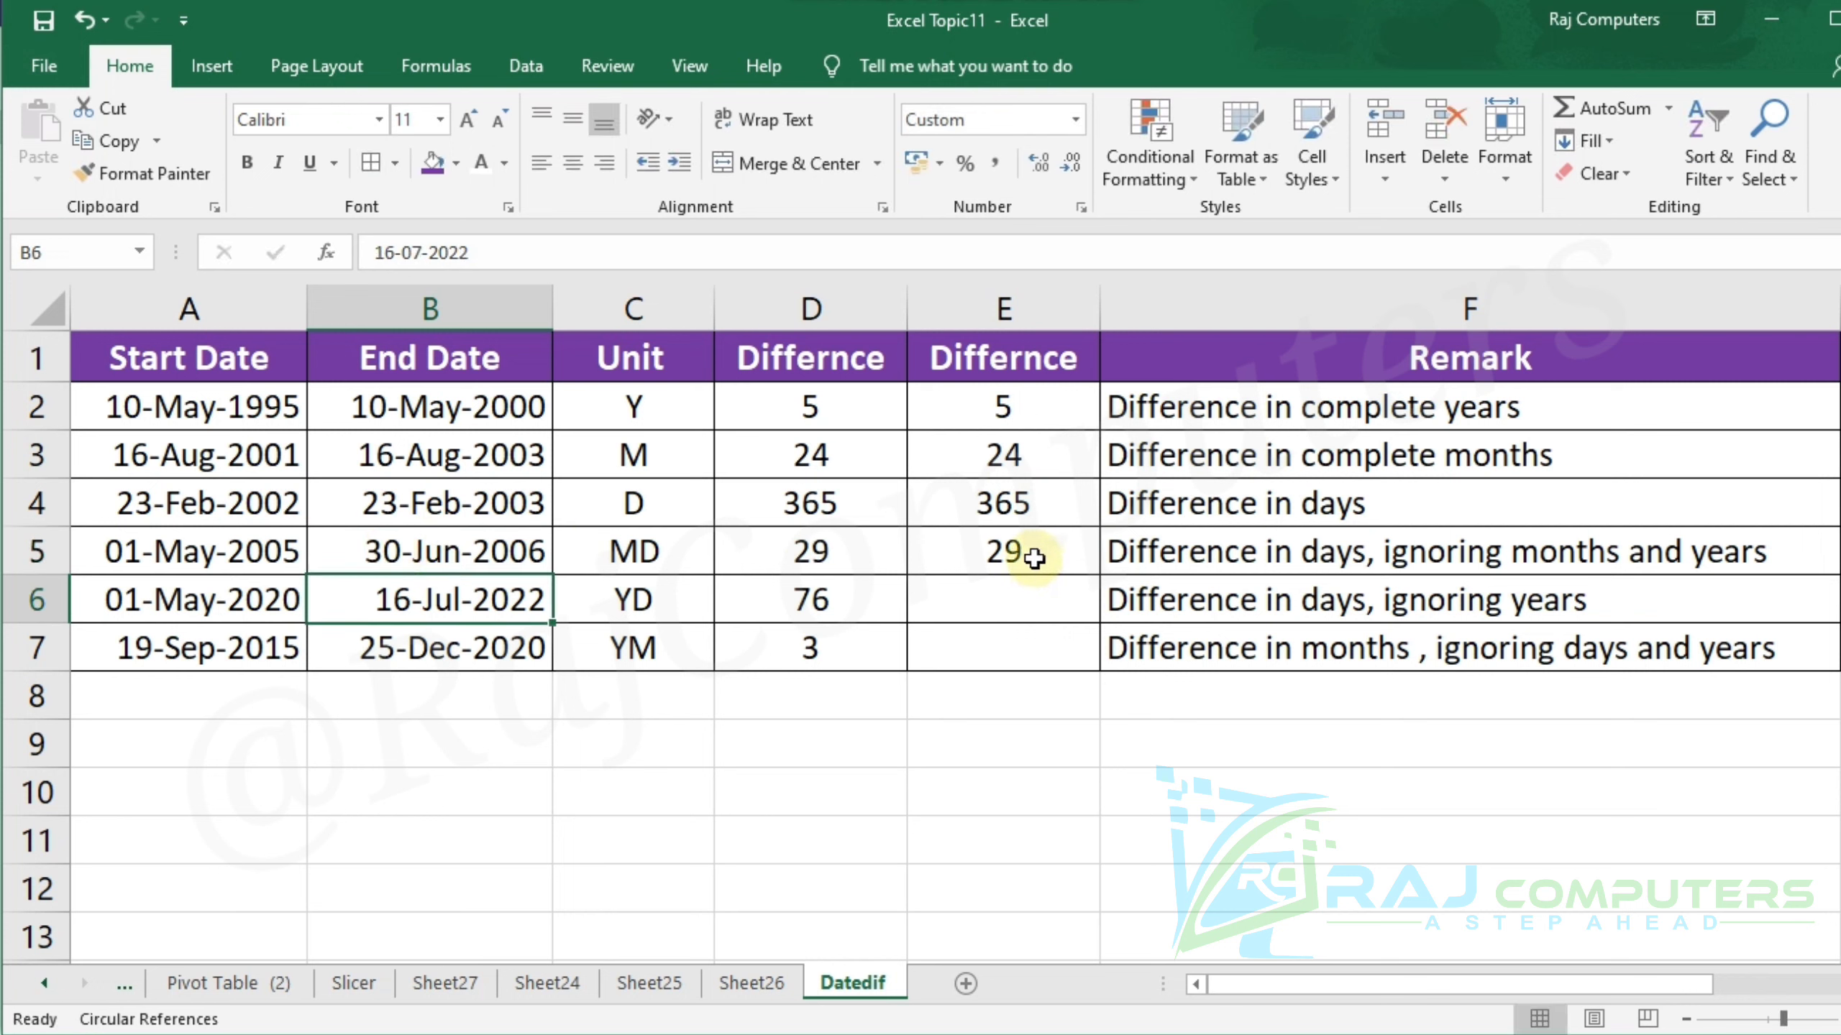
# Step: Try an end date of 31-06-2006 in cell B5 to test the MD unit formula
pyautogui.doubleClick(397, 550)
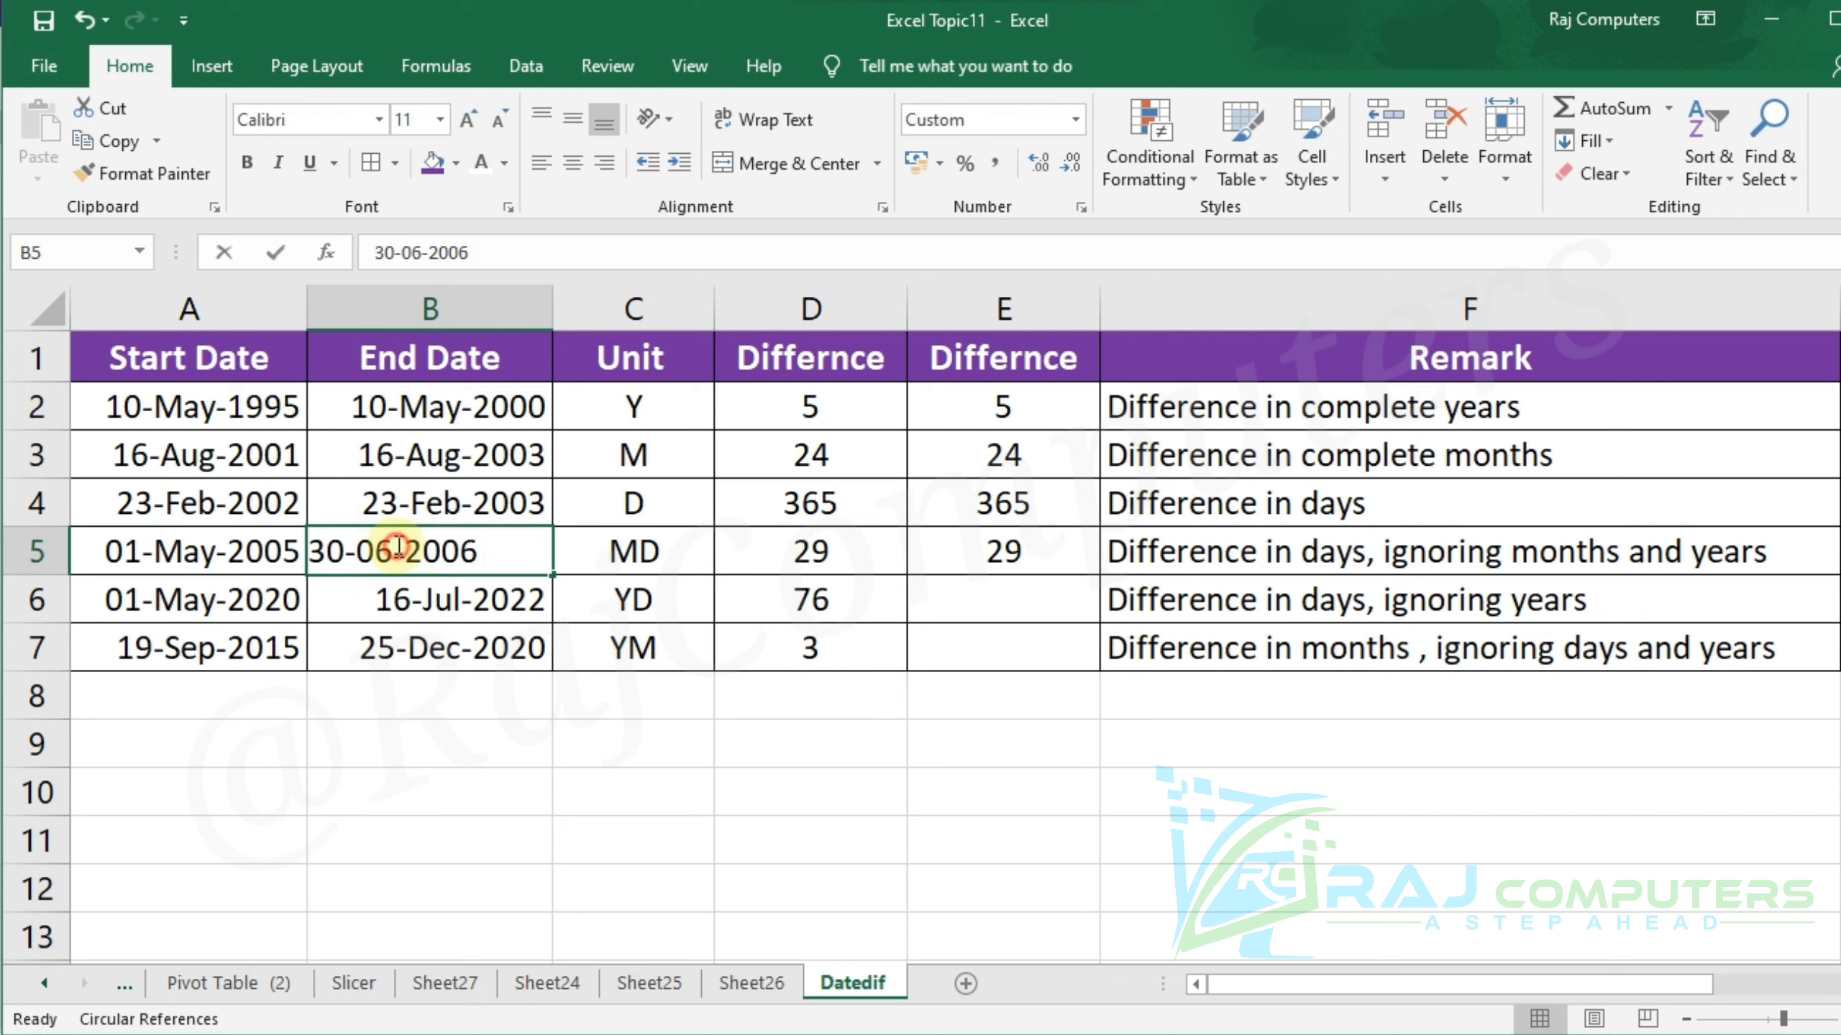
pyautogui.click(349, 551)
pyautogui.press('BackSpace')
pyautogui.write('1')
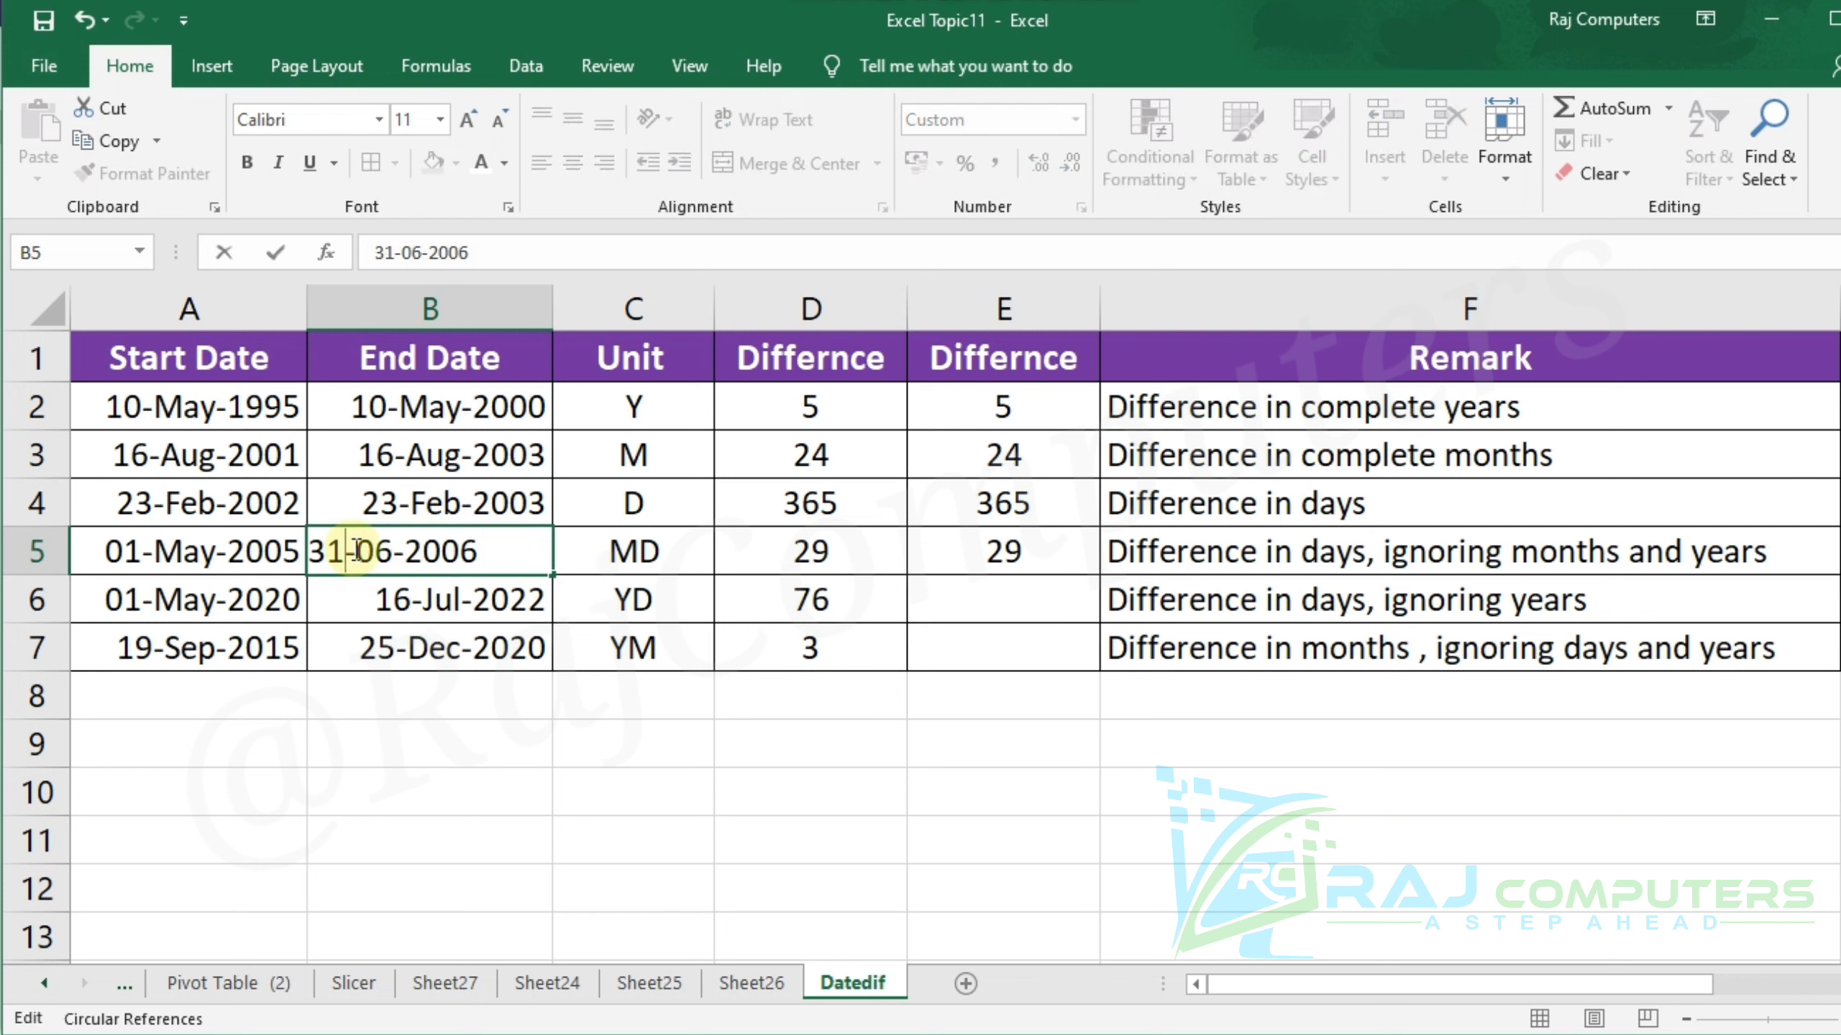
pyautogui.press('Return')
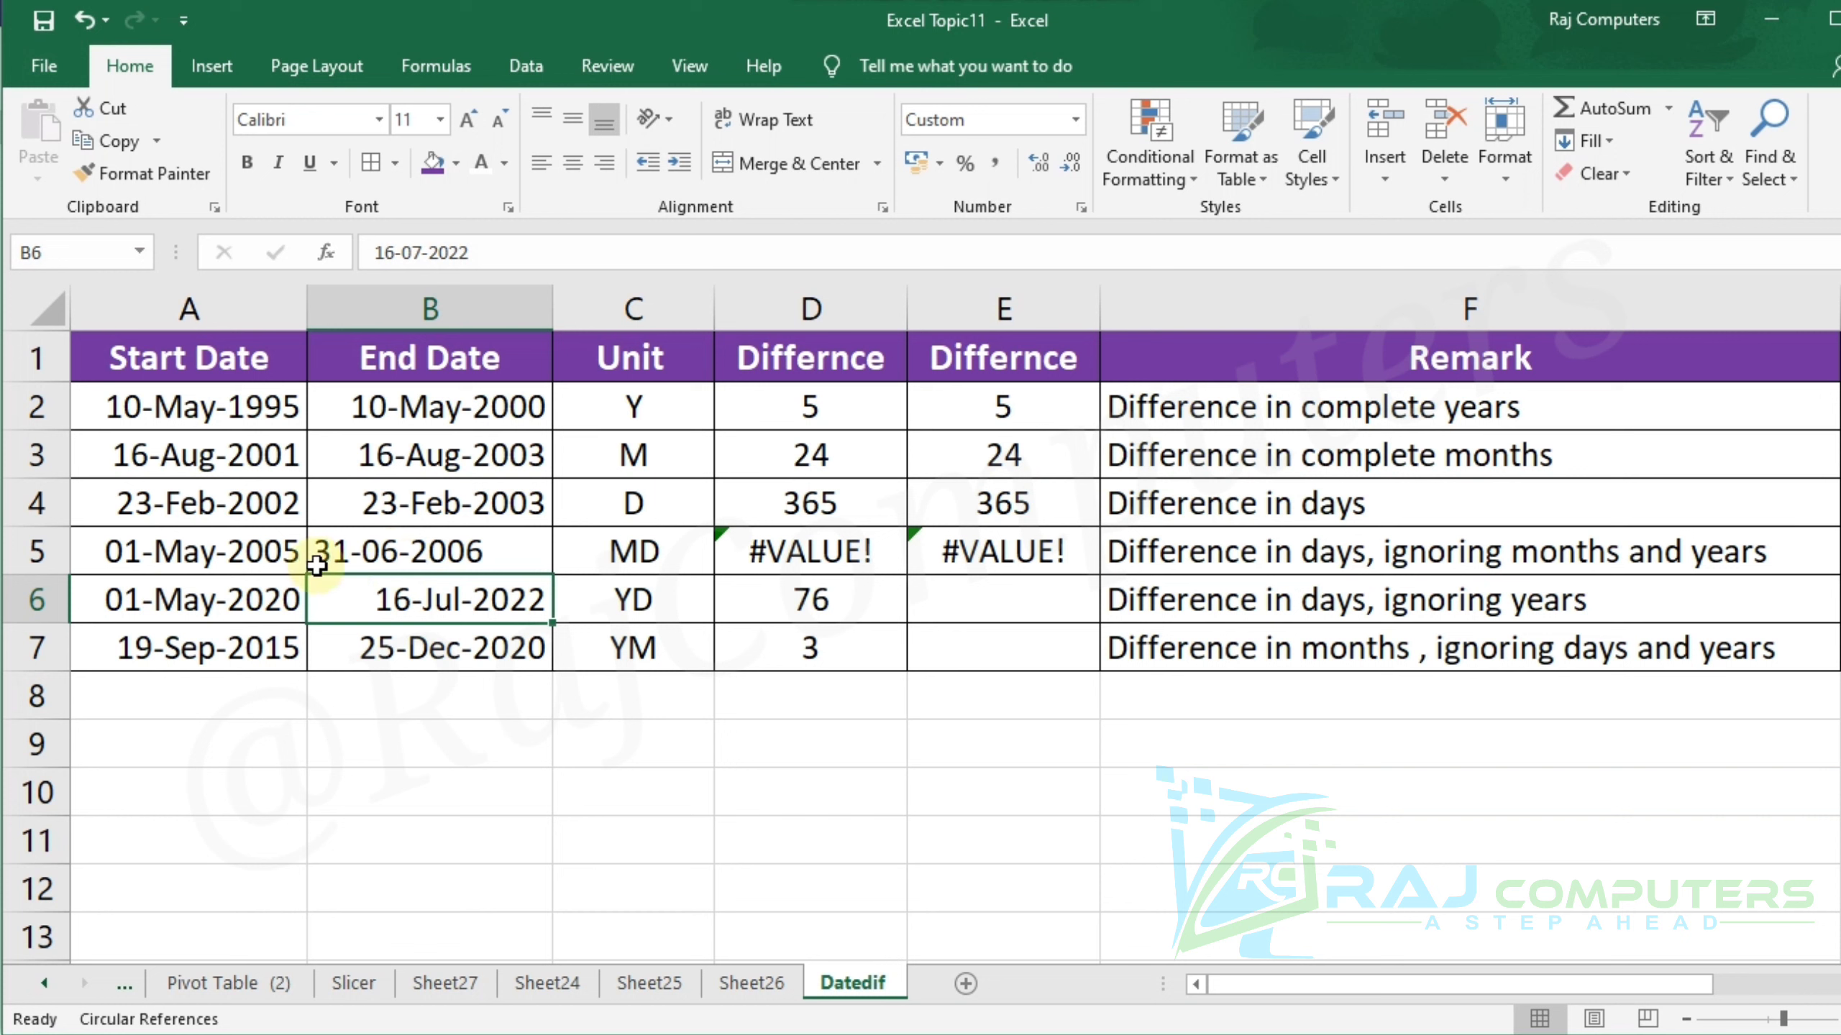
# Step: Set the day of the end date in cell B5 back to 30, giving 30-06-2006
pyautogui.doubleClick(344, 551)
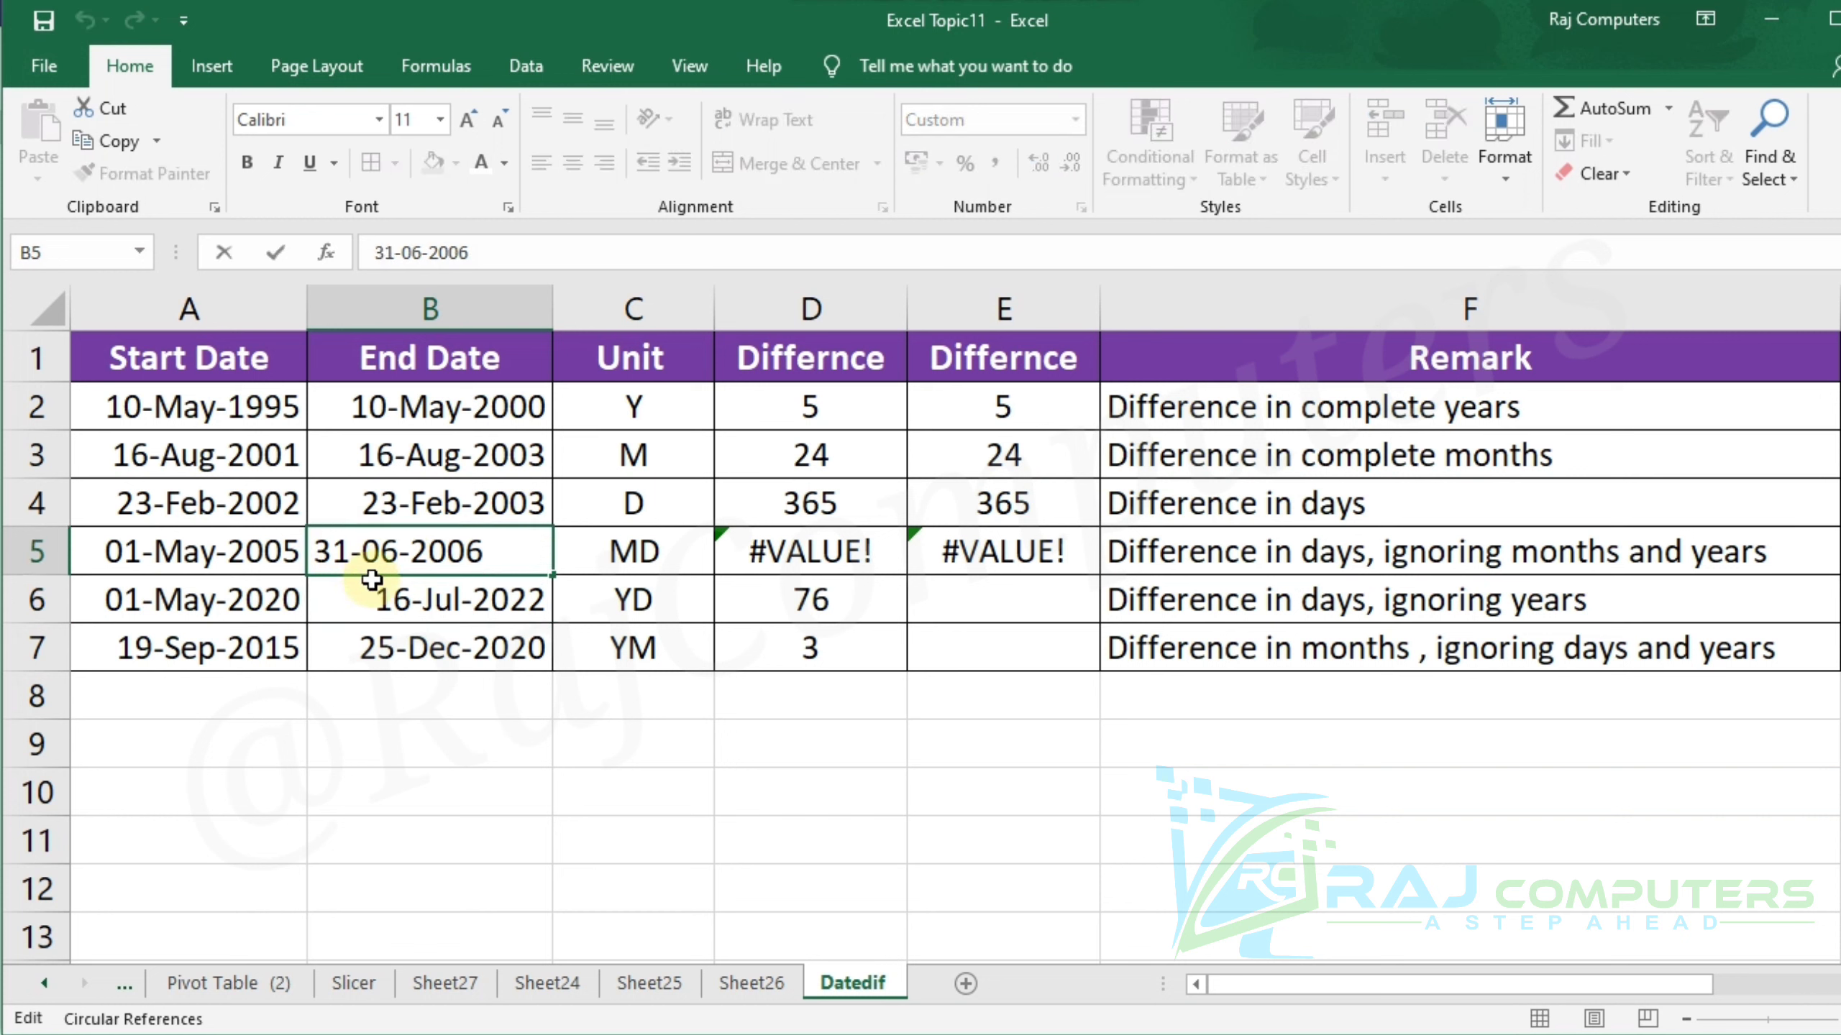
pyautogui.press('BackSpace')
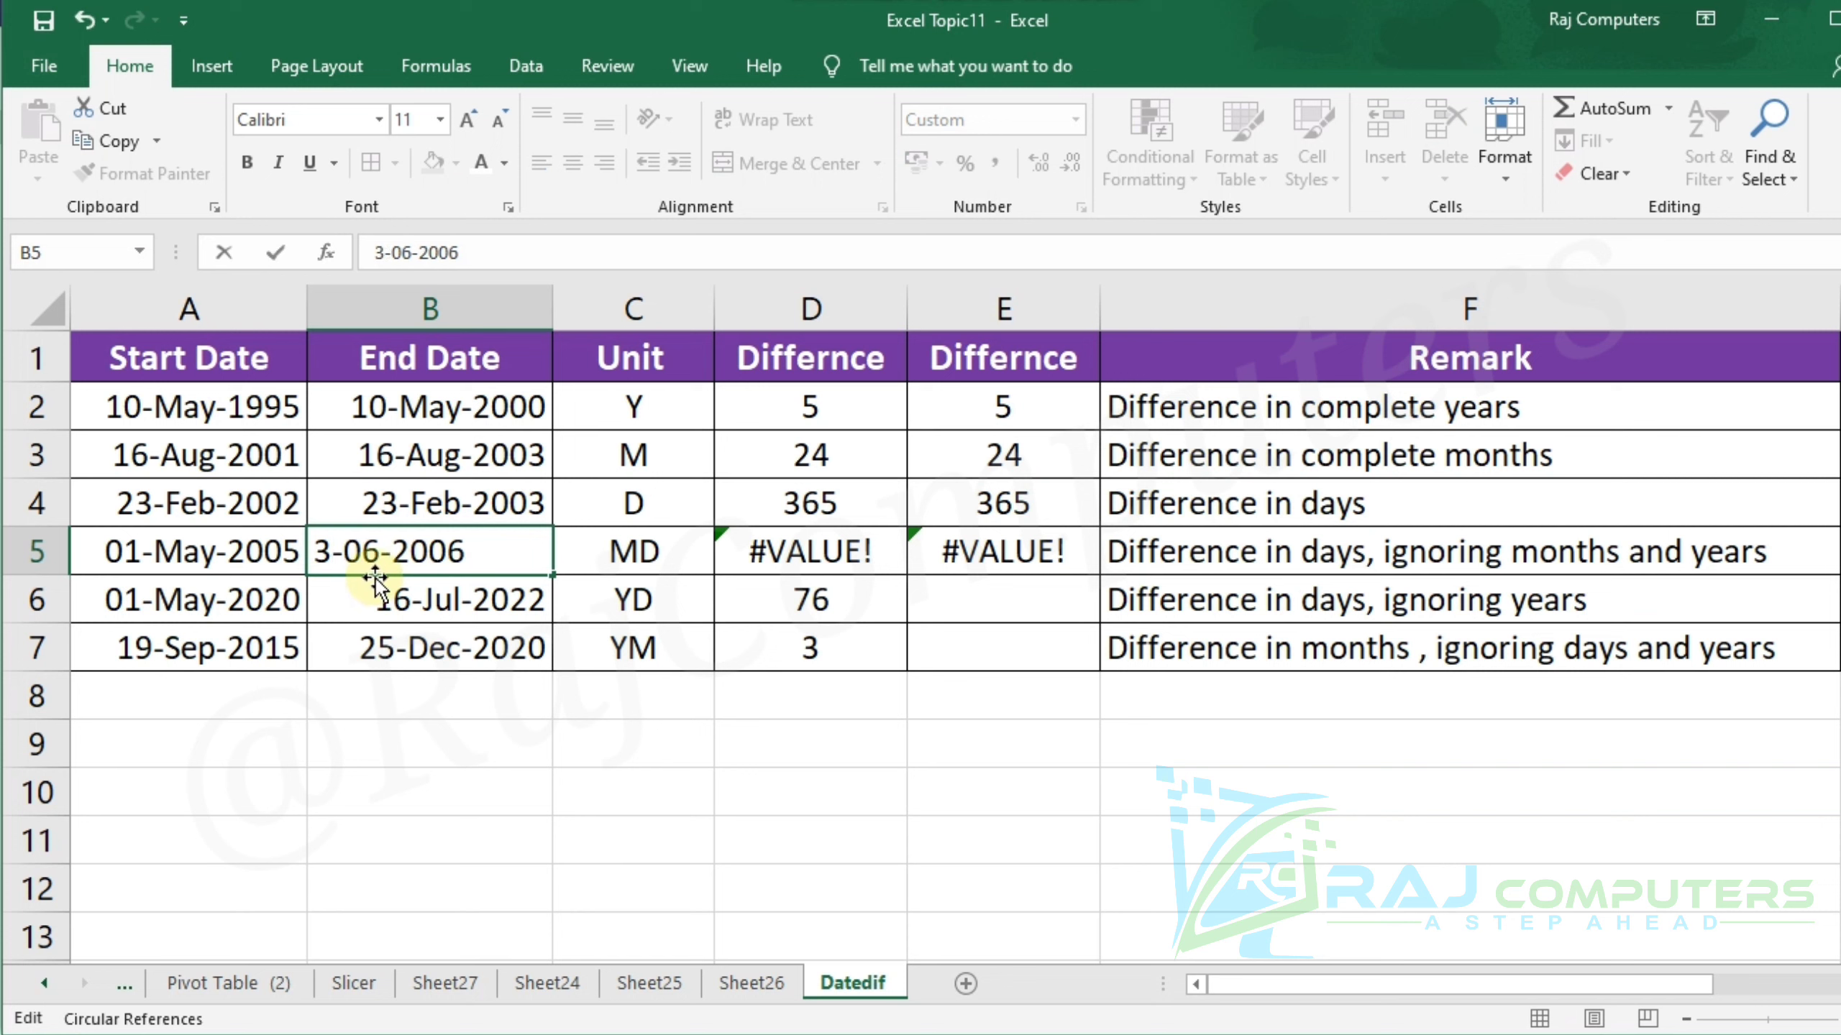
pyautogui.write('0')
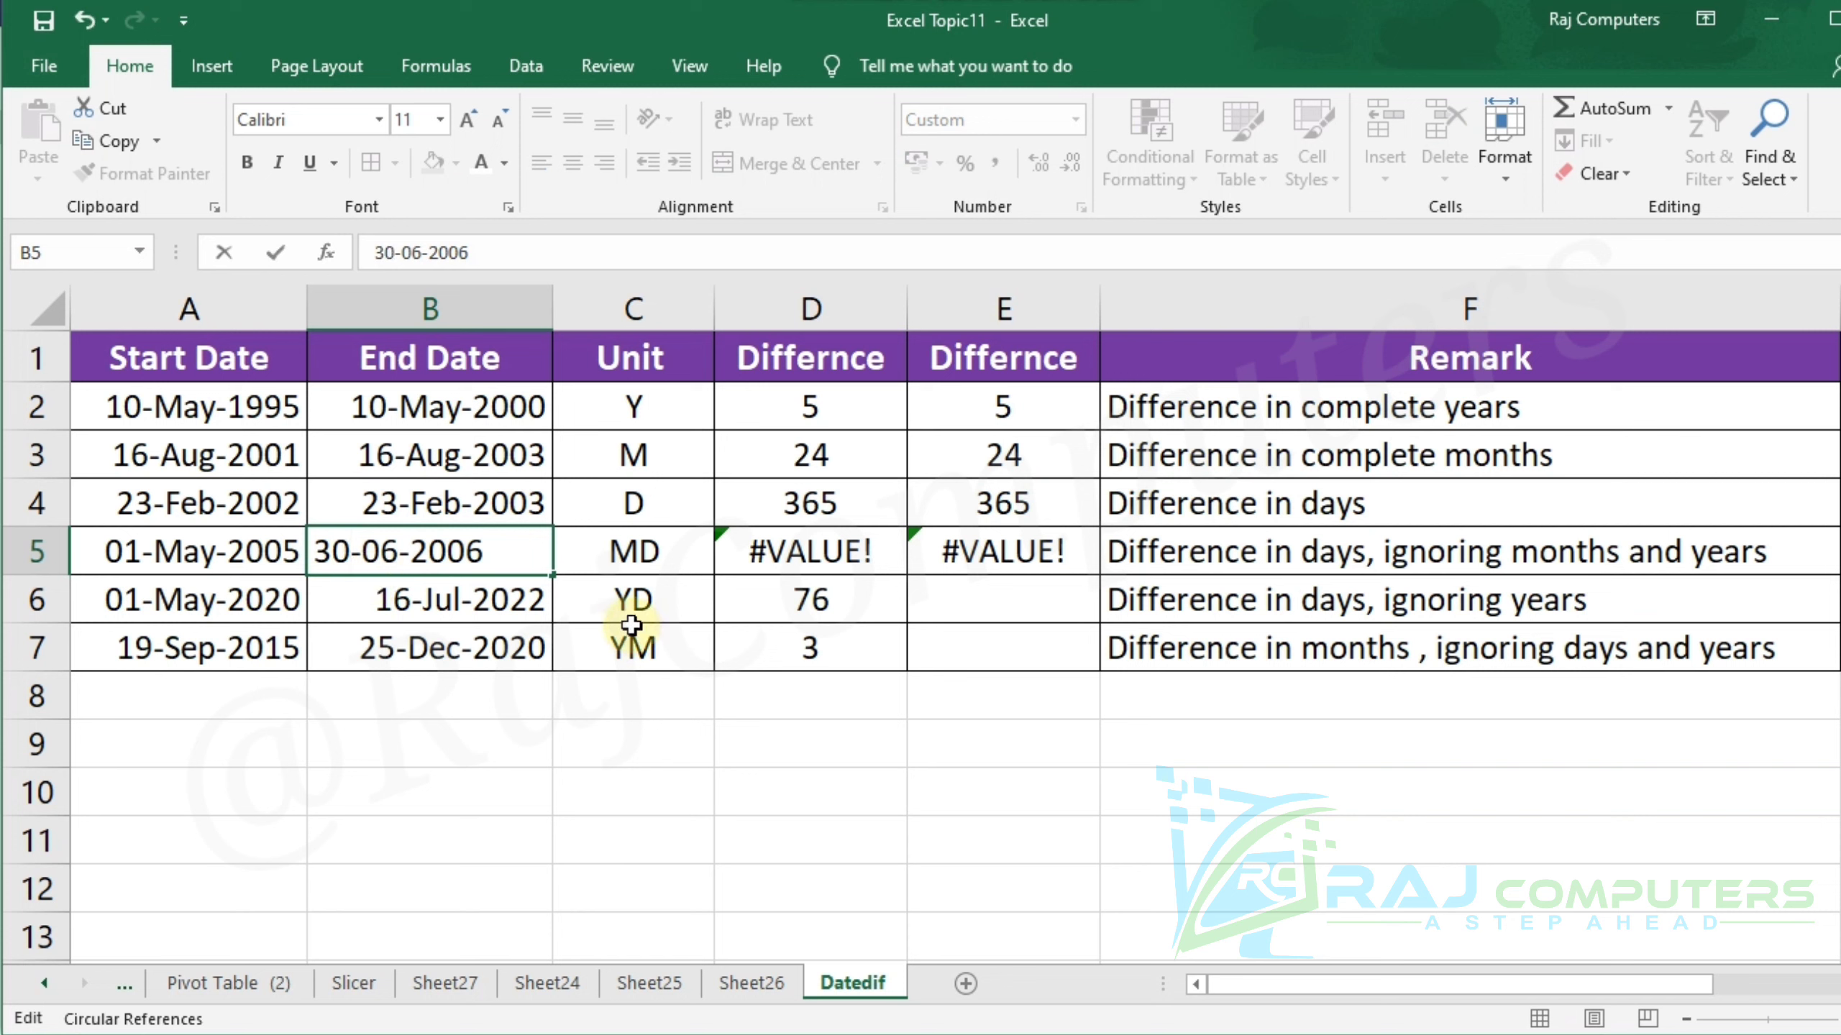
pyautogui.press('Tab')
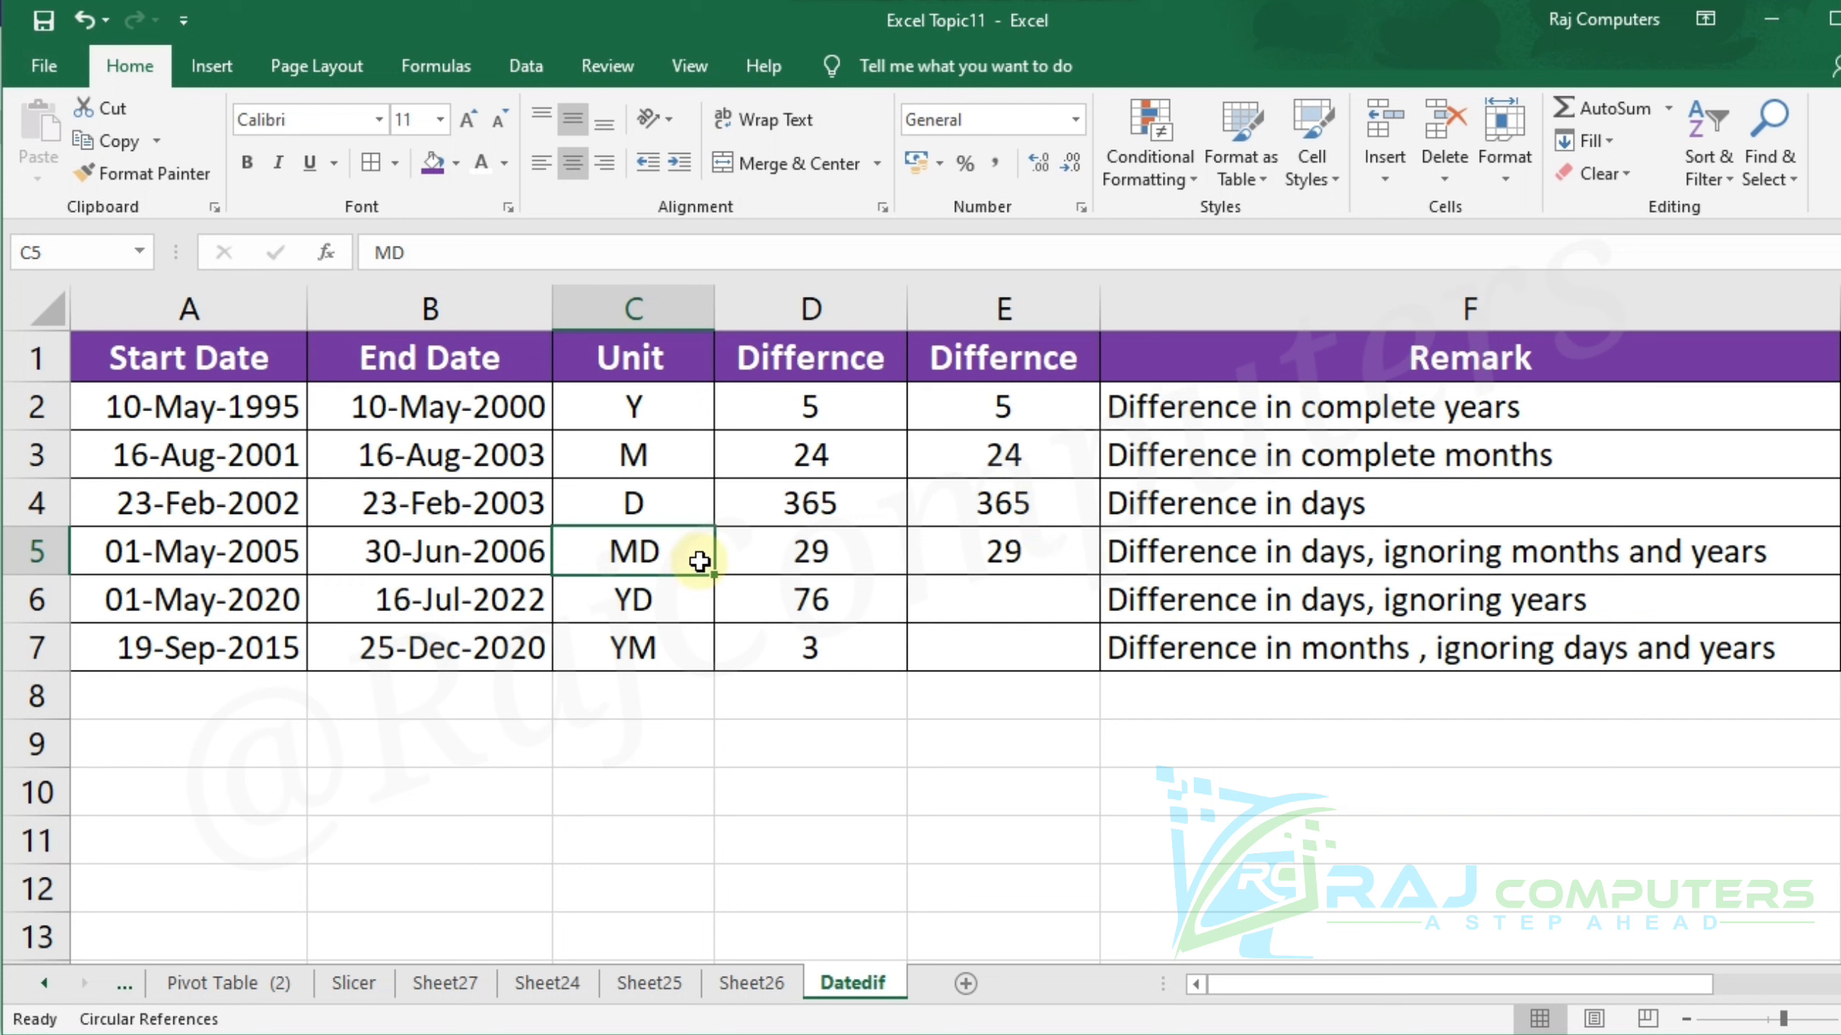
# Step: Change the end date in cell B5 to 15-06-2006 to test the MD unit formula
pyautogui.doubleClick(399, 549)
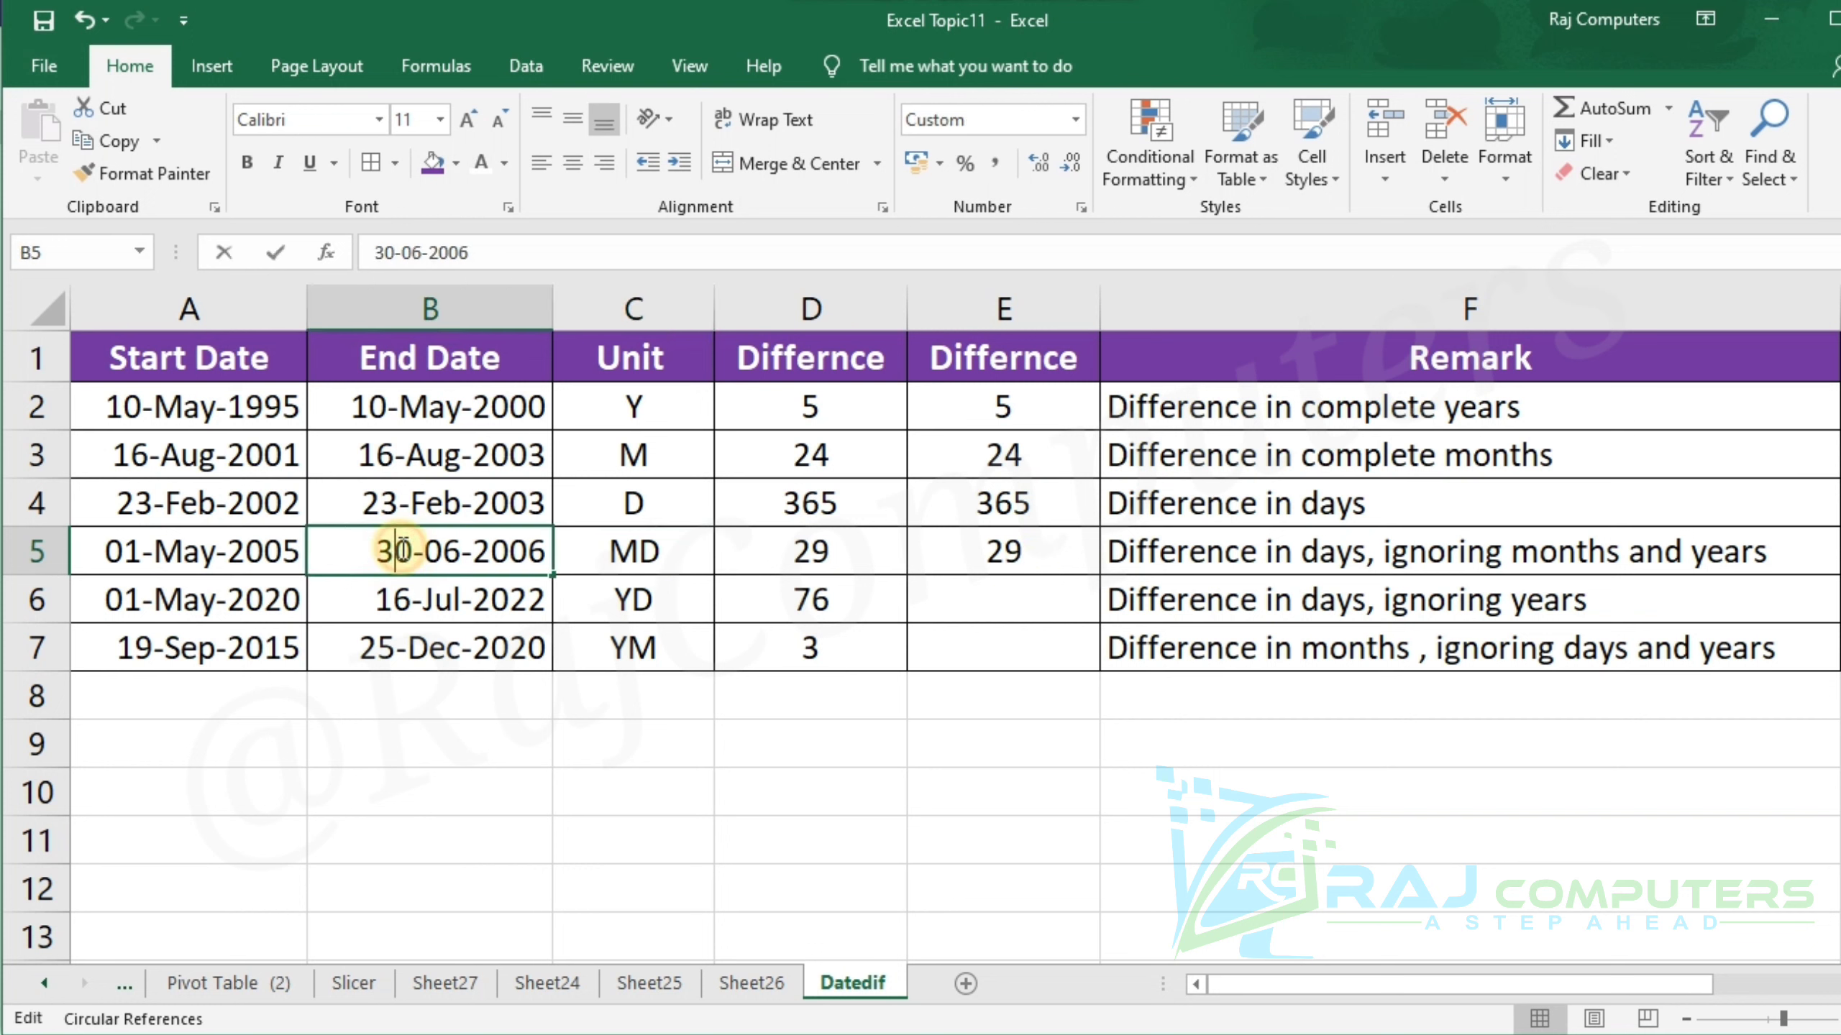
pyautogui.press('BackSpace')
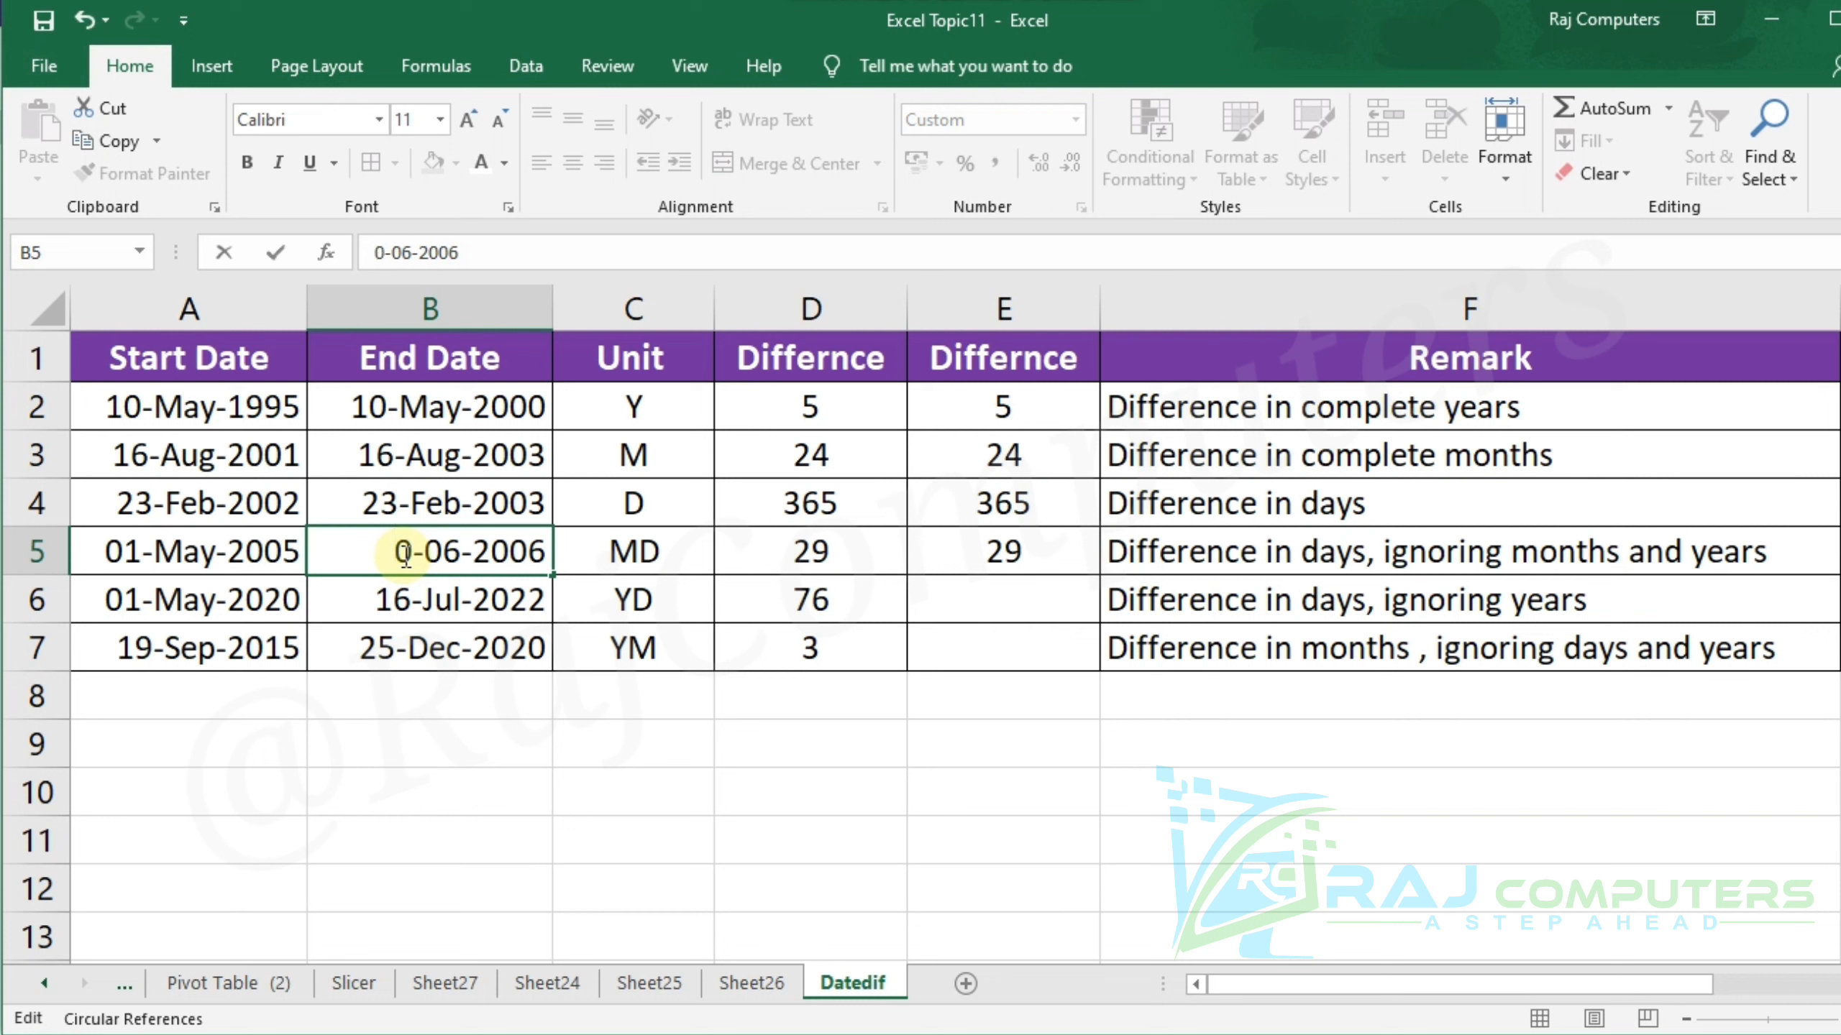
pyautogui.press('Delete')
pyautogui.write('15')
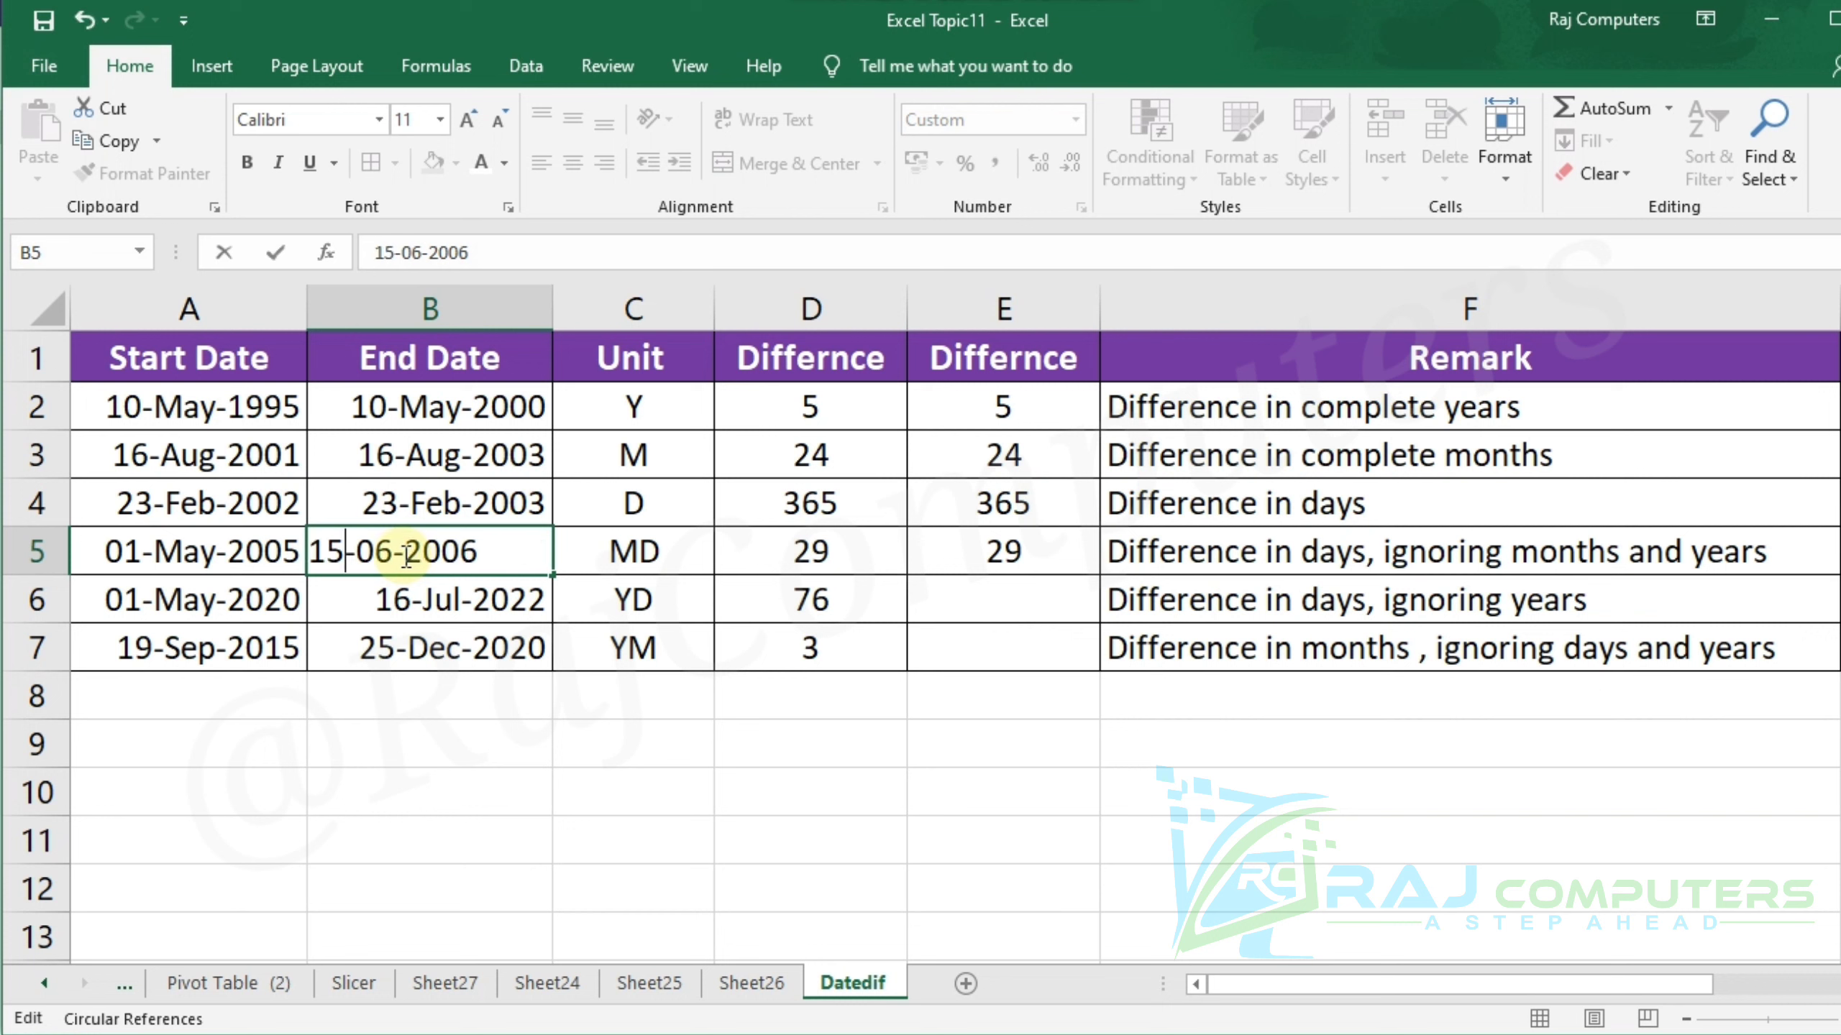
pyautogui.press('Return')
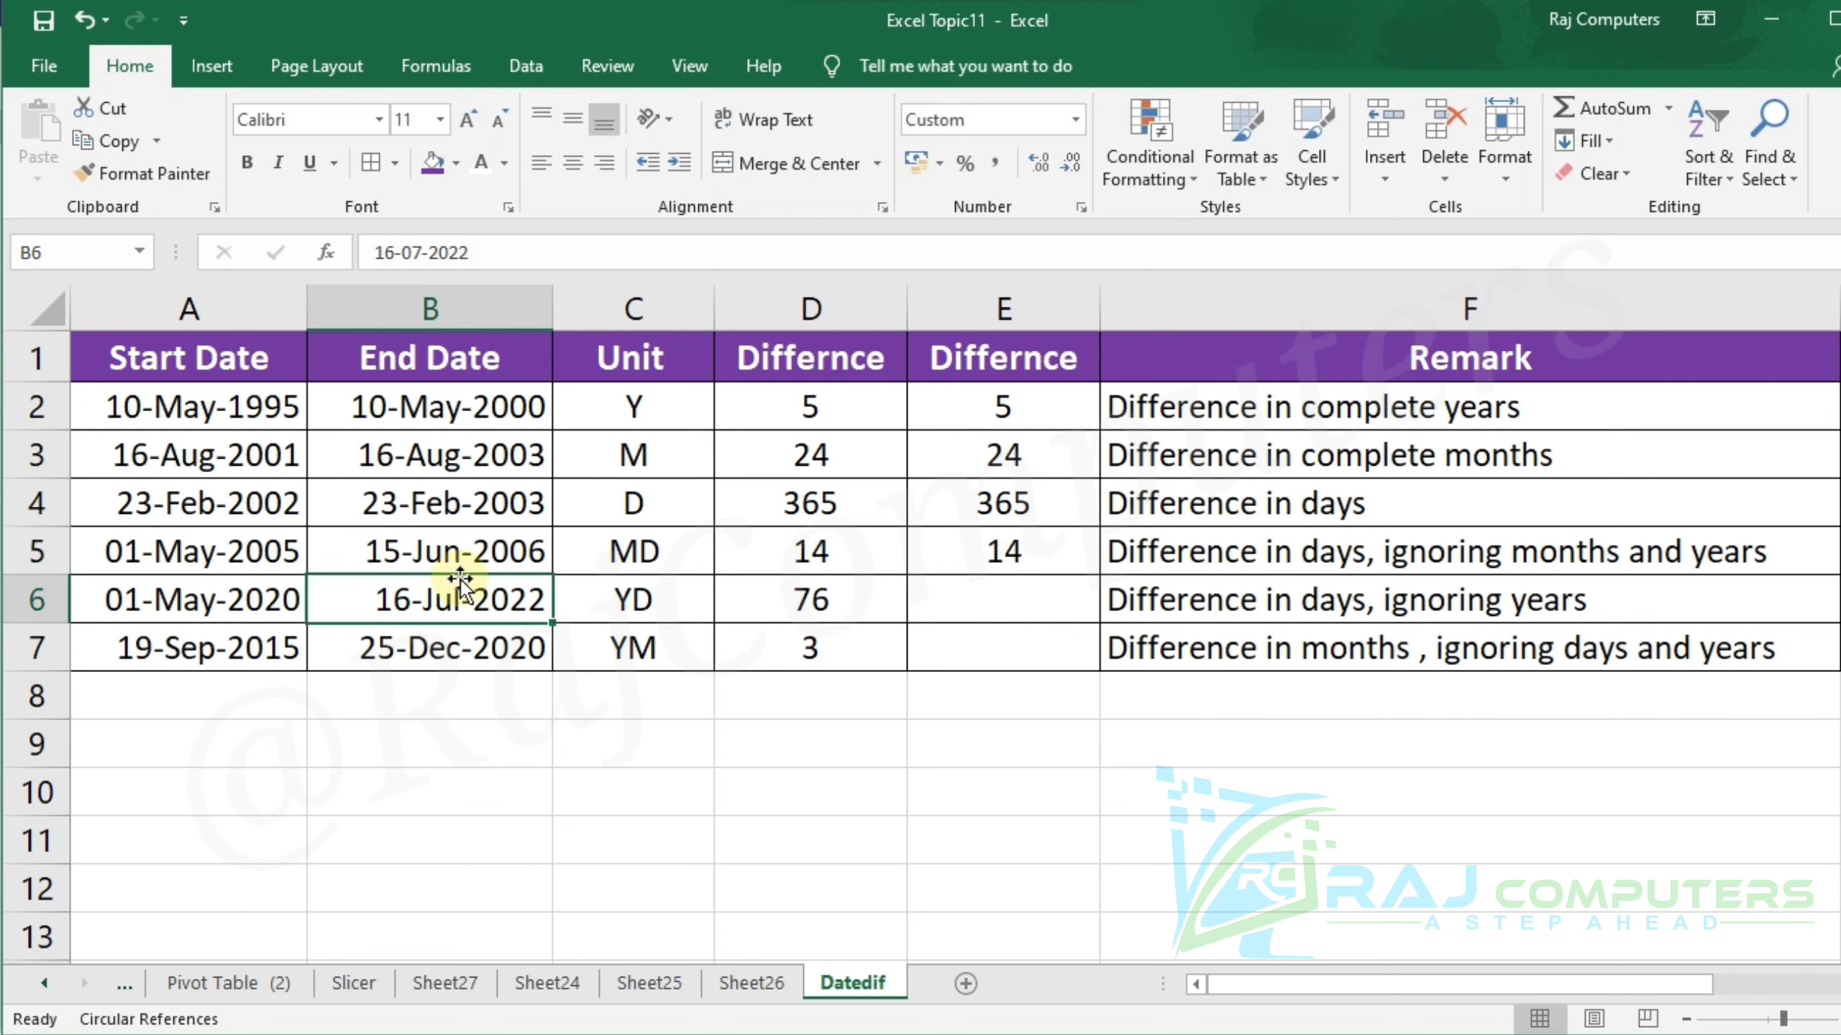
# Step: Change the end date in cell B5 to 11-06-2006 to test the MD unit formula
pyautogui.doubleClick(396, 554)
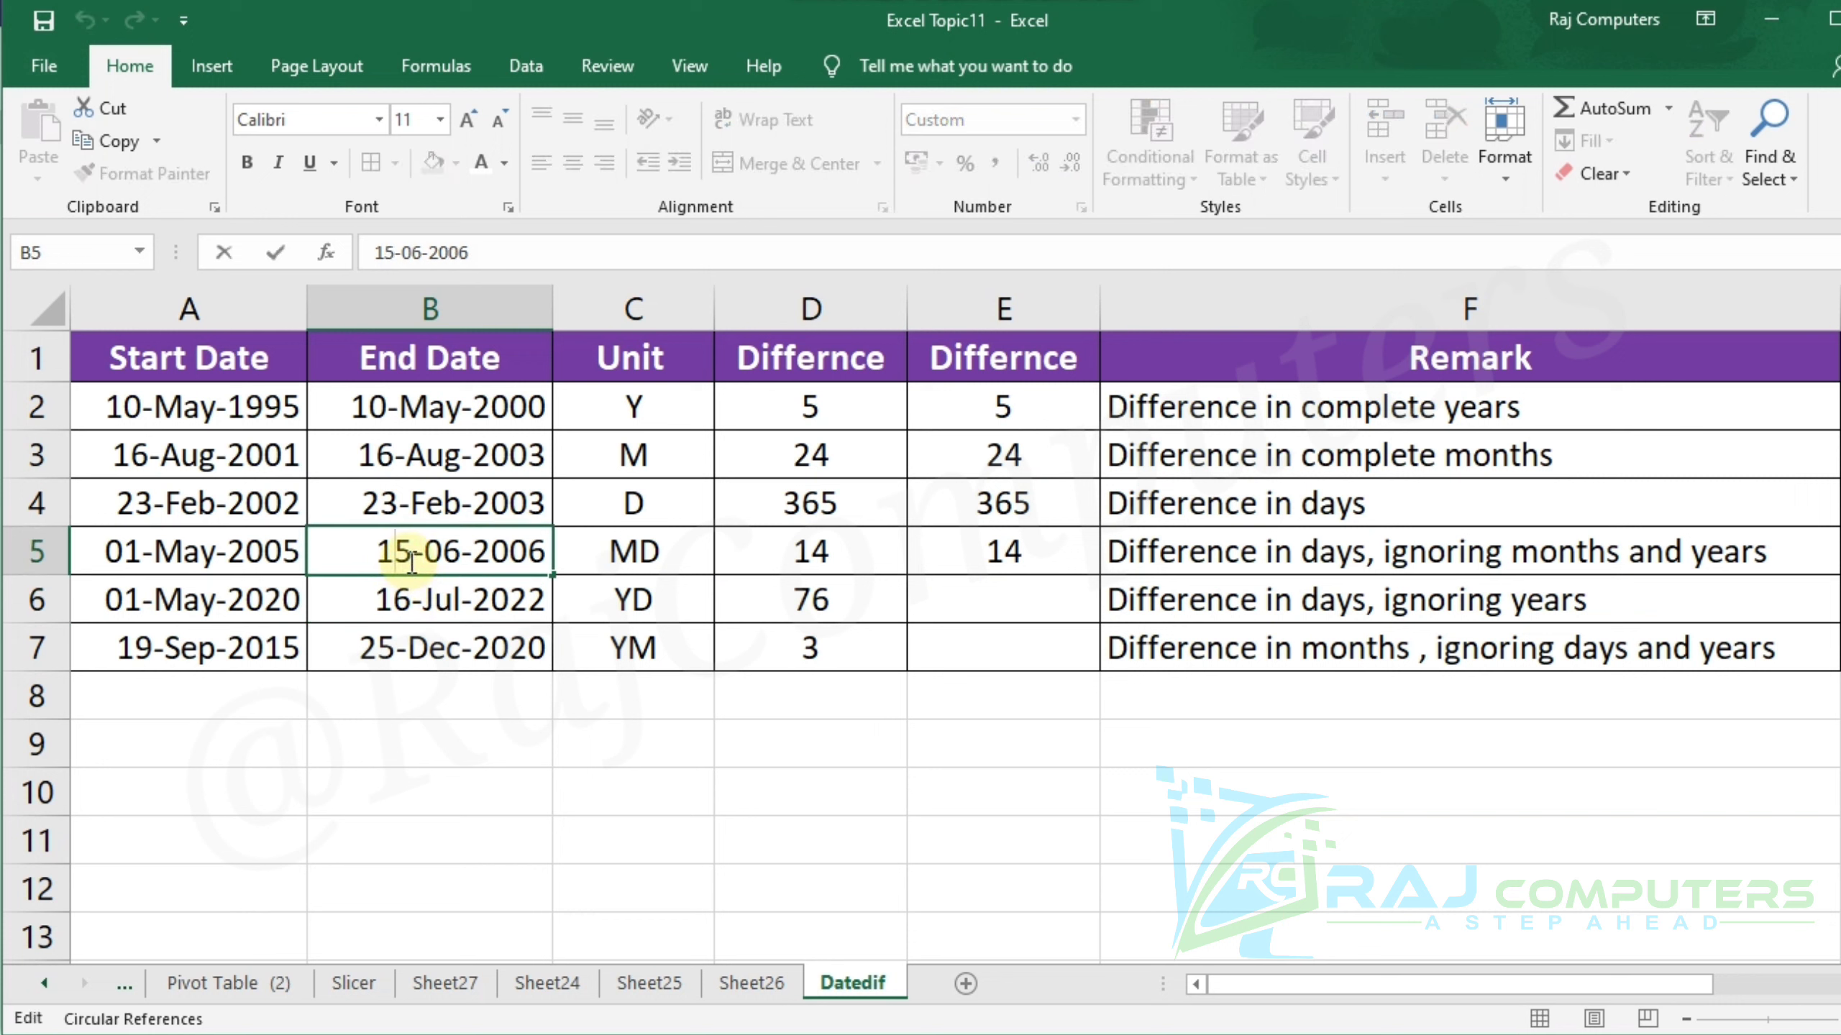
pyautogui.click(411, 563)
pyautogui.press('BackSpace')
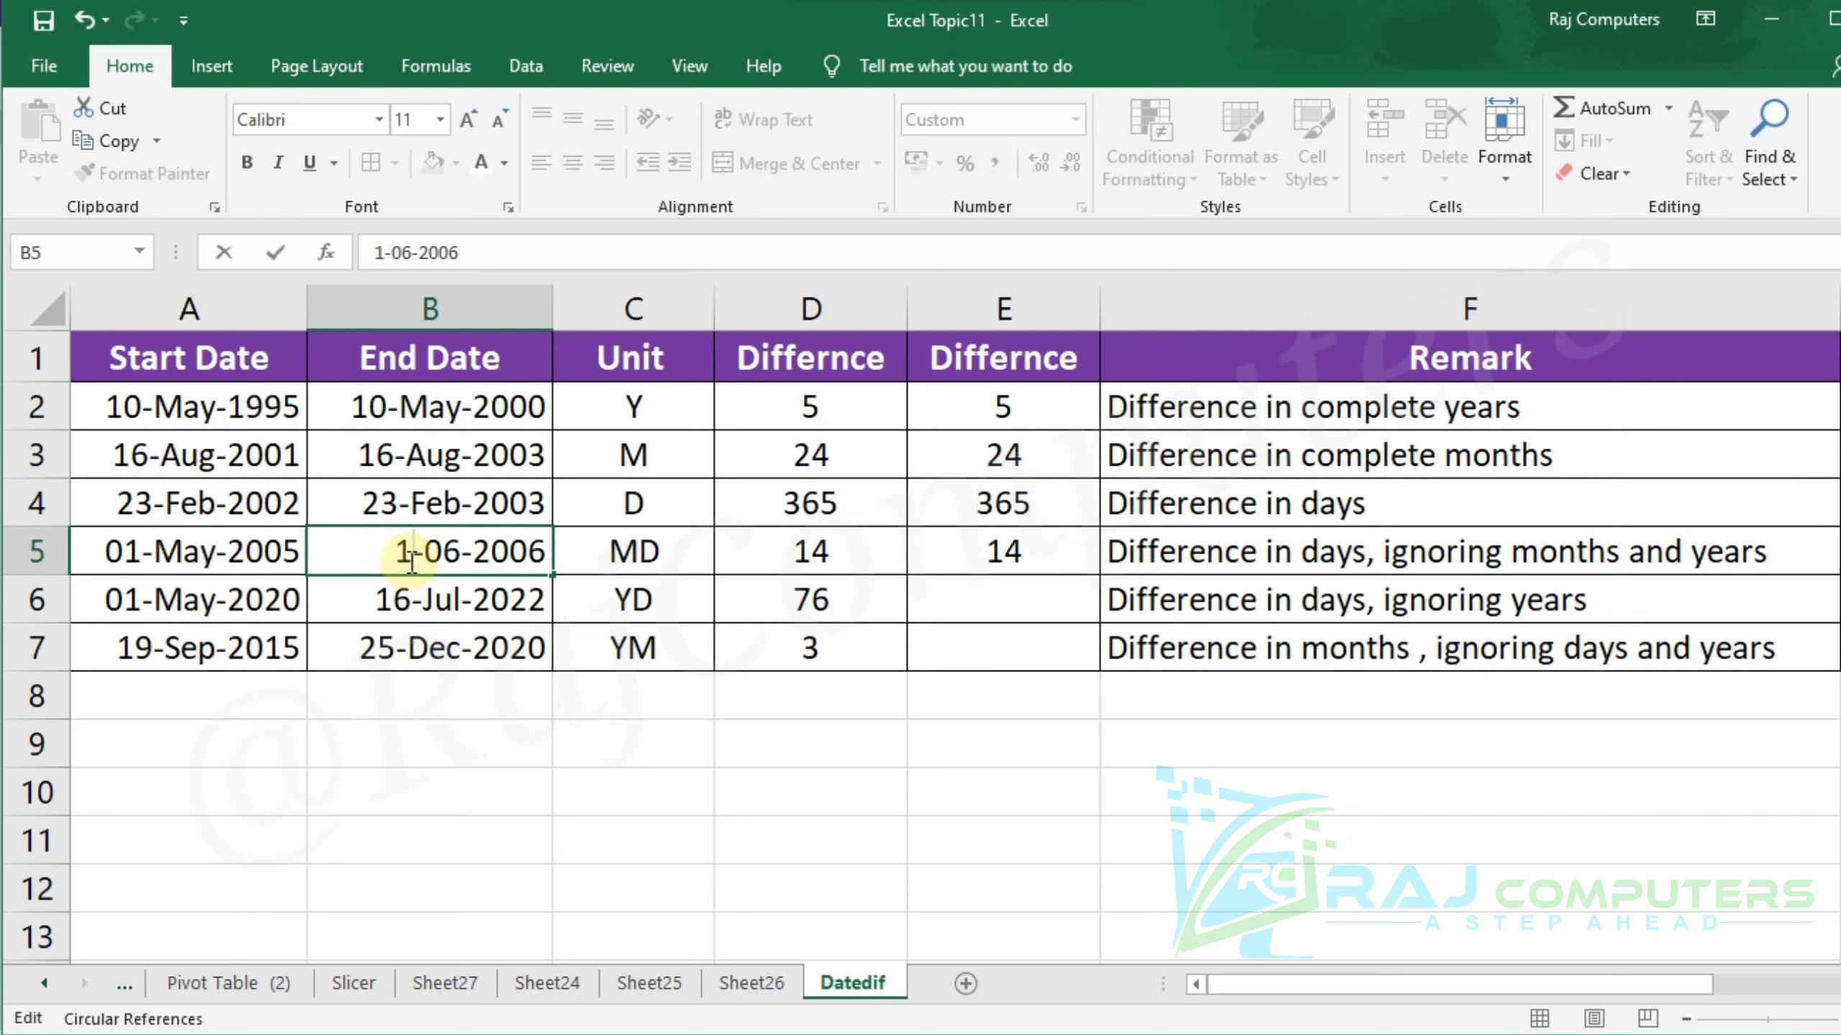
pyautogui.write('1')
pyautogui.press('Return')
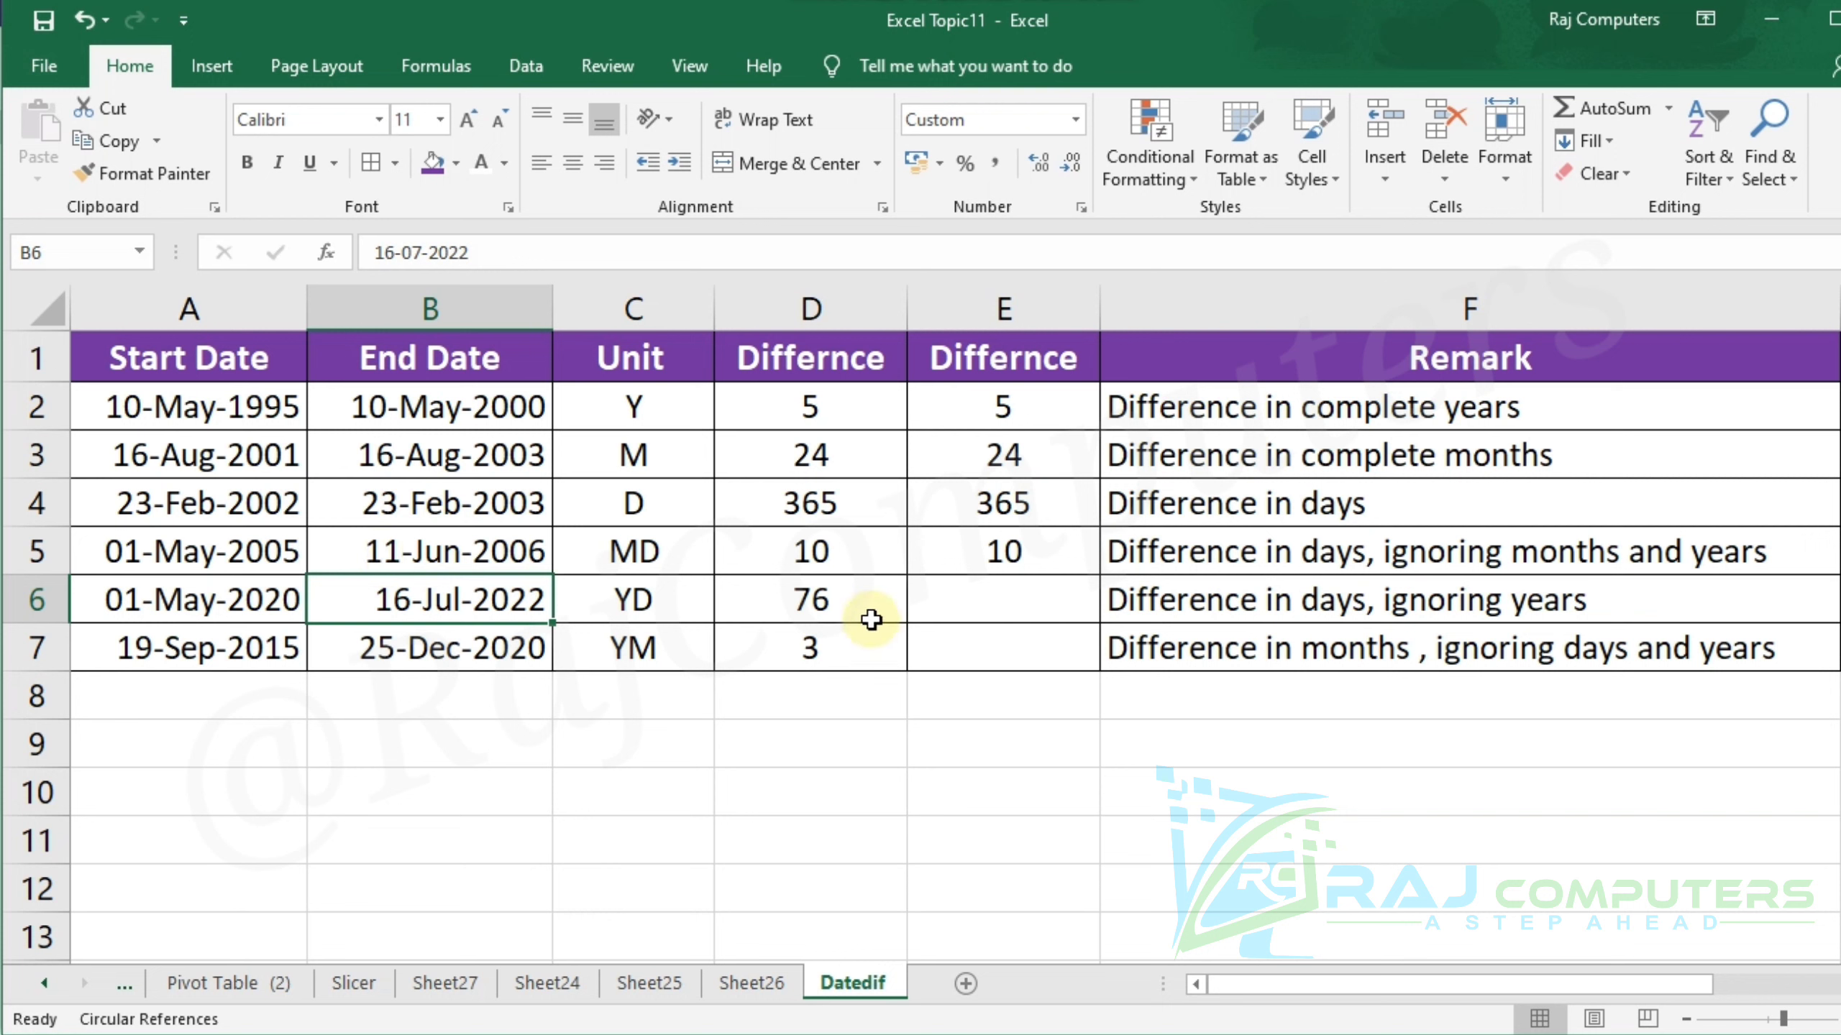
# Step: Change the end date in cell B6 to 16-05-2022 to test the difference in days, ignoring years
pyautogui.click(991, 591)
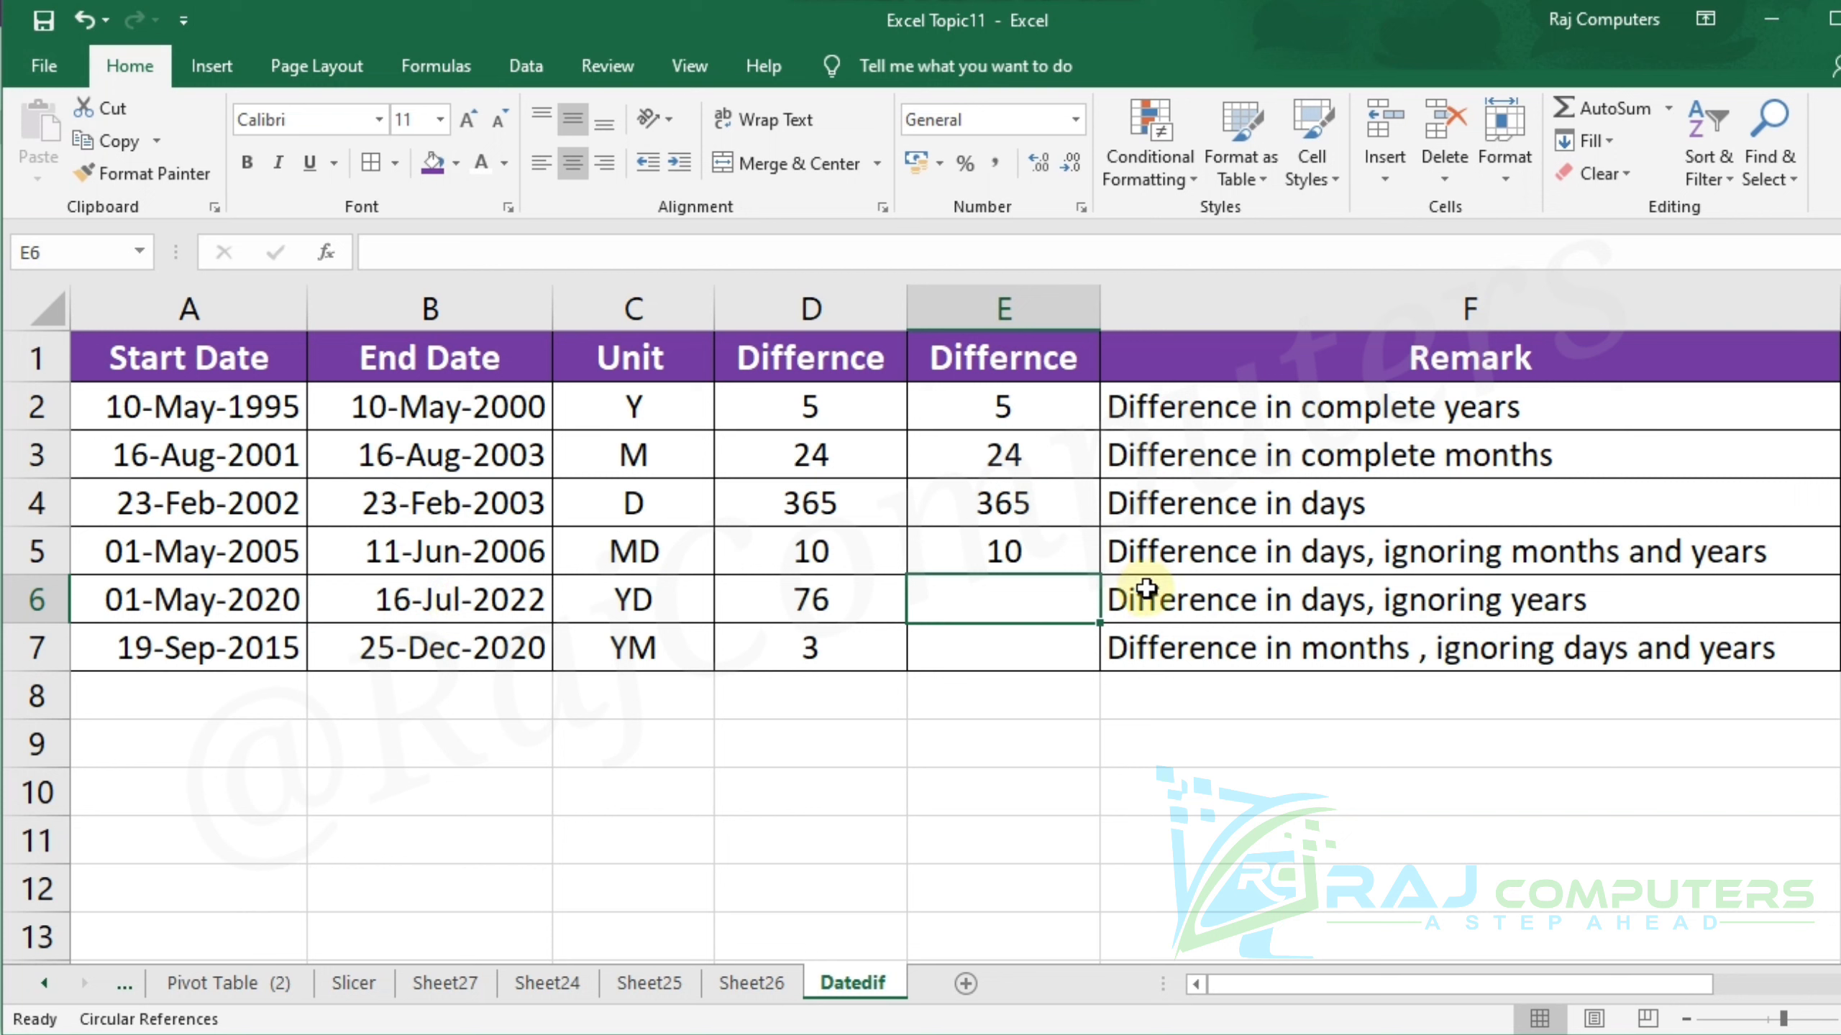
pyautogui.click(445, 599)
pyautogui.doubleClick(445, 599)
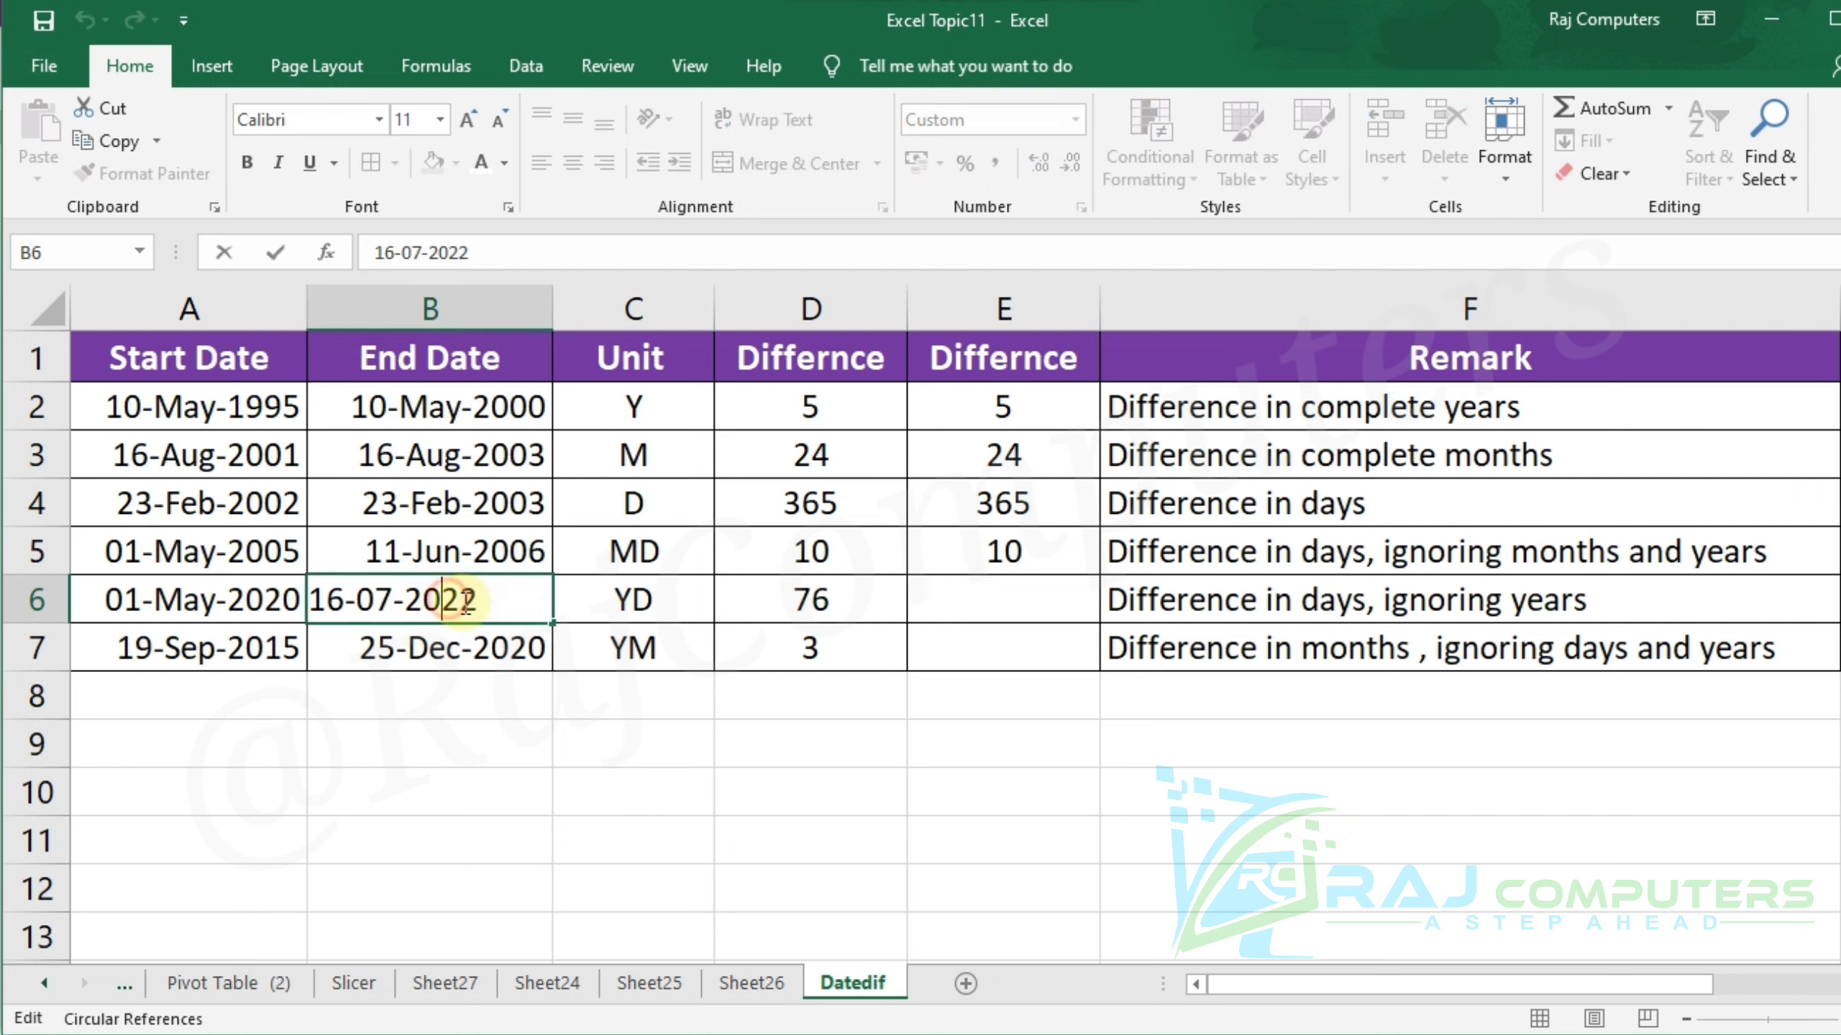
pyautogui.click(390, 601)
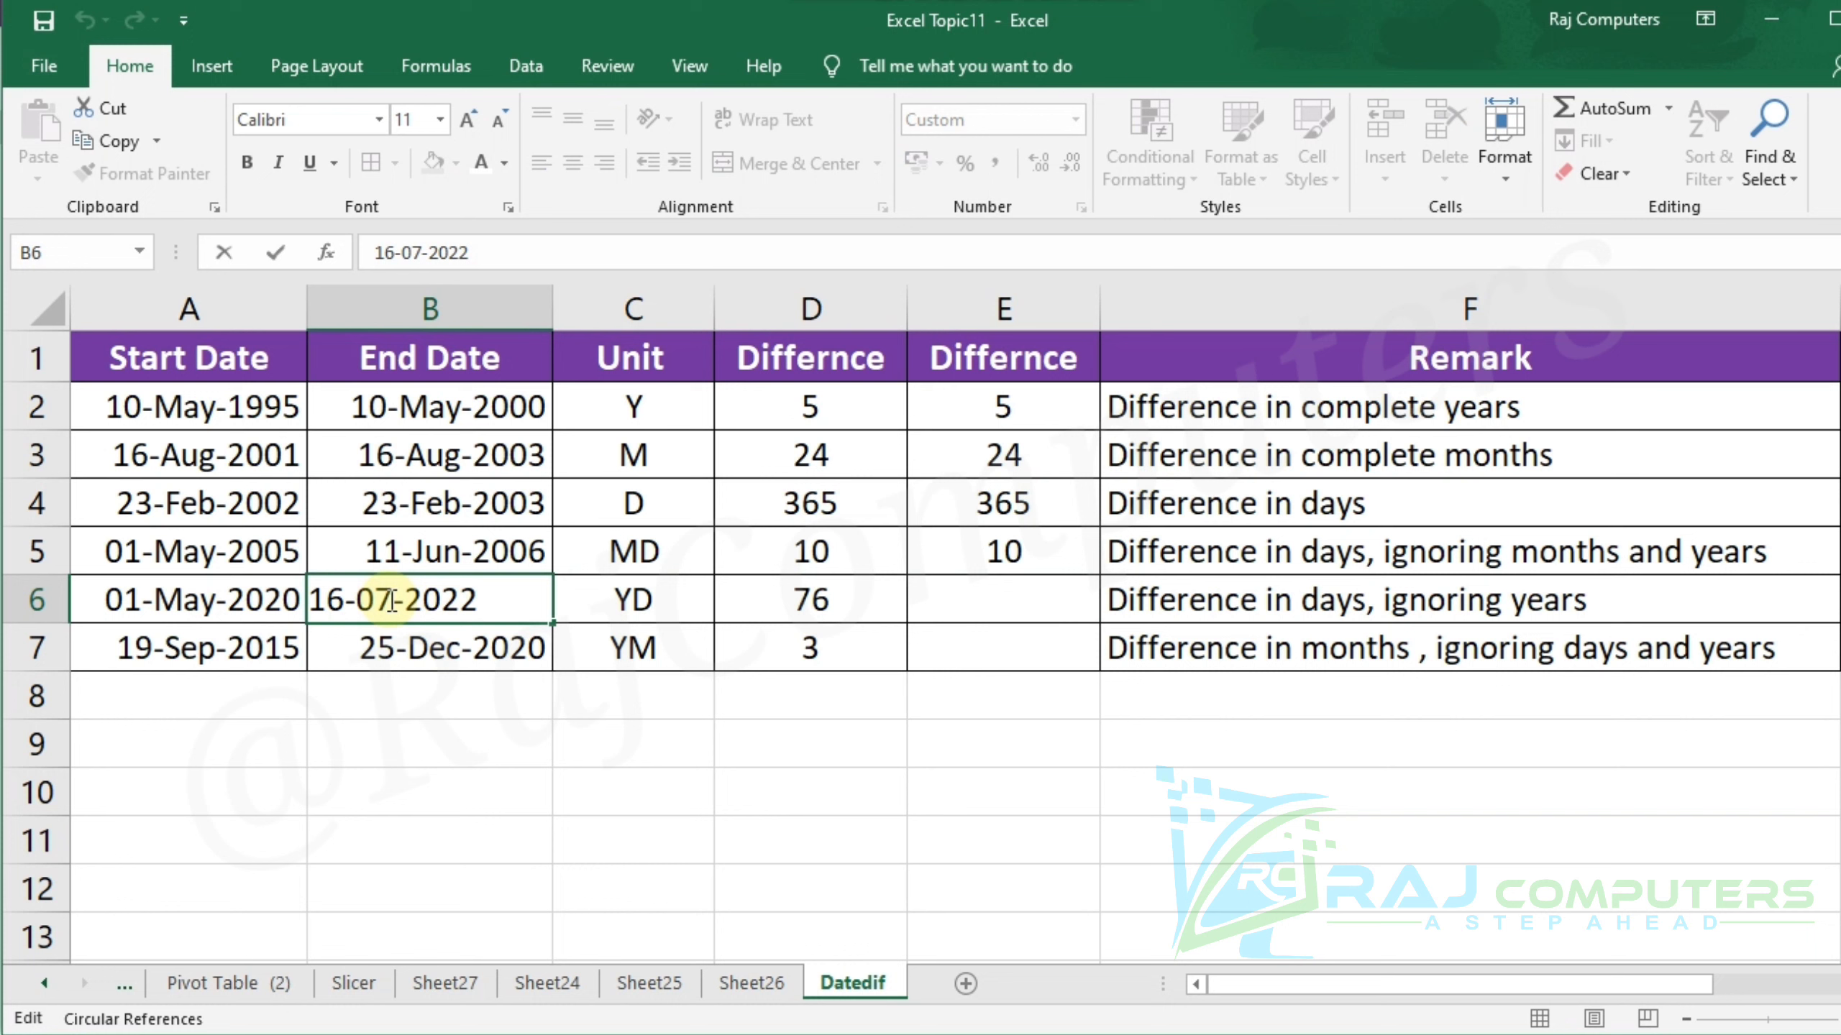
pyautogui.press('BackSpace')
pyautogui.write('5')
pyautogui.press('Return')
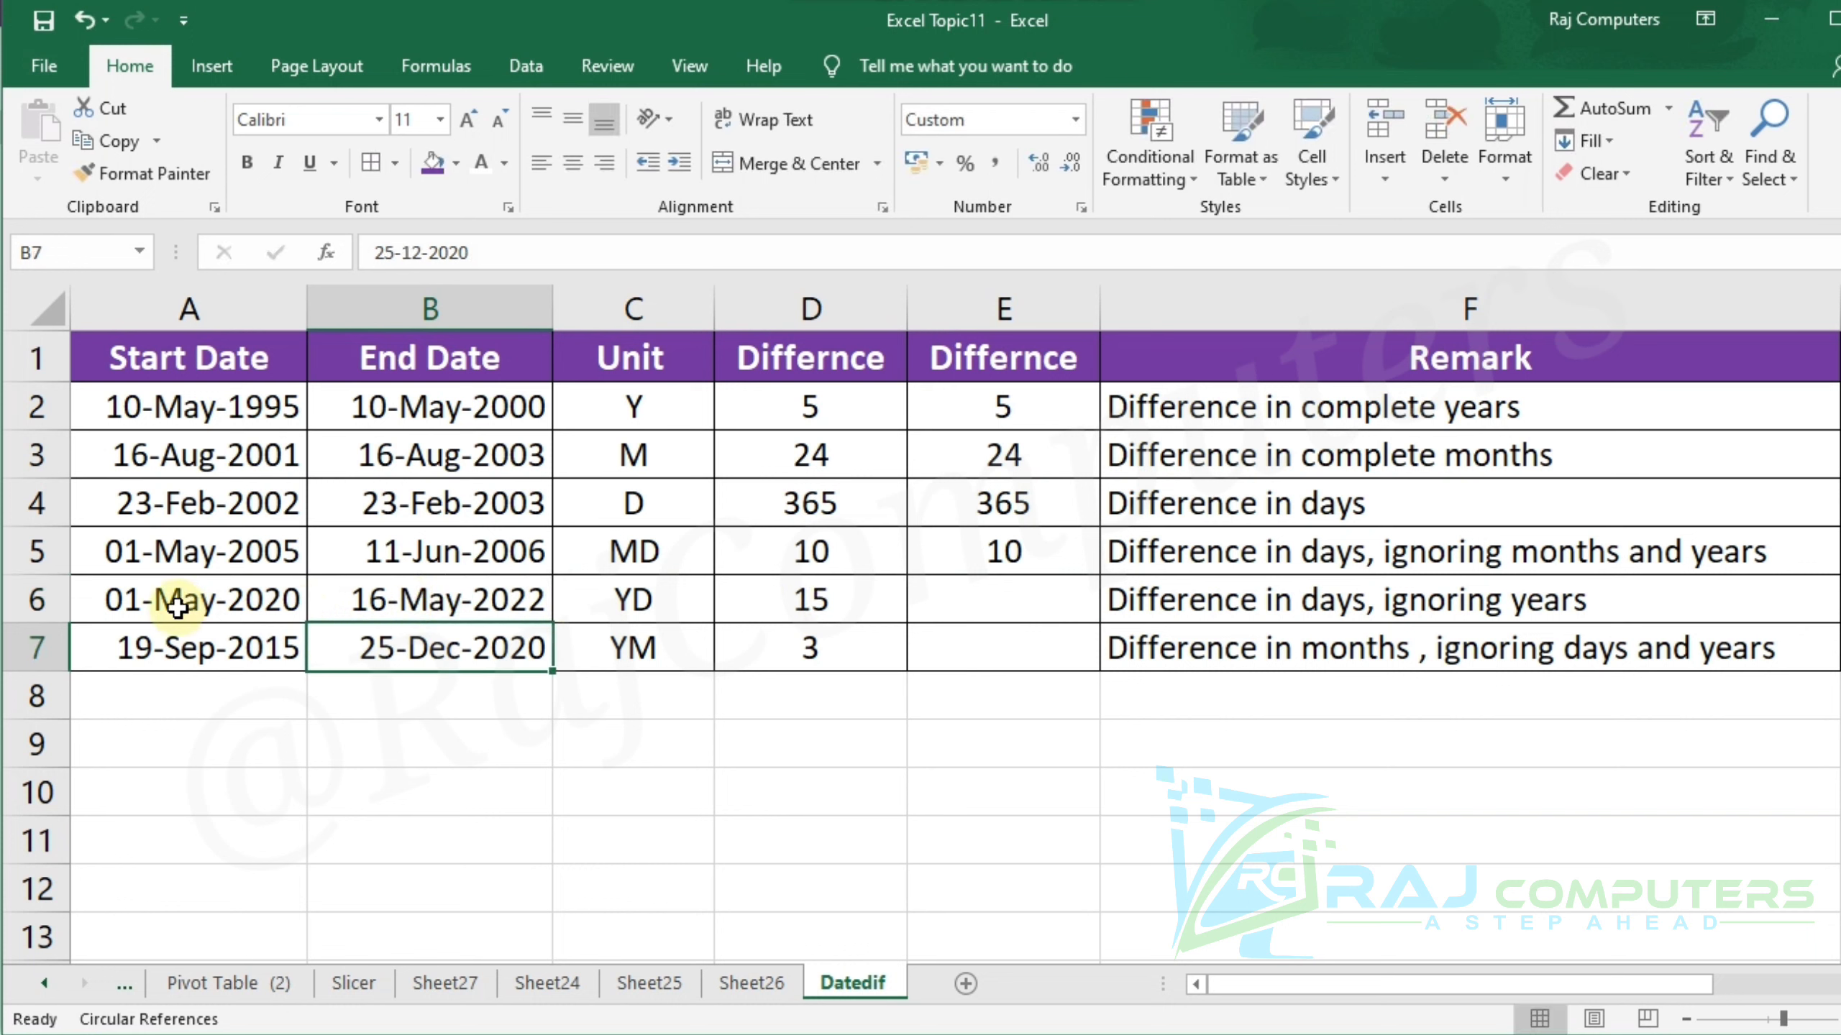
# Step: Change the end date in cell B6 to 15-05-2022 to test the YD unit formula
pyautogui.doubleClick(387, 597)
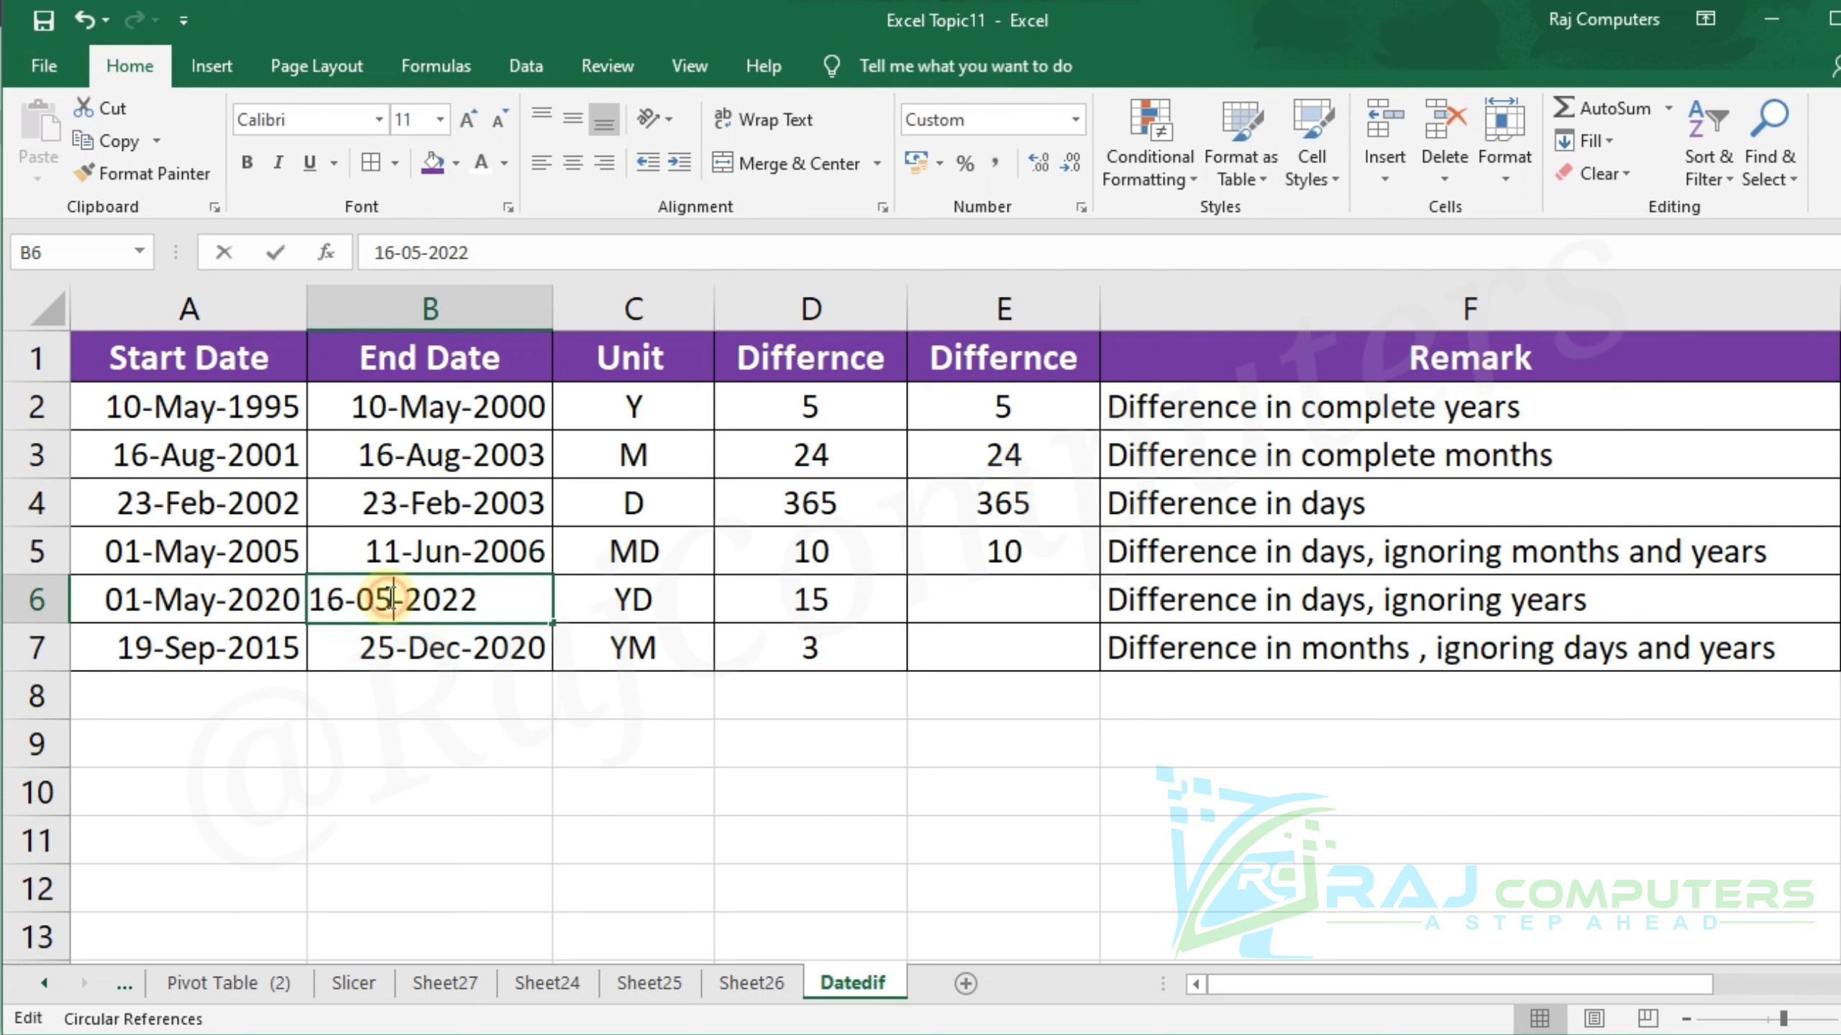
pyautogui.click(345, 602)
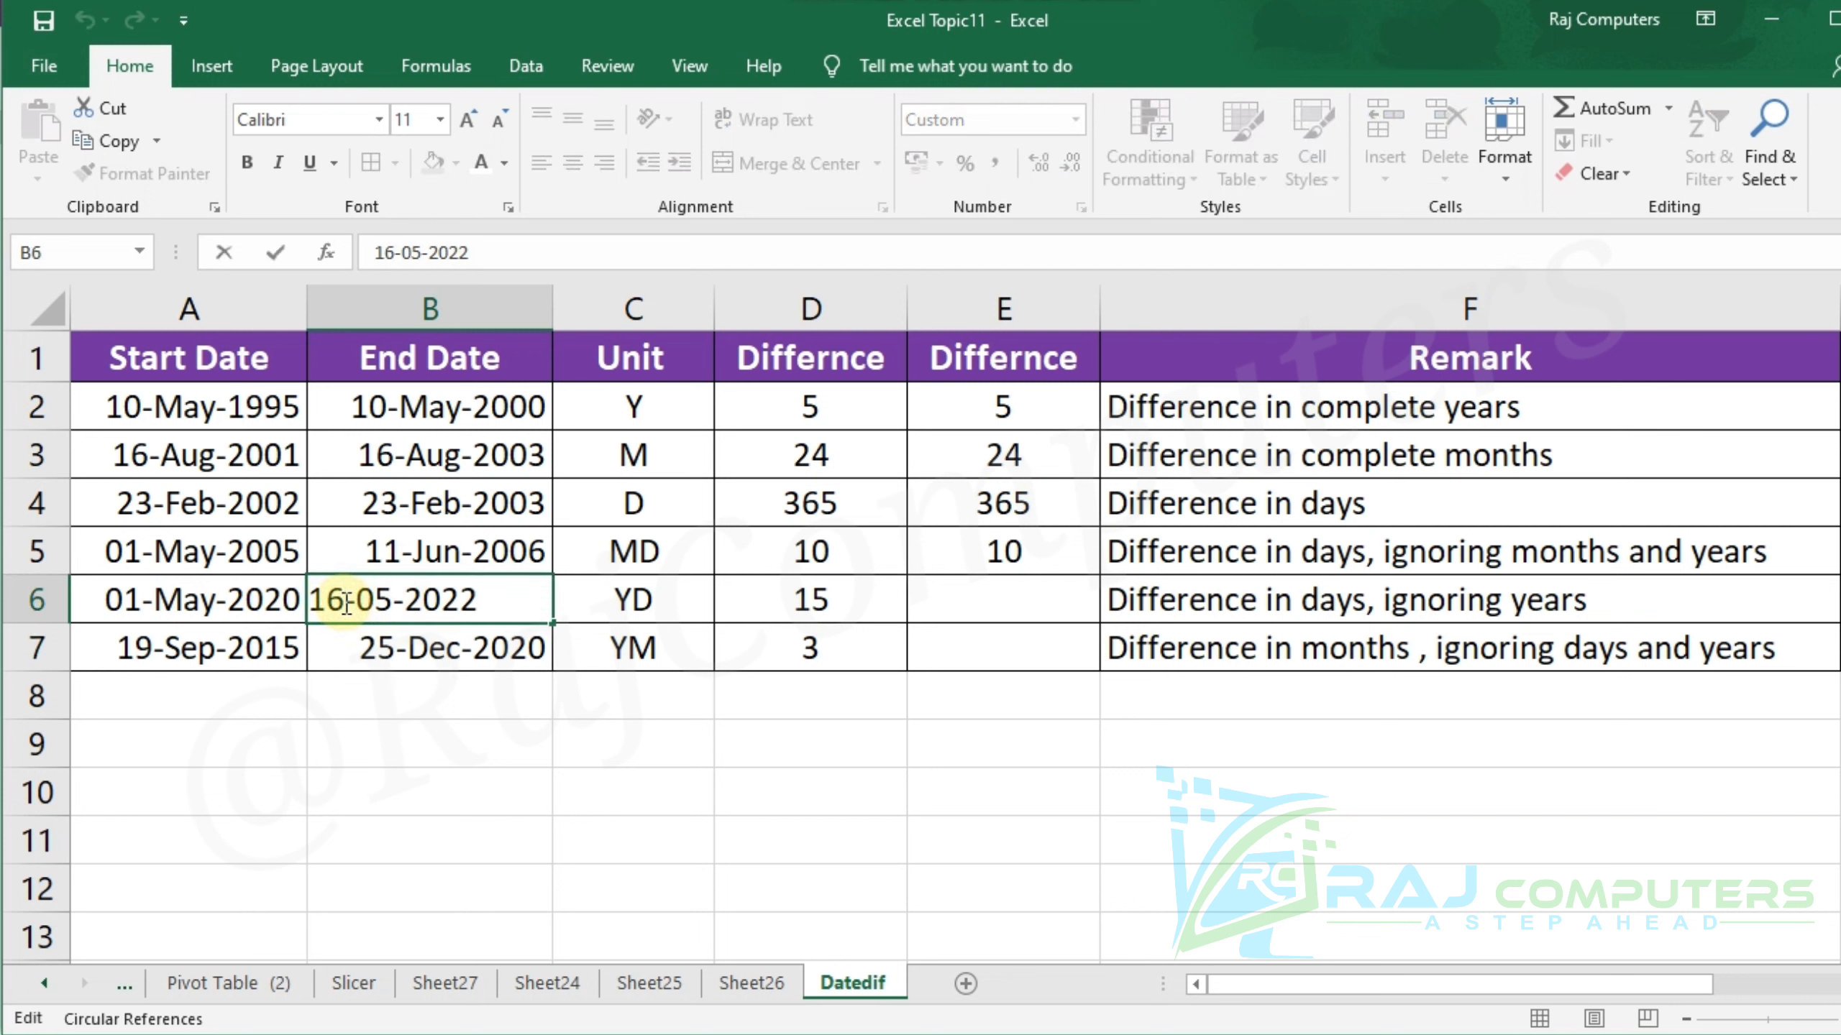
pyautogui.press('BackSpace')
pyautogui.write('5')
pyautogui.press('Return')
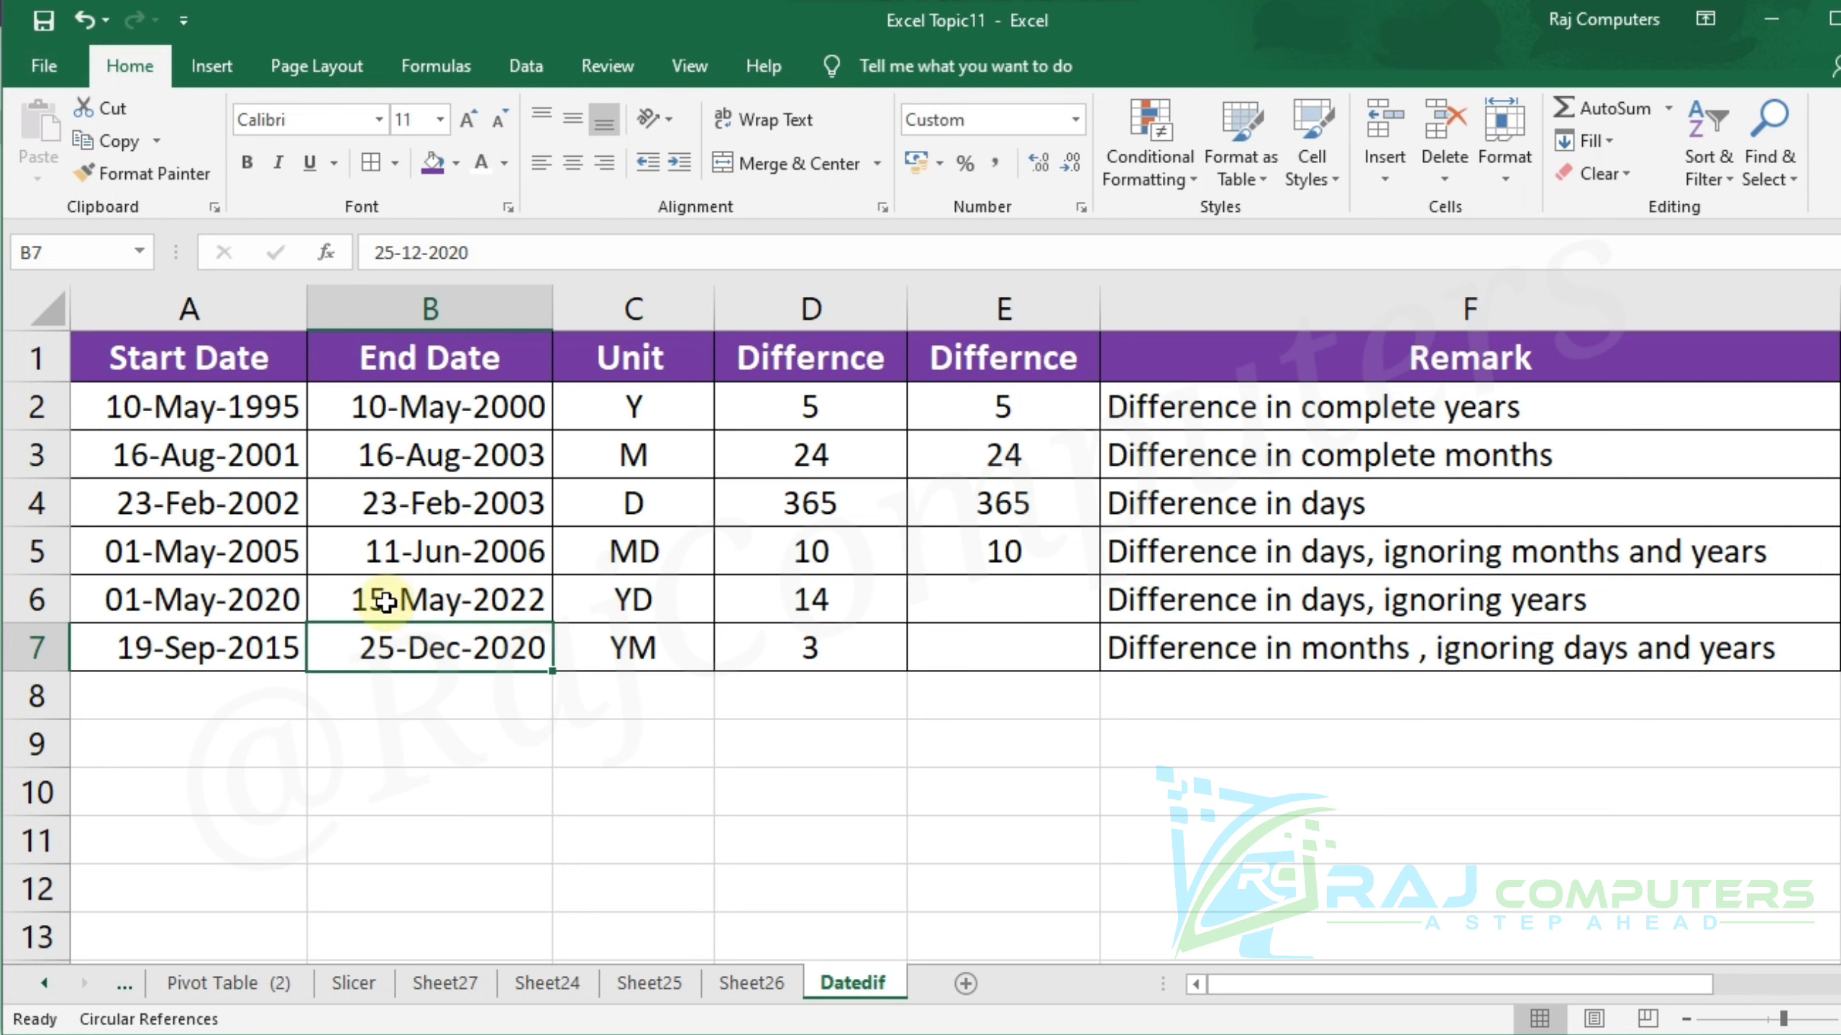
# Step: Change the end date in cell B6 to 21-05-2022 to test the YD unit formula
pyautogui.doubleClick(343, 602)
pyautogui.click(346, 604)
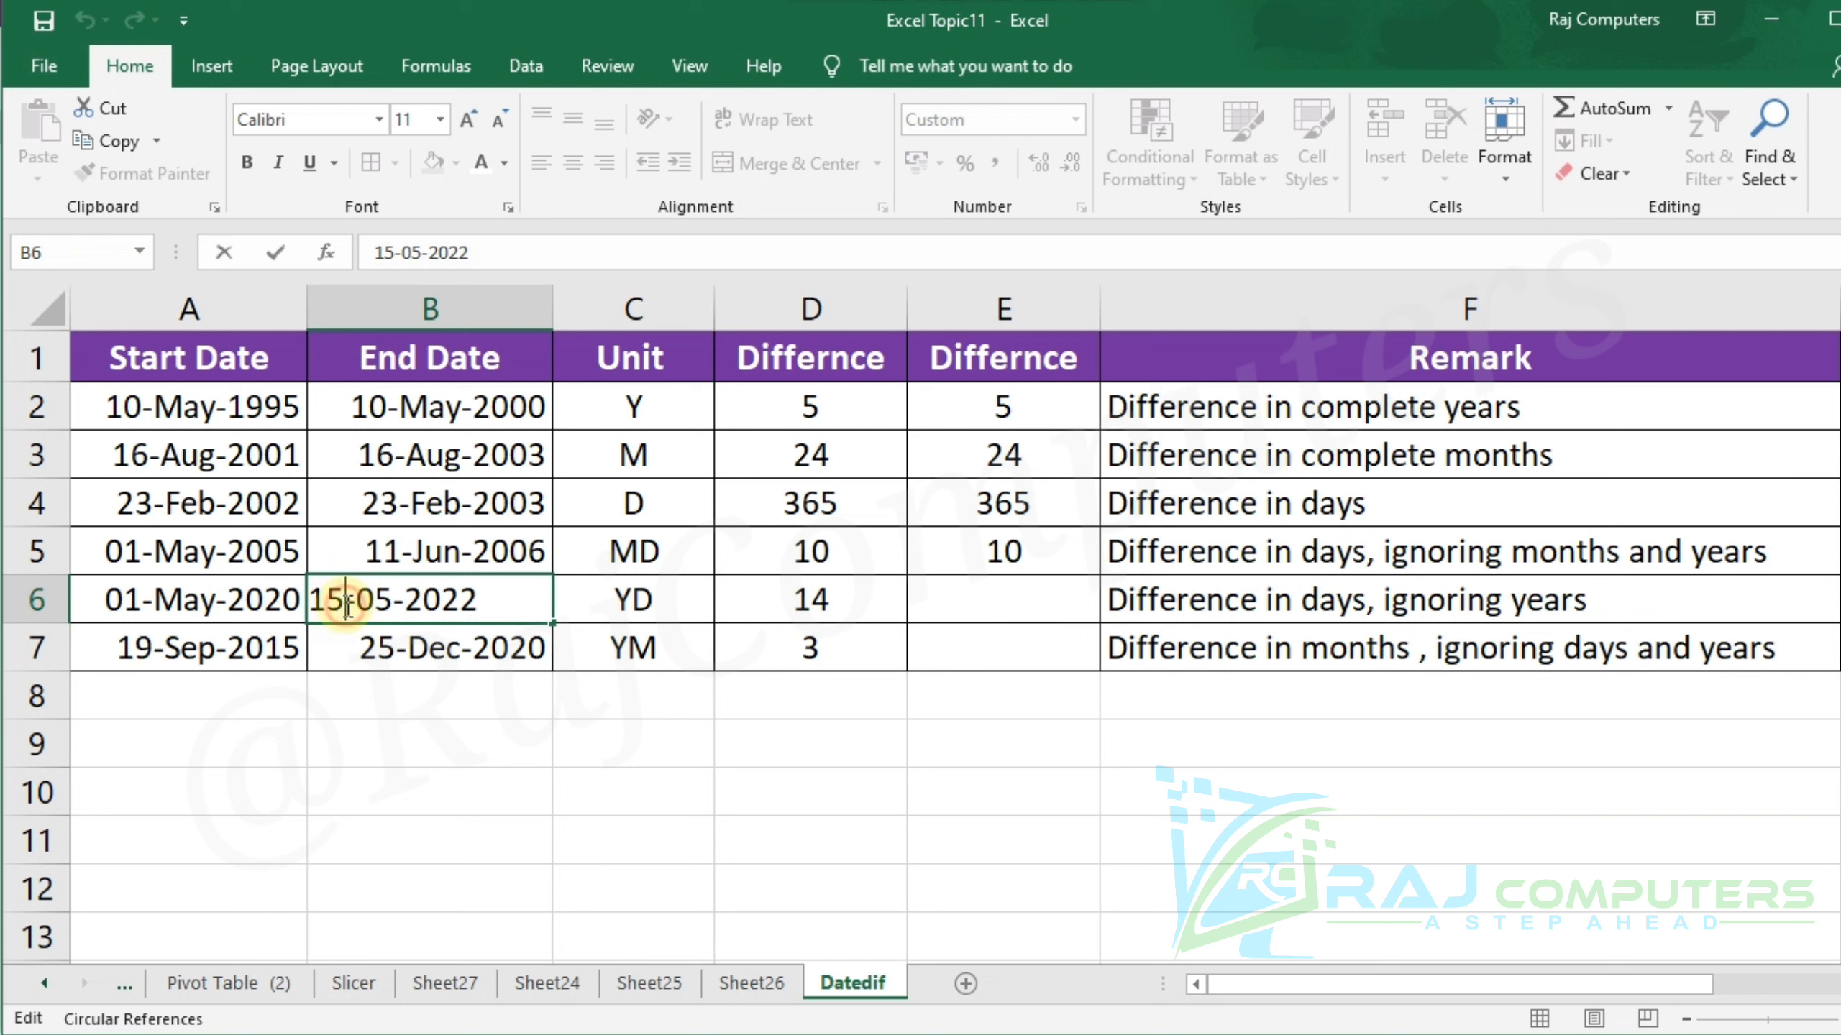
pyautogui.press('BackSpace')
pyautogui.press('BackSpace')
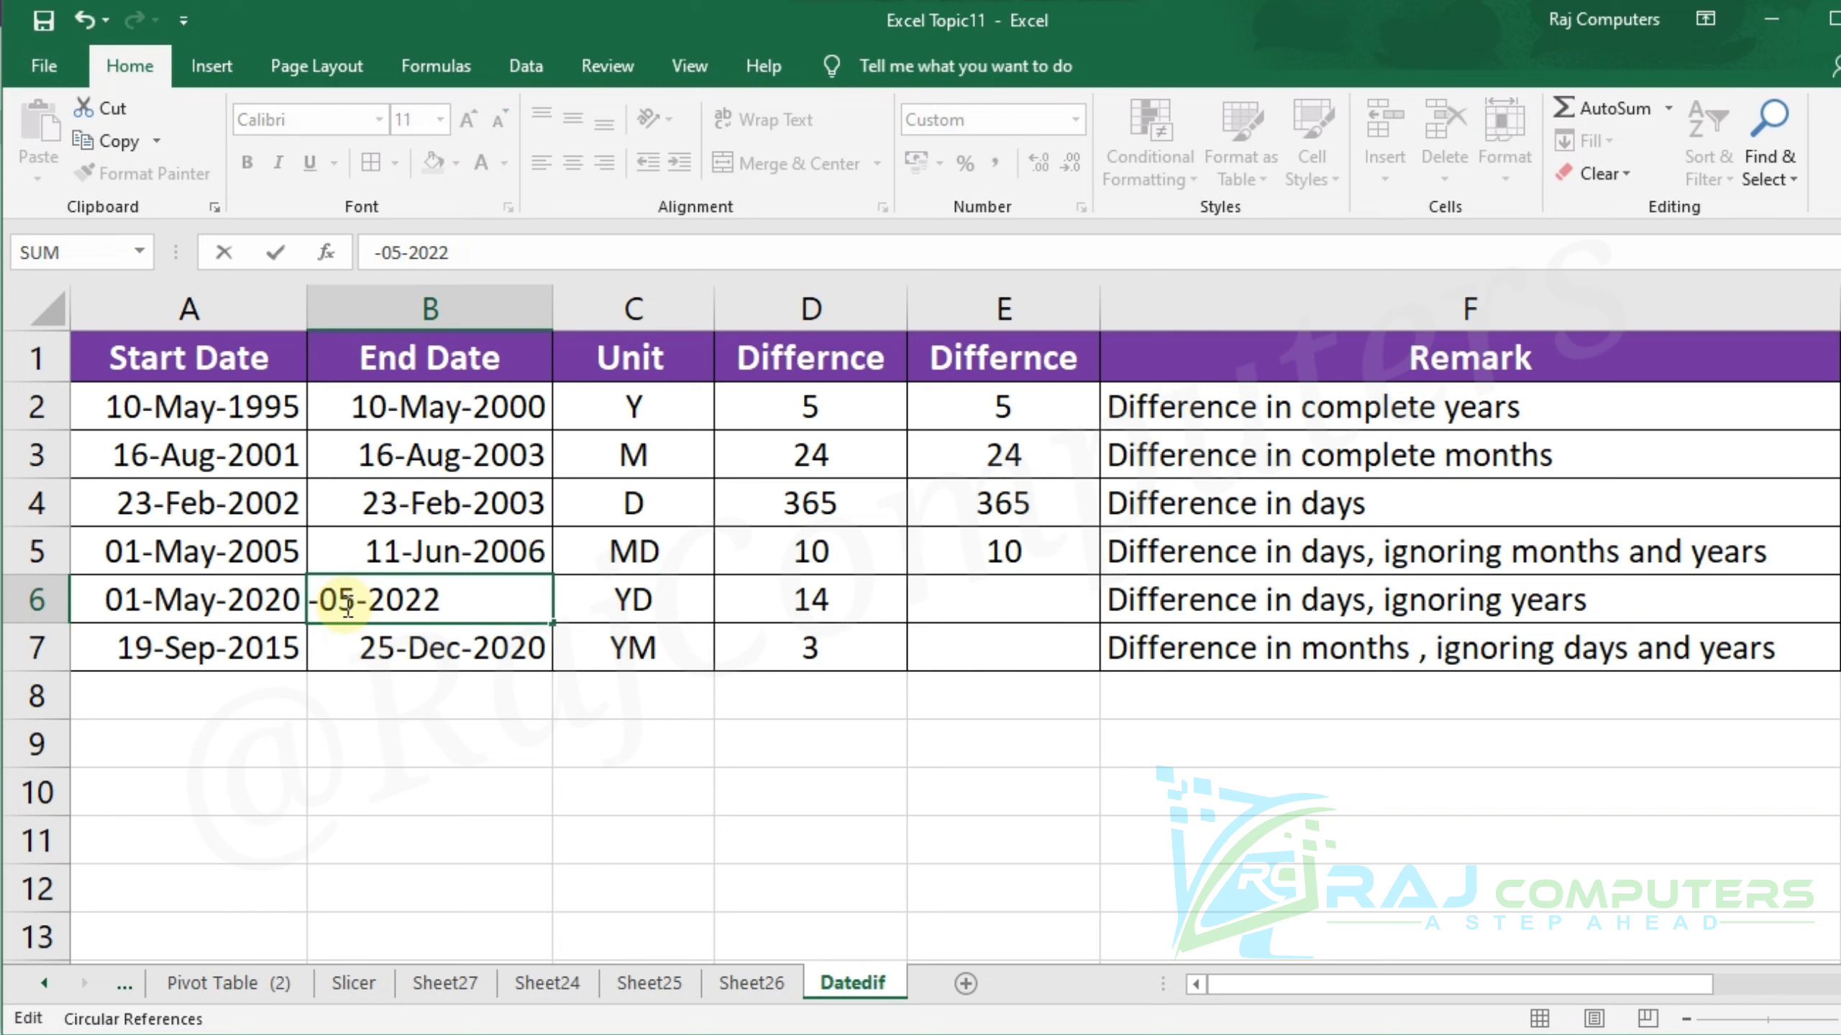
pyautogui.write('21')
pyautogui.press('Return')
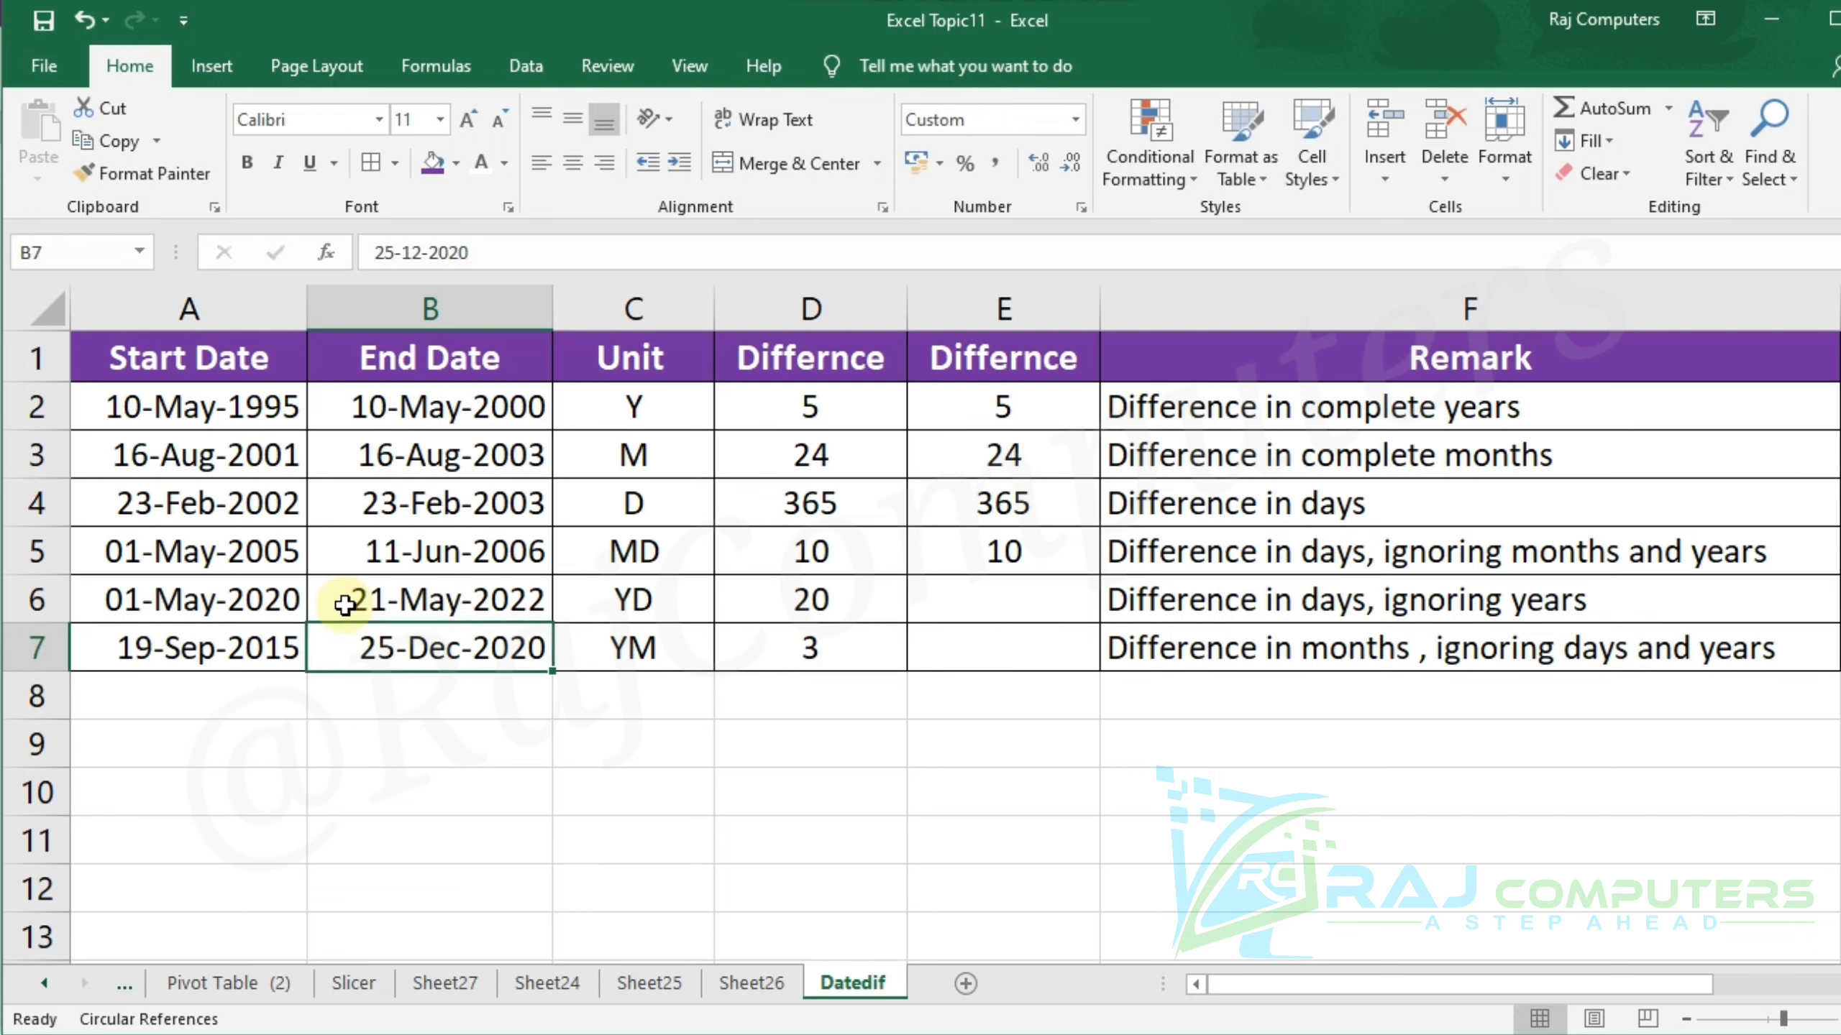
# Step: Change the month of the end date in cell B6 so that it reads 21-06-2022
pyautogui.doubleClick(458, 605)
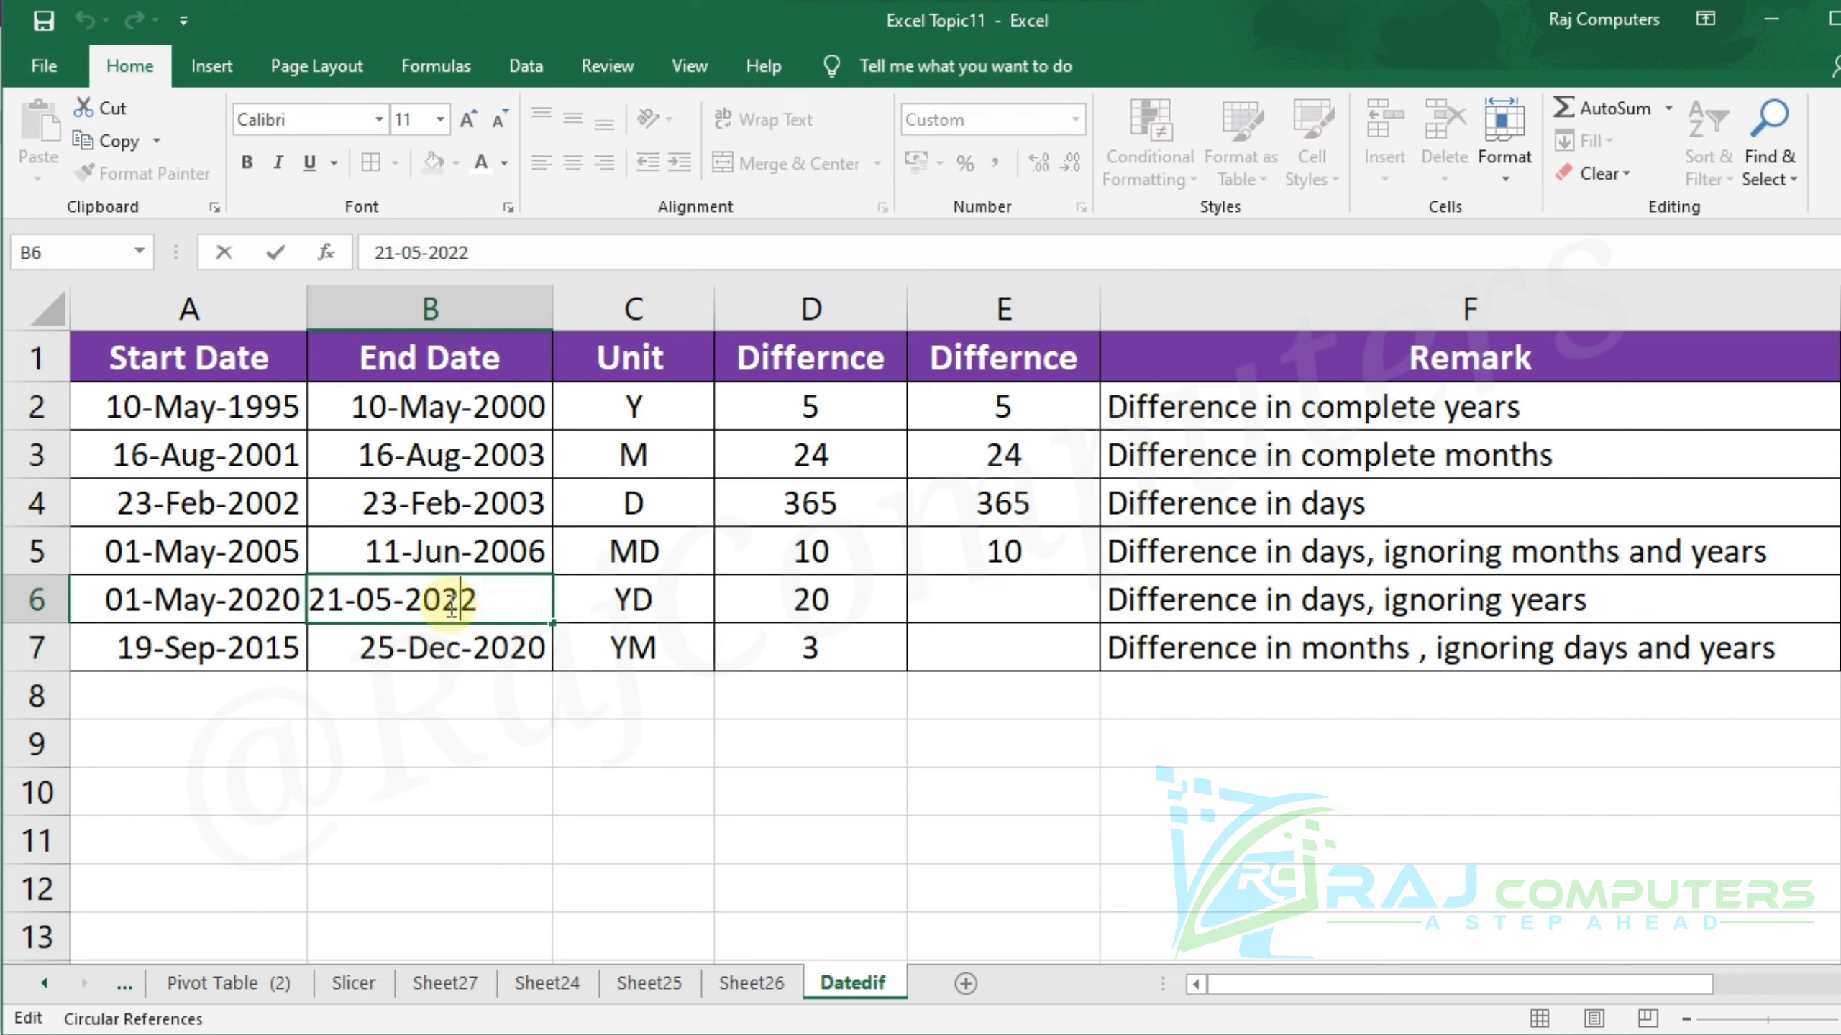
pyautogui.press('BackSpace')
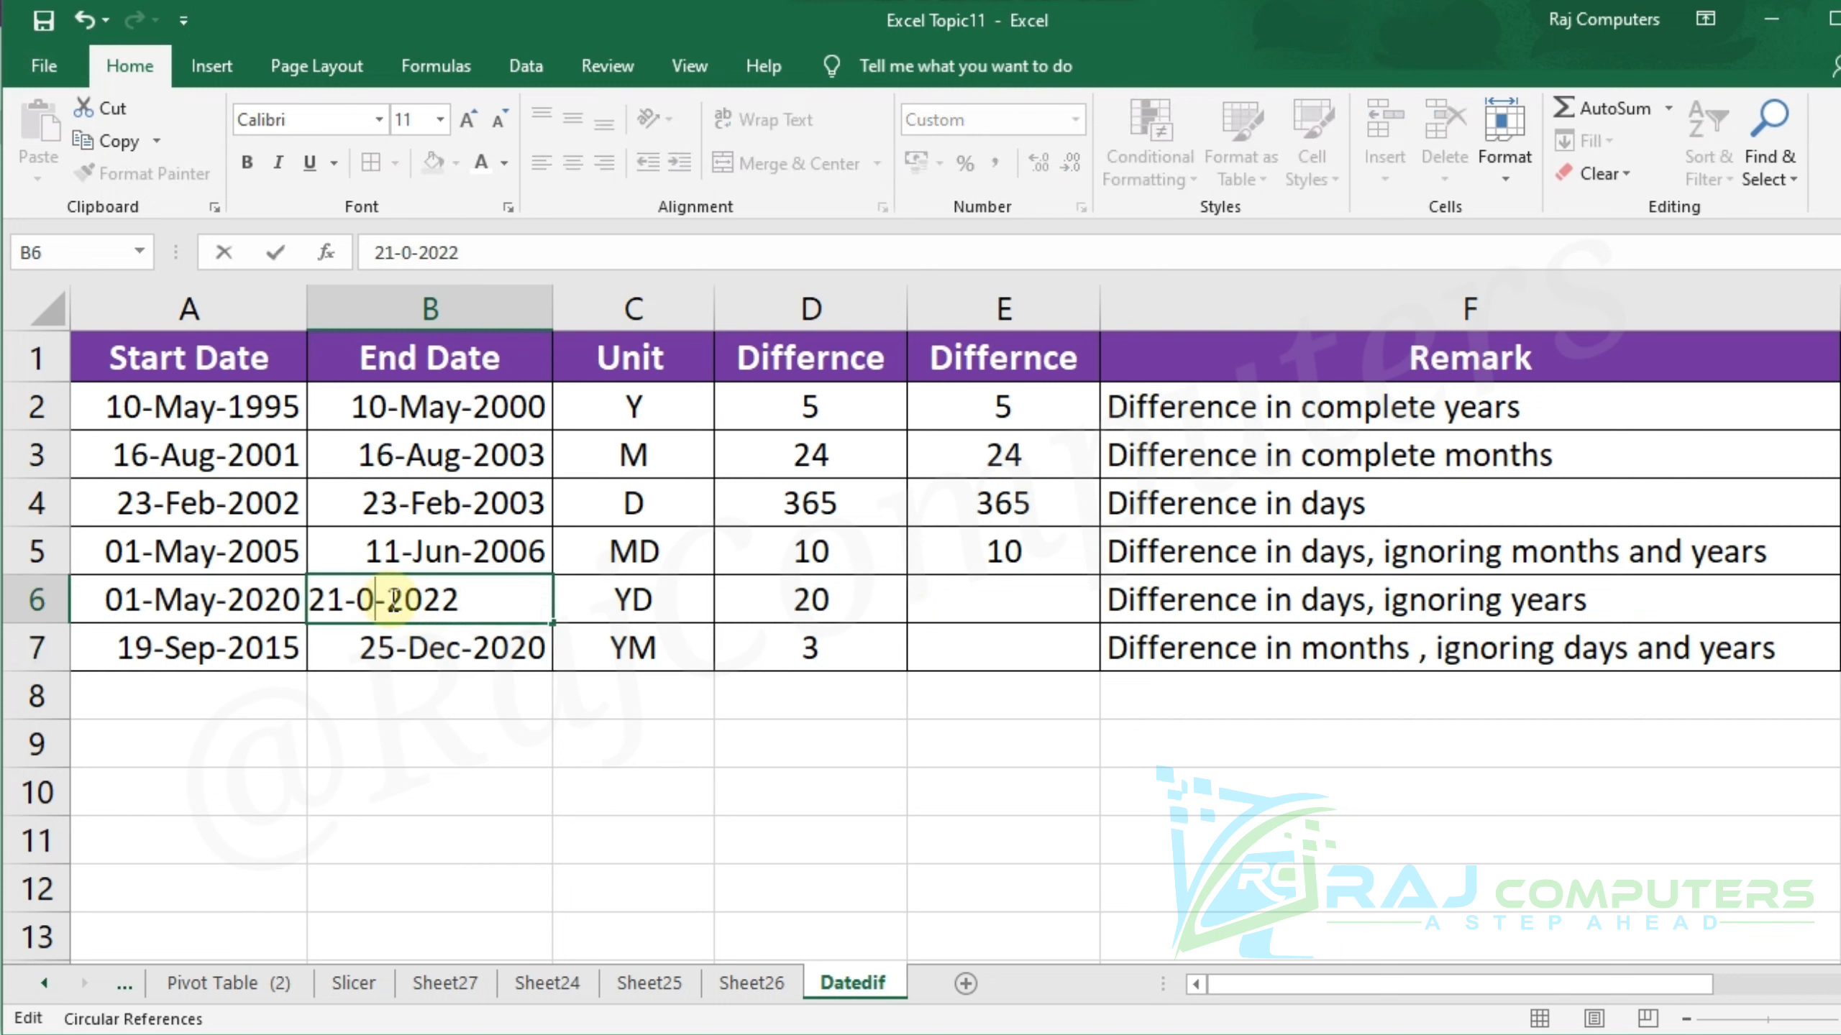
pyautogui.write('6')
pyautogui.press('Return')
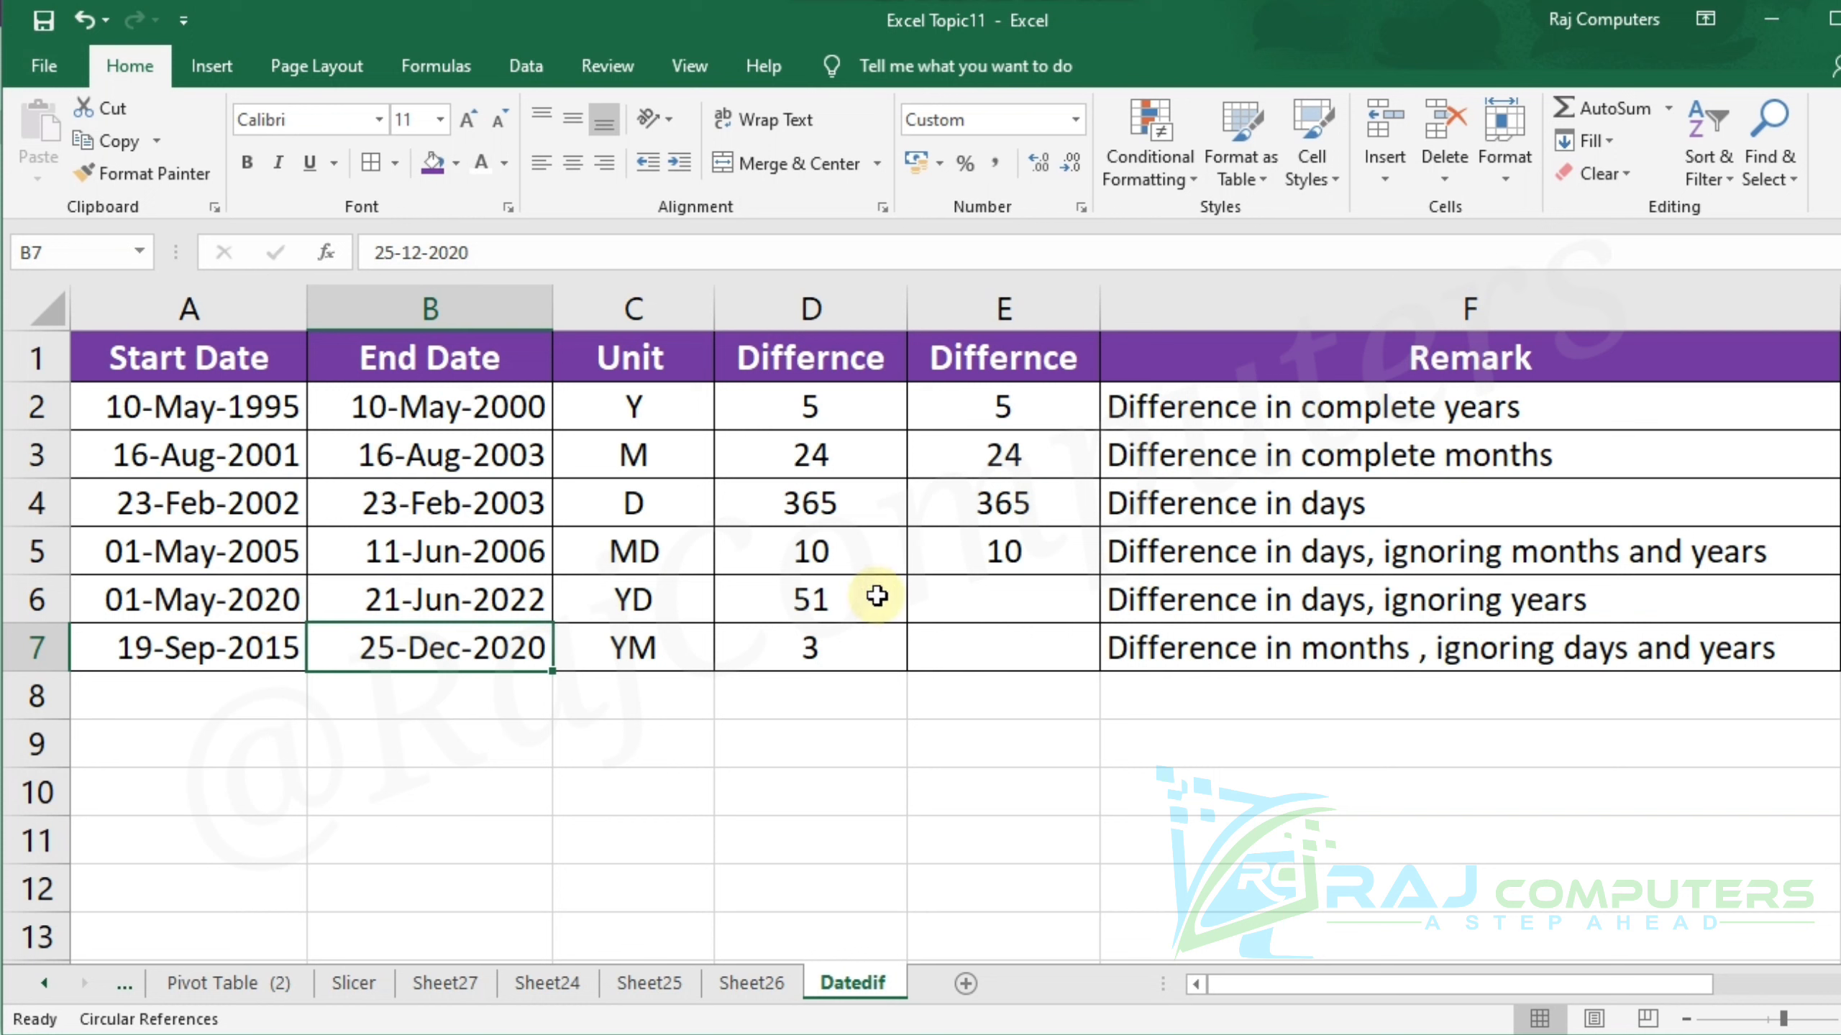
# Step: Enter the formula =datedif(A6,B6,C6) in cell E6 to calculate the difference in days, ignoring years
pyautogui.click(1020, 598)
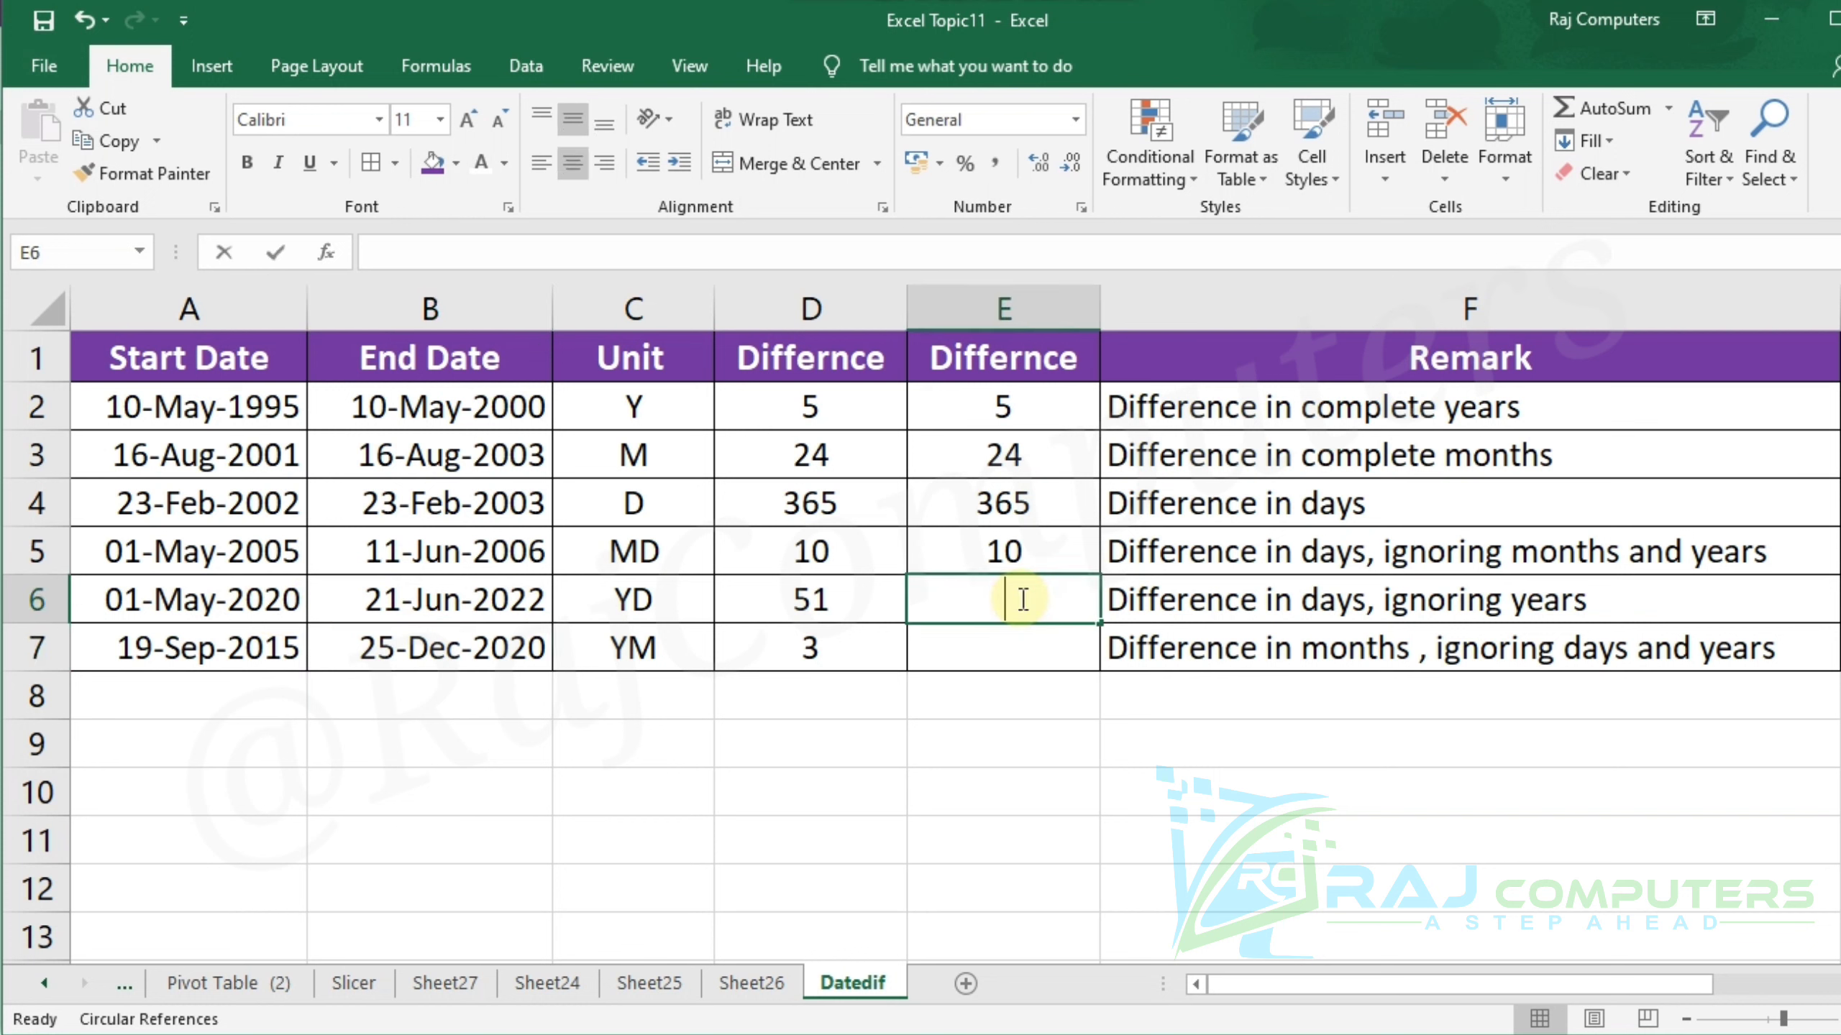
pyautogui.write('=dated')
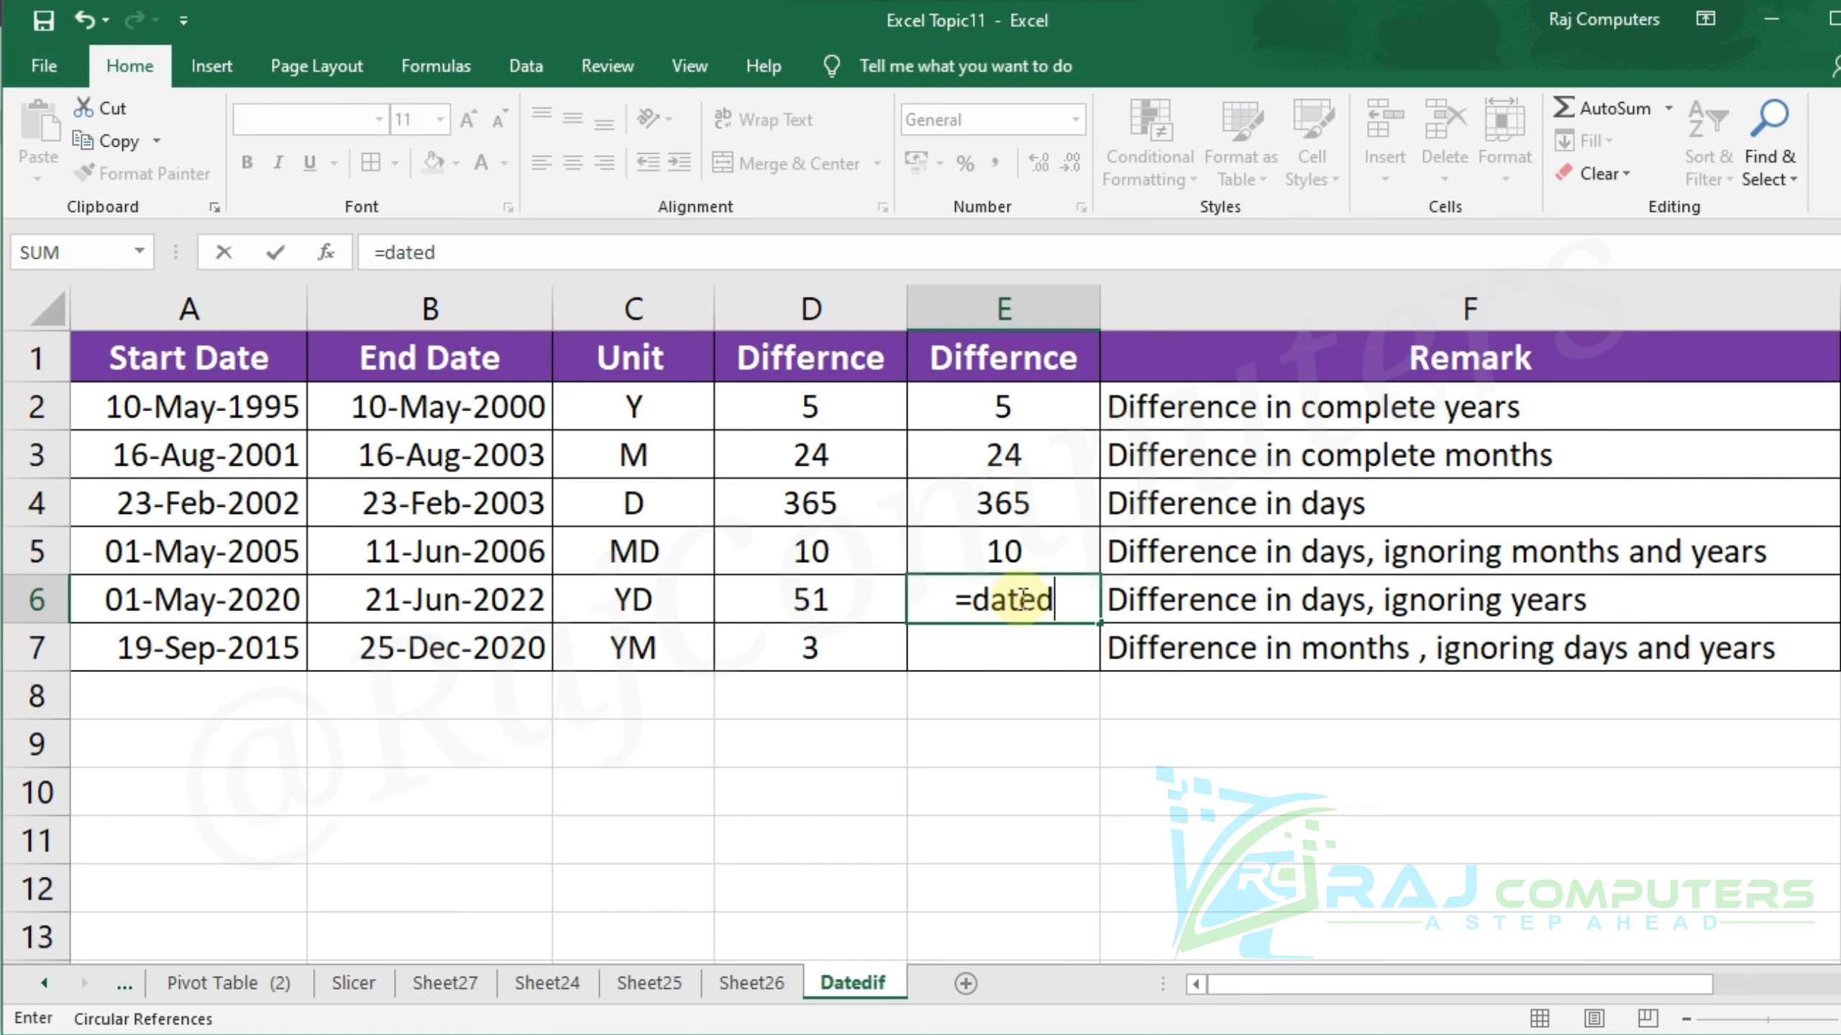
pyautogui.write('if(')
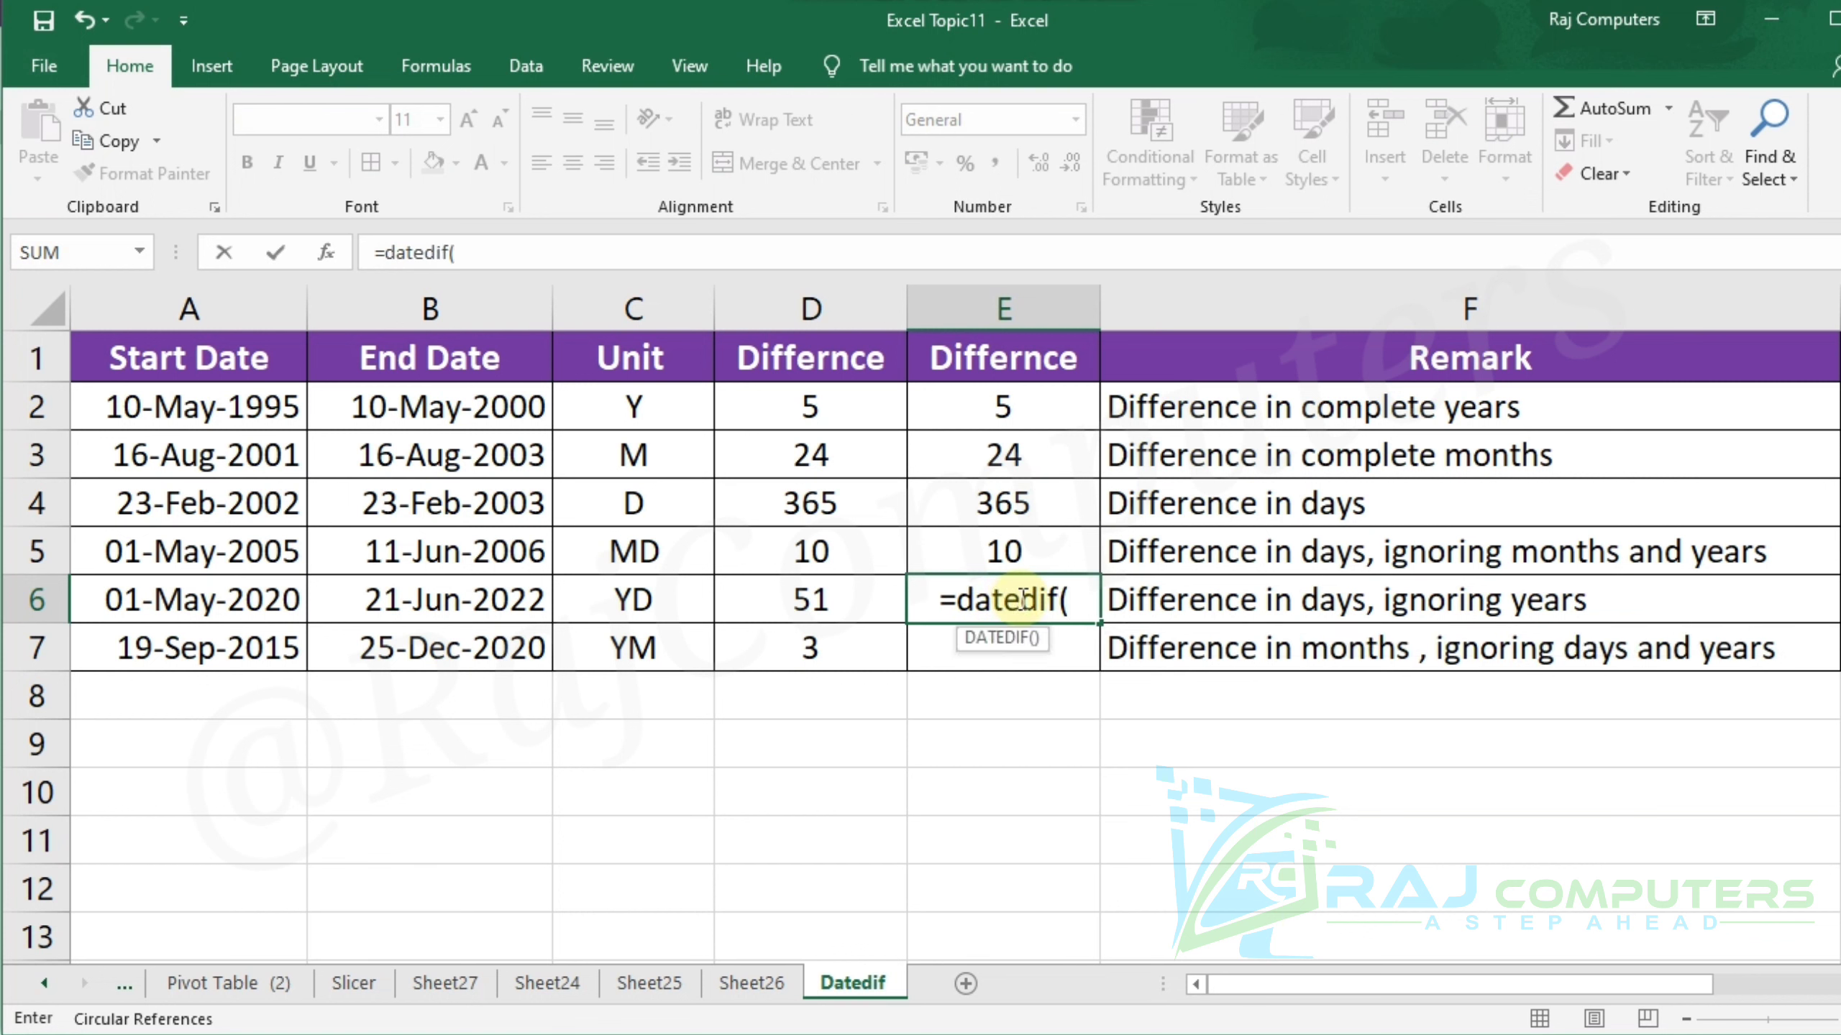
pyautogui.click(239, 602)
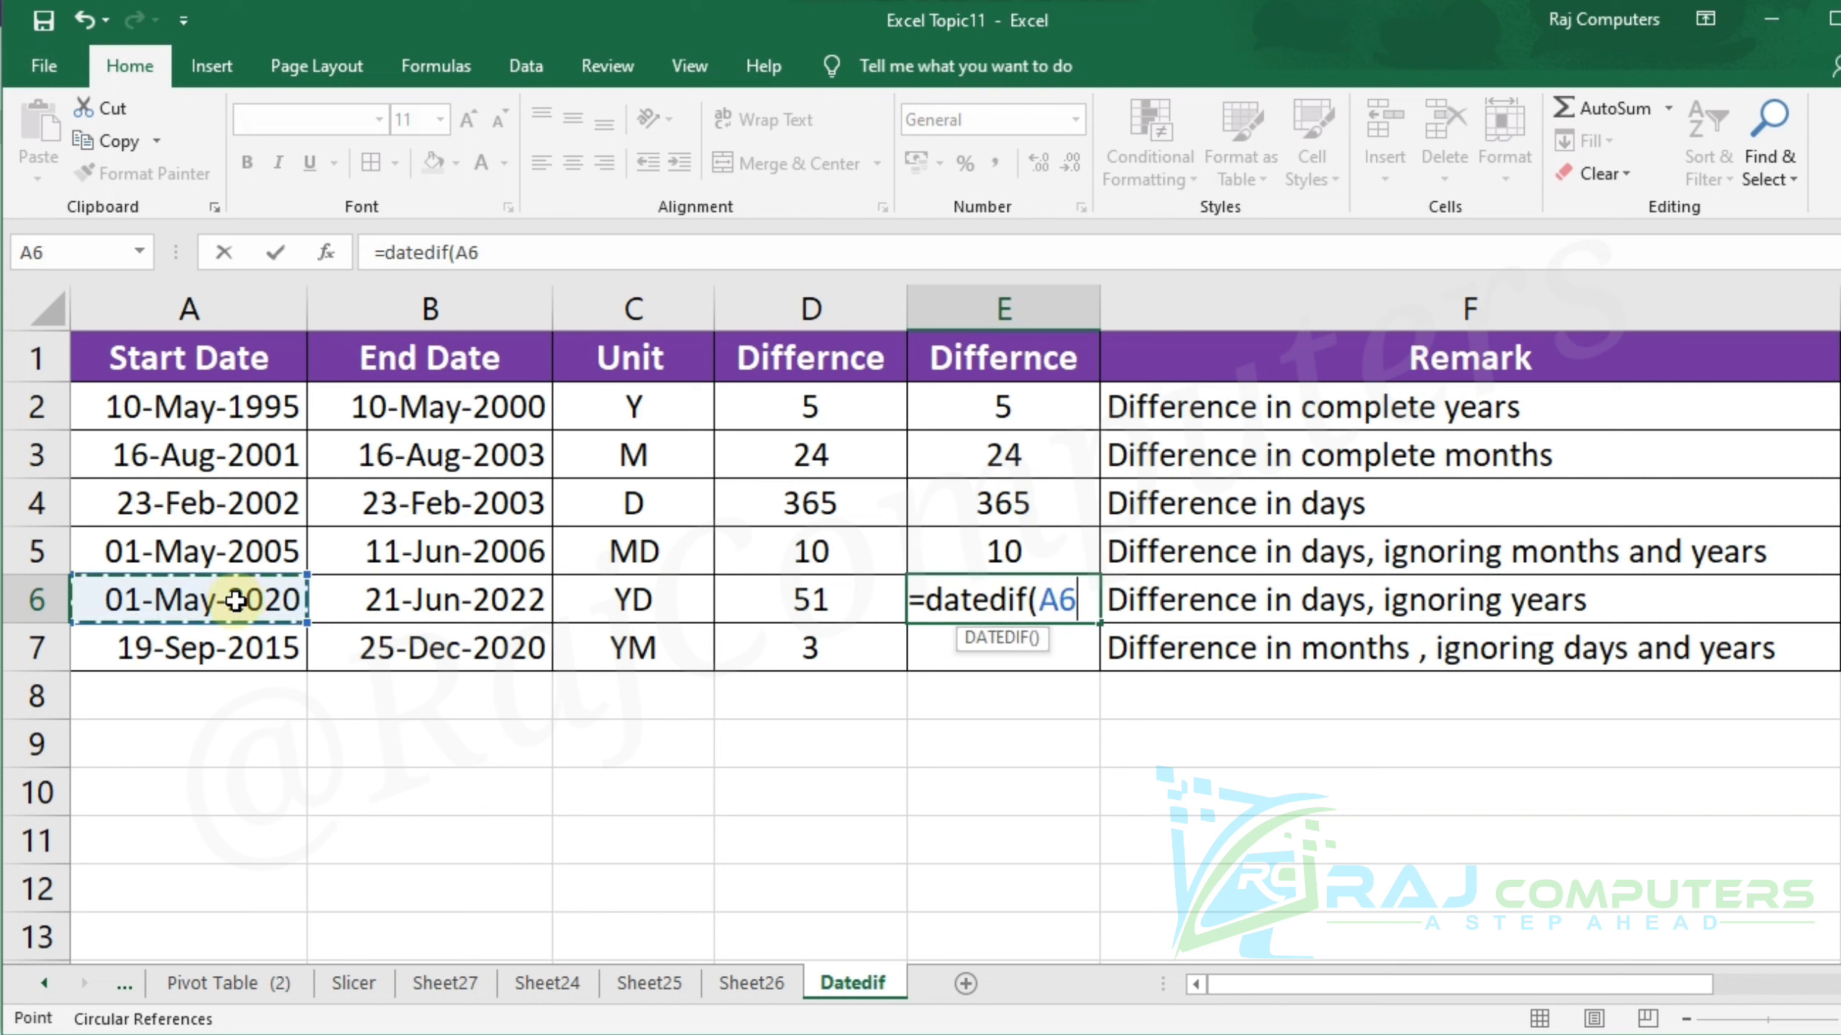
pyautogui.write(',')
pyautogui.click(448, 608)
pyautogui.write(',')
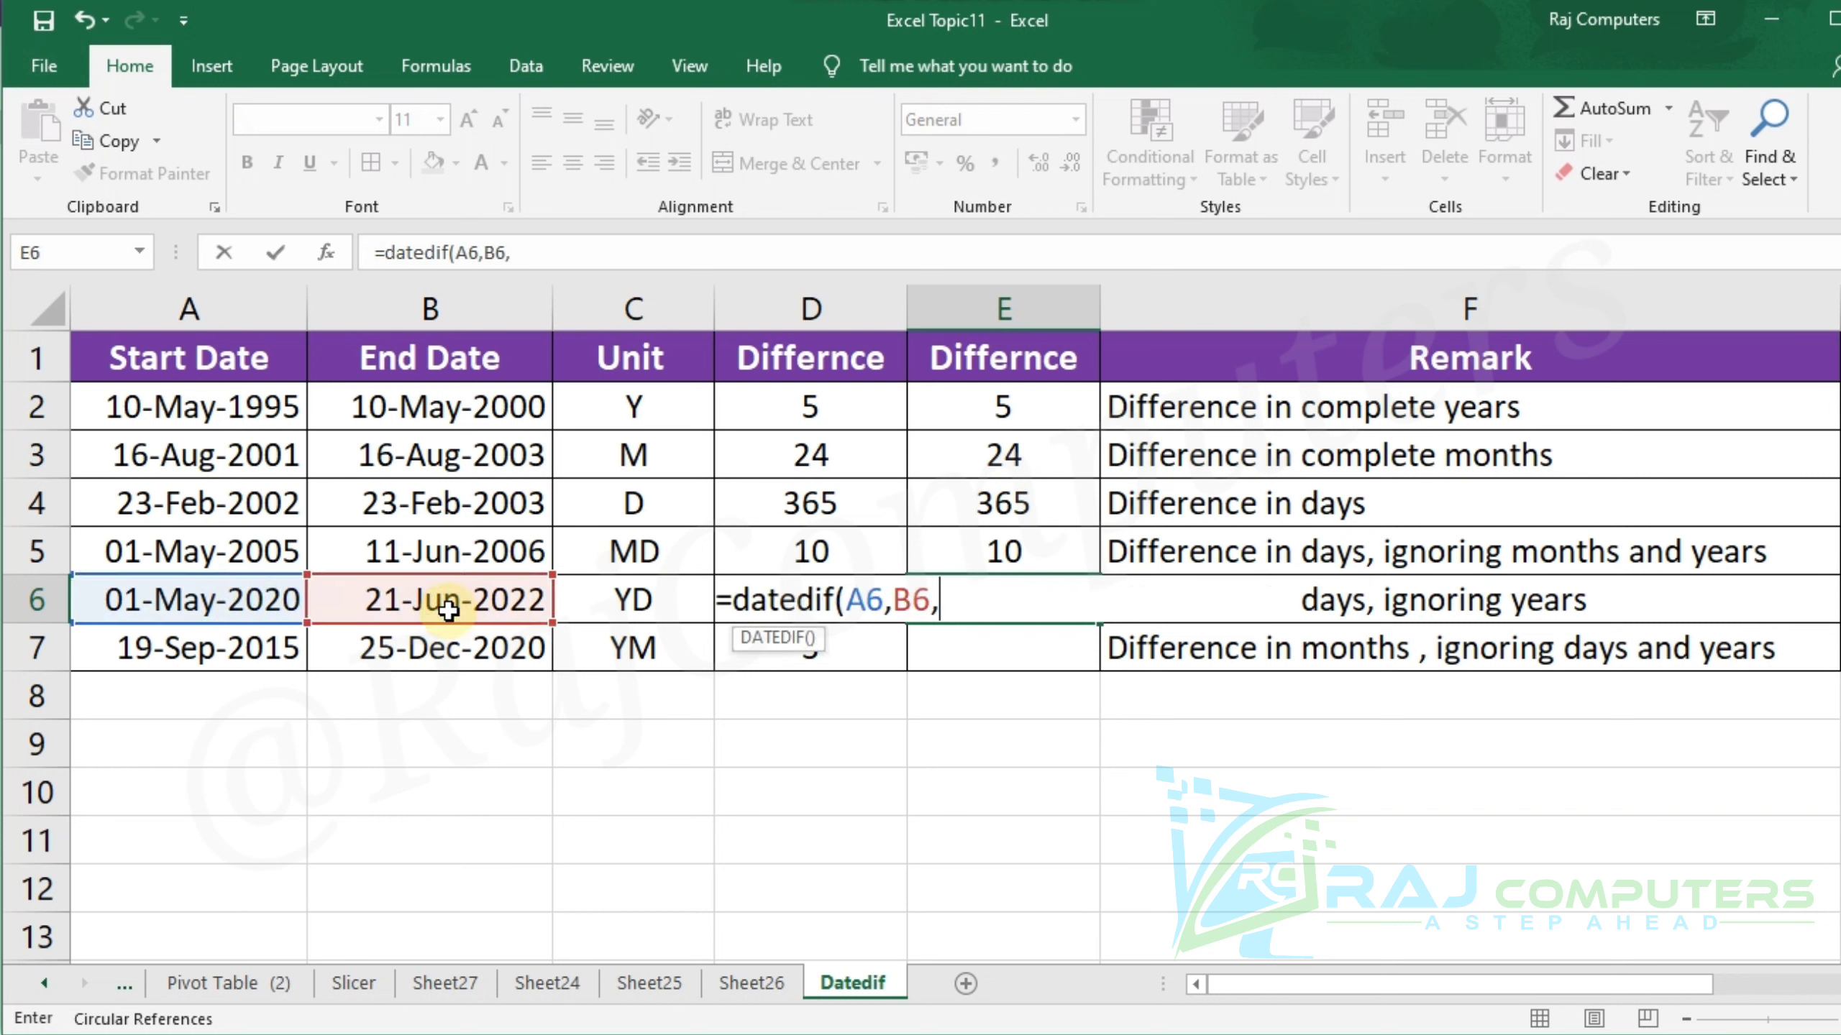
pyautogui.click(650, 611)
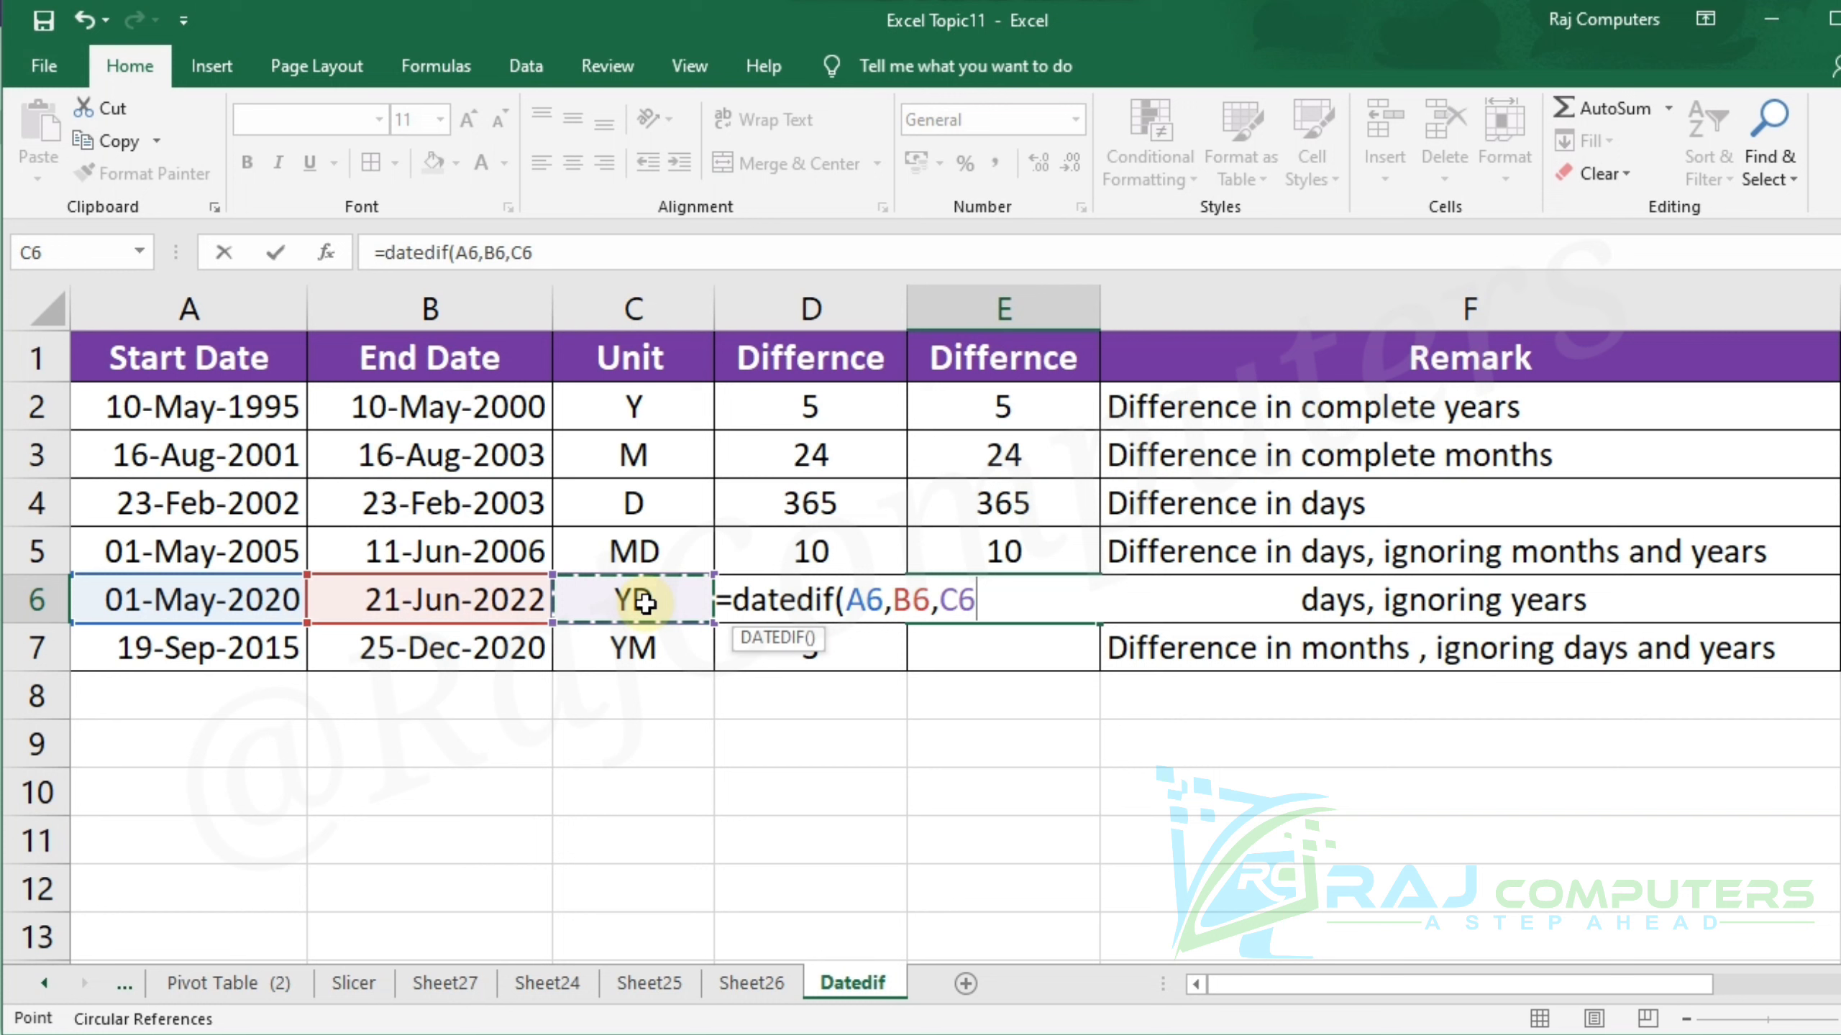
pyautogui.write(')')
pyautogui.press('Return')
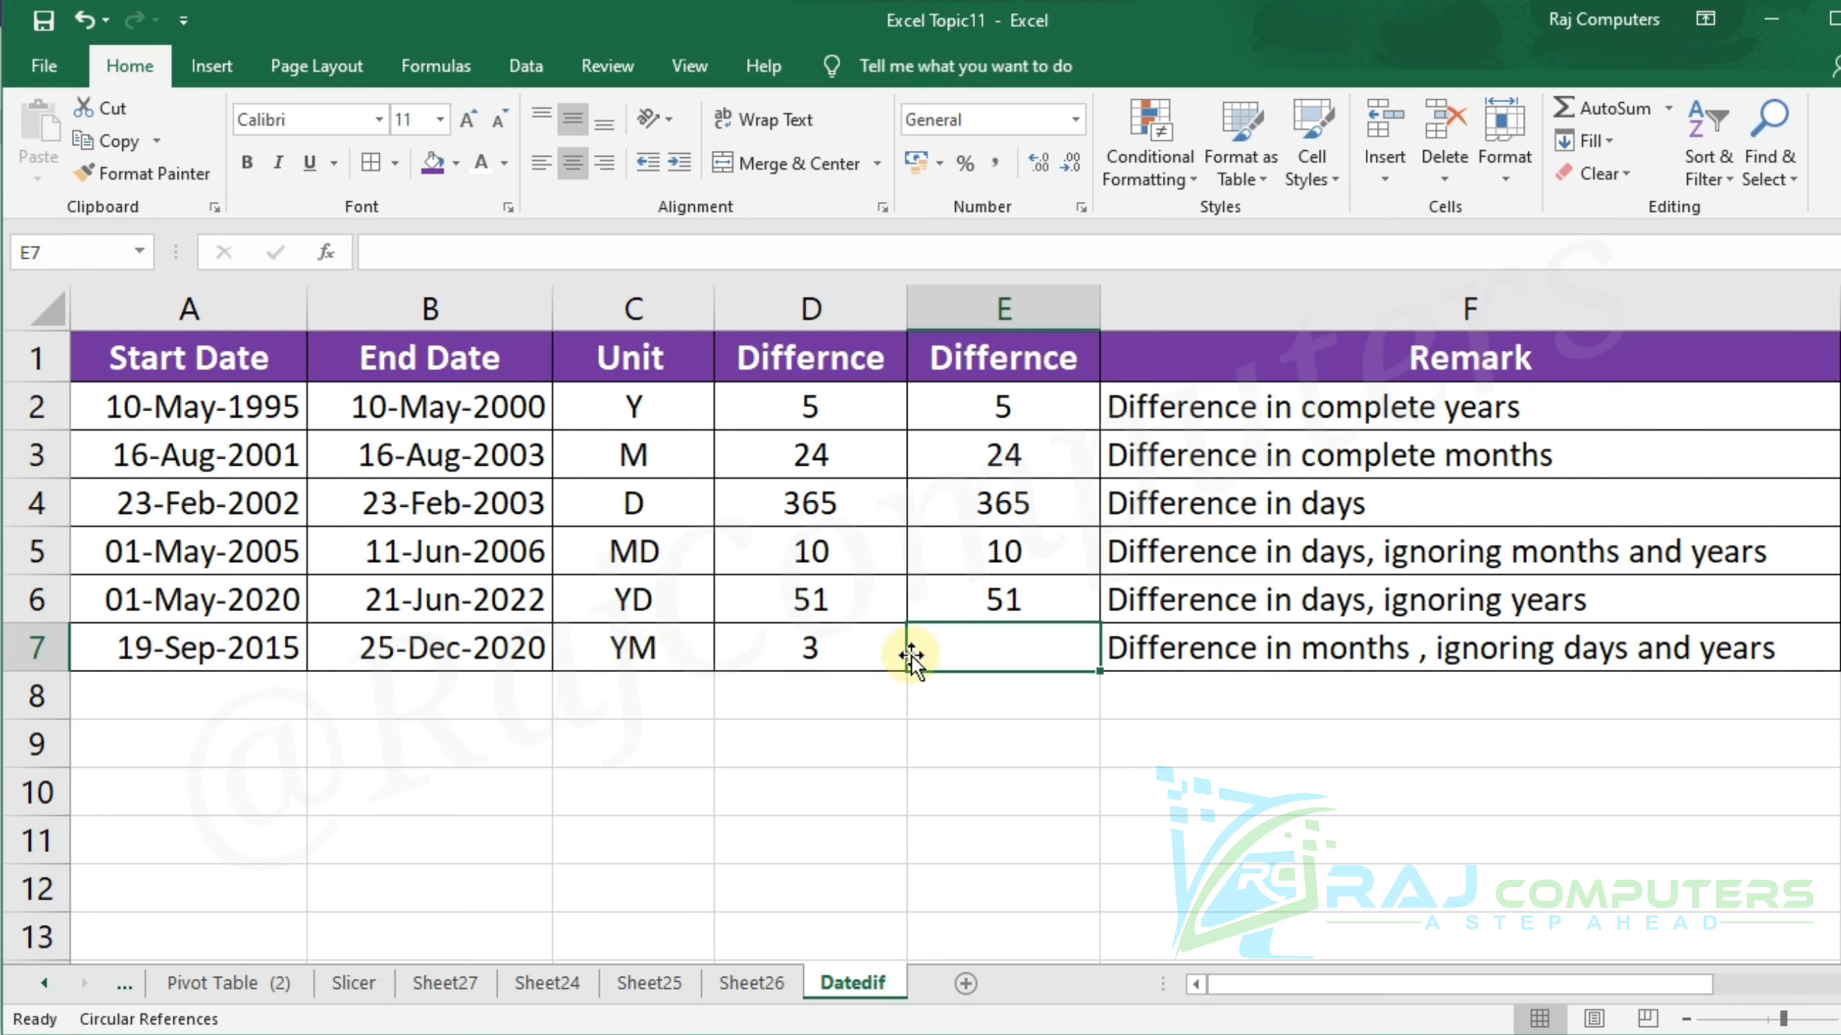
# Step: Enter the formula =datedif(A7,B7,C7) in cell E7 to calculate the difference in months, ignoring days and years
pyautogui.write('=')
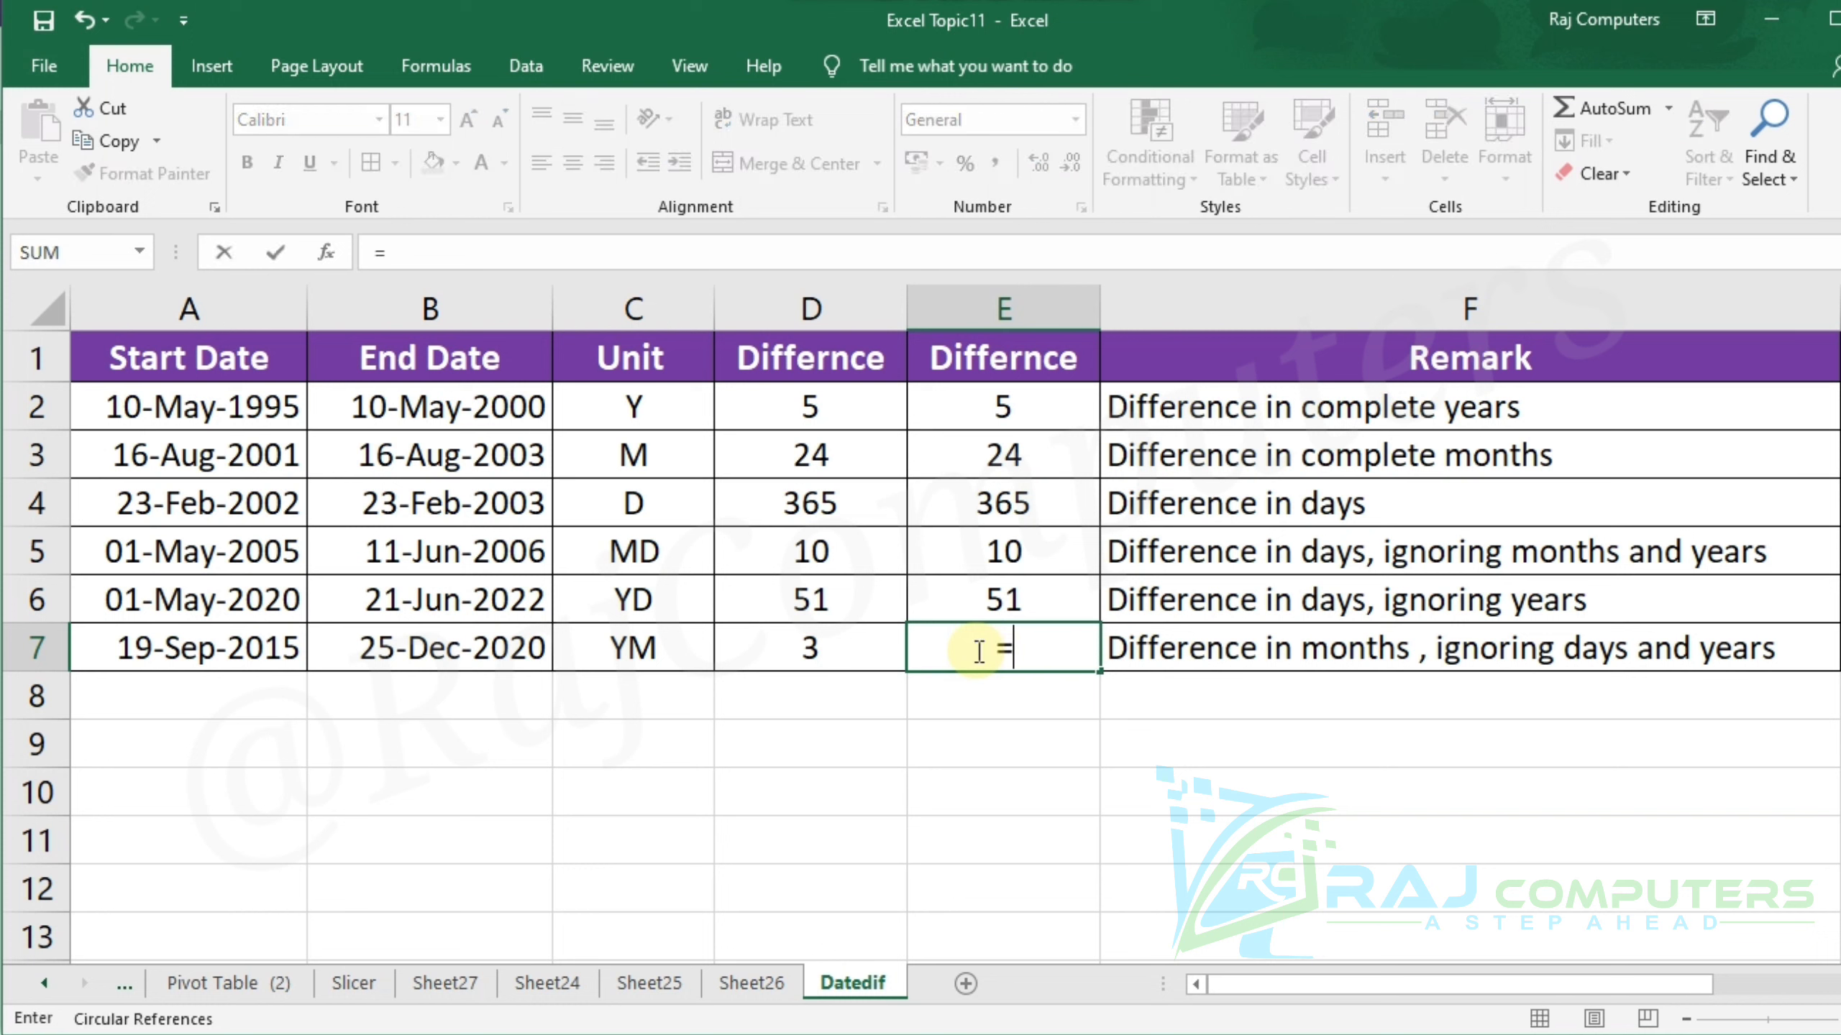
pyautogui.write('dated')
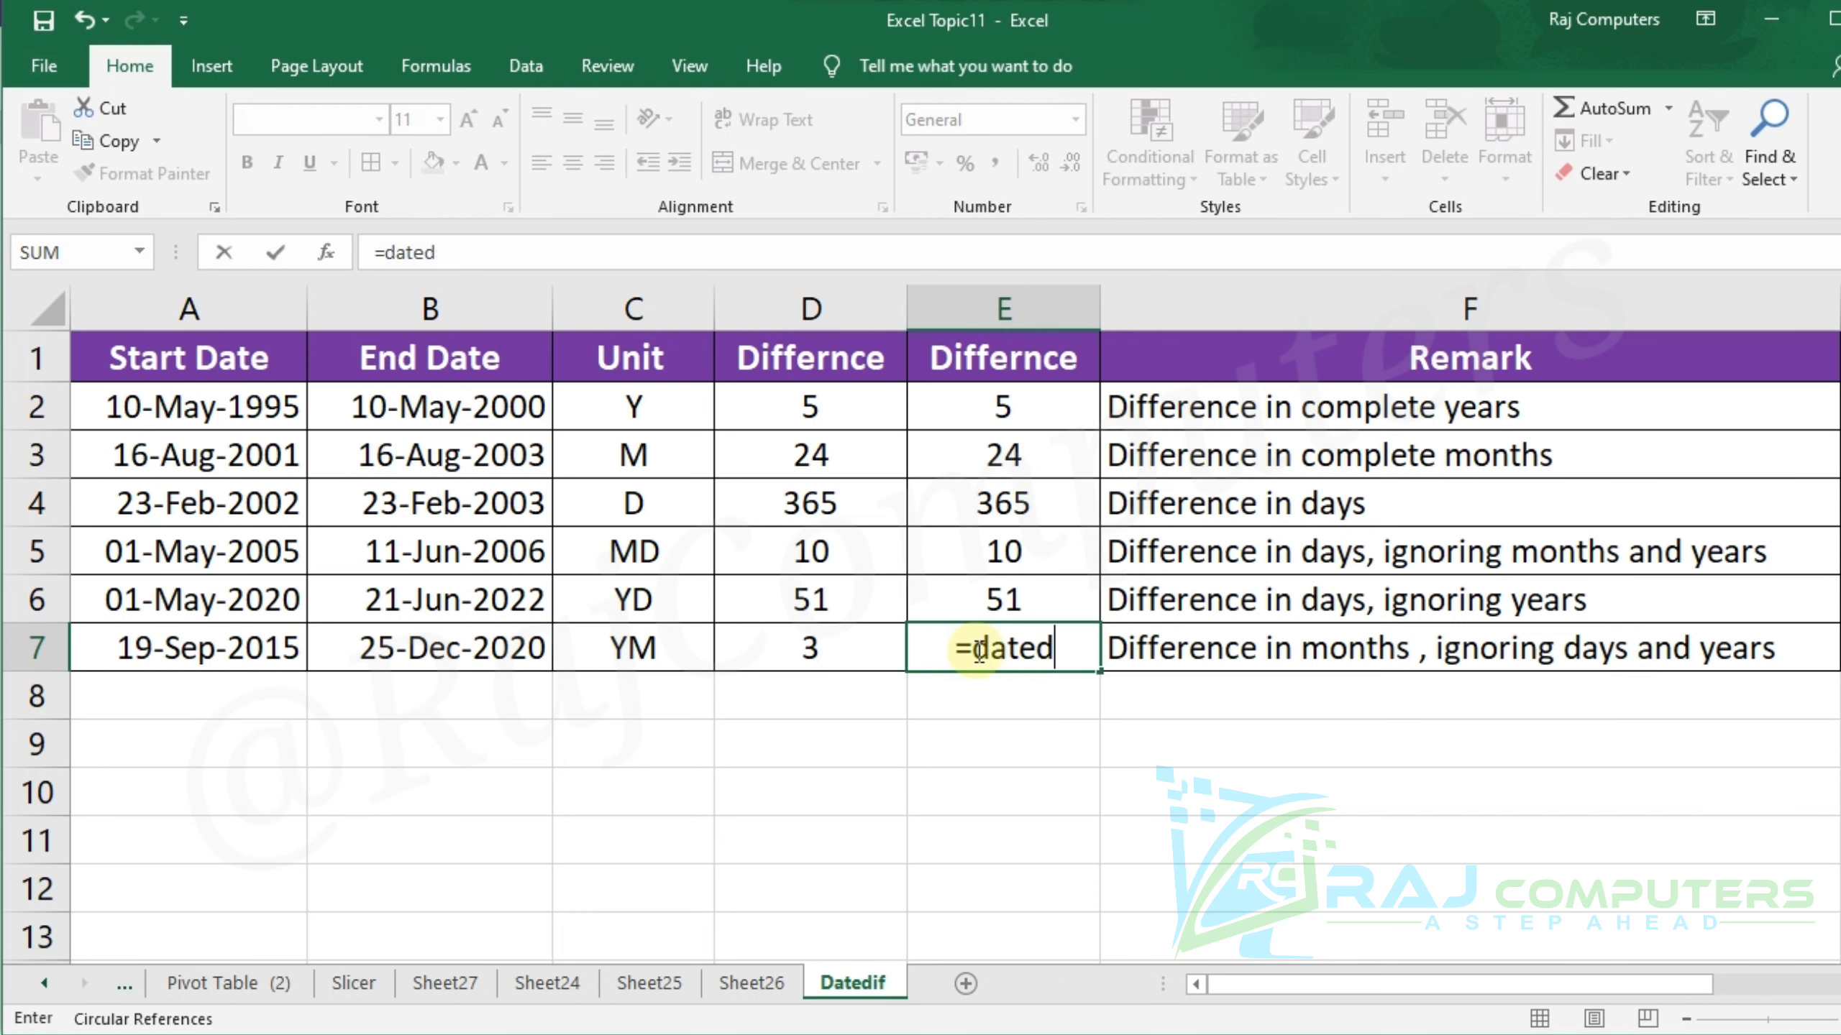
pyautogui.write('if(')
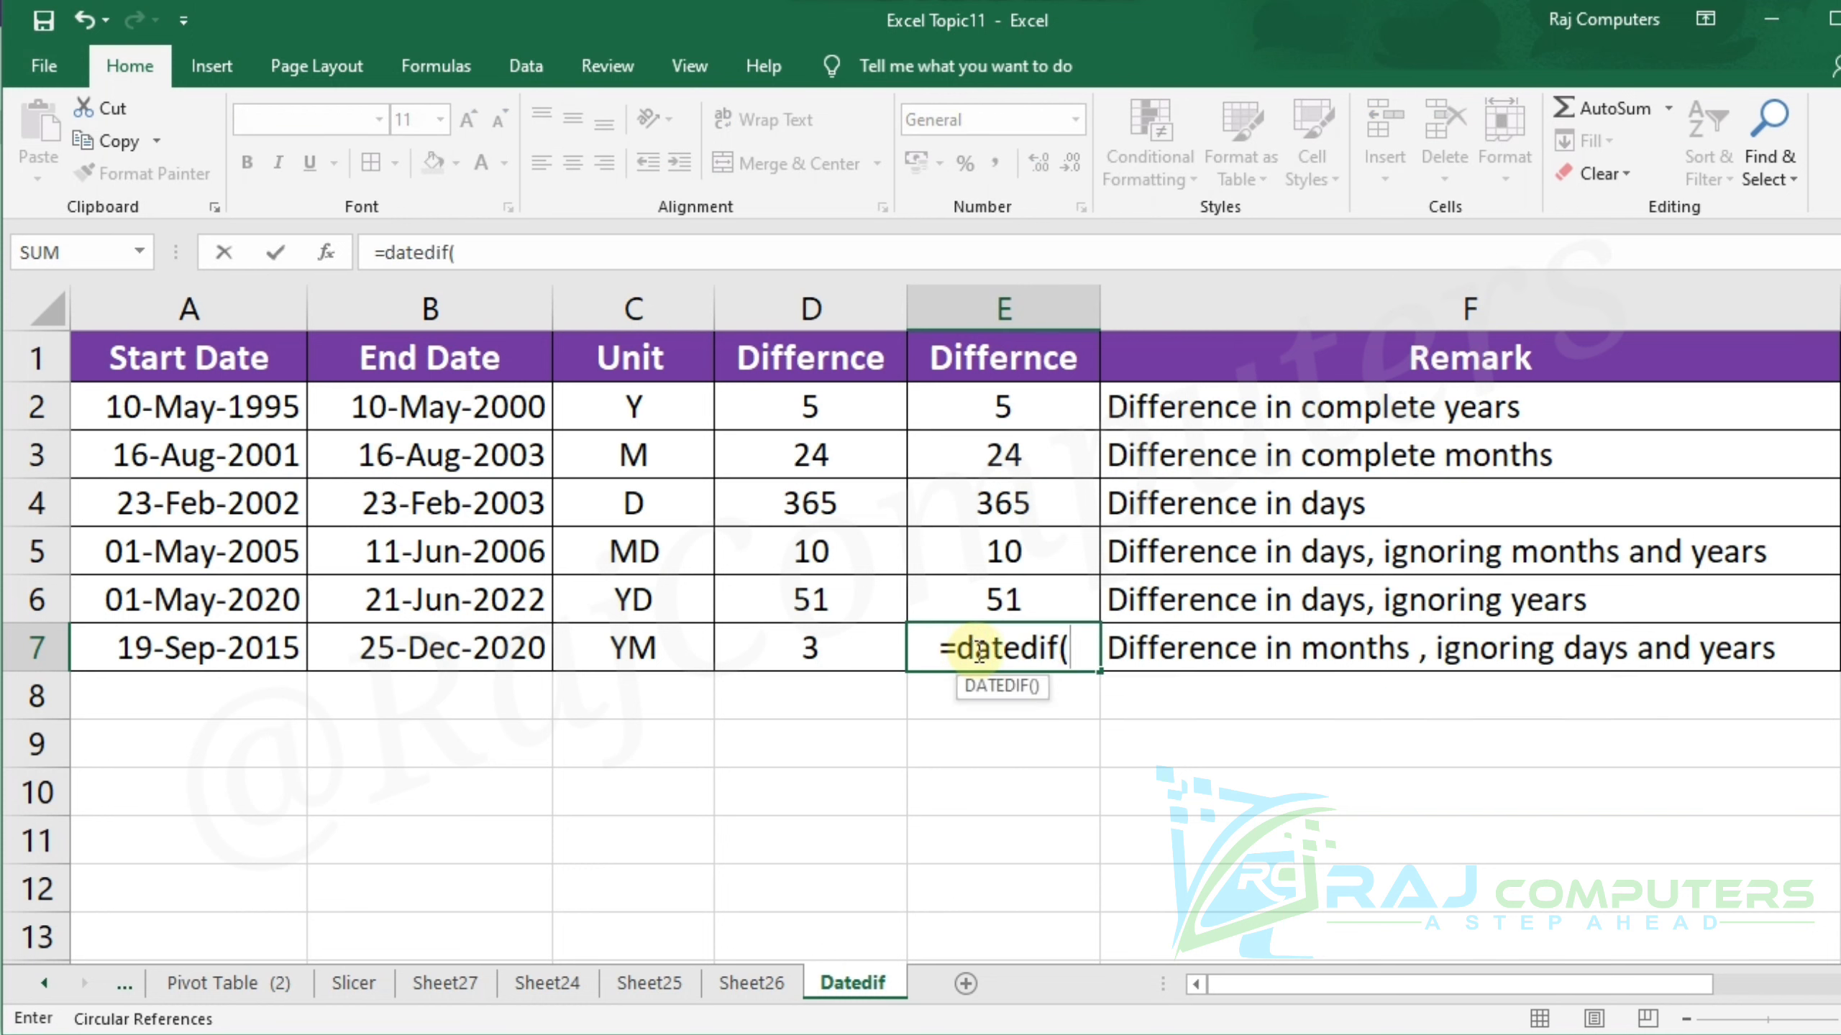
pyautogui.click(205, 653)
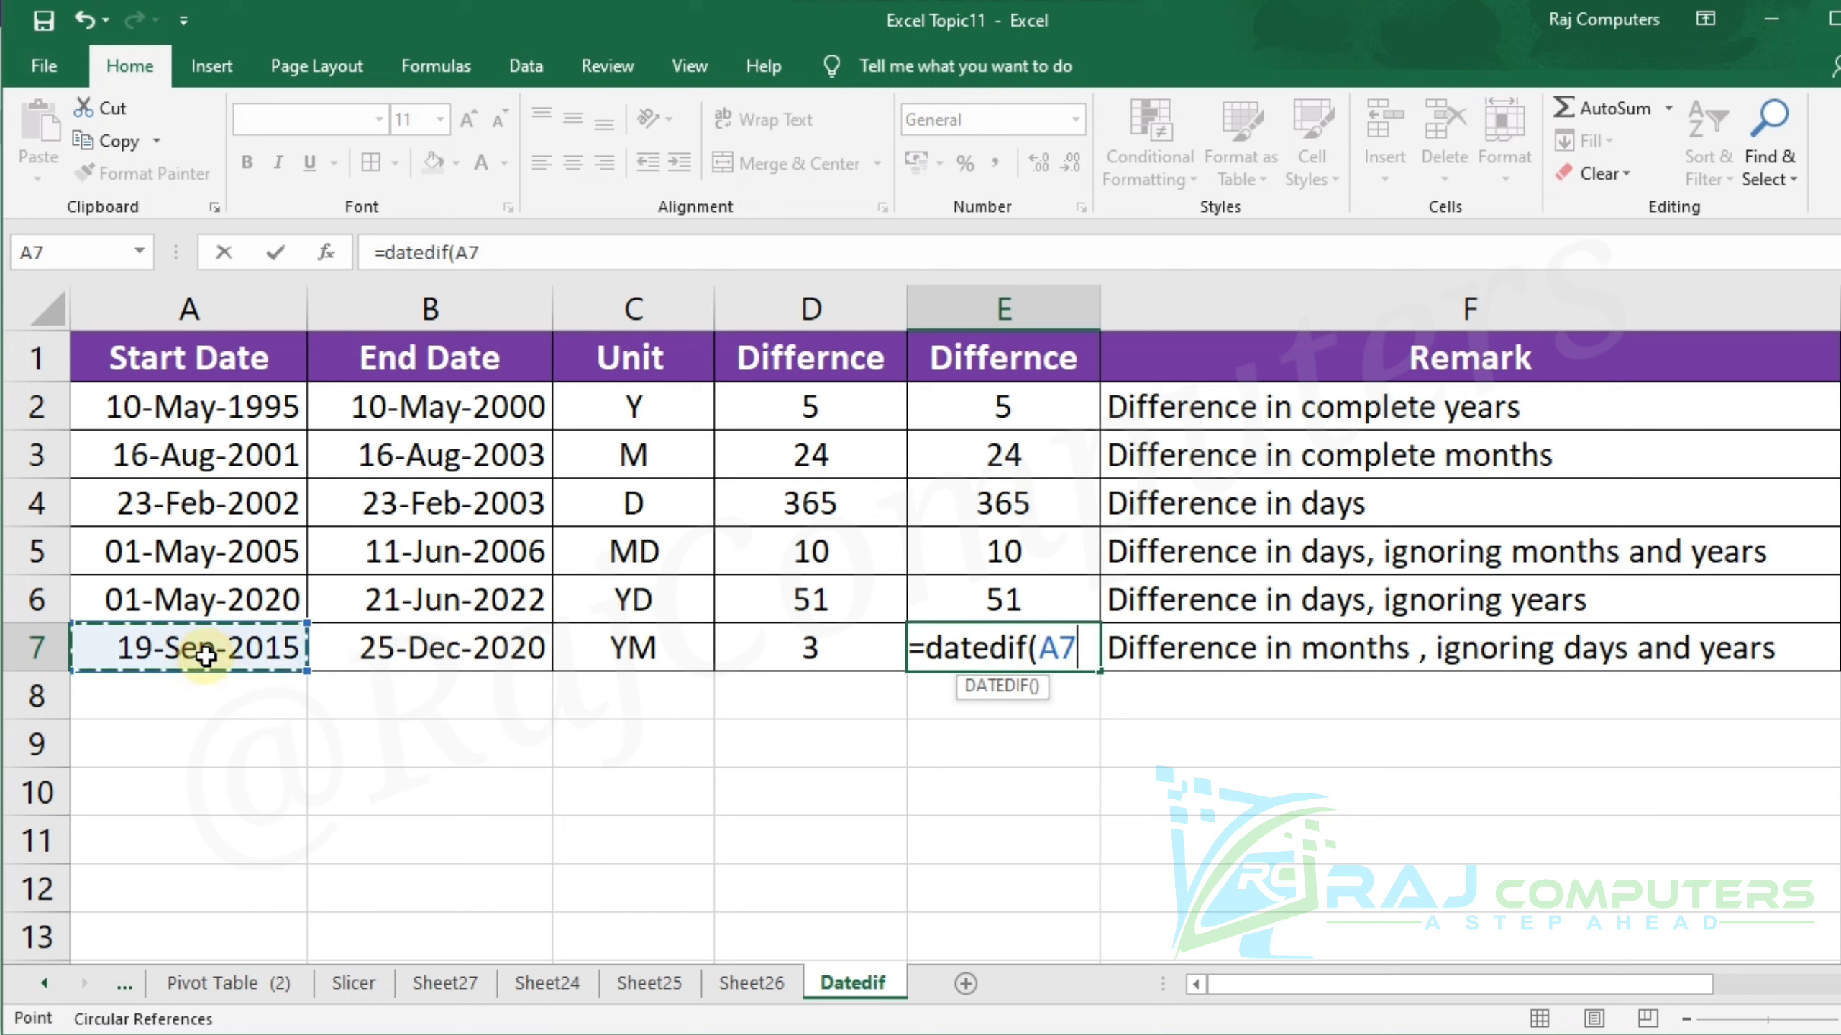
pyautogui.write(',')
pyautogui.click(399, 657)
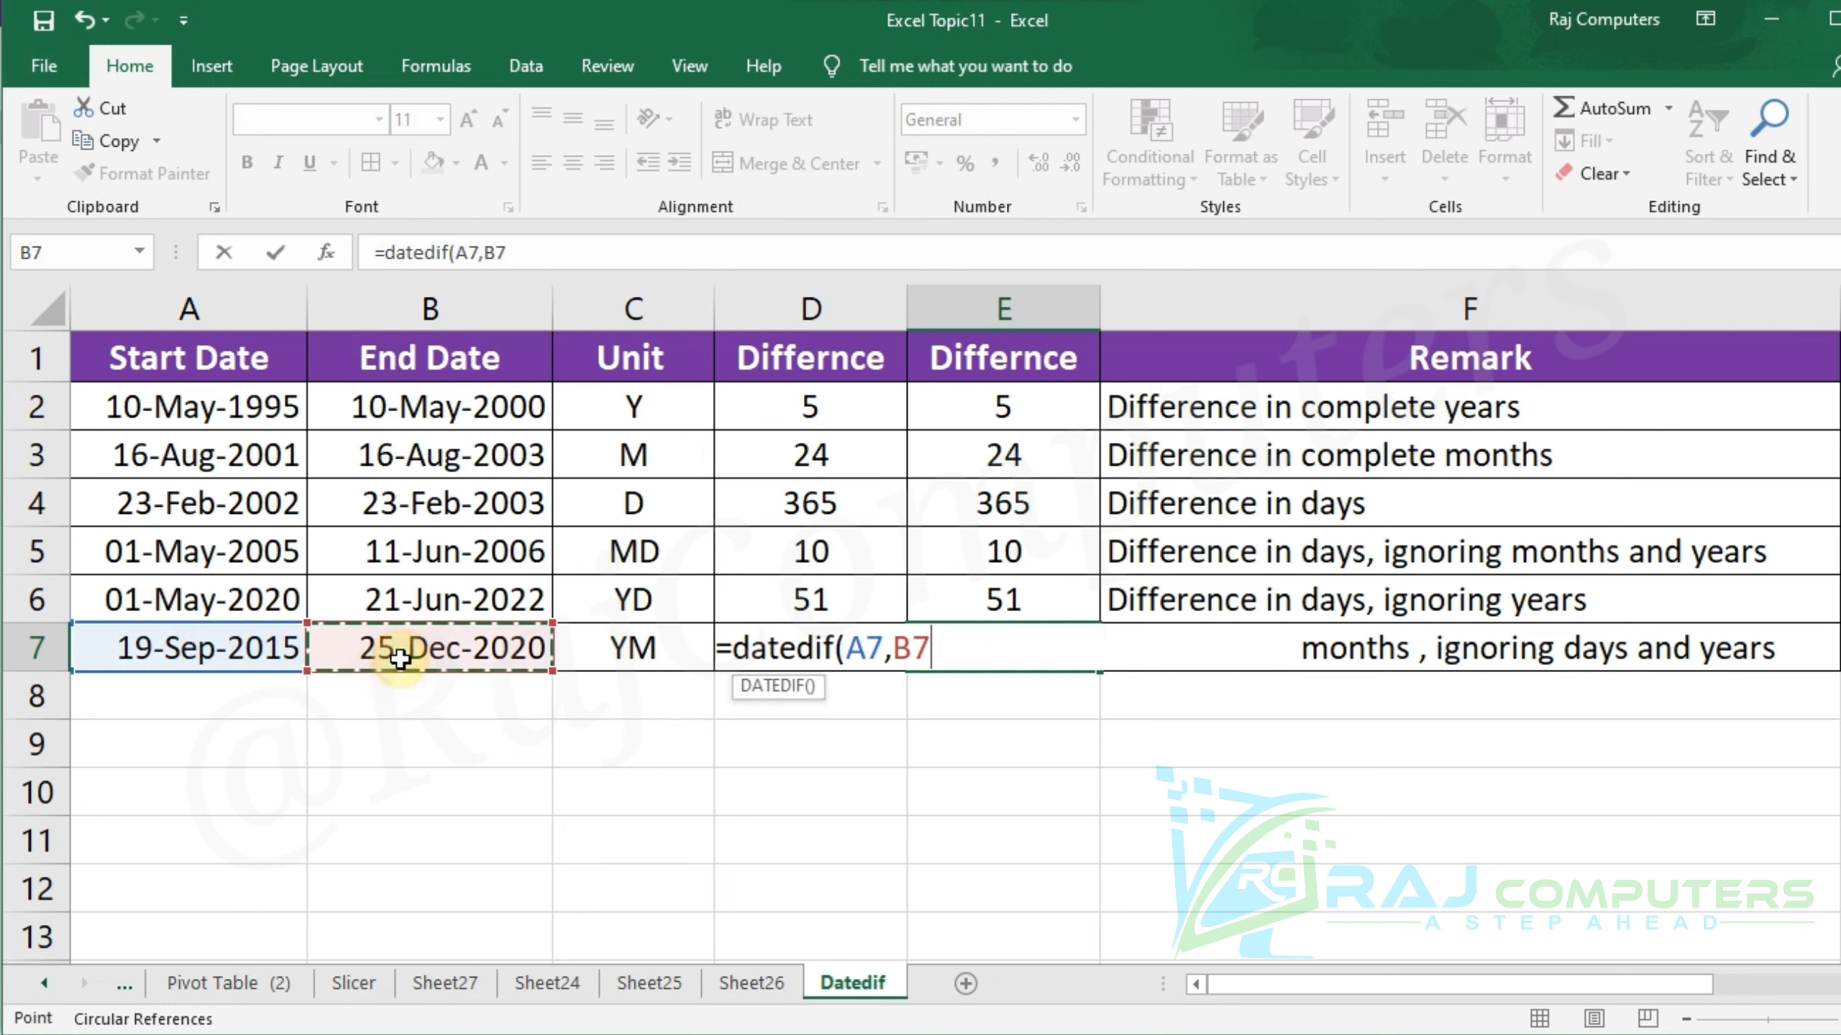
pyautogui.write(',')
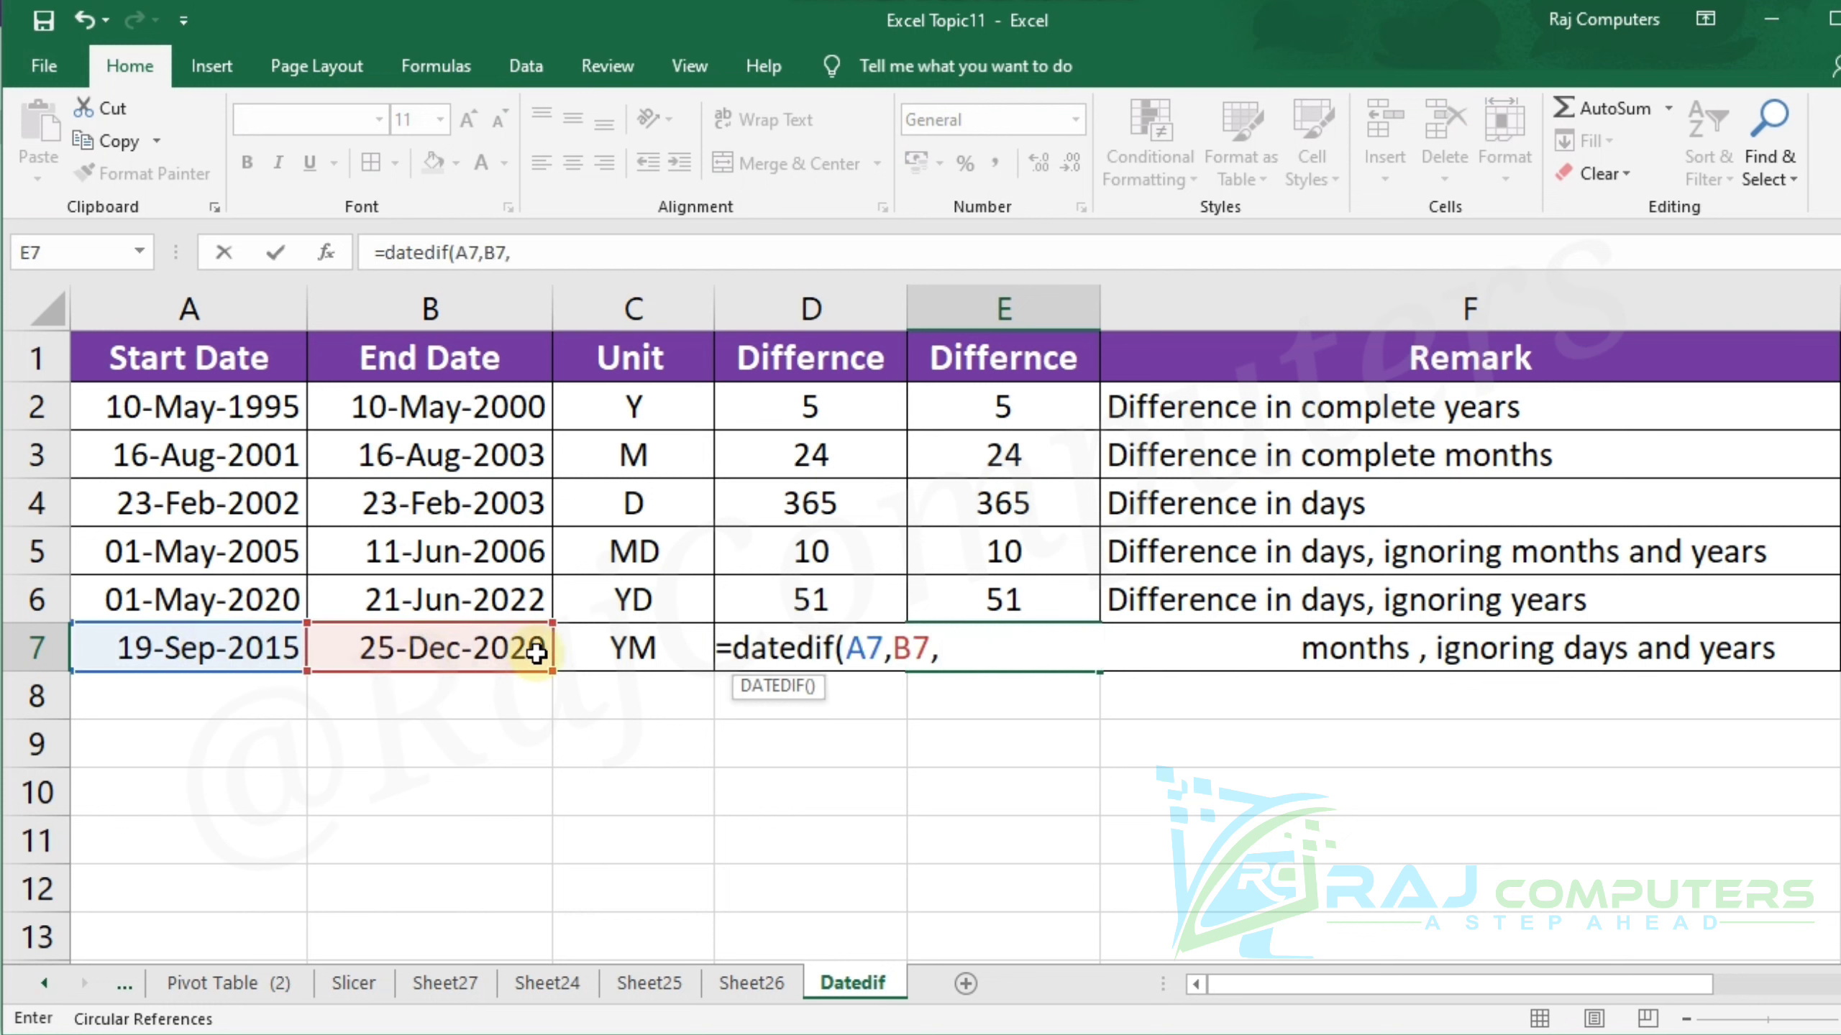
pyautogui.click(596, 646)
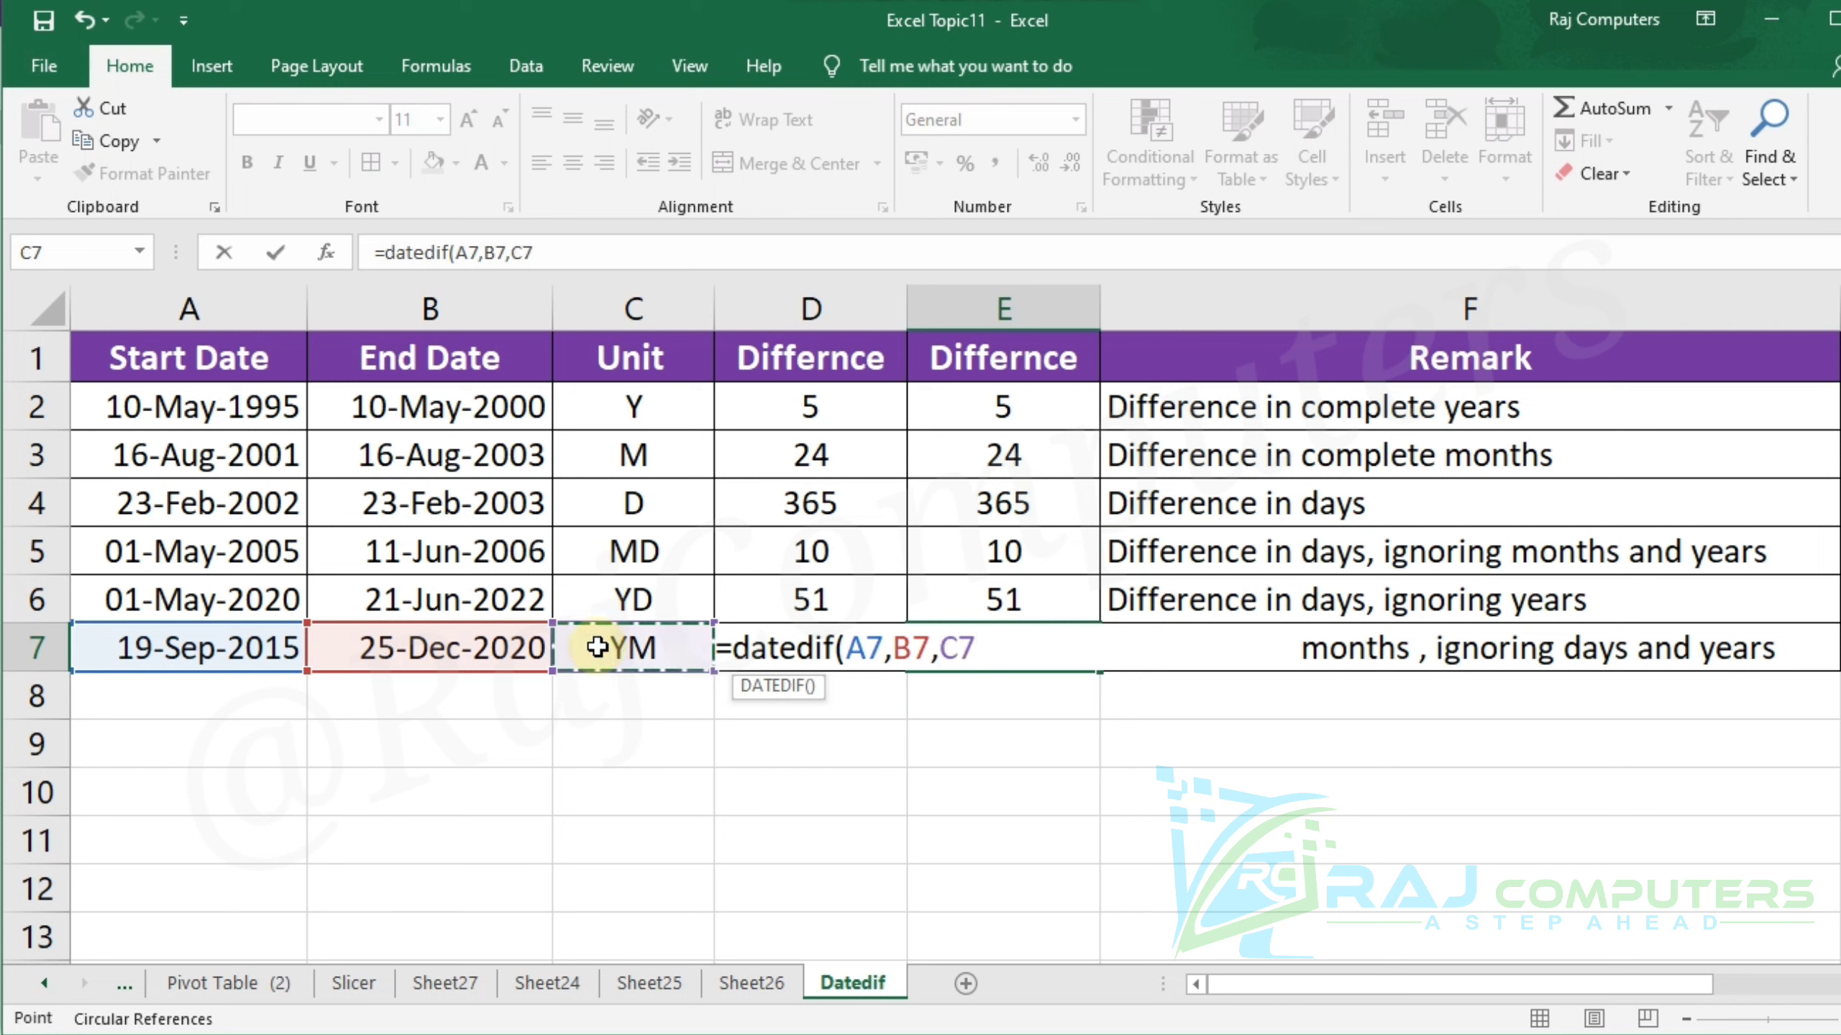
pyautogui.write(')')
pyautogui.press('Return')
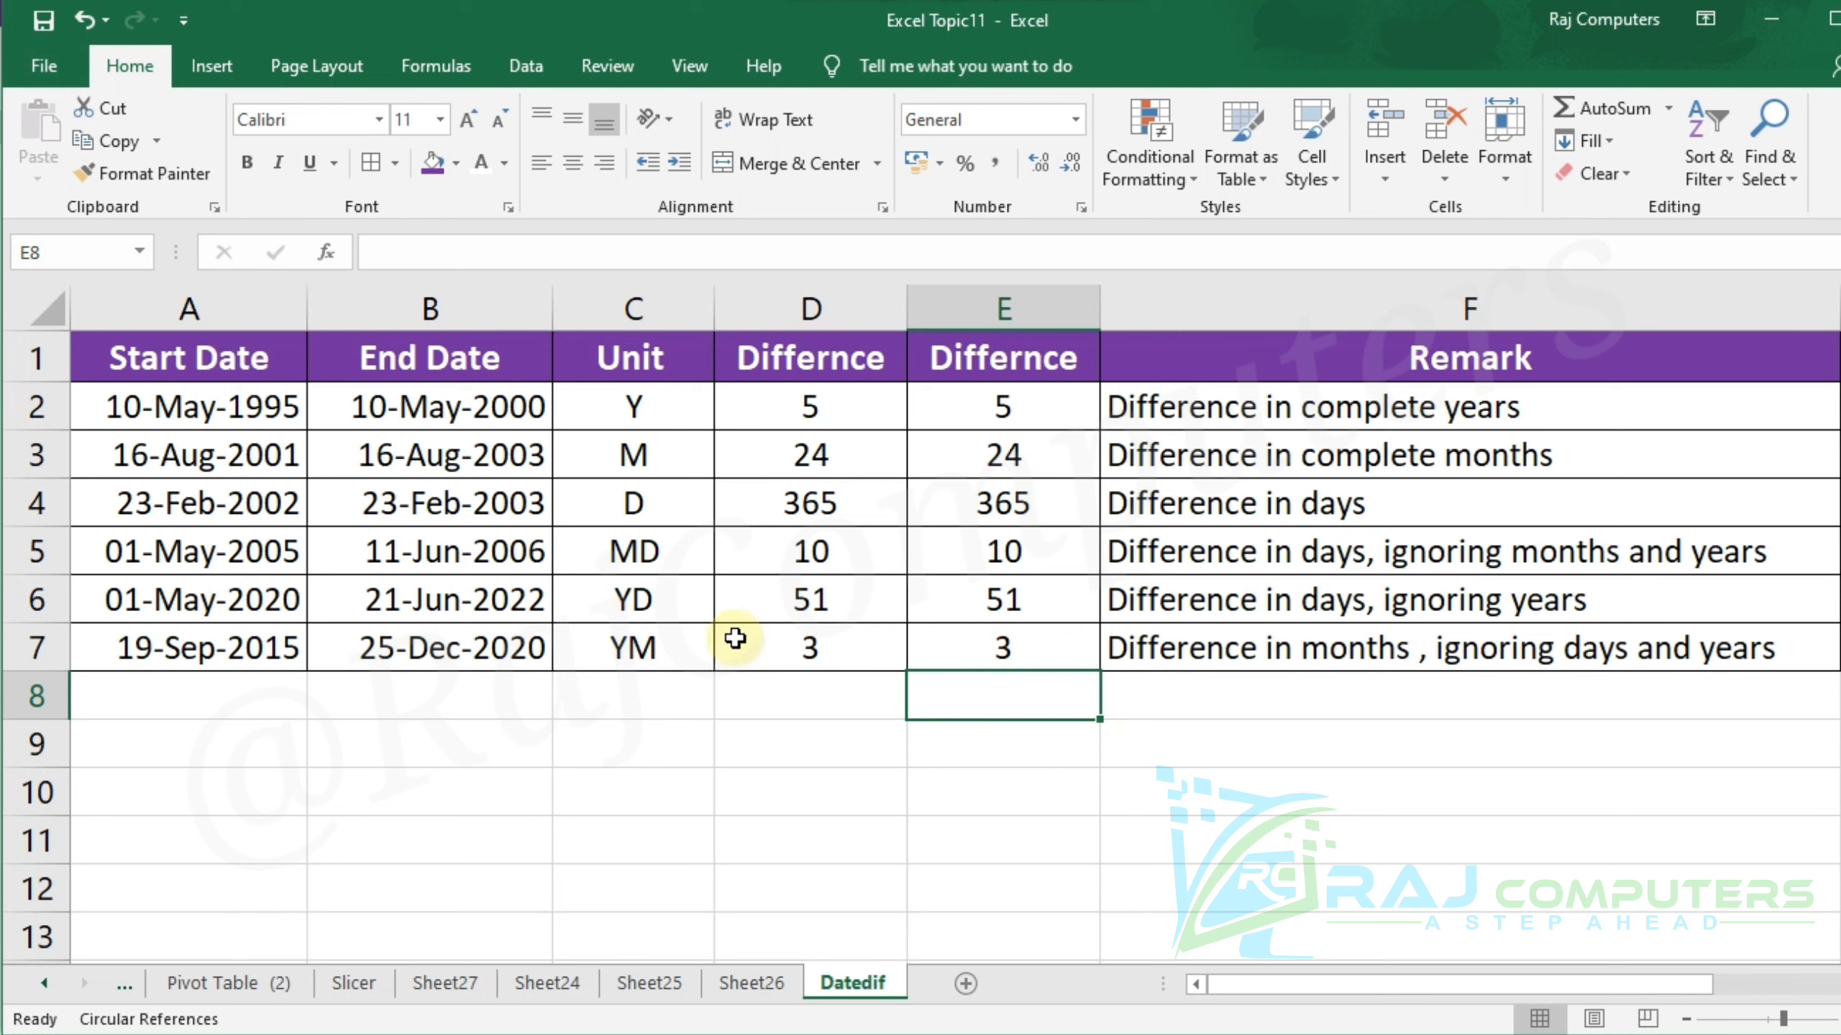
# Step: Change the start date in cell A7 to 19-01-2015 to test the YM unit formula
pyautogui.doubleClick(206, 648)
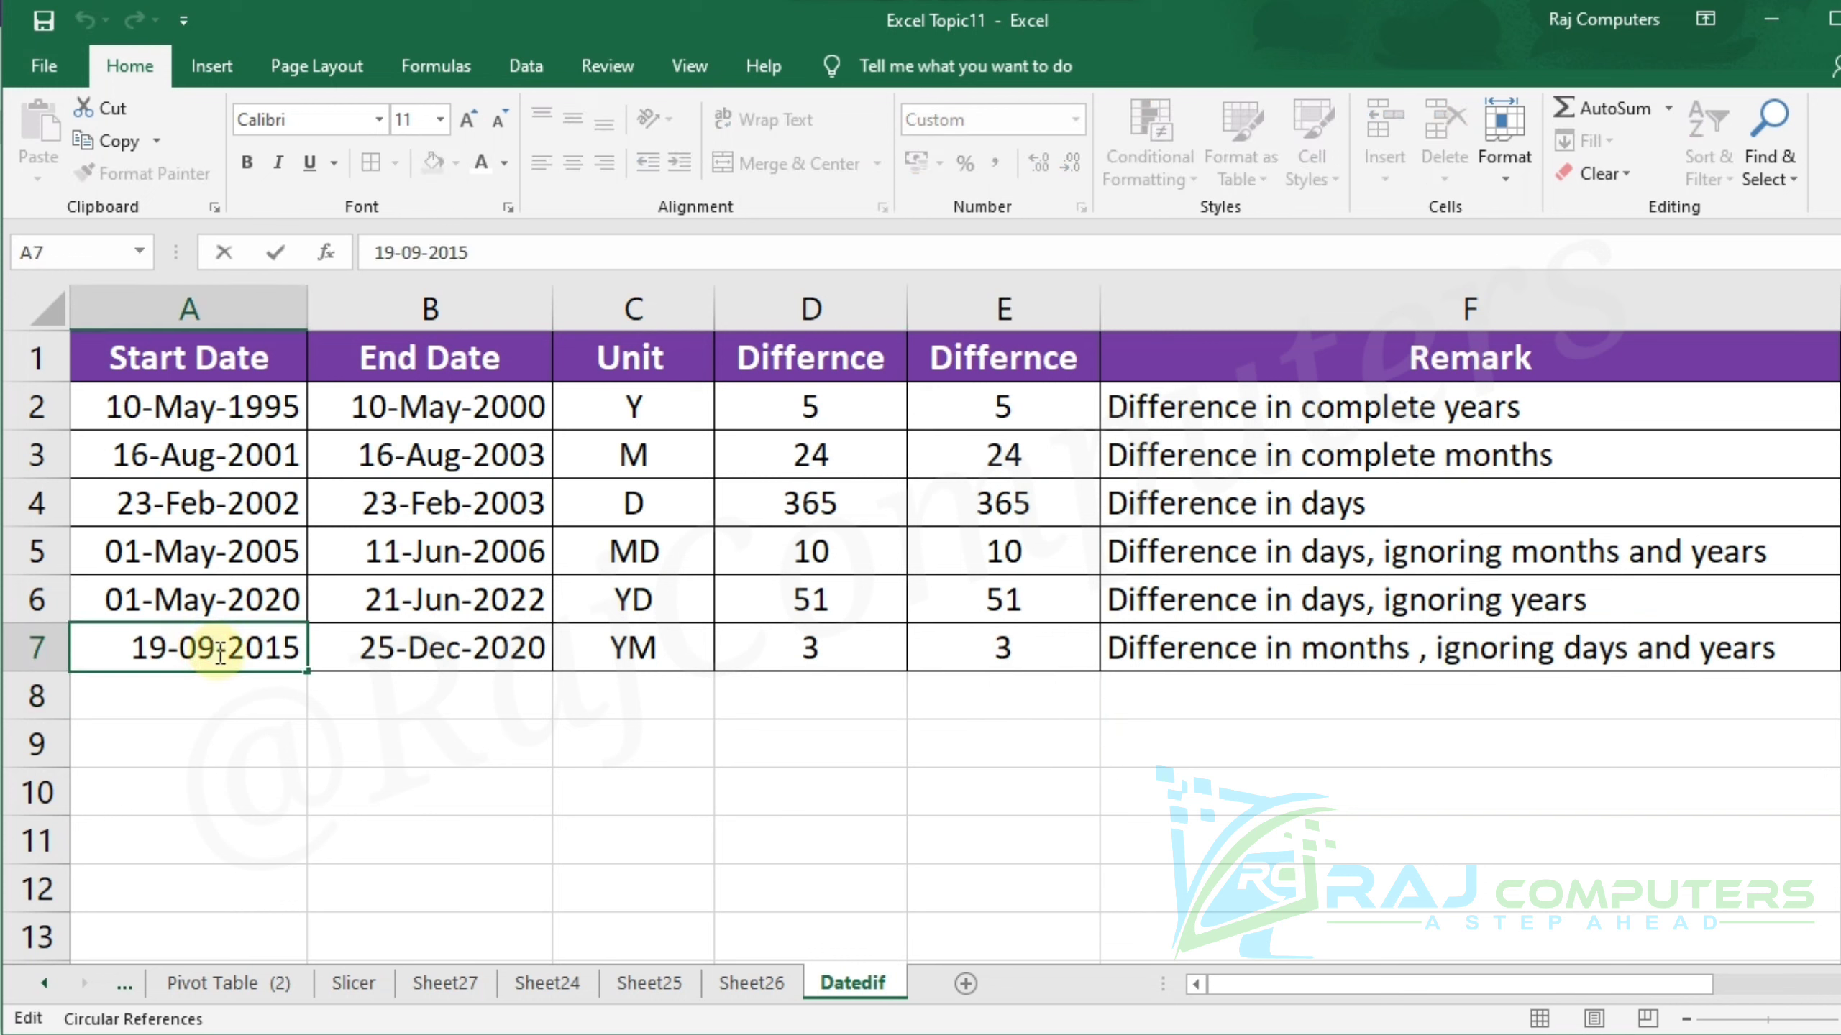
pyautogui.press('BackSpace')
pyautogui.write('1')
pyautogui.press('Return')
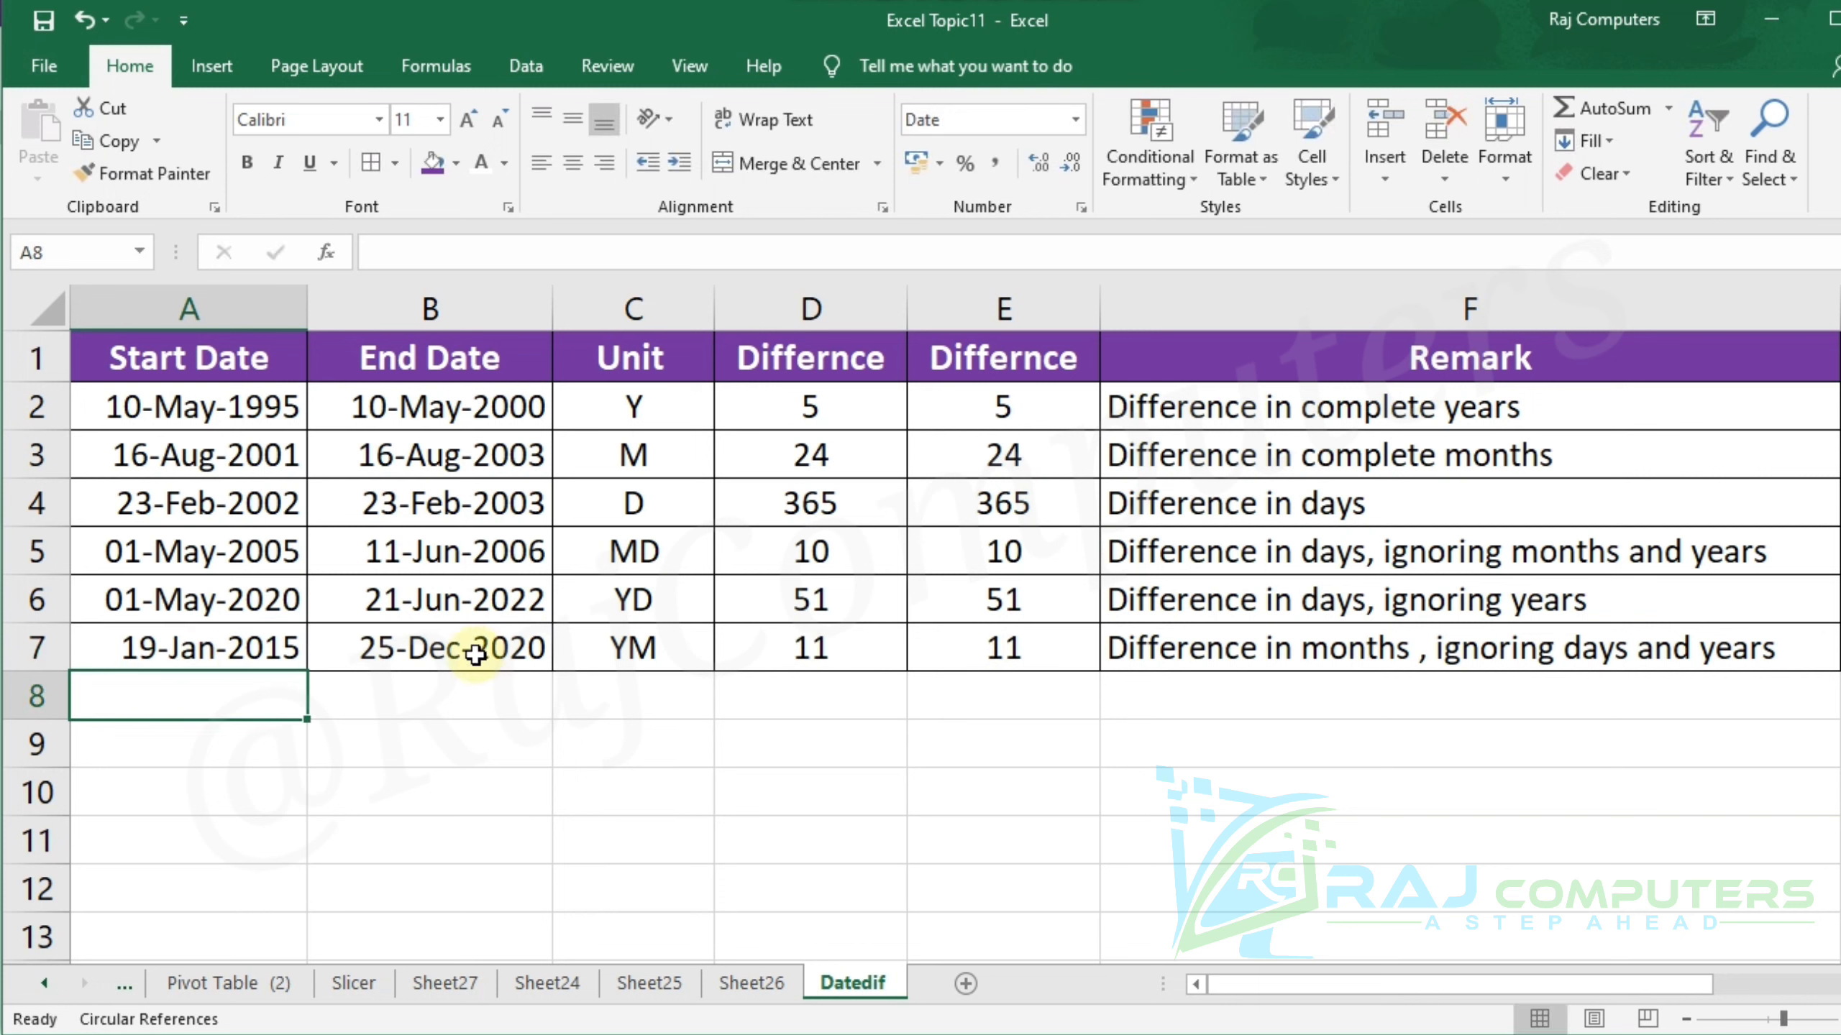
# Step: Change the end date in cell B7 to 25-01-2020 to test the YM unit within the same month
pyautogui.doubleClick(500, 652)
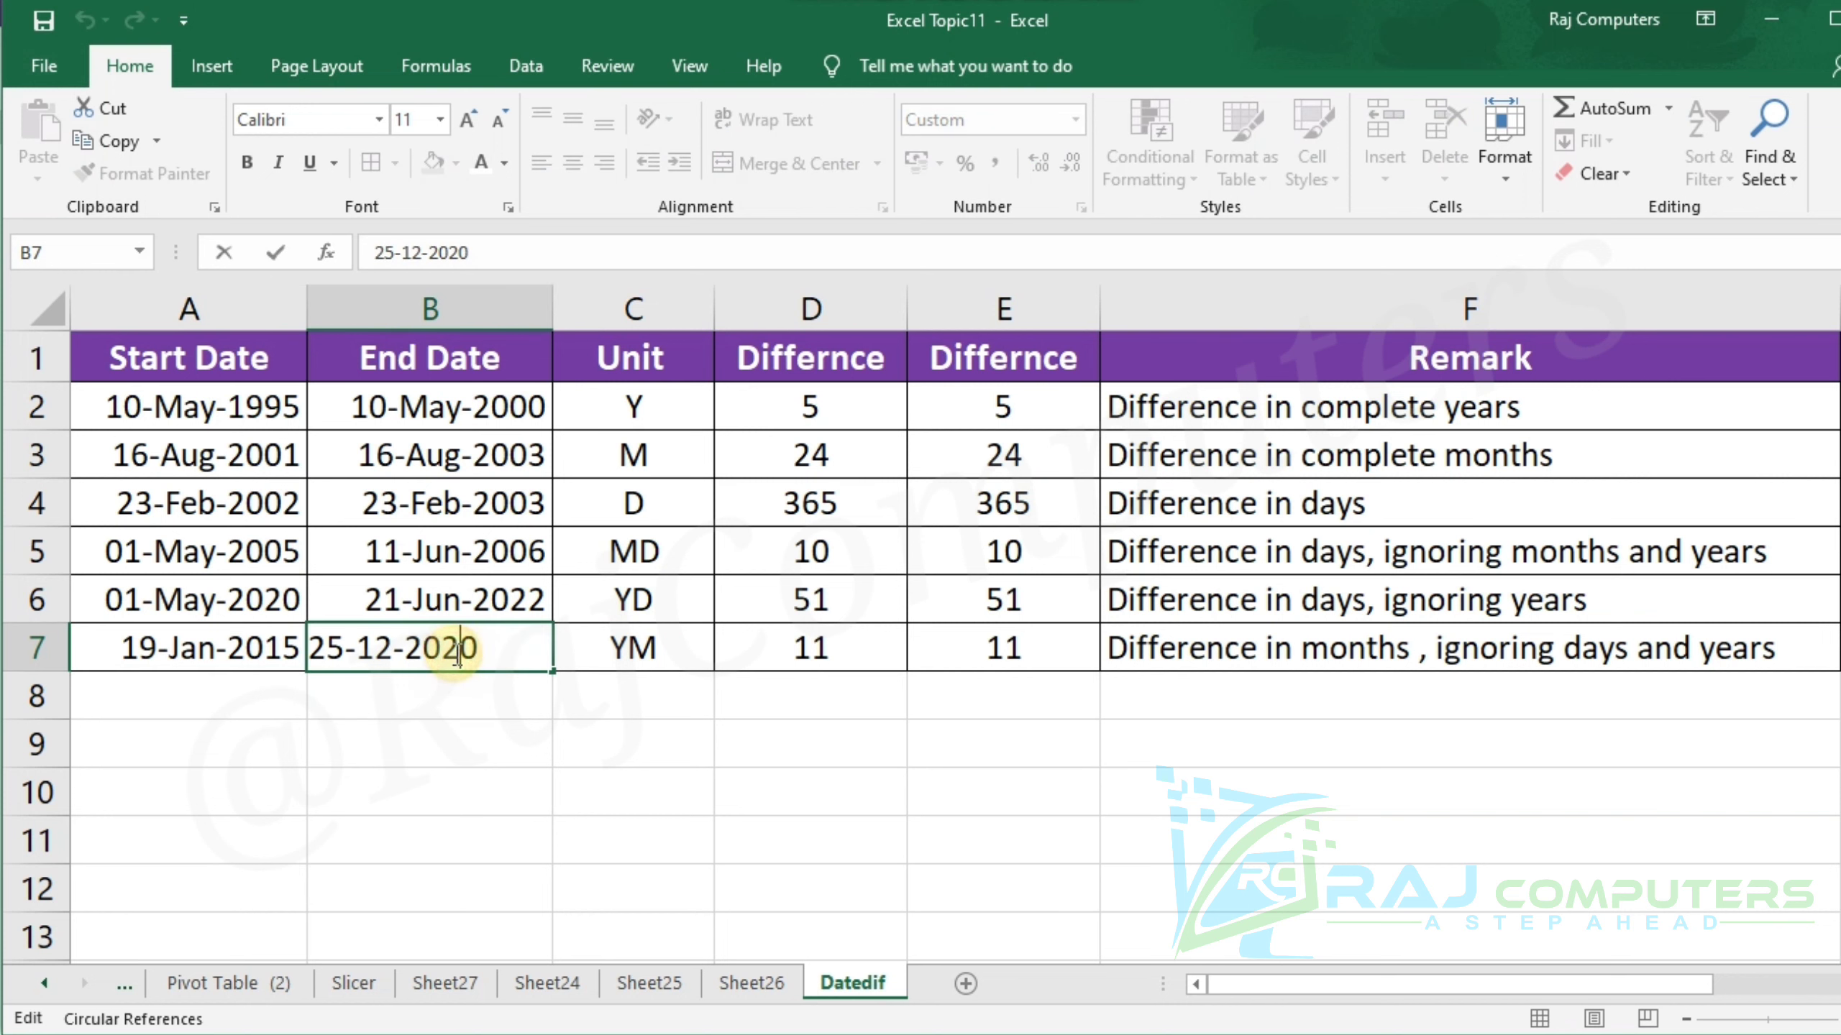
pyautogui.click(393, 652)
pyautogui.press('BackSpace')
pyautogui.press('BackSpace')
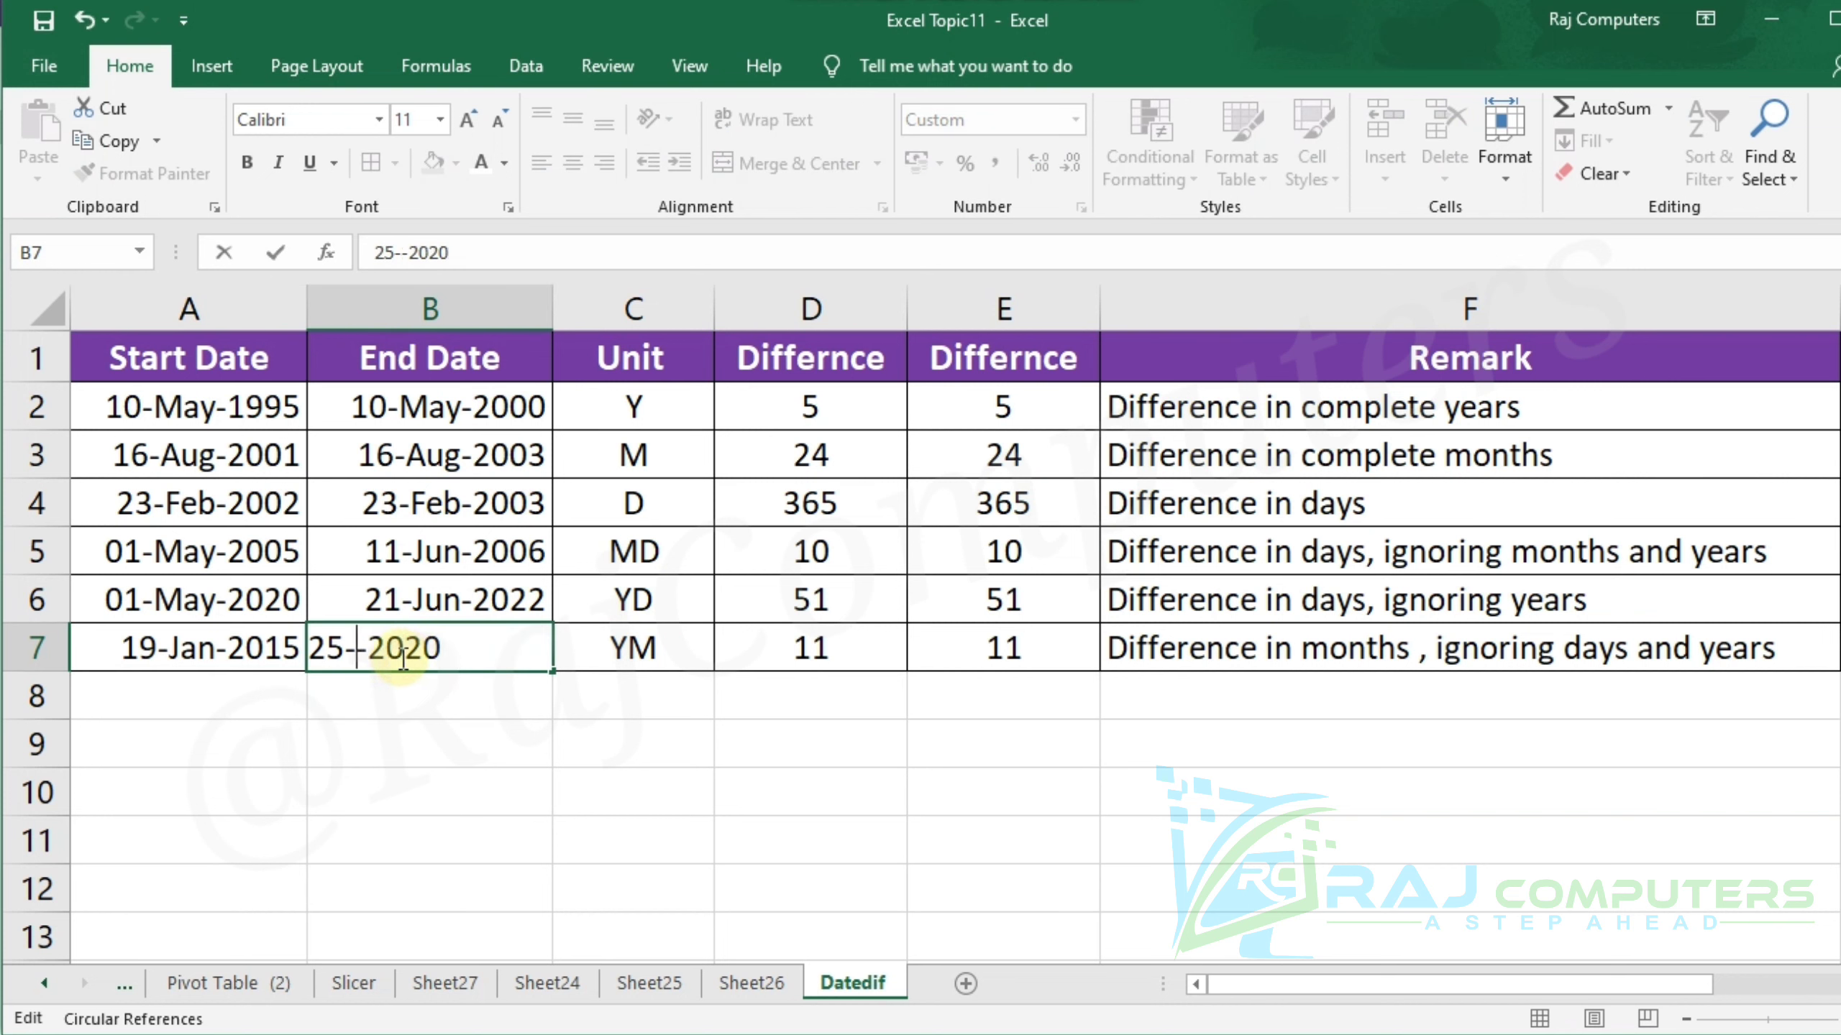
pyautogui.write('01')
pyautogui.press('Return')
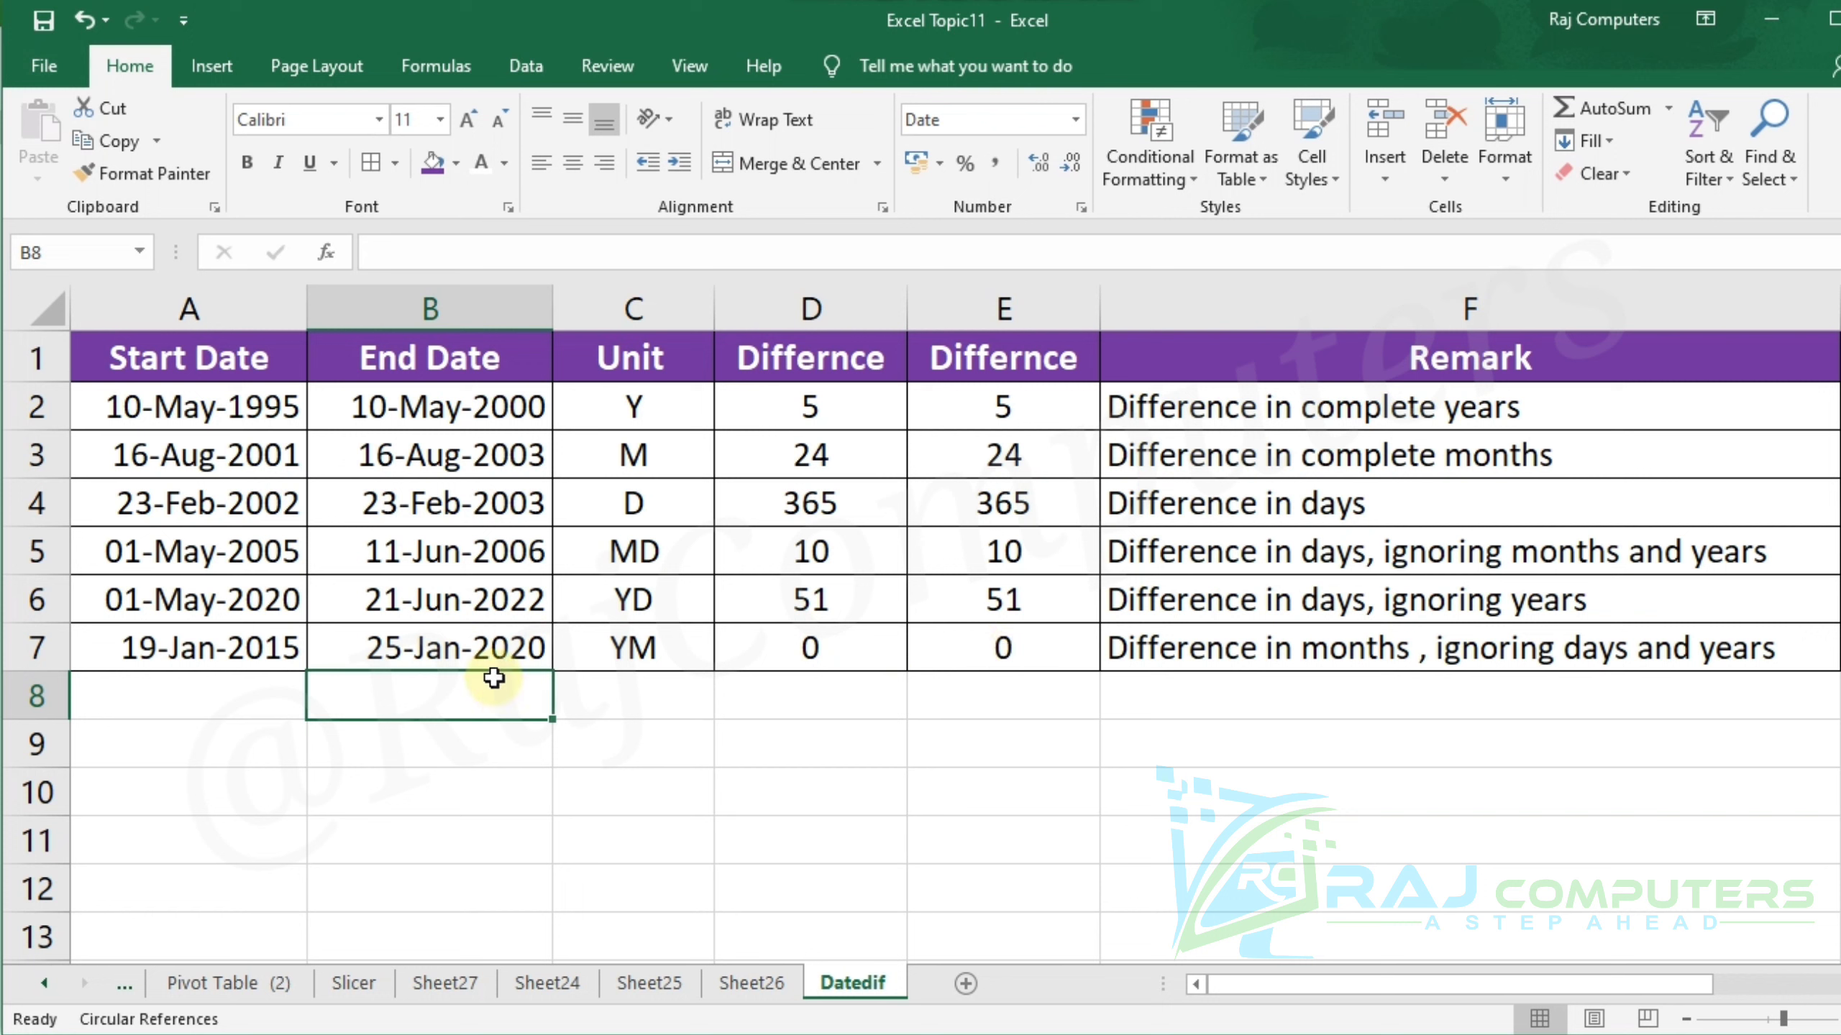
# Step: Change the end date in cell B7 to 25-02-2020 to test the YM unit formula
pyautogui.doubleClick(464, 649)
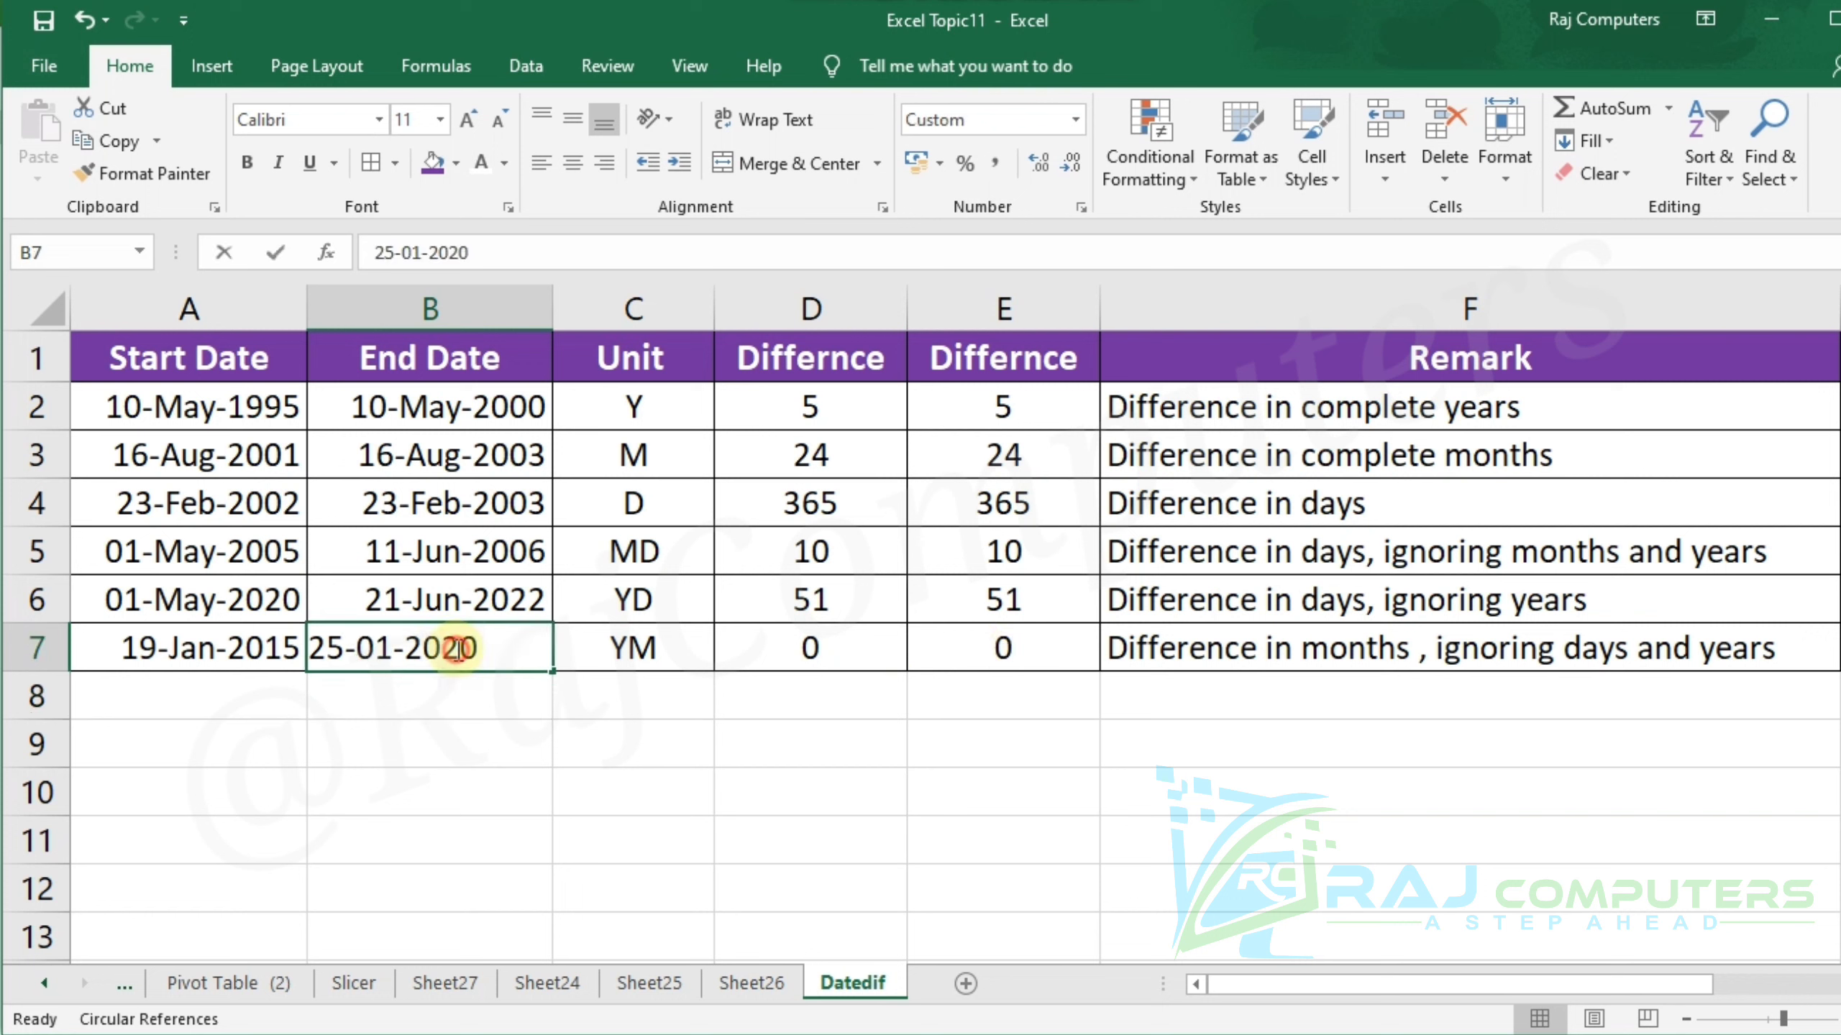
pyautogui.click(392, 655)
pyautogui.press('BackSpace')
pyautogui.write('2')
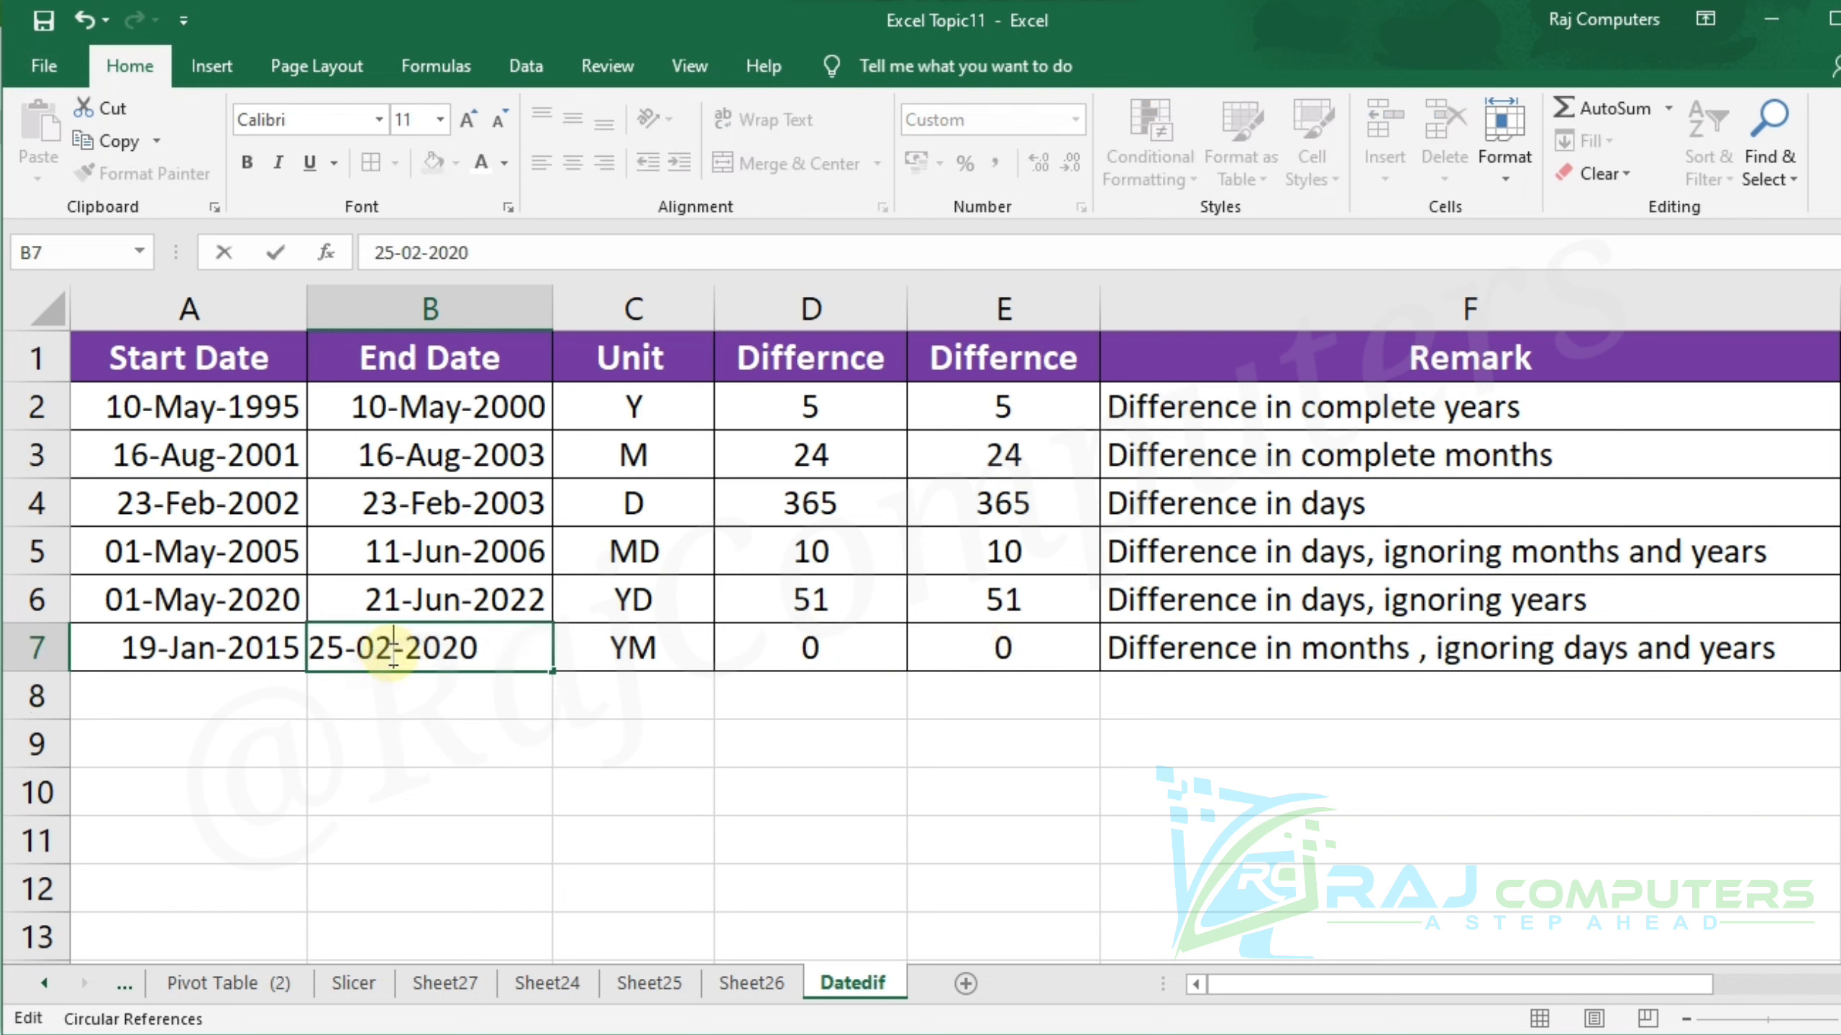
pyautogui.press('Return')
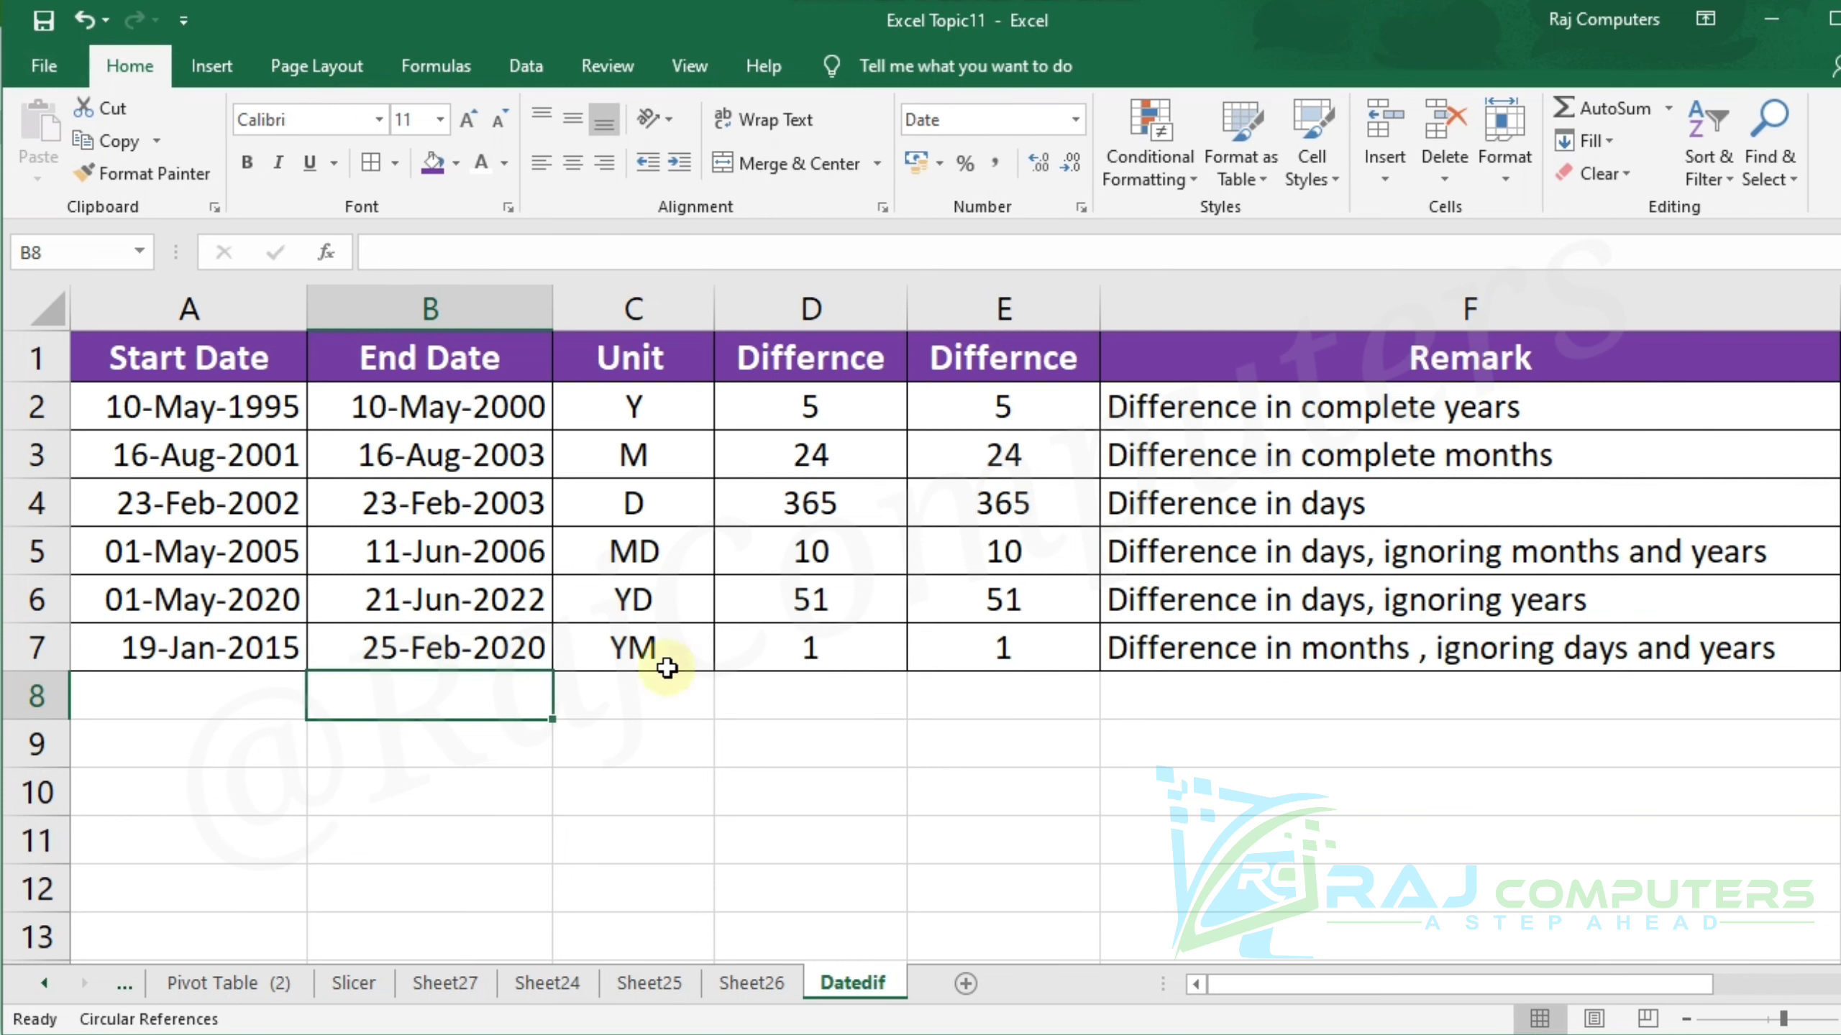
# Step: Change the end date in cell B7 to 25-03-2020 to test the difference in months
pyautogui.click(456, 649)
pyautogui.doubleClick(455, 649)
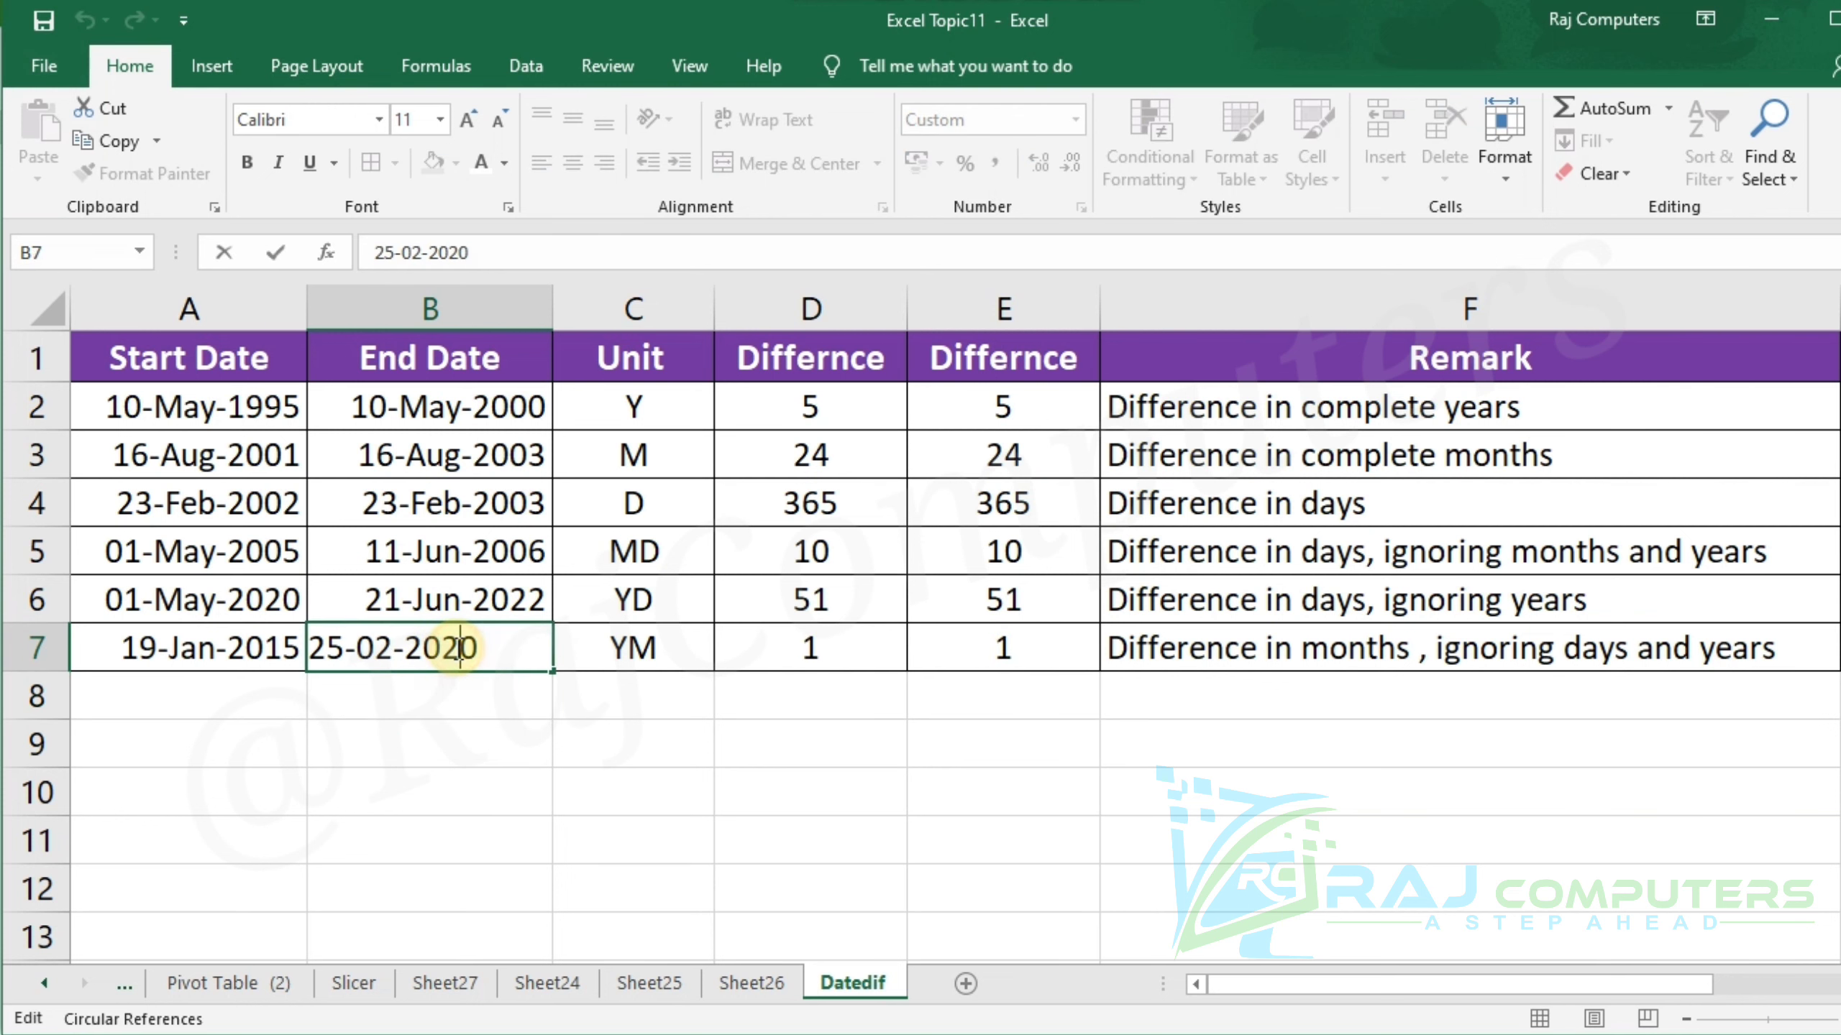
pyautogui.click(392, 660)
pyautogui.press('BackSpace')
pyautogui.write('3')
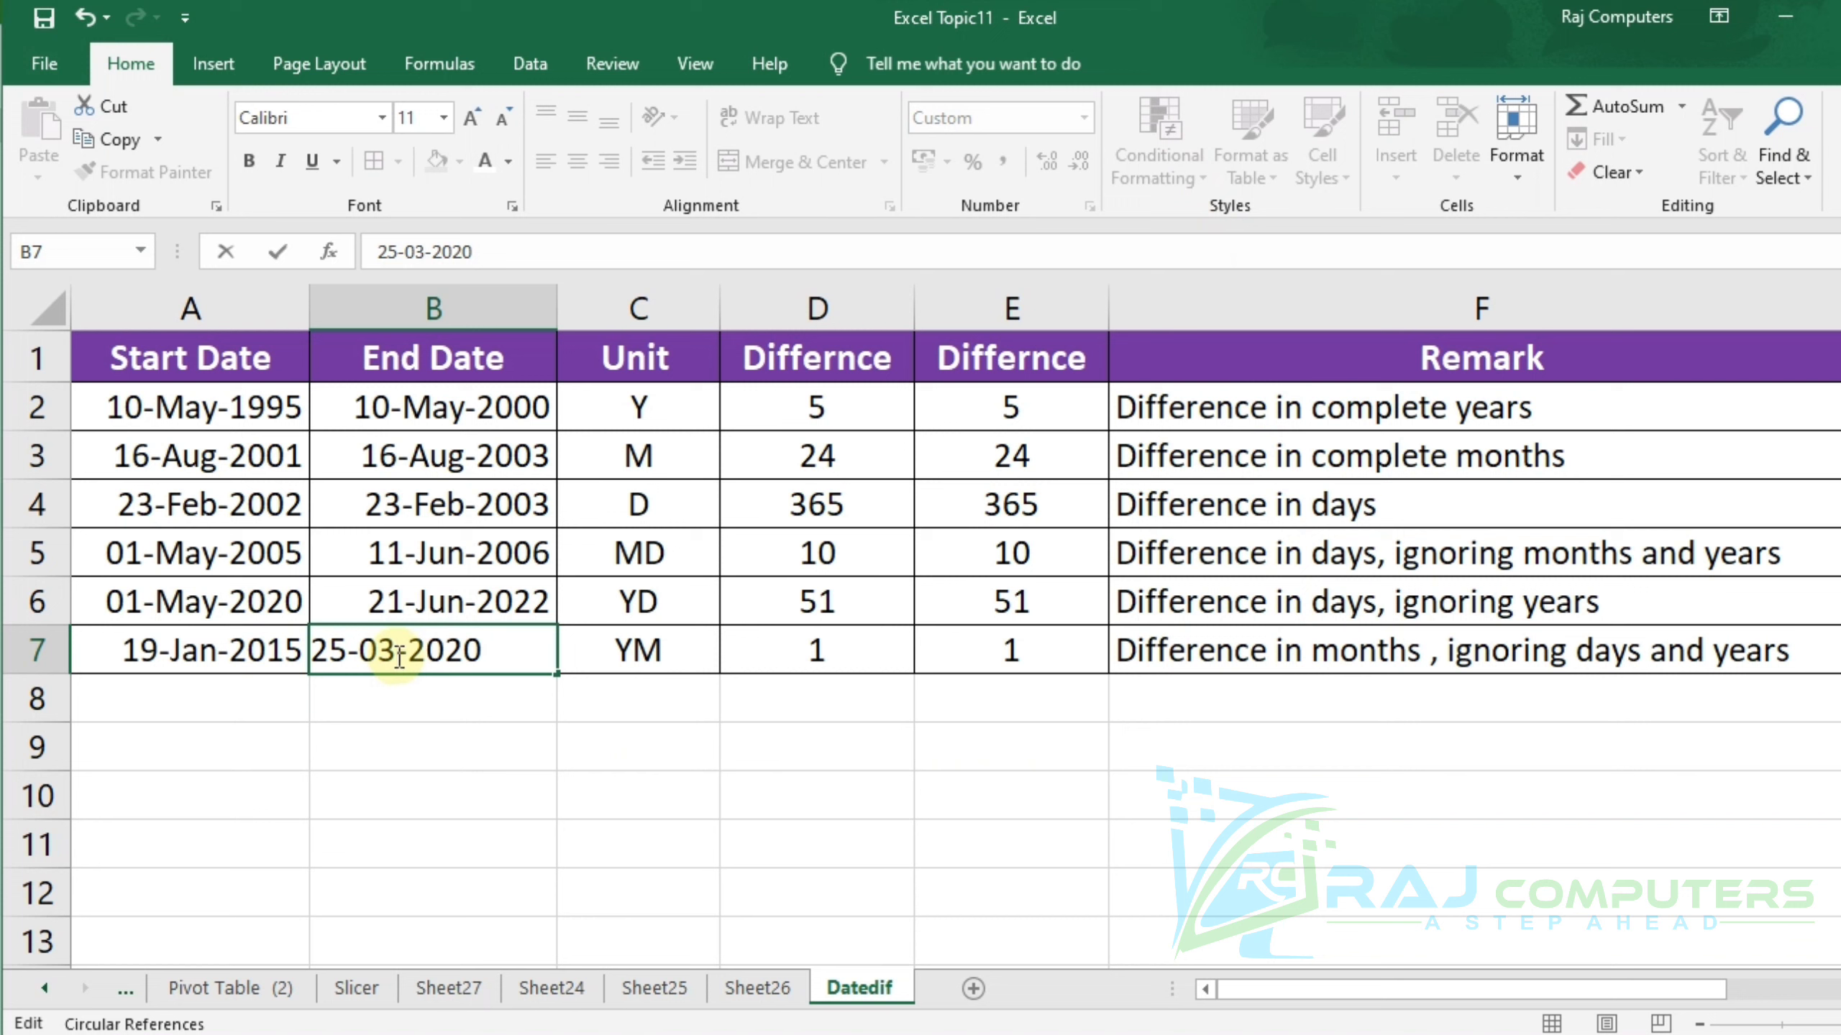
pyautogui.press('Return')
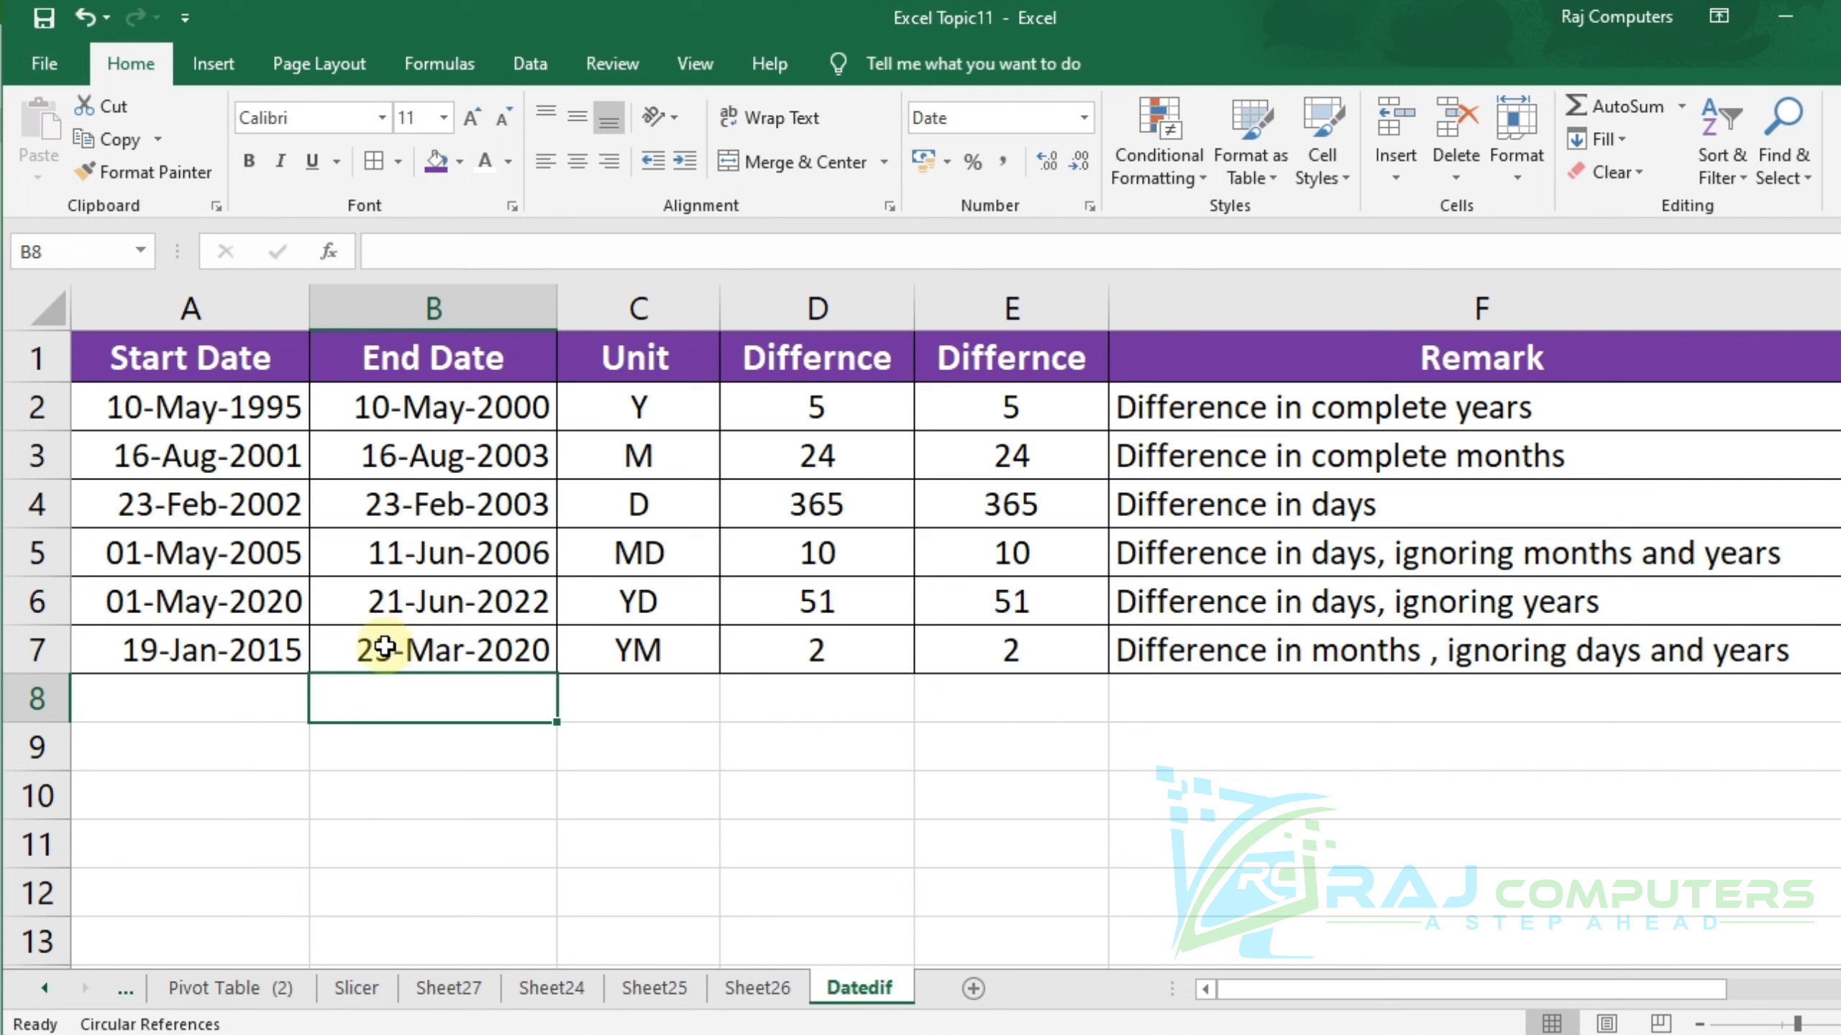
# Step: Change the year of the end date in cell B7 to 2025 to test that the YM unit ignores years
pyautogui.click(536, 652)
pyautogui.doubleClick(507, 644)
pyautogui.press('BackSpace')
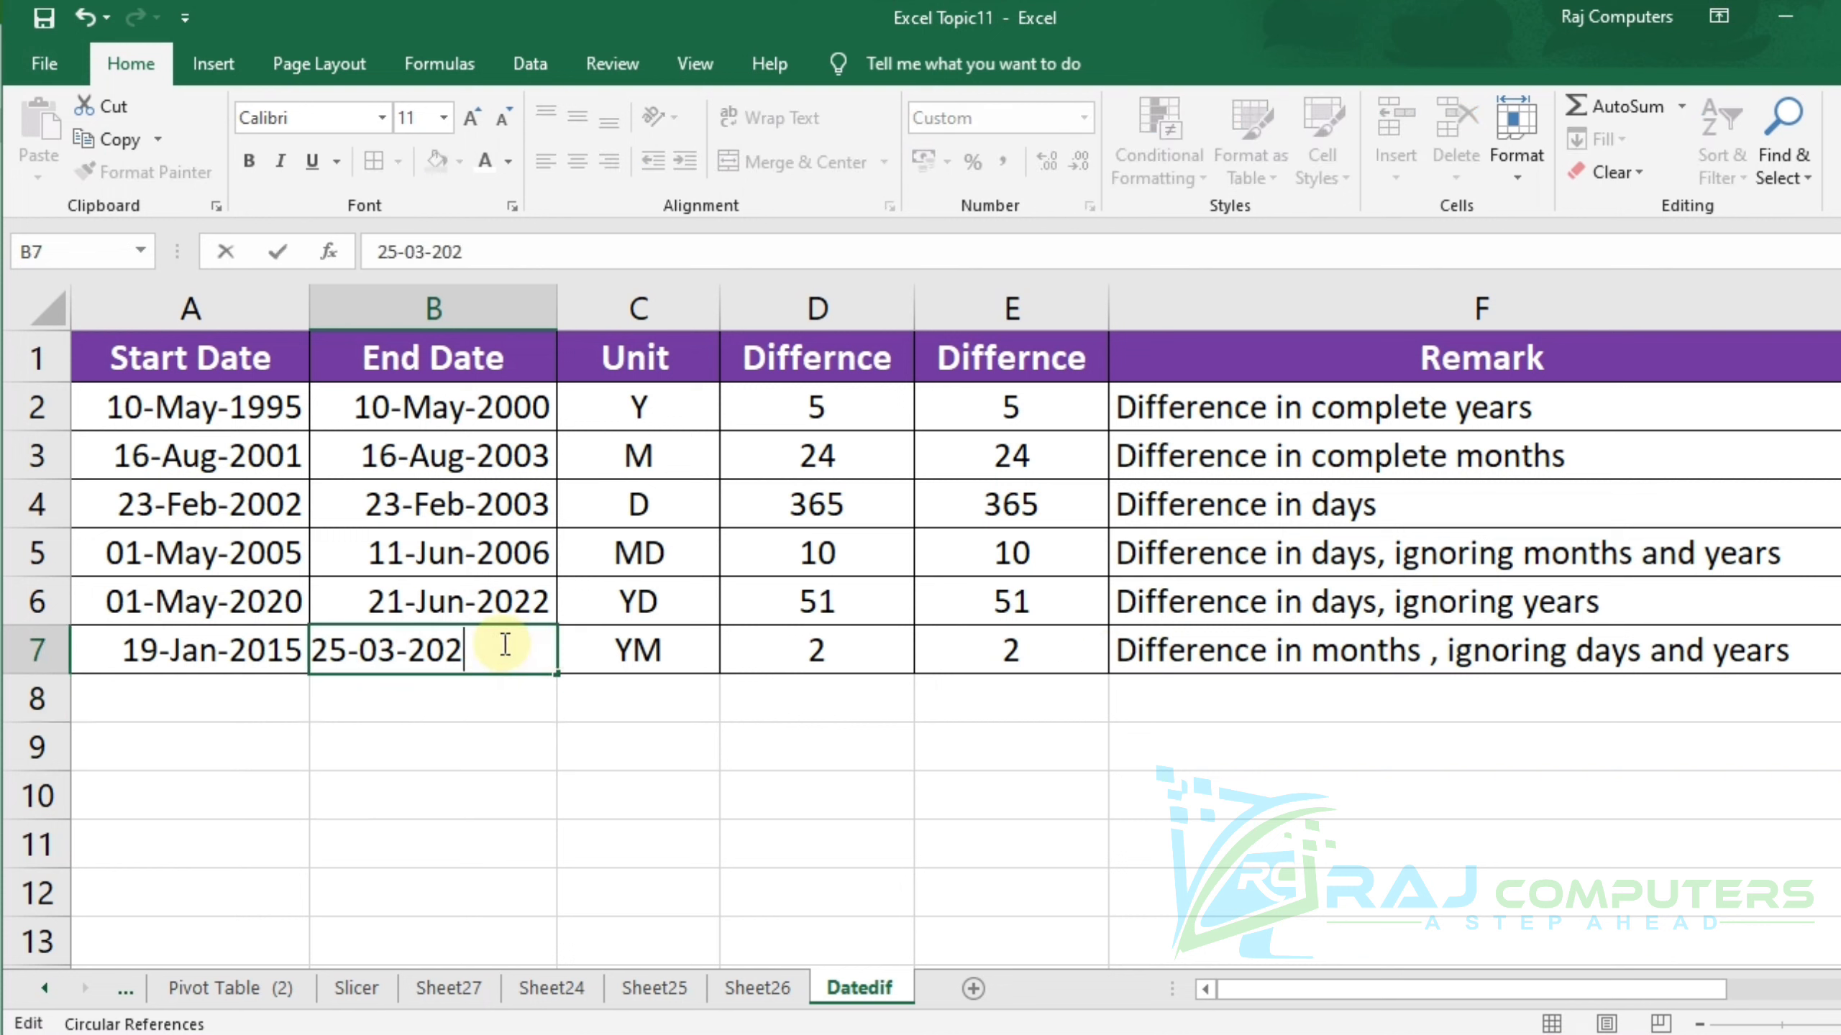
pyautogui.write('5')
pyautogui.press('Return')
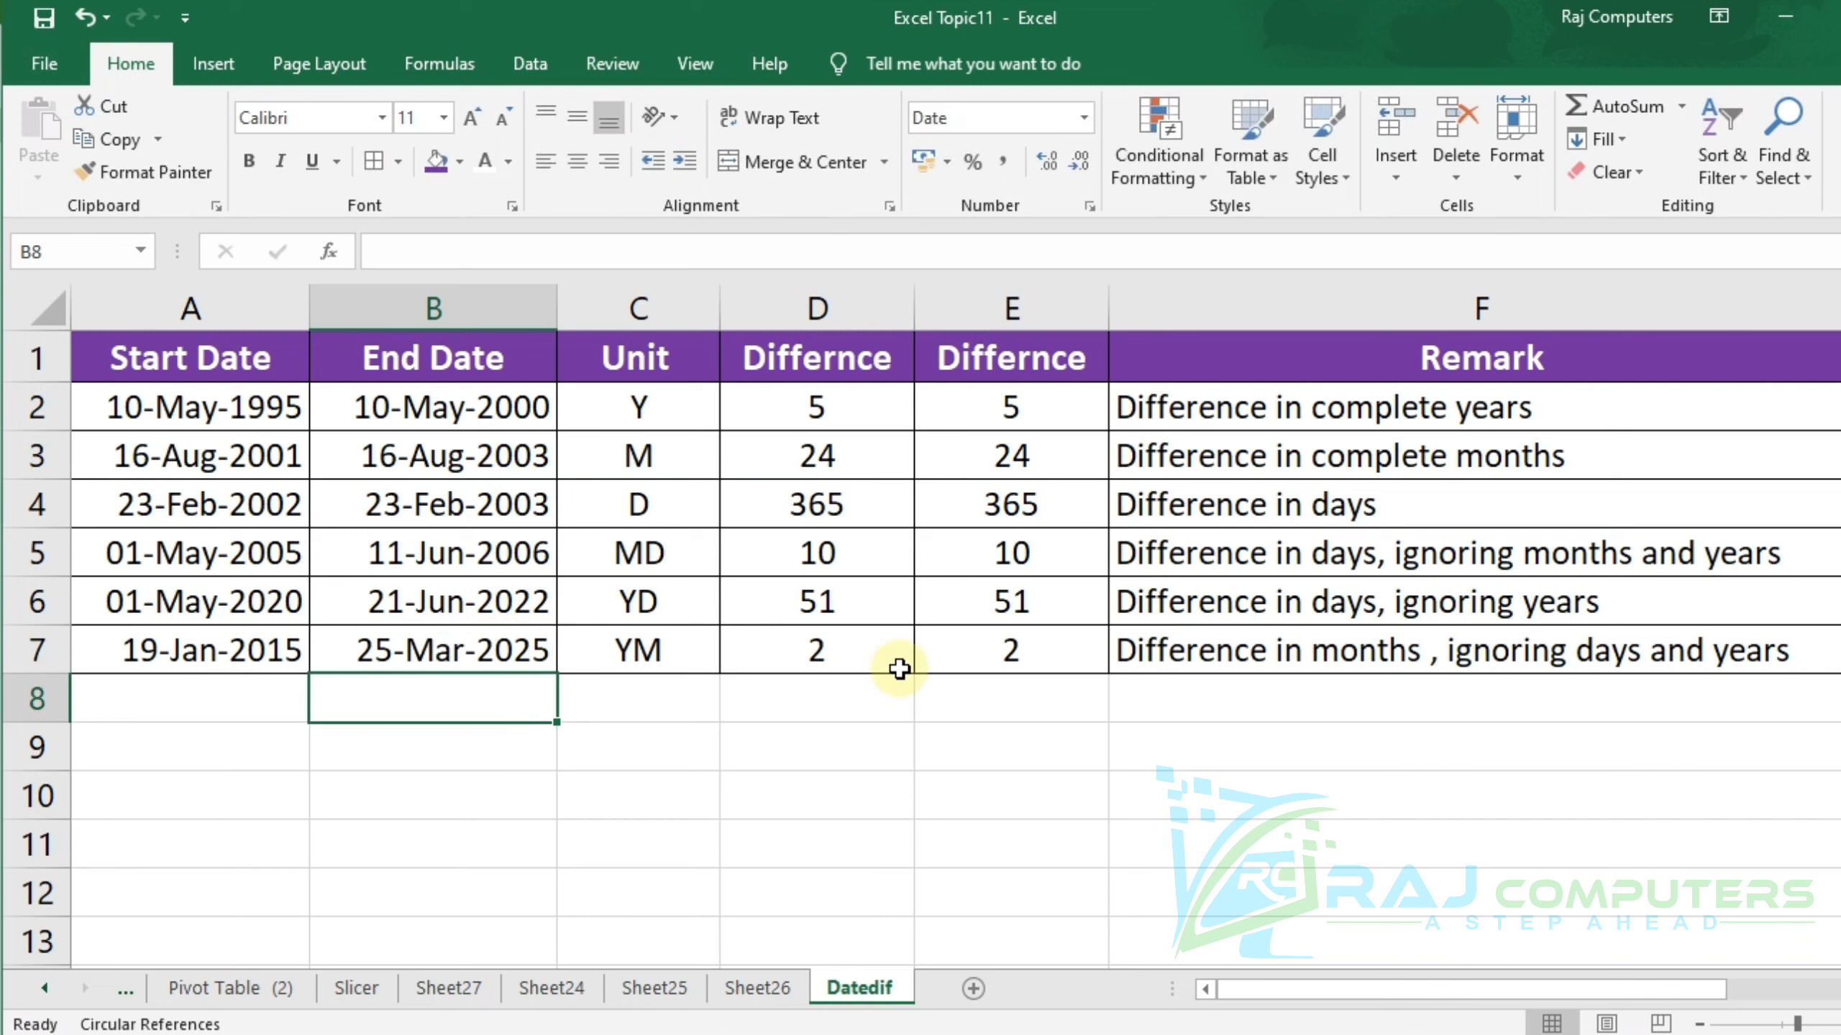
# Step: Change the end date in cell B7 to 25-05-2025 and select the empty cell D10
pyautogui.click(445, 655)
pyautogui.doubleClick(445, 655)
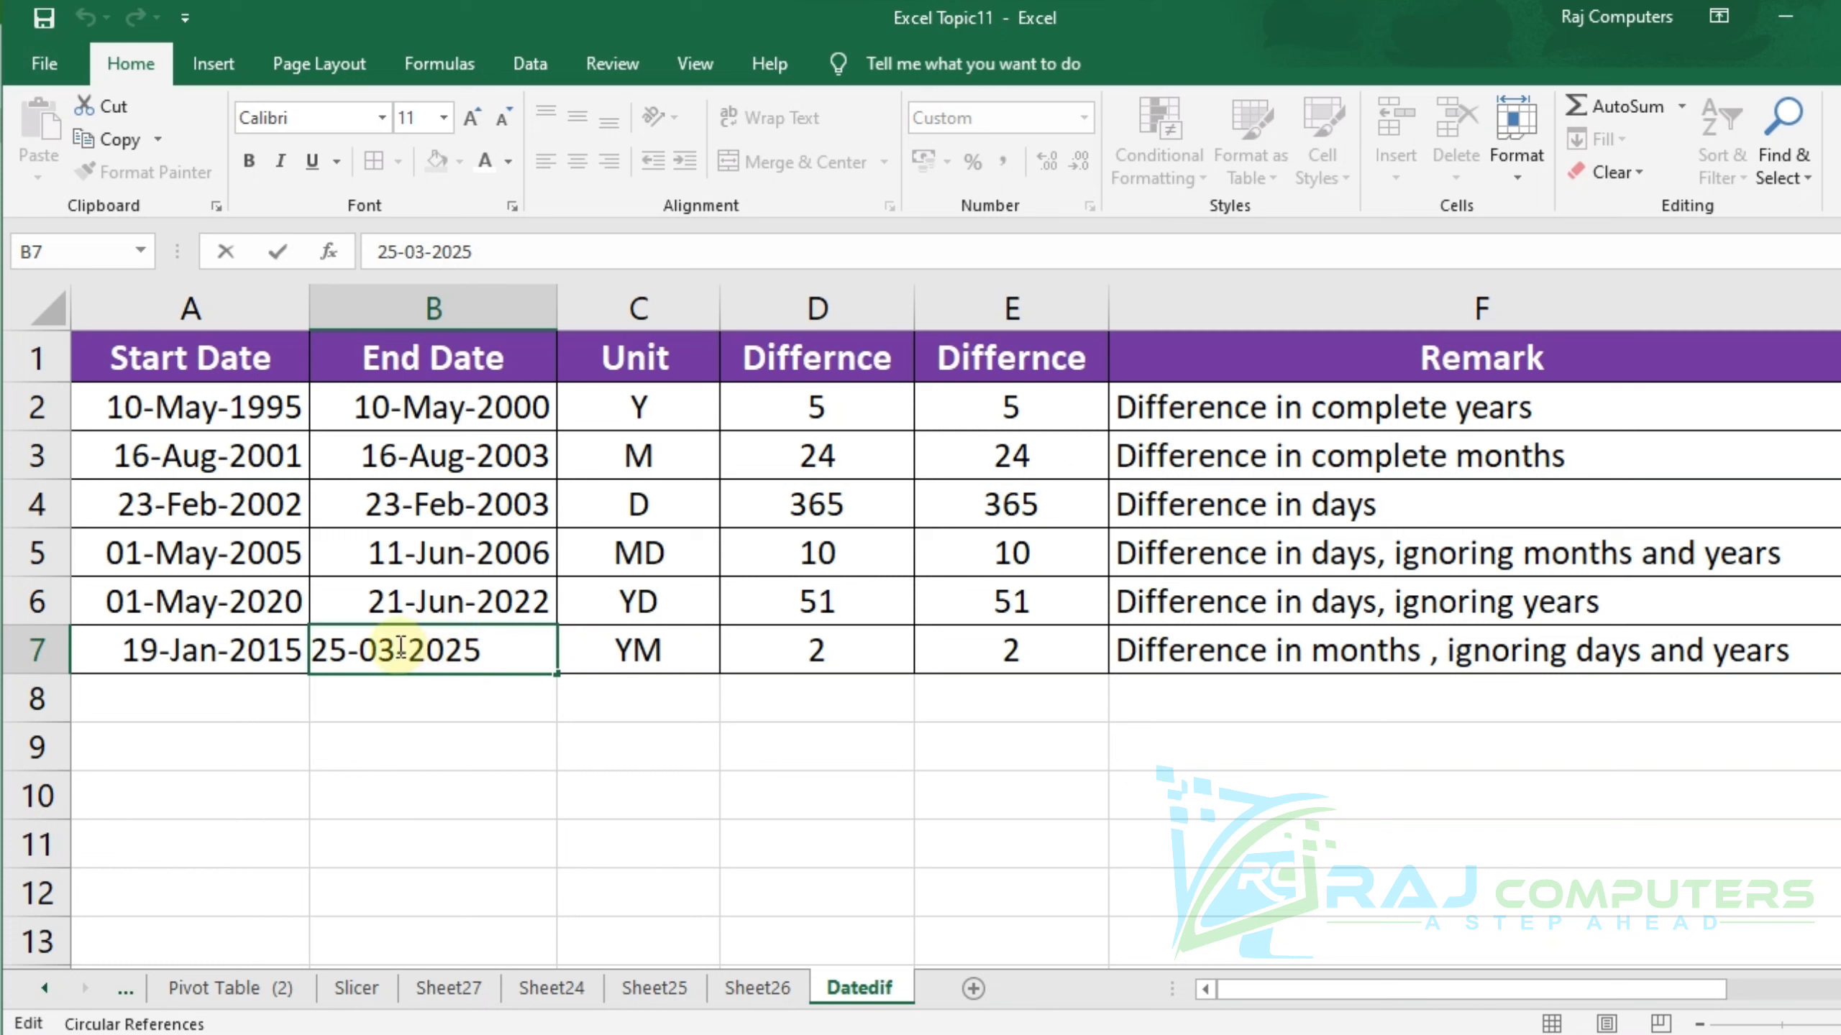
pyautogui.press('BackSpace')
pyautogui.write('5')
pyautogui.press('Return')
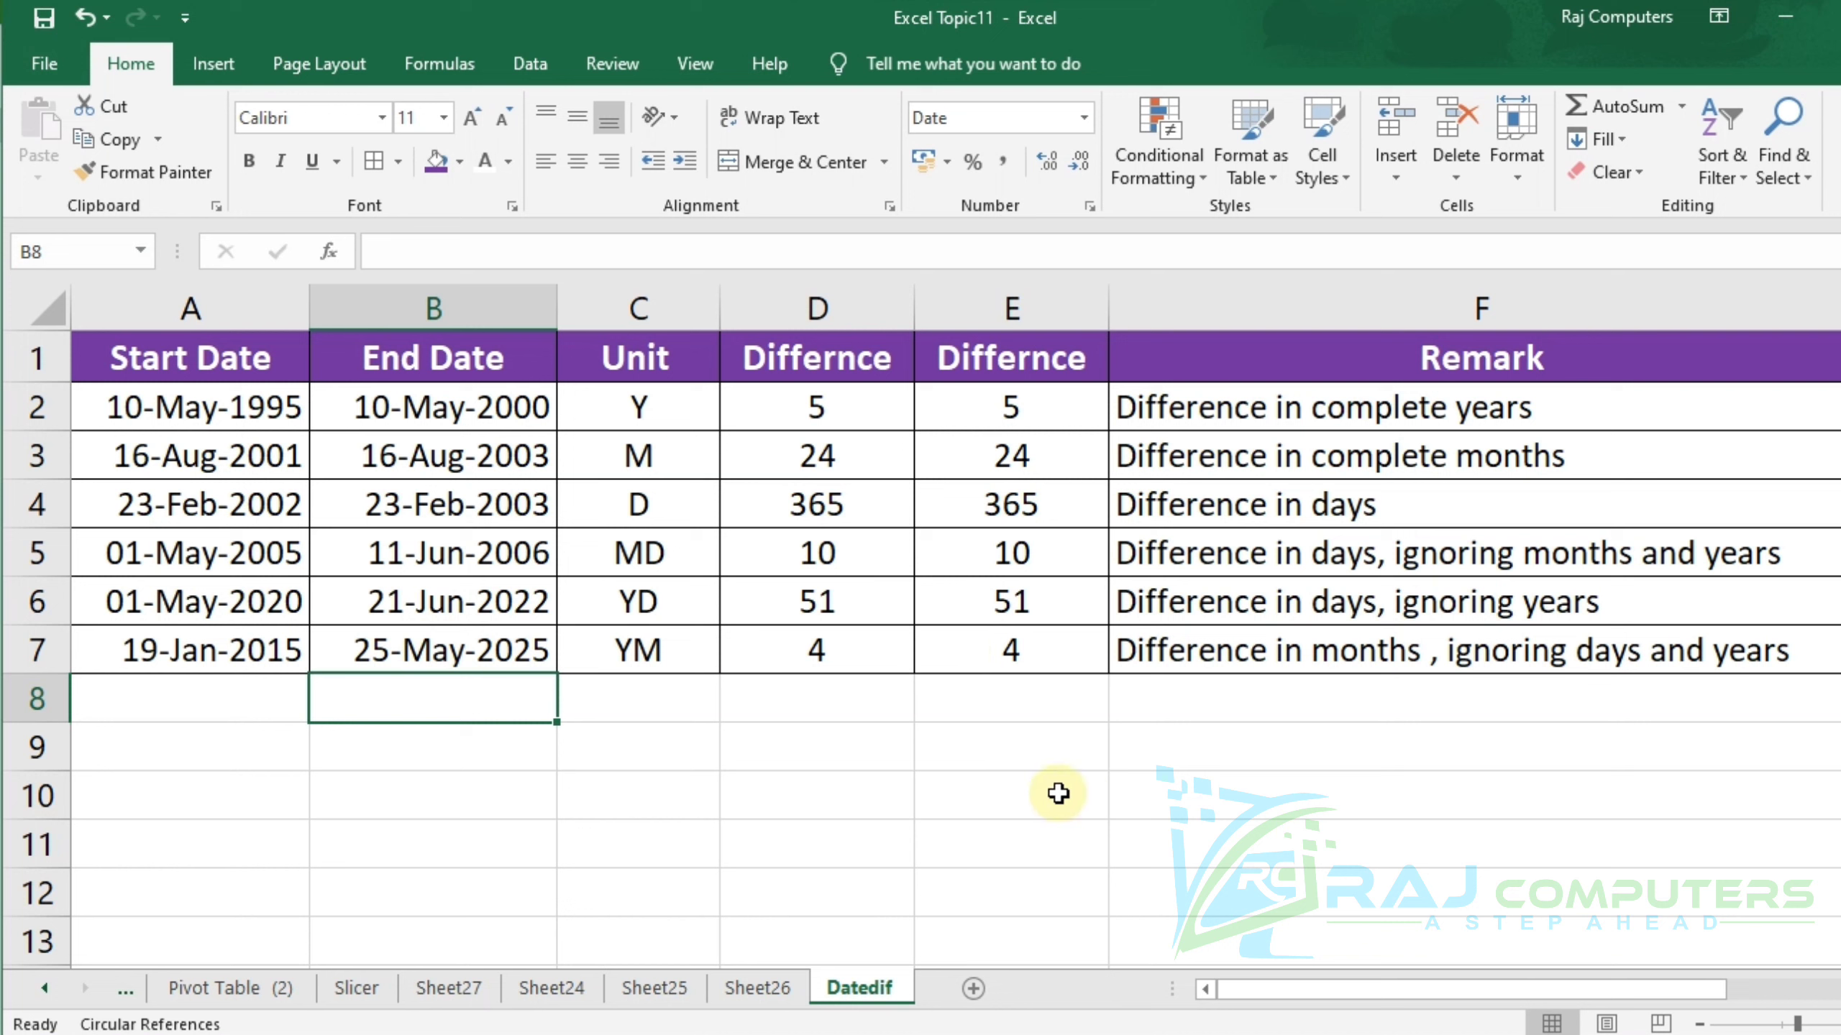
pyautogui.click(890, 775)
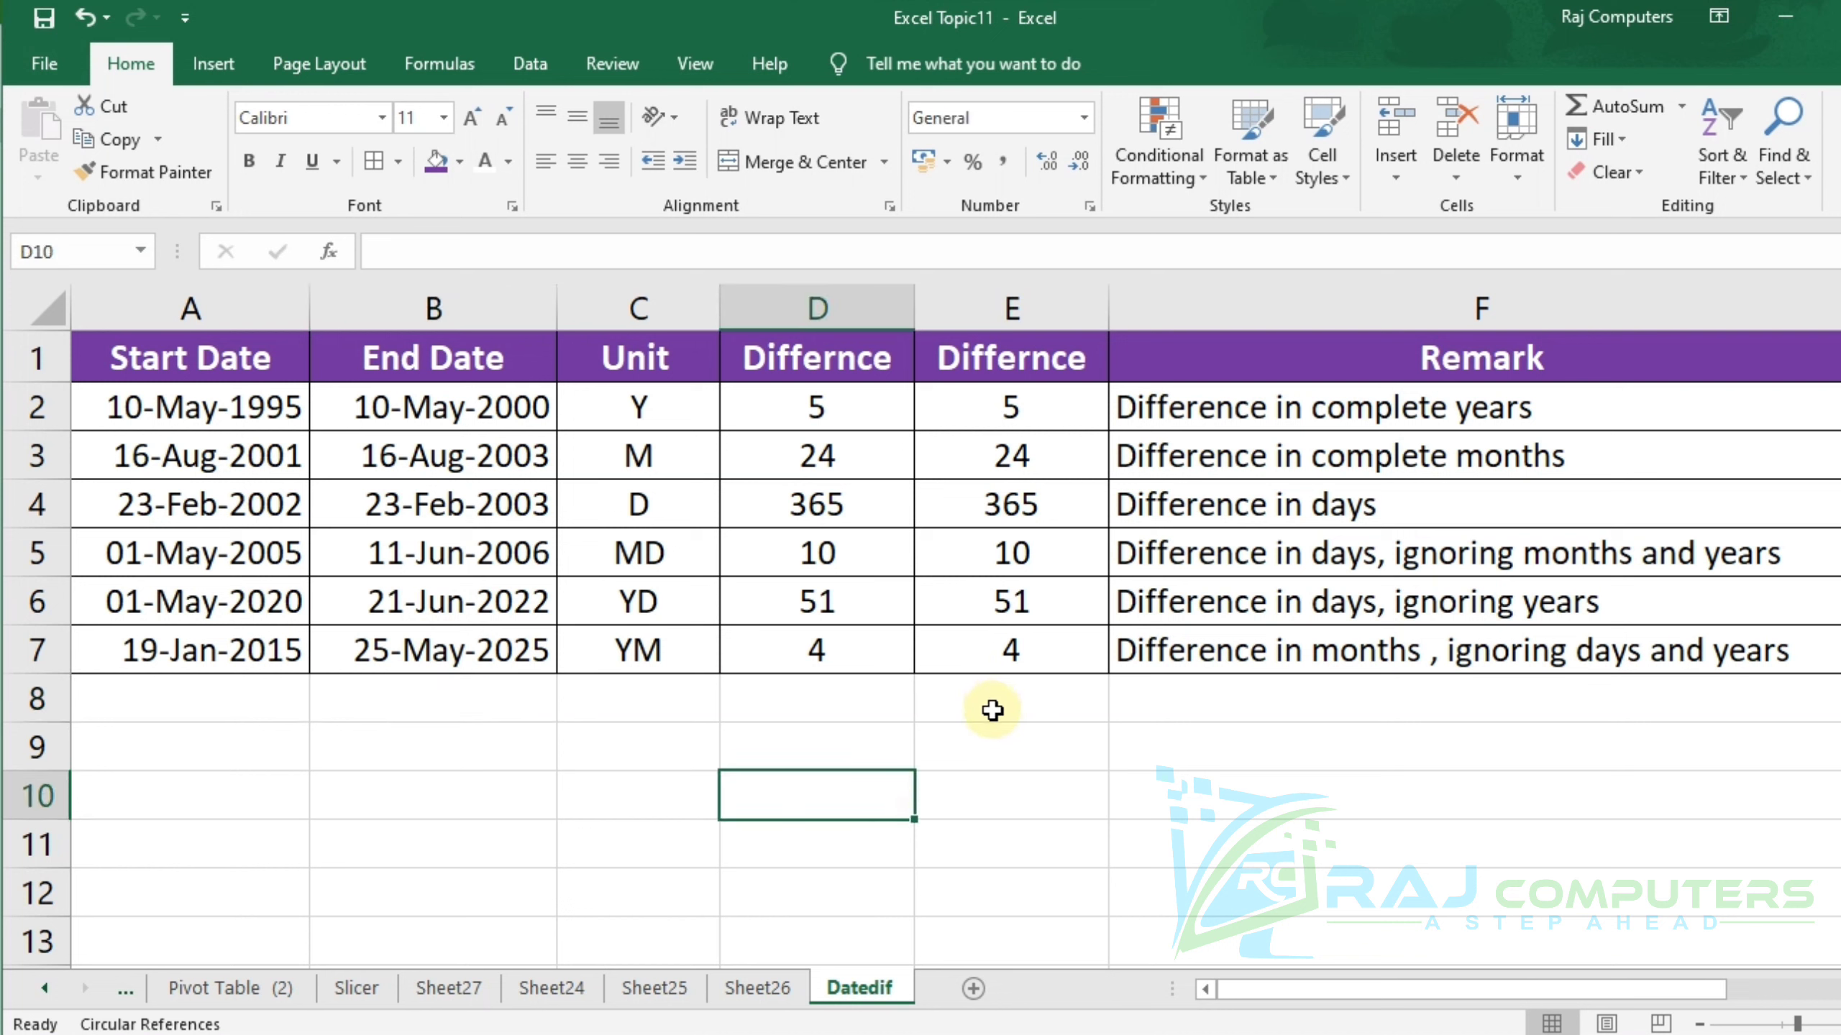